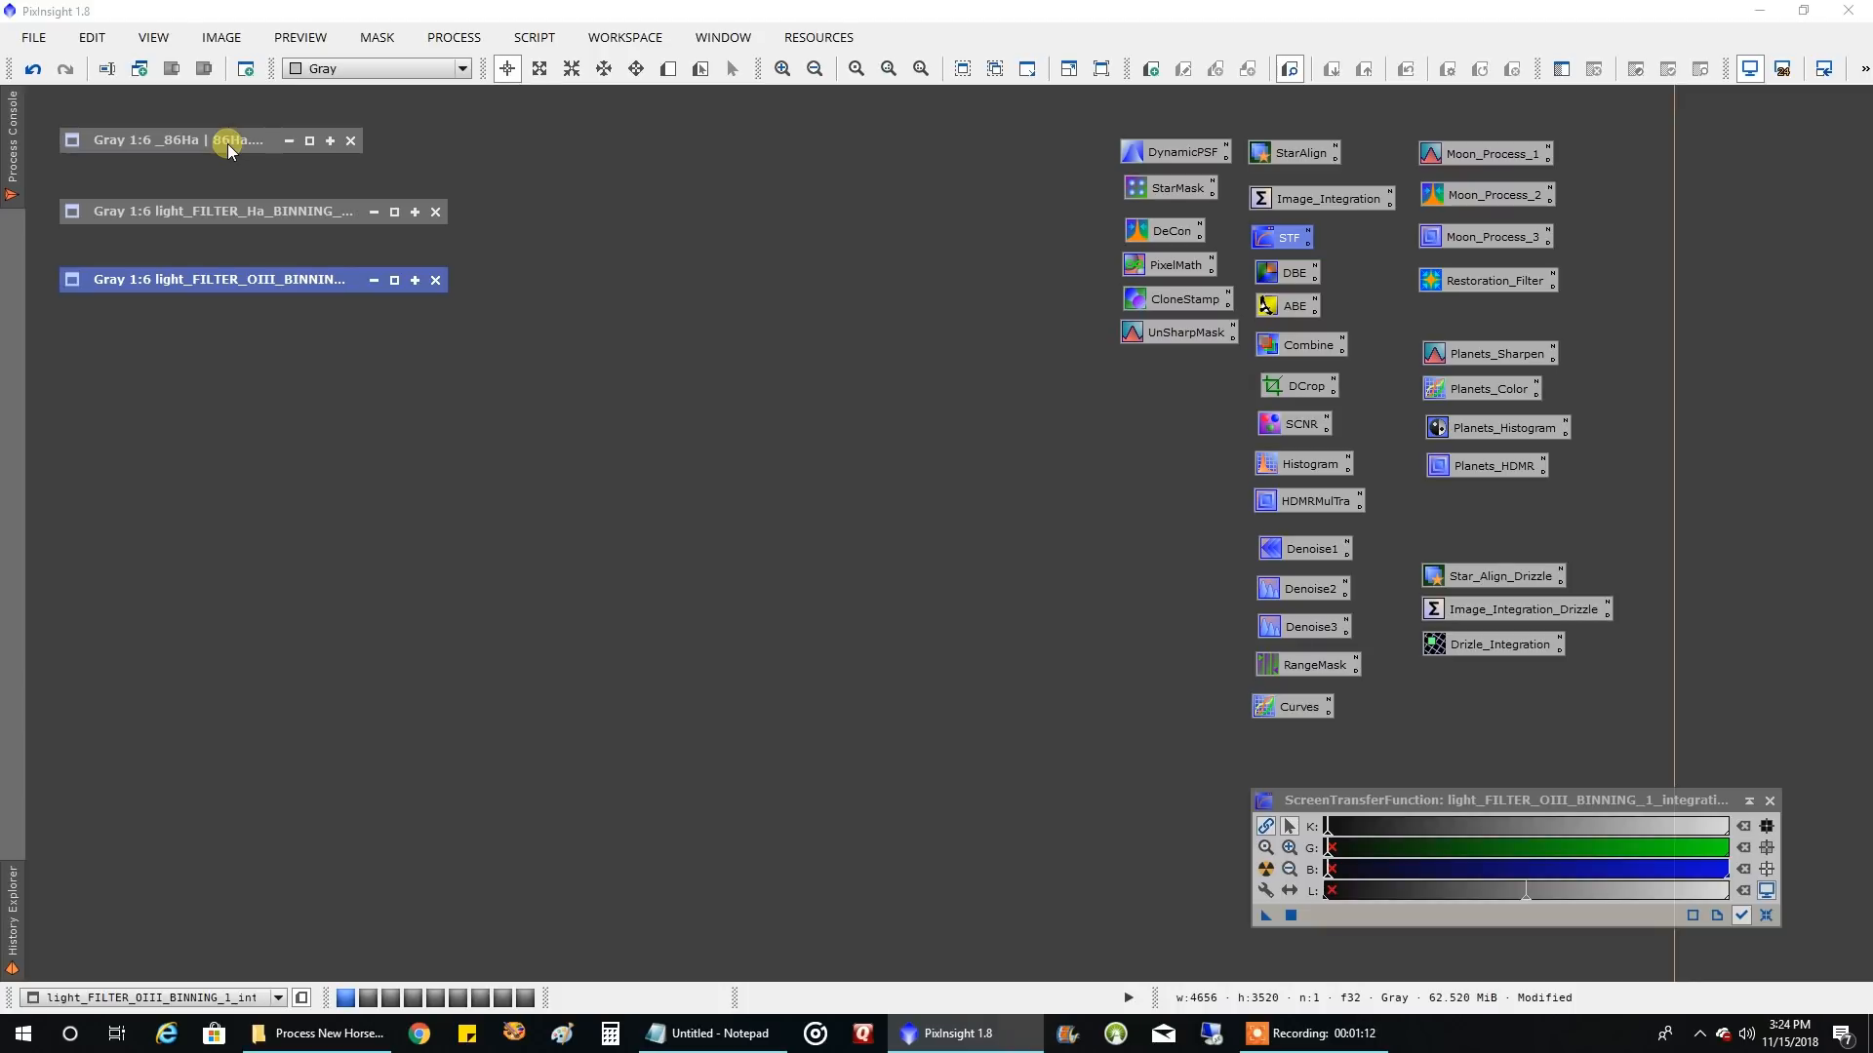
Restore the _86Ha and light_FILTER_Ha_BINNING_1_integration images and place them side by side for comparison
{"action": "double_click", "coordinate": [229, 143]}
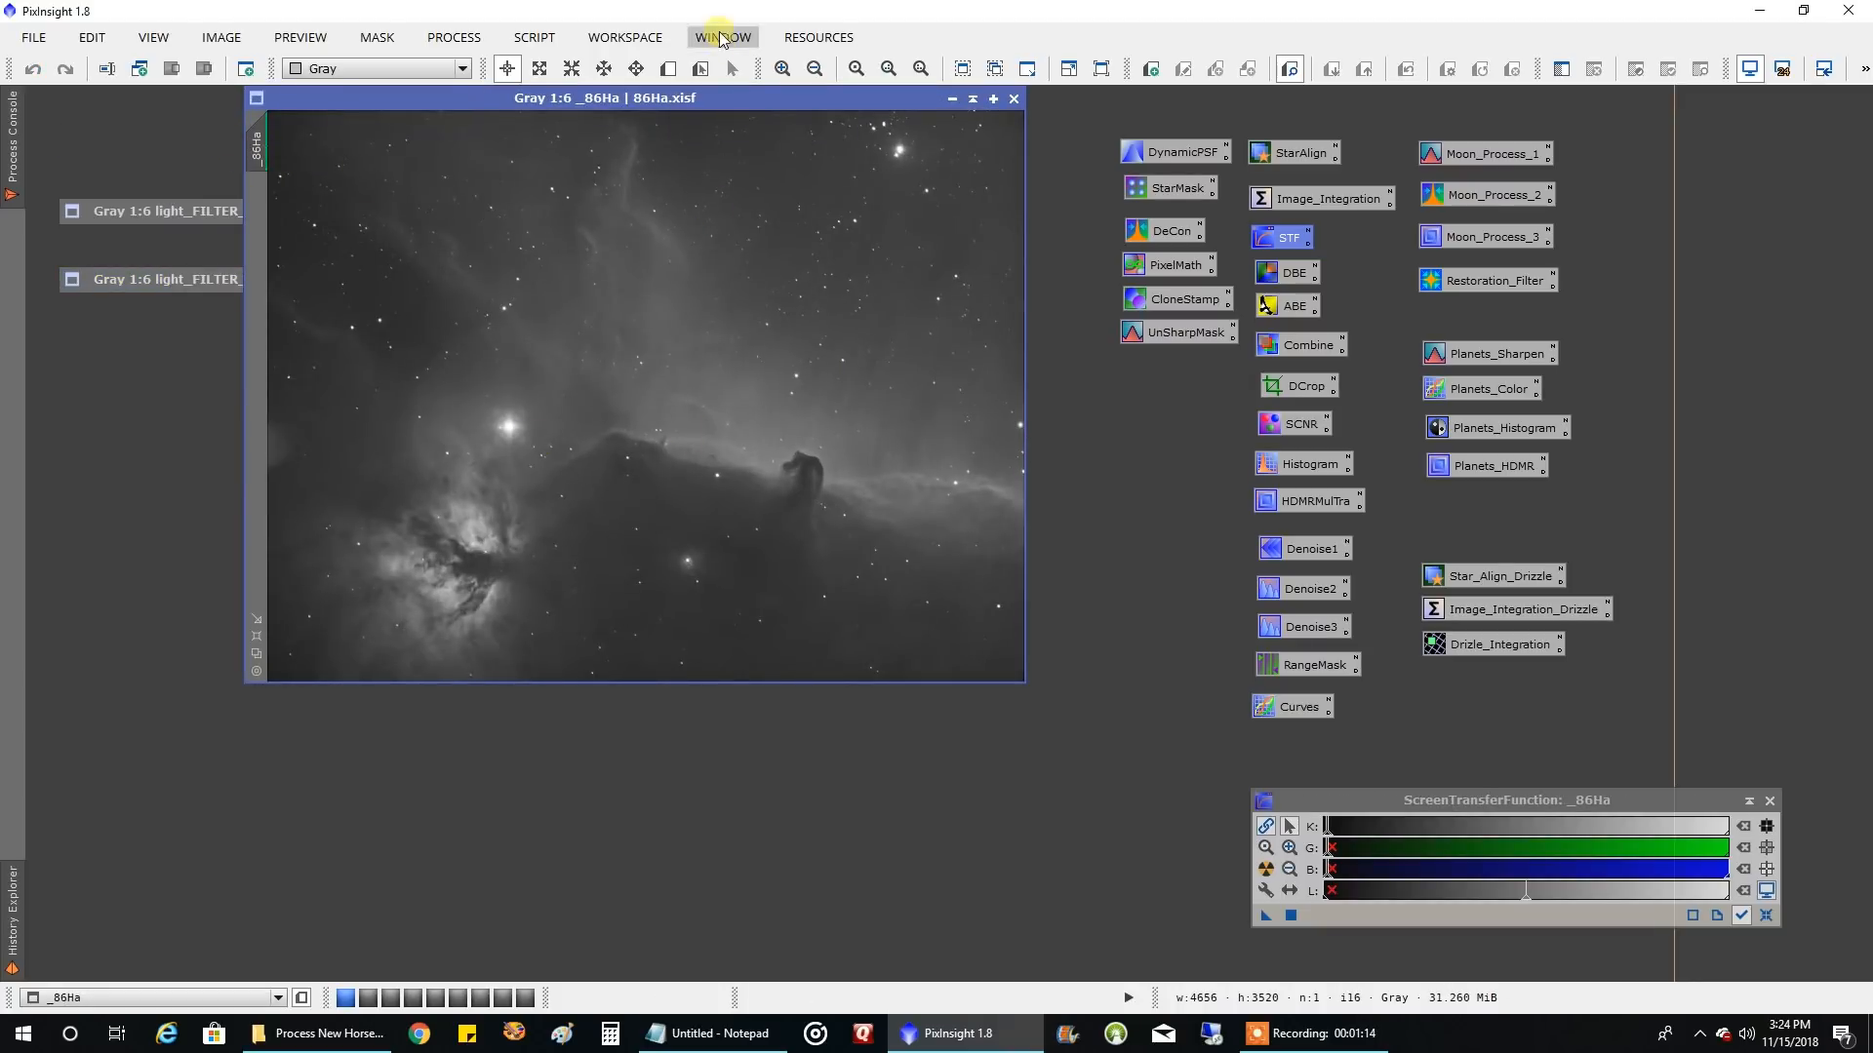
{"action": "left_click_drag", "start_coordinate": [684, 98], "coordinate": [1472, 137]}
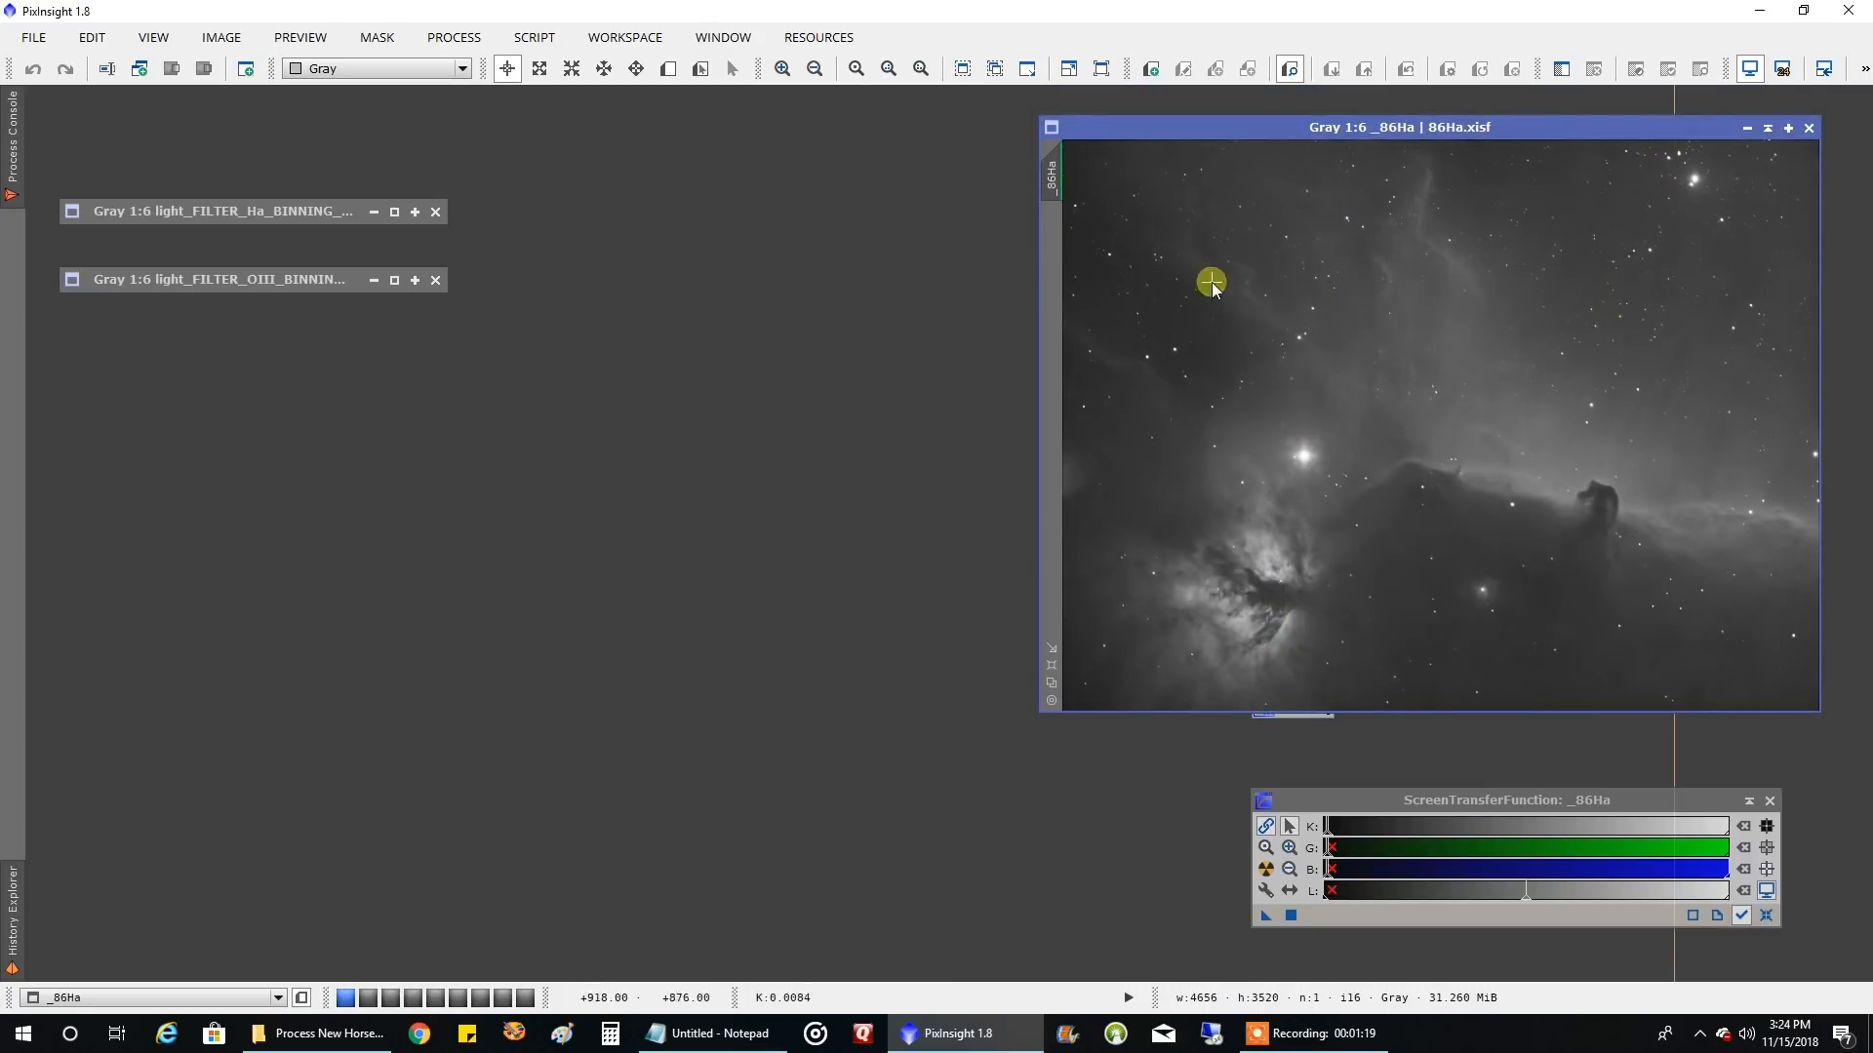
{"action": "double_click", "coordinate": [290, 210]}
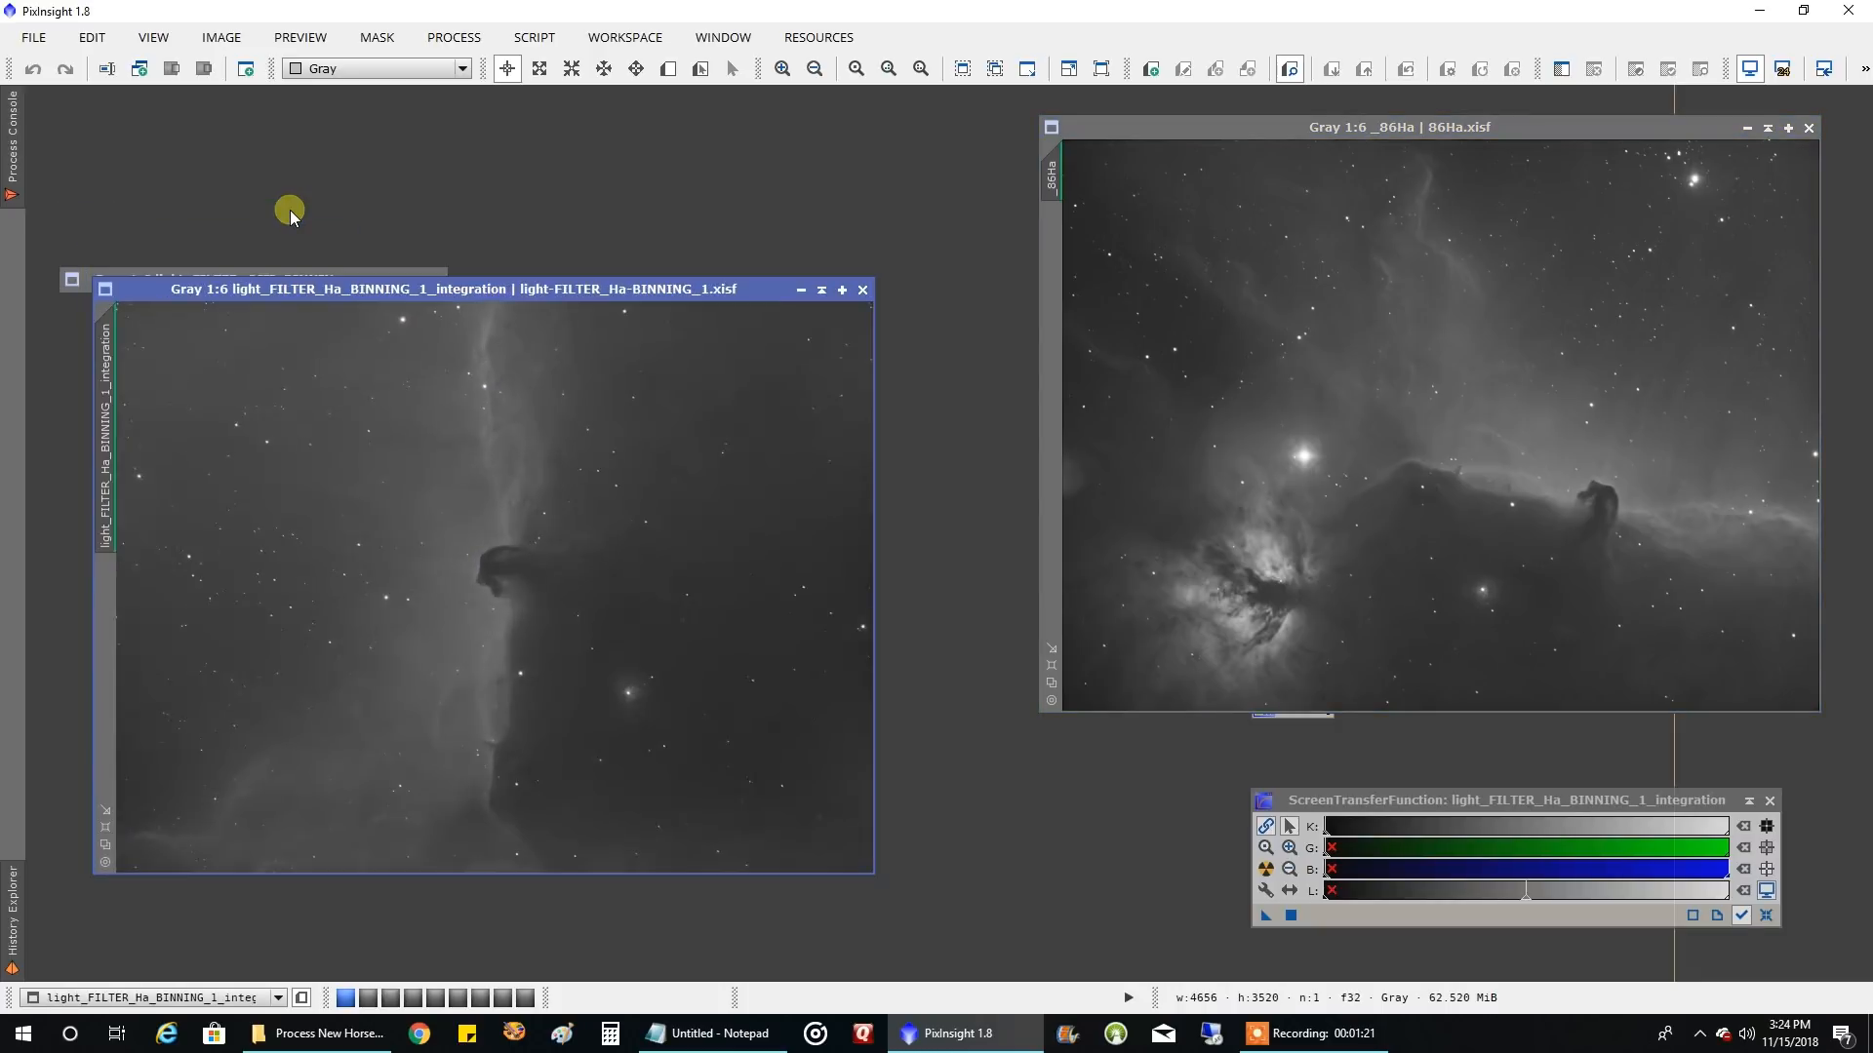
{"action": "left_click_drag", "start_coordinate": [326, 283], "coordinate": [437, 117]}
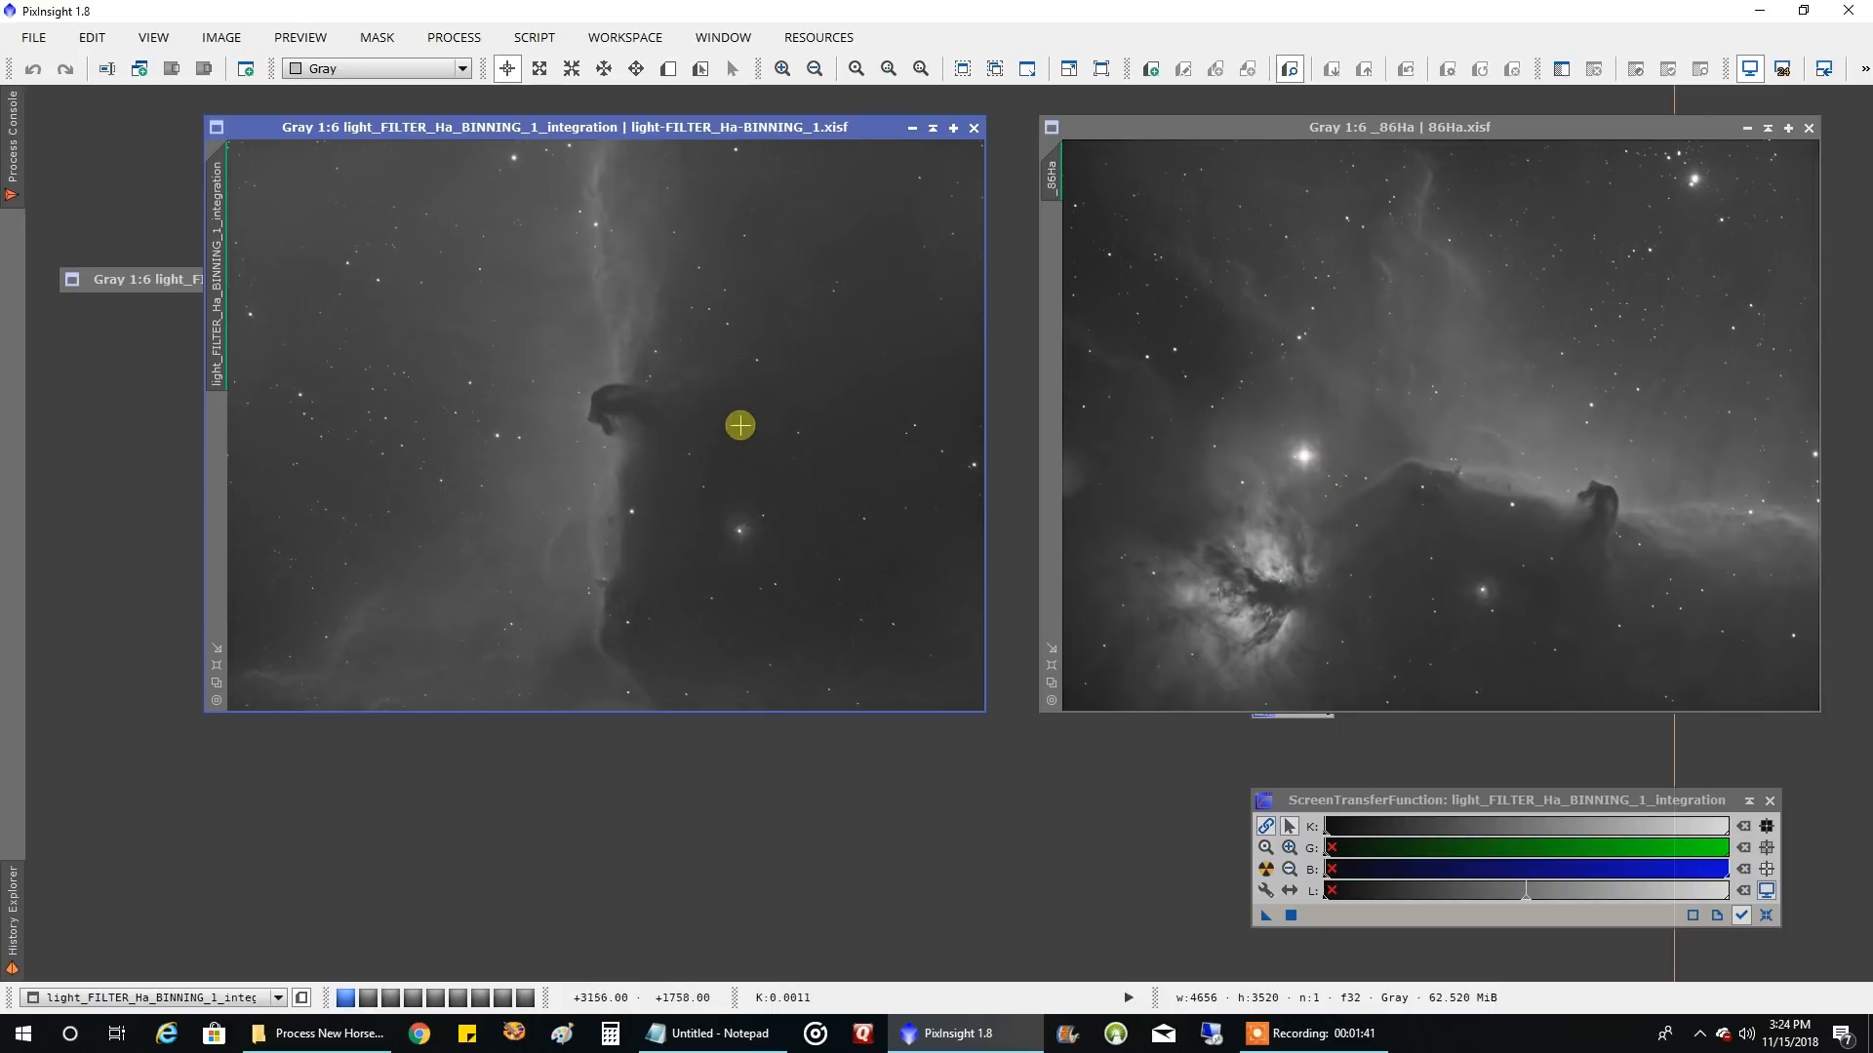
Restore the light_FILTER_OIII_BINNING_1_integration image, inspect it in front of the two Ha images, and minimize it
{"action": "double_click", "coordinate": [170, 283]}
{"action": "left_click_drag", "start_coordinate": [1137, 286], "coordinate": [495, 351]}
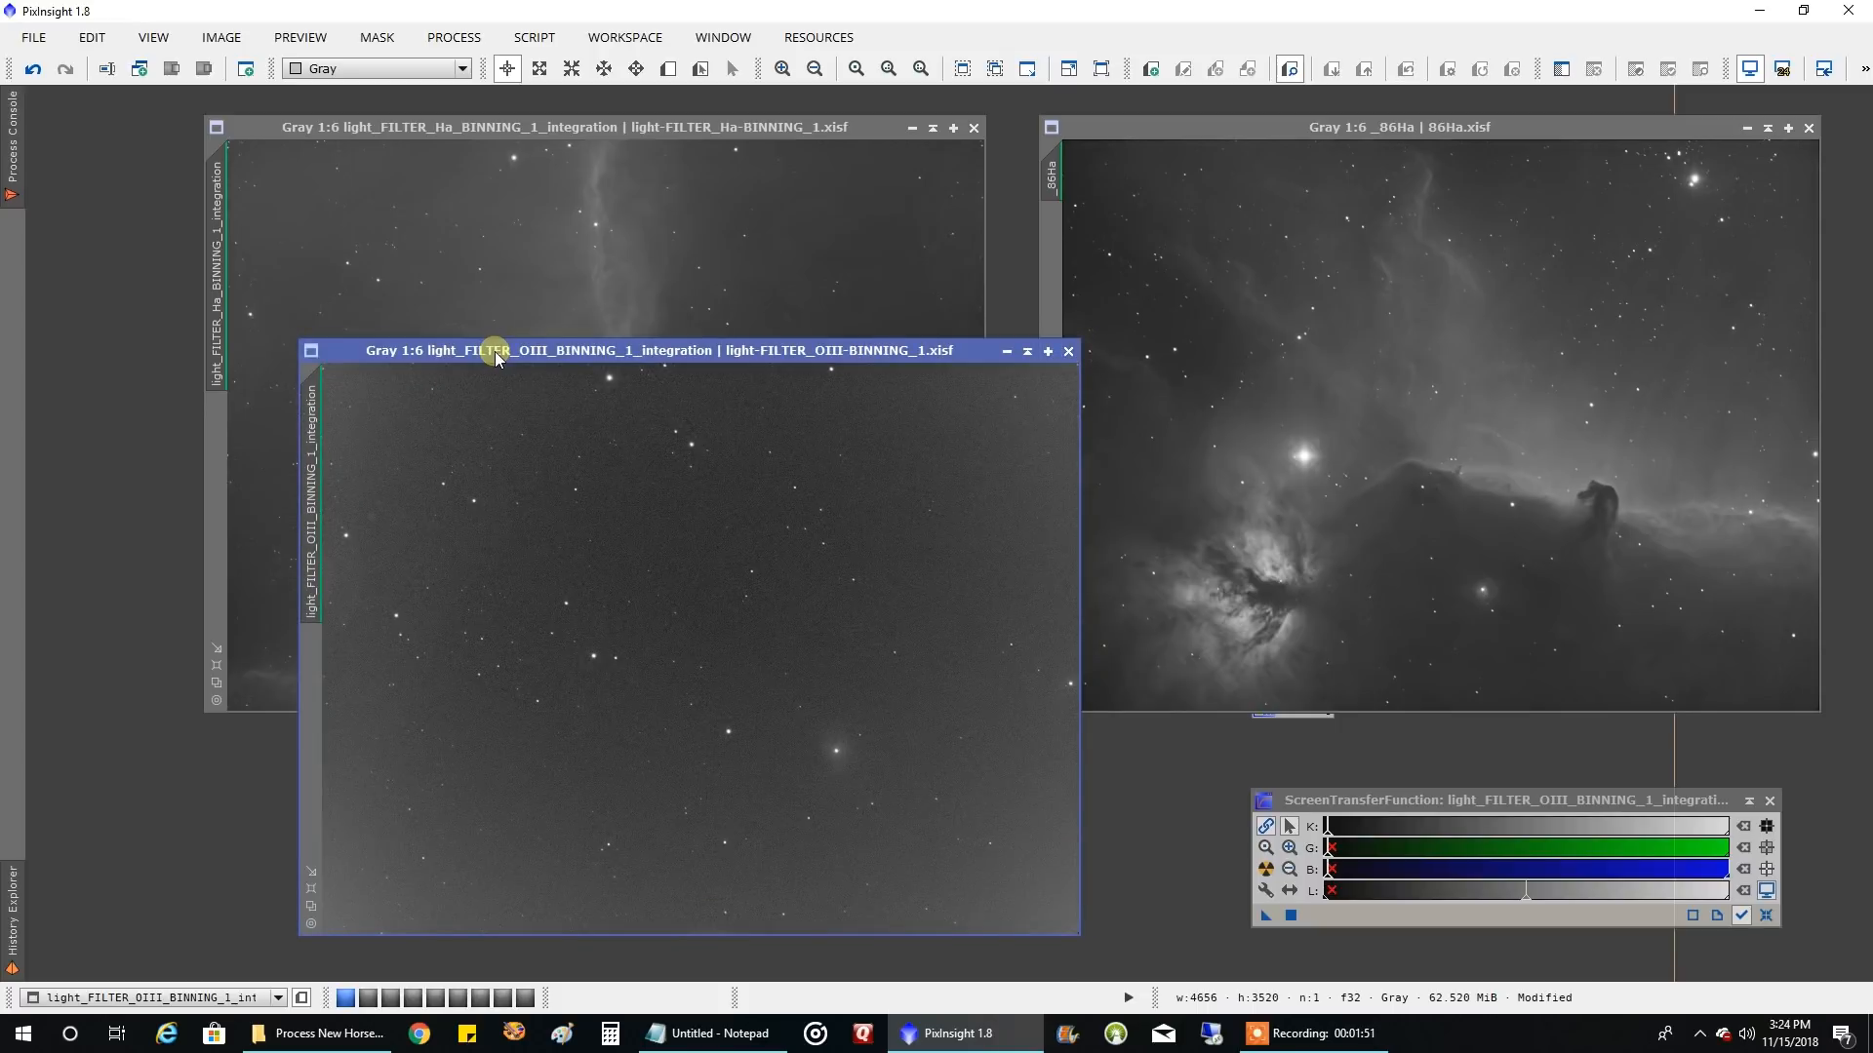
{"action": "left_click_drag", "start_coordinate": [488, 351], "coordinate": [570, 336]}
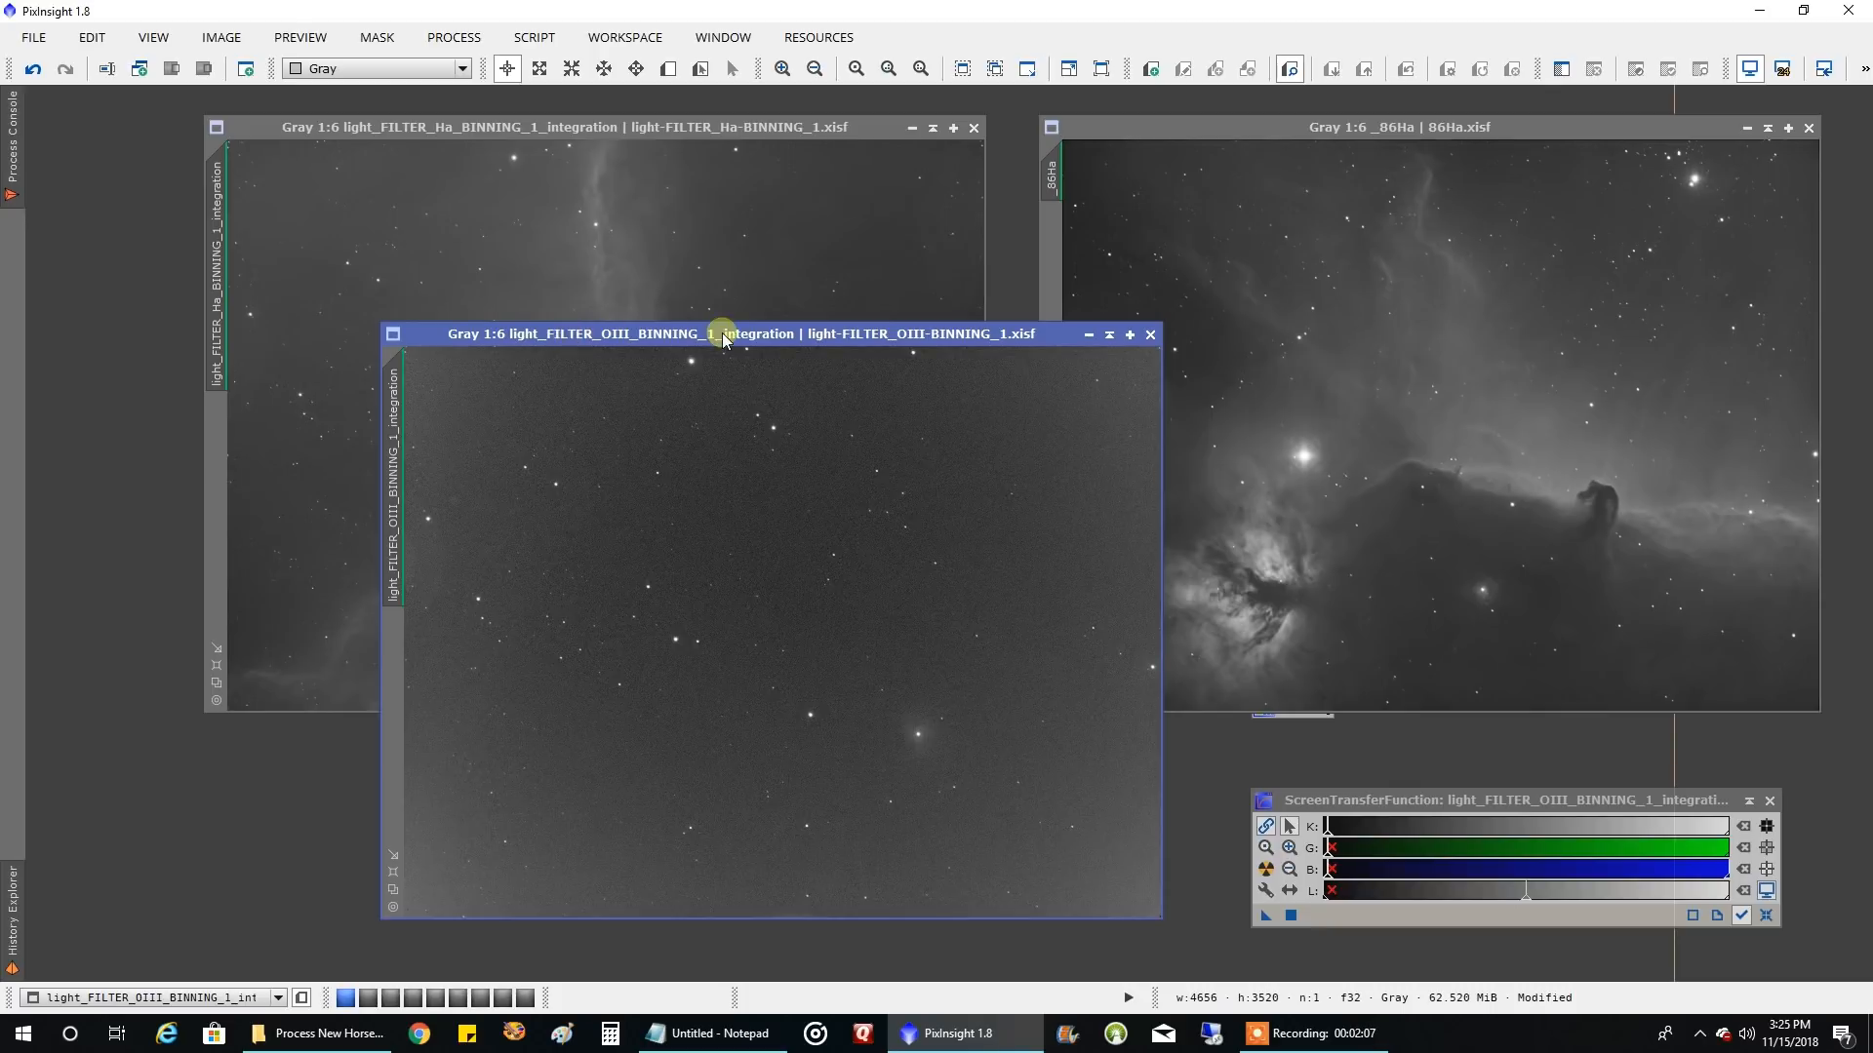
{"action": "left_click", "coordinate": [1088, 335]}
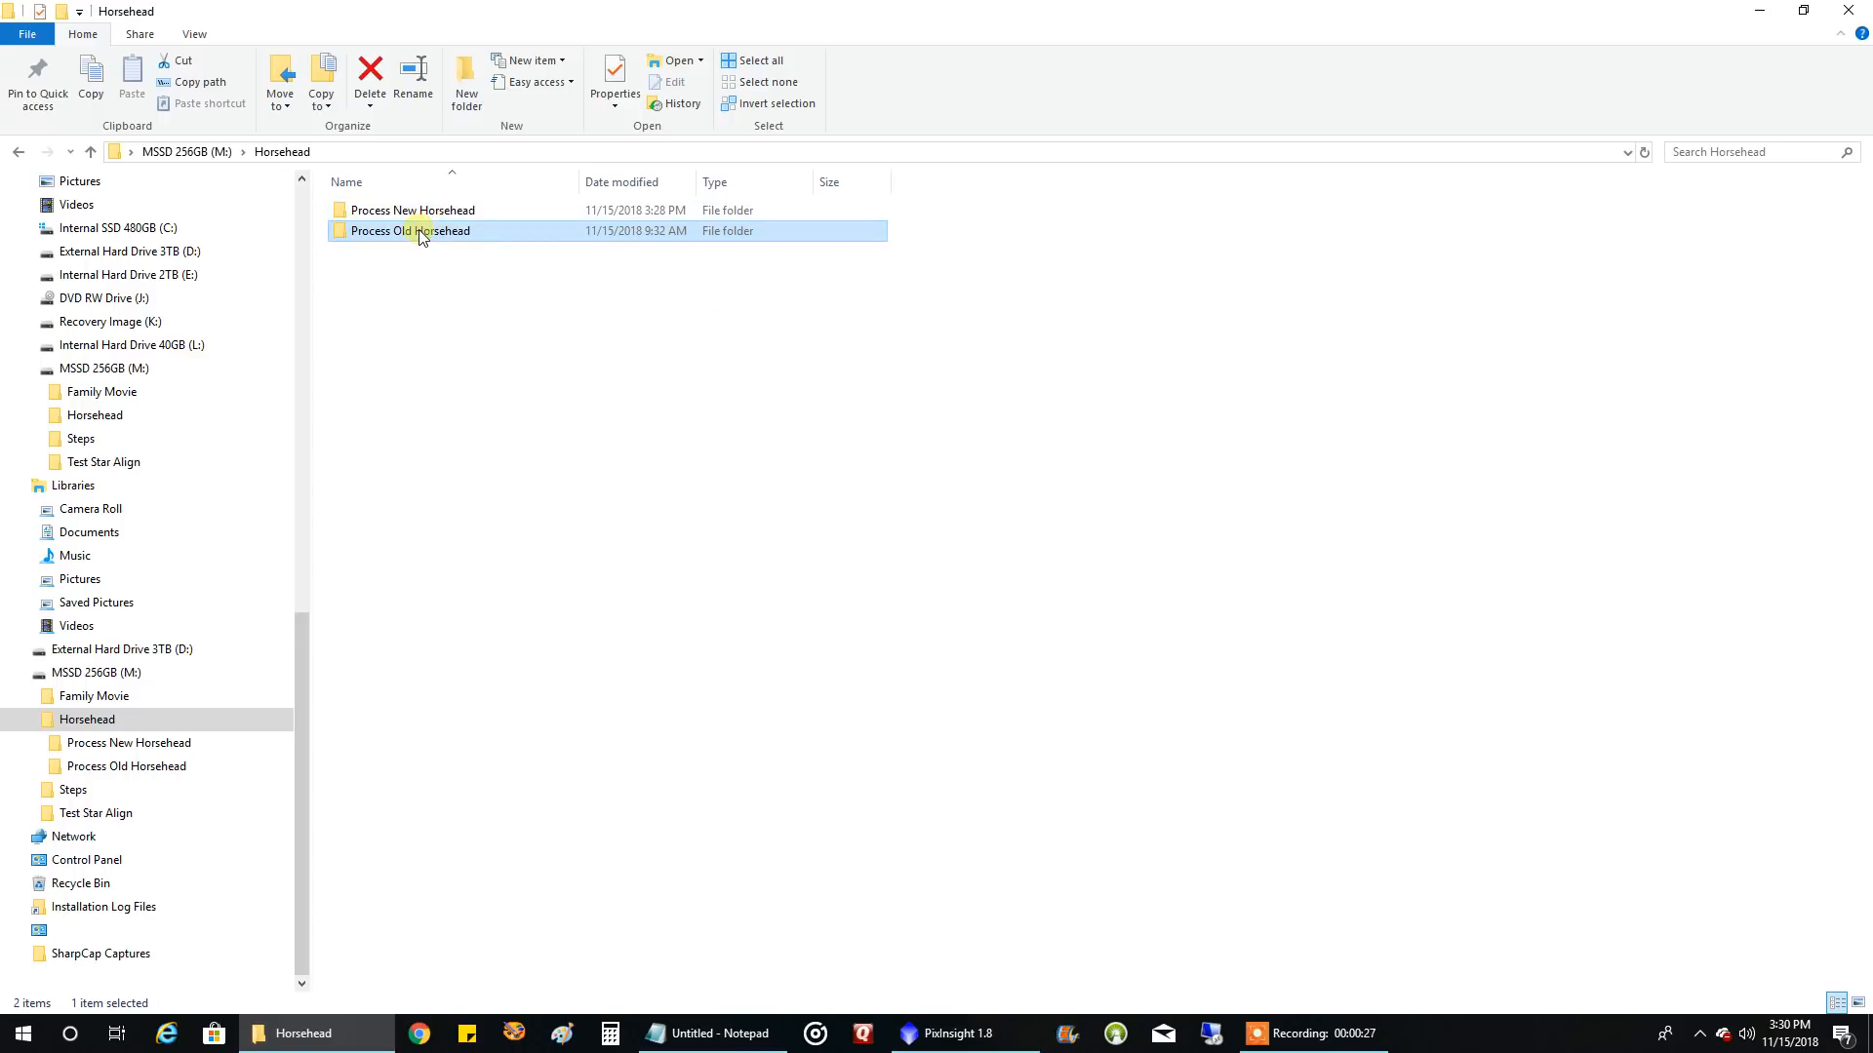
In File Explorer, examine the calibrated light frames inside the Process New Horsehead folder
{"action": "mouse_move", "coordinate": [421, 237]}
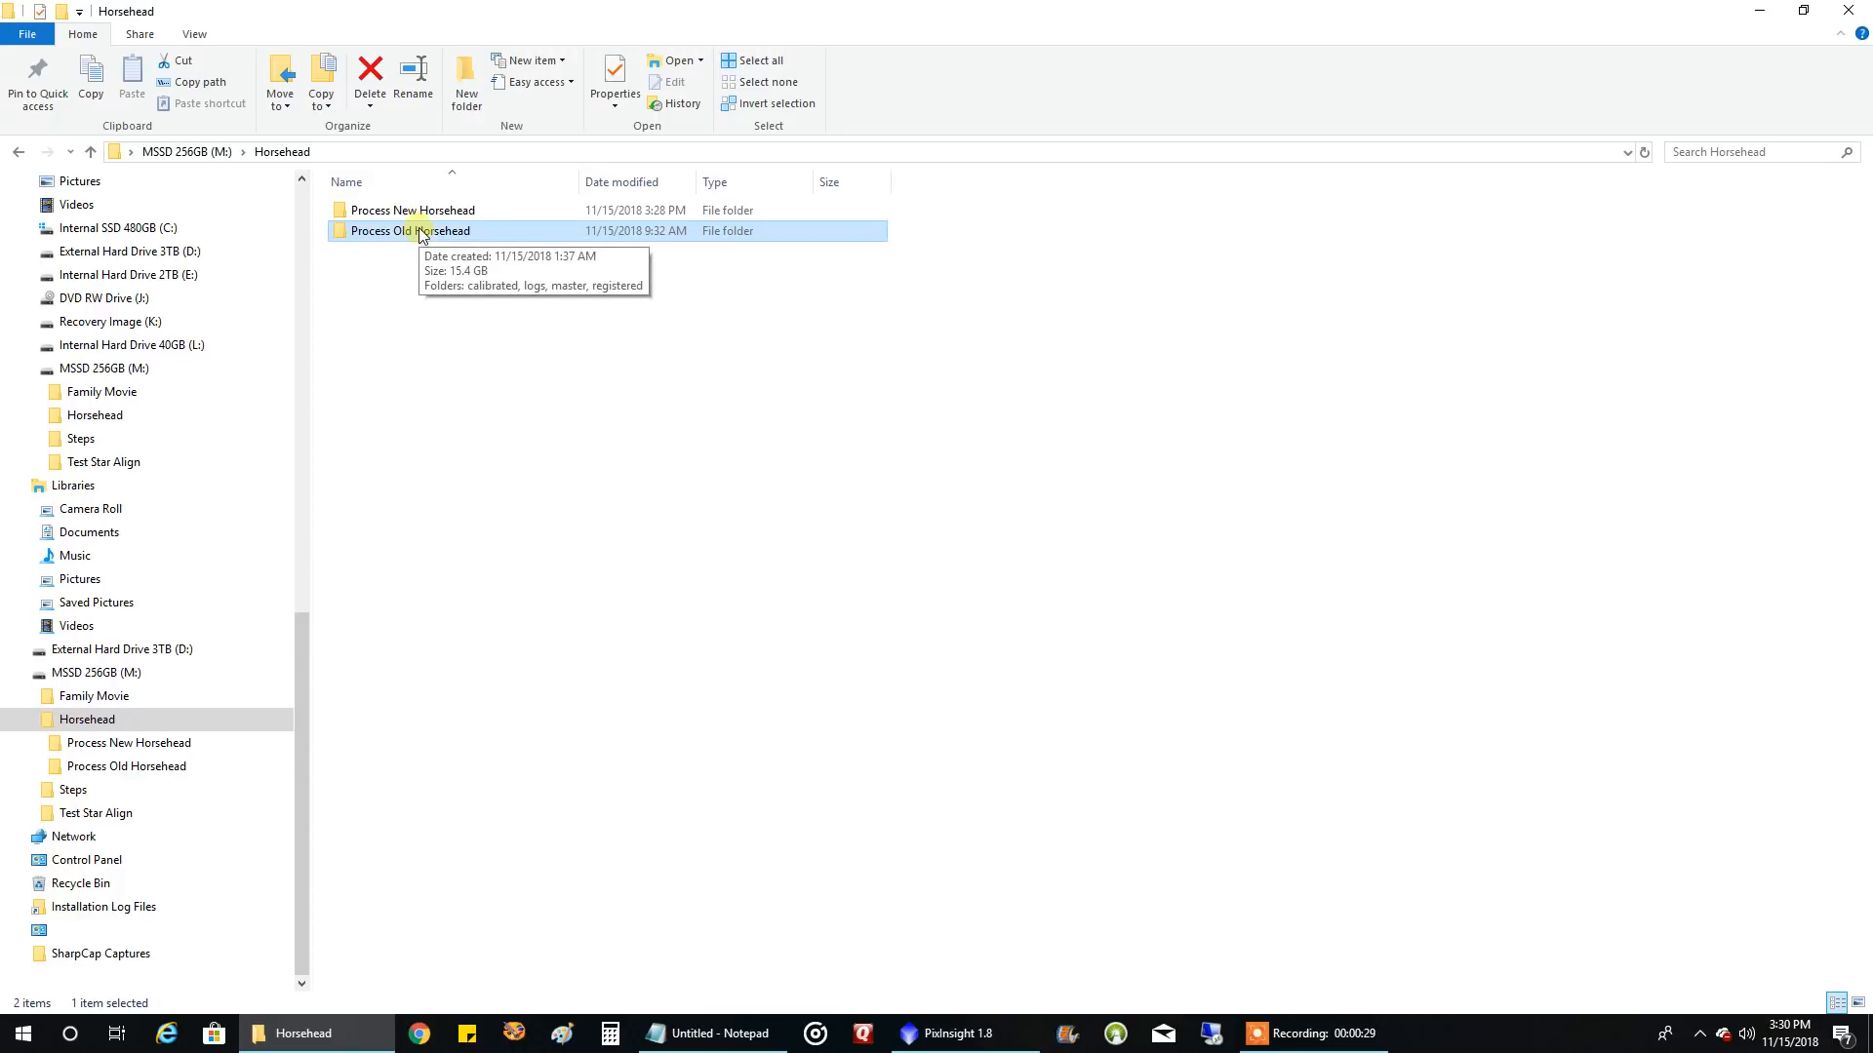
{"action": "double_click", "coordinate": [421, 211]}
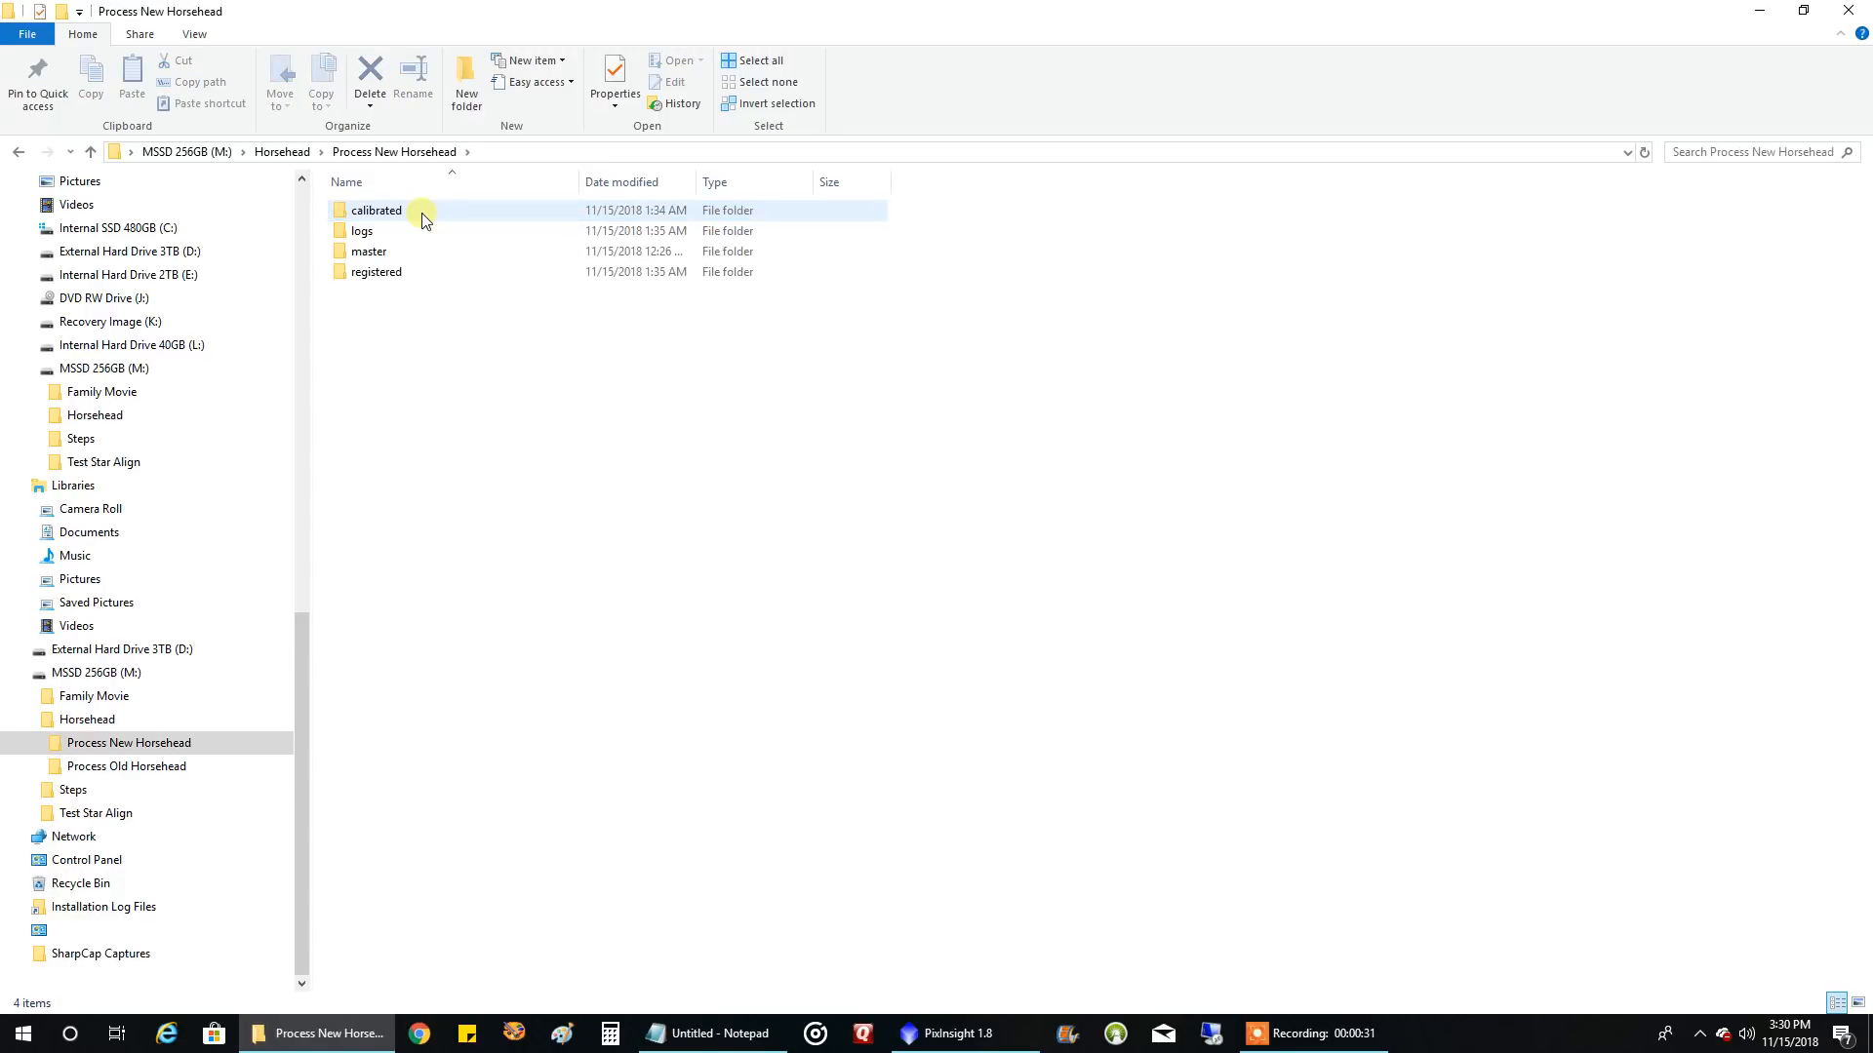
{"action": "double_click", "coordinate": [421, 213]}
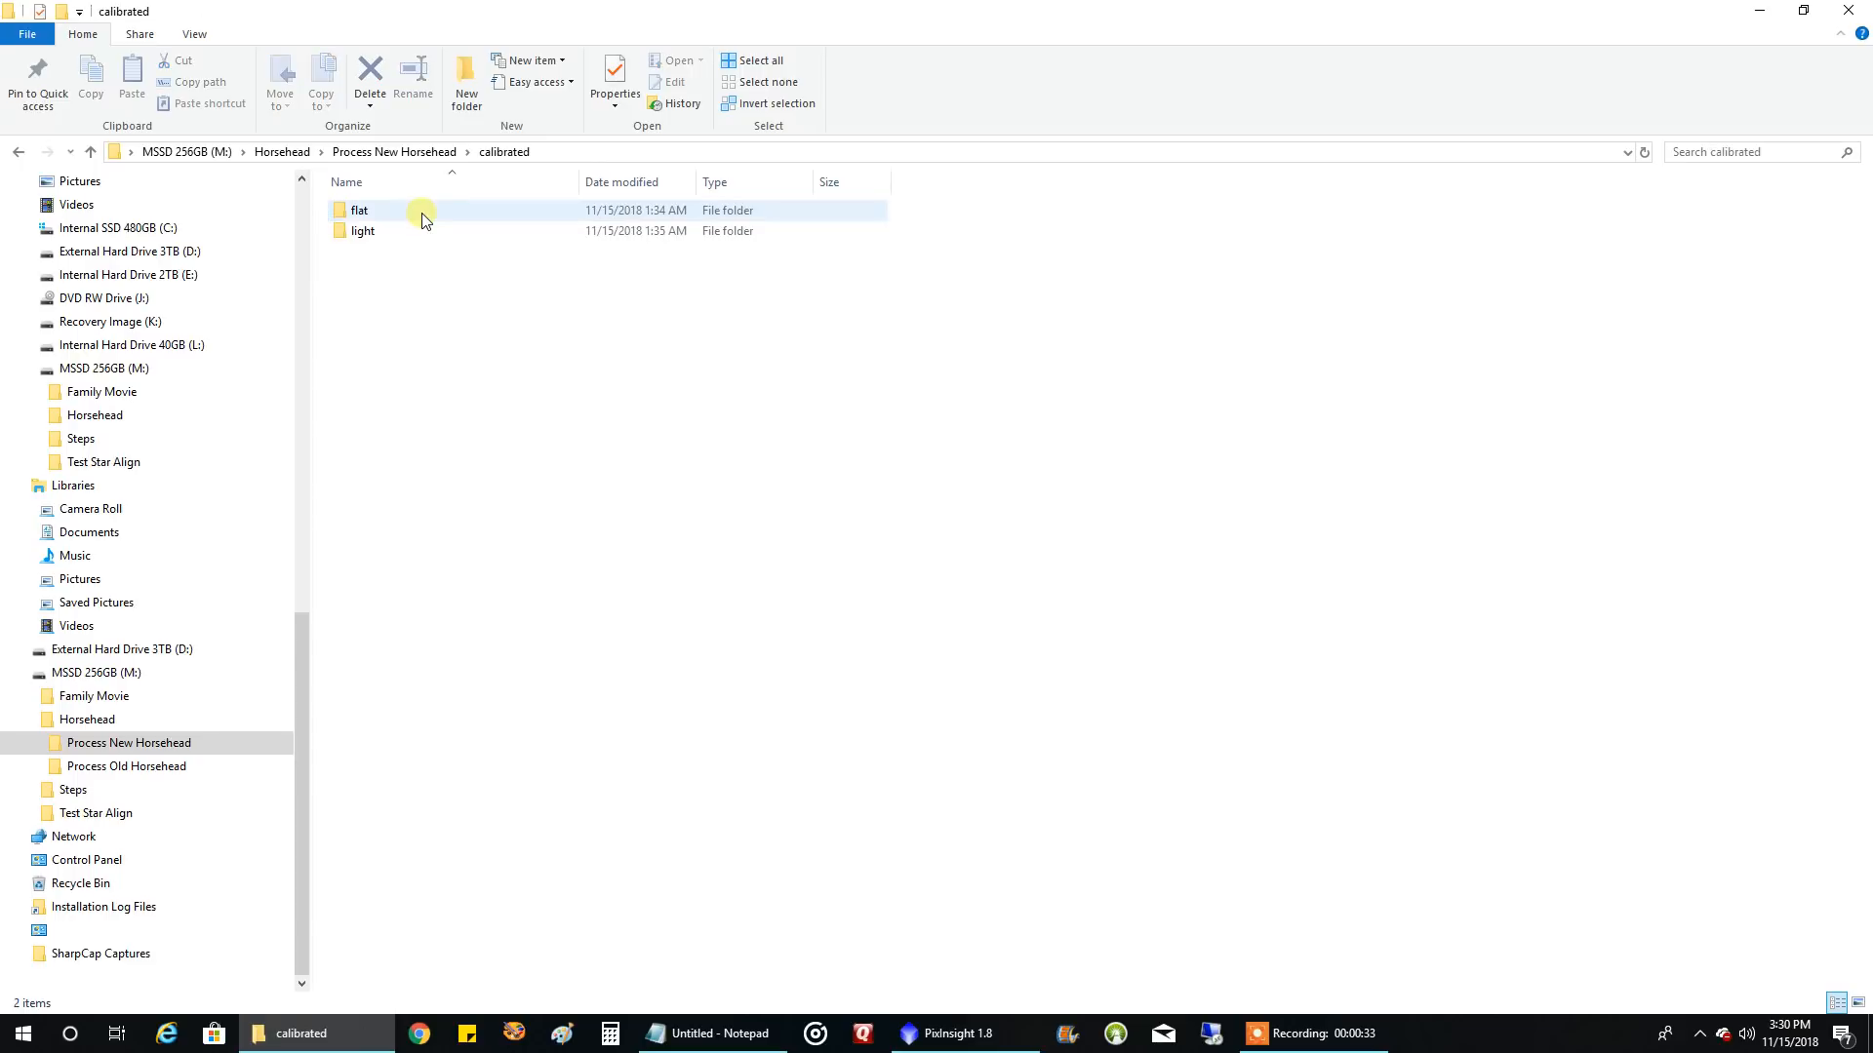
{"action": "left_click", "coordinate": [408, 154]}
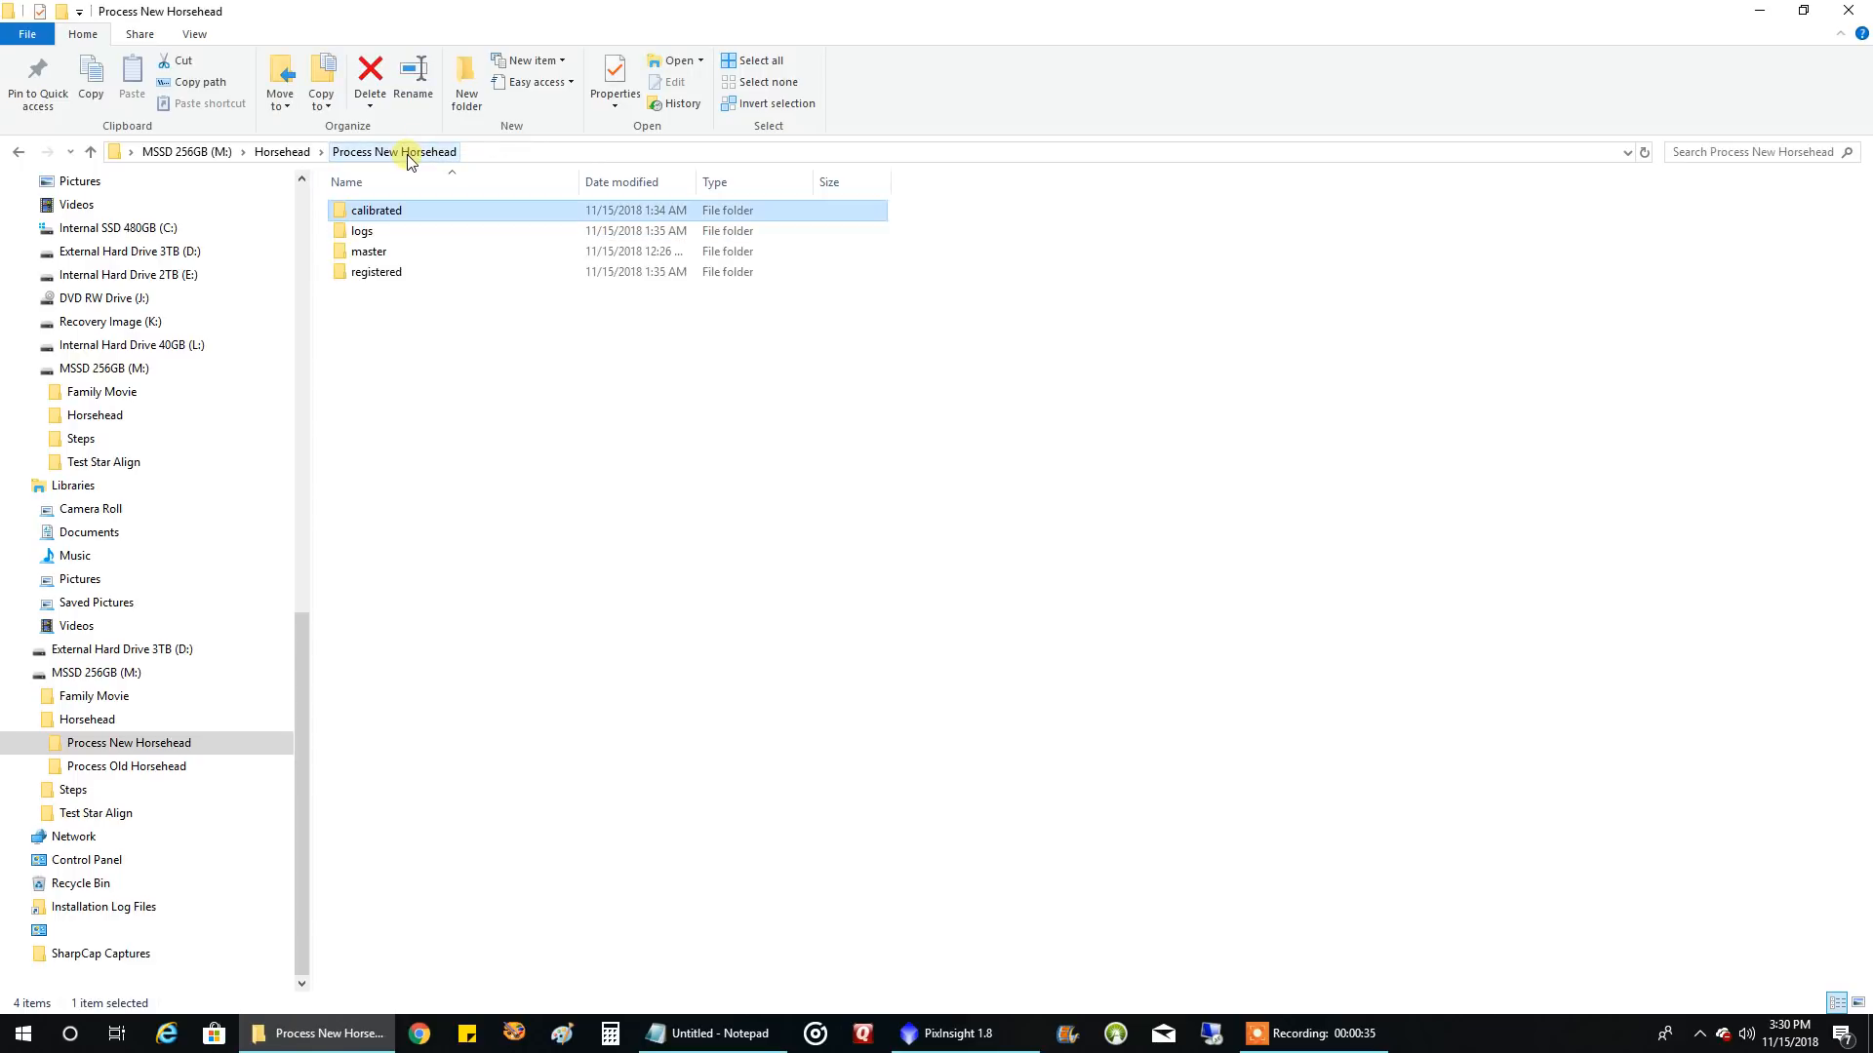
{"action": "double_click", "coordinate": [390, 213]}
{"action": "left_click", "coordinate": [372, 233]}
{"action": "double_click", "coordinate": [372, 233]}
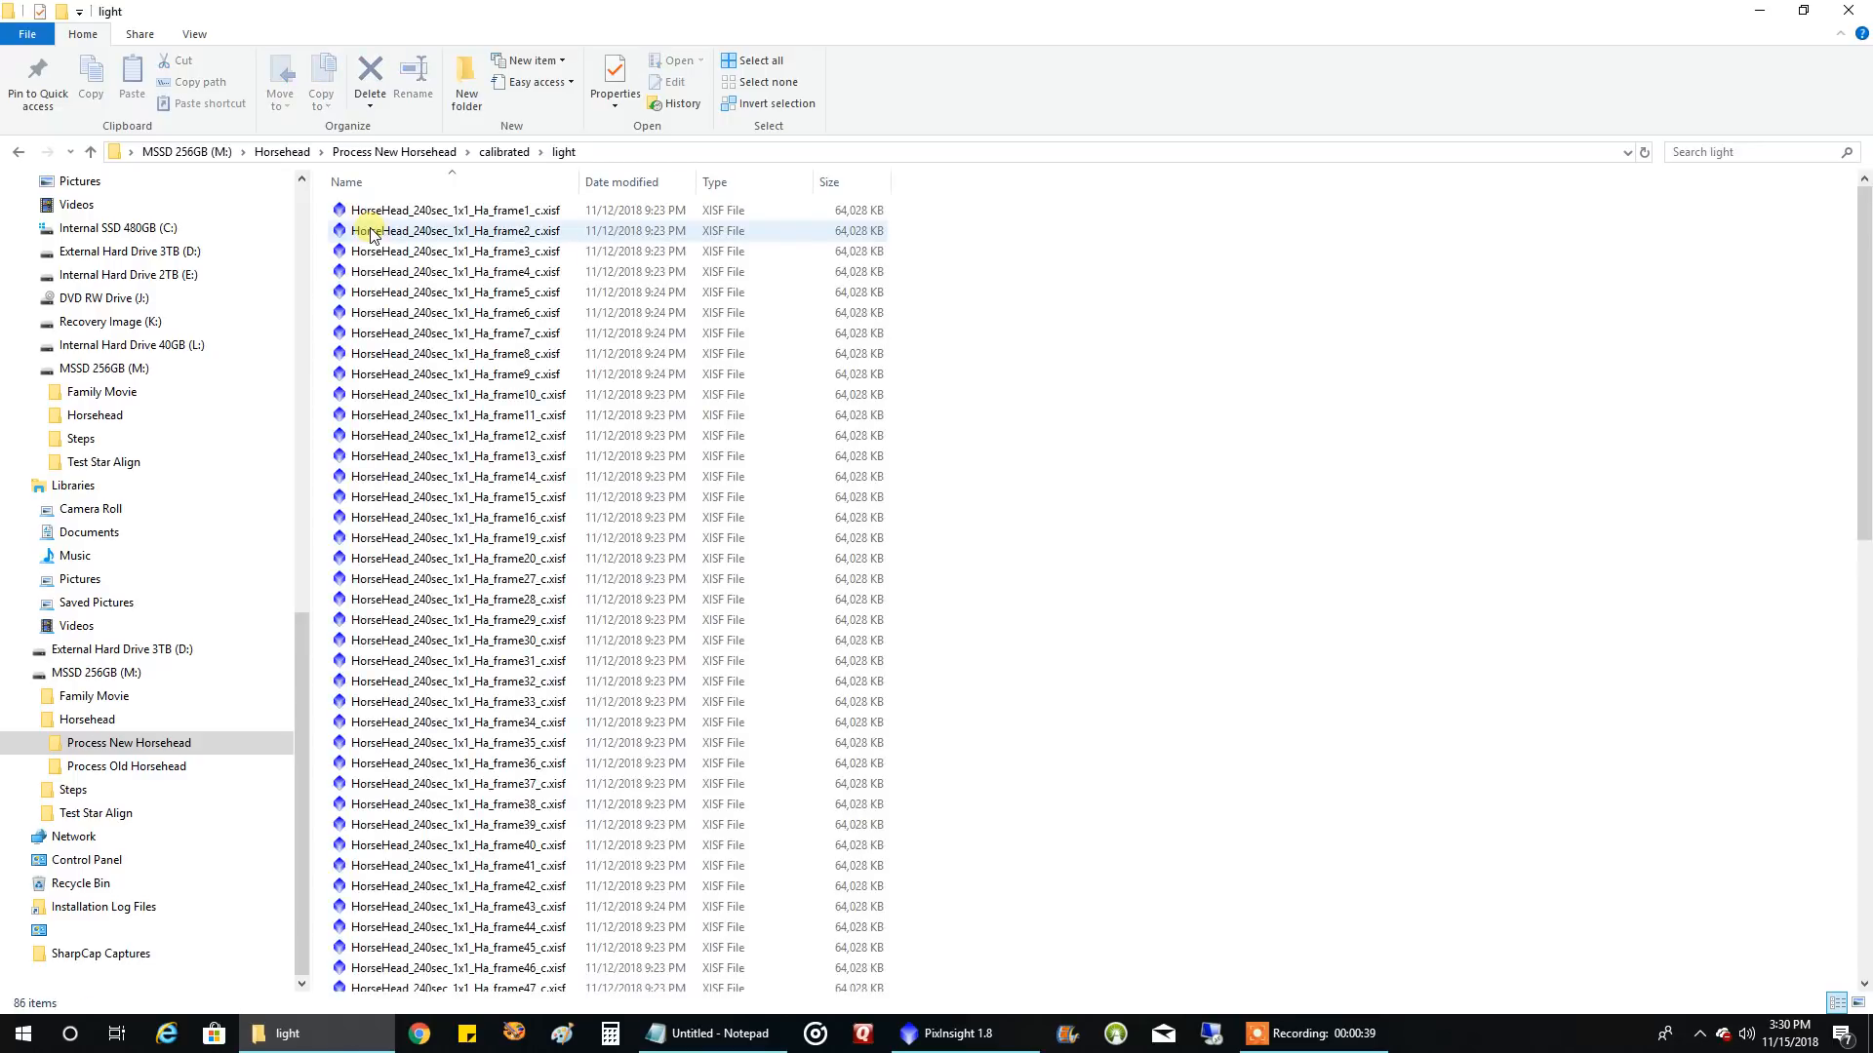
{"action": "scroll", "coordinate": [582, 260], "scroll_direction": "down", "scroll_amount": 3}
{"action": "scroll", "coordinate": [585, 293], "scroll_direction": "down", "scroll_amount": 10}
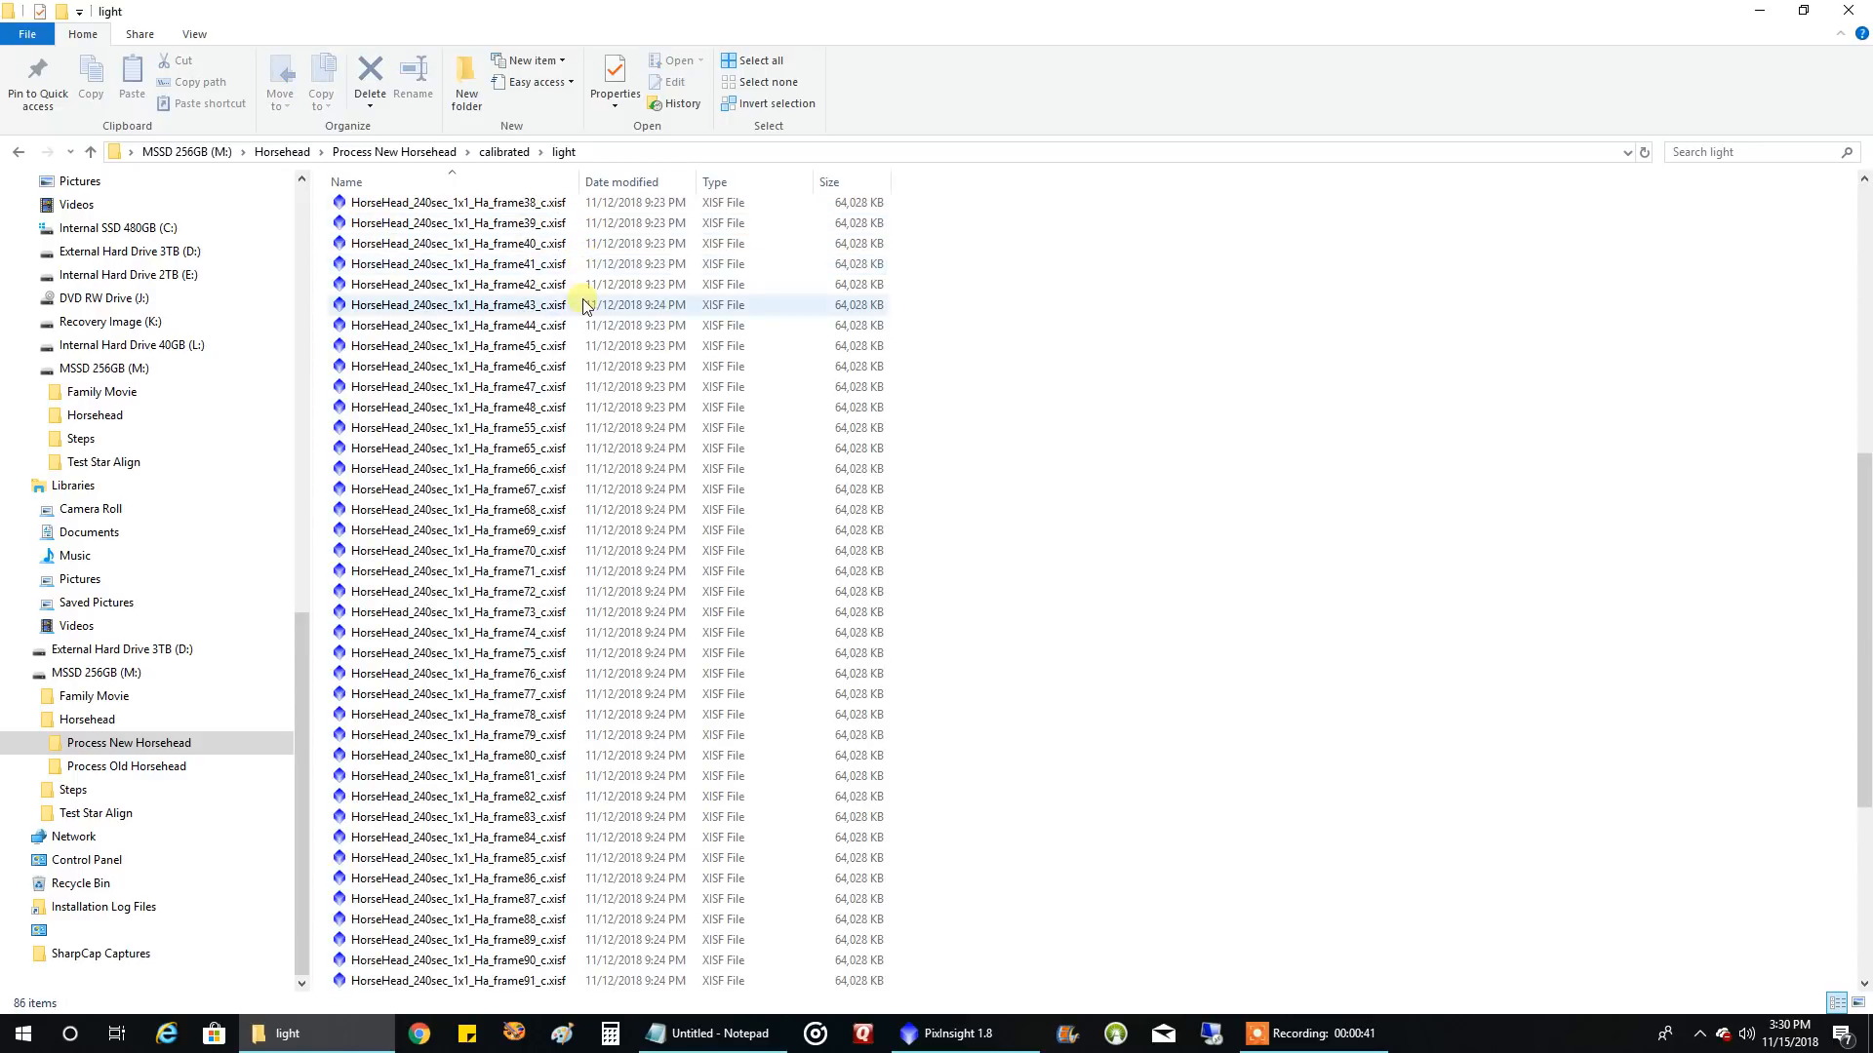
{"action": "scroll", "coordinate": [590, 363], "scroll_direction": "up", "scroll_amount": 18}
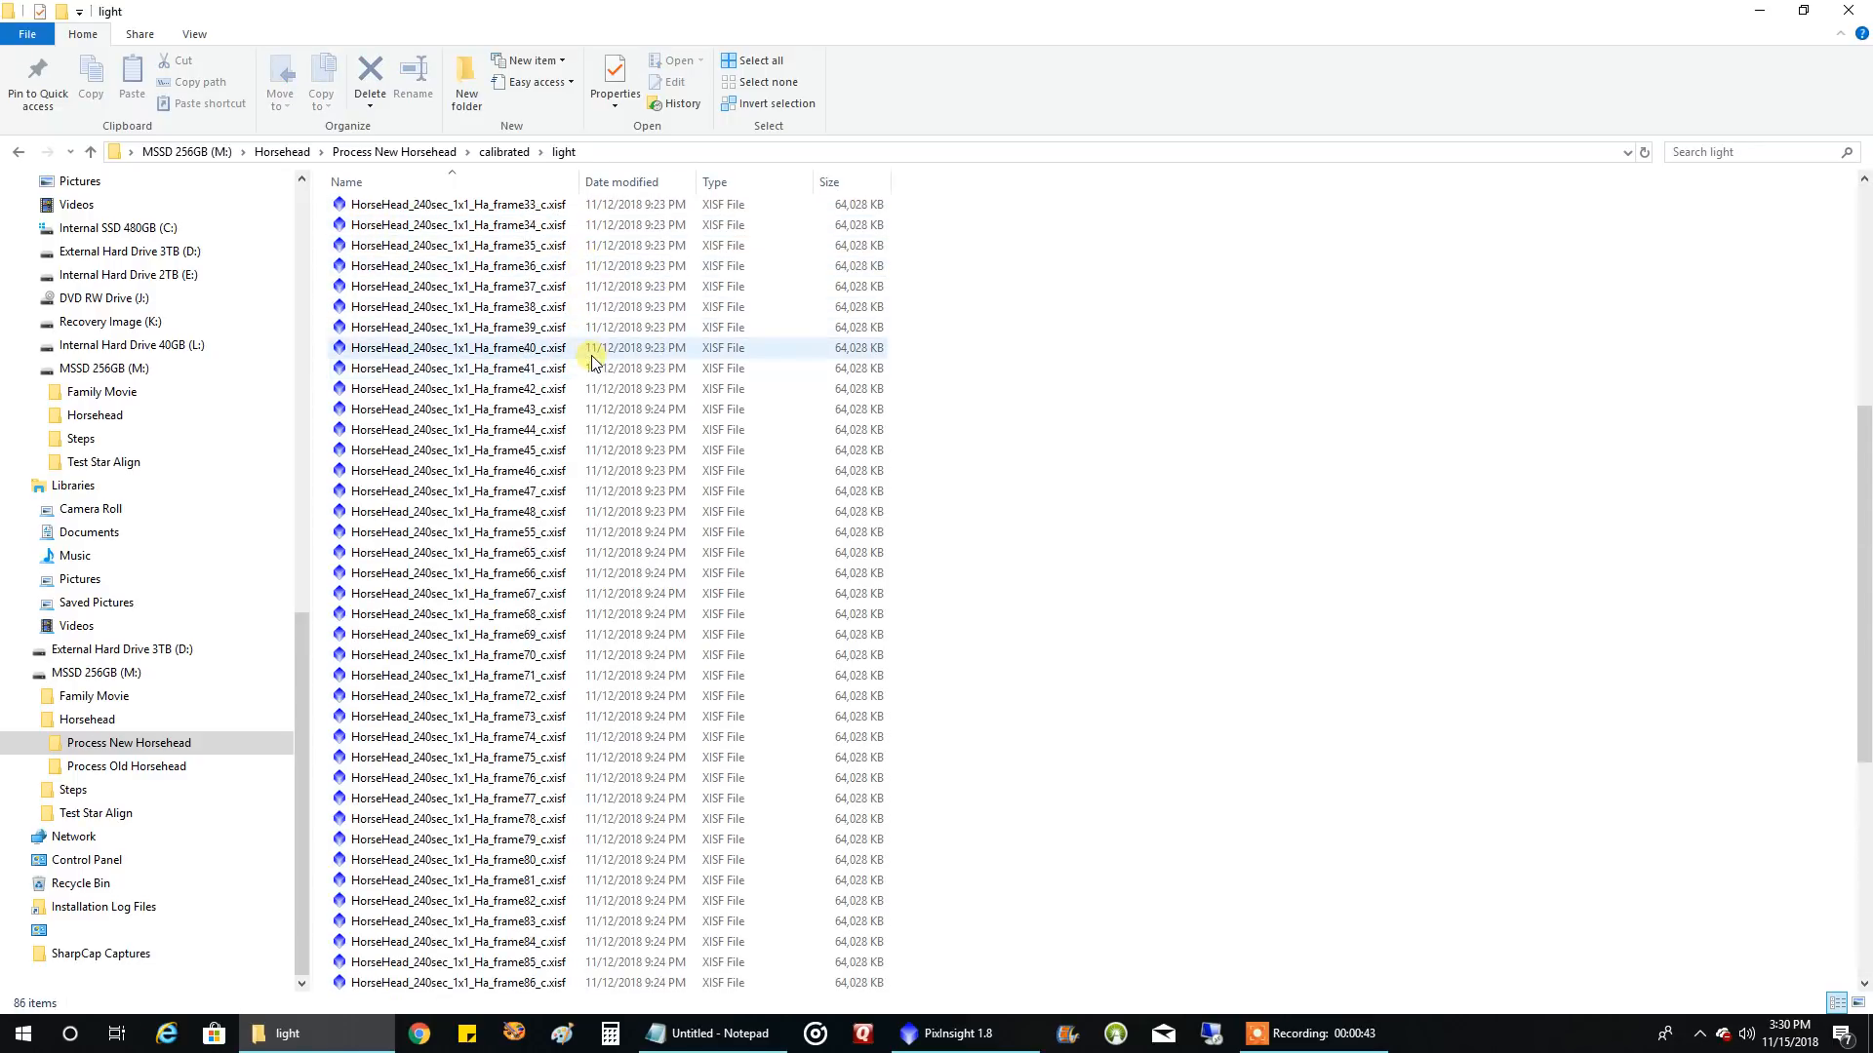
Examine the calibrated OIII and HA light frames inside the Process Old Horsehead folder, and return to the Horsehead folder
{"action": "left_click", "coordinate": [415, 153]}
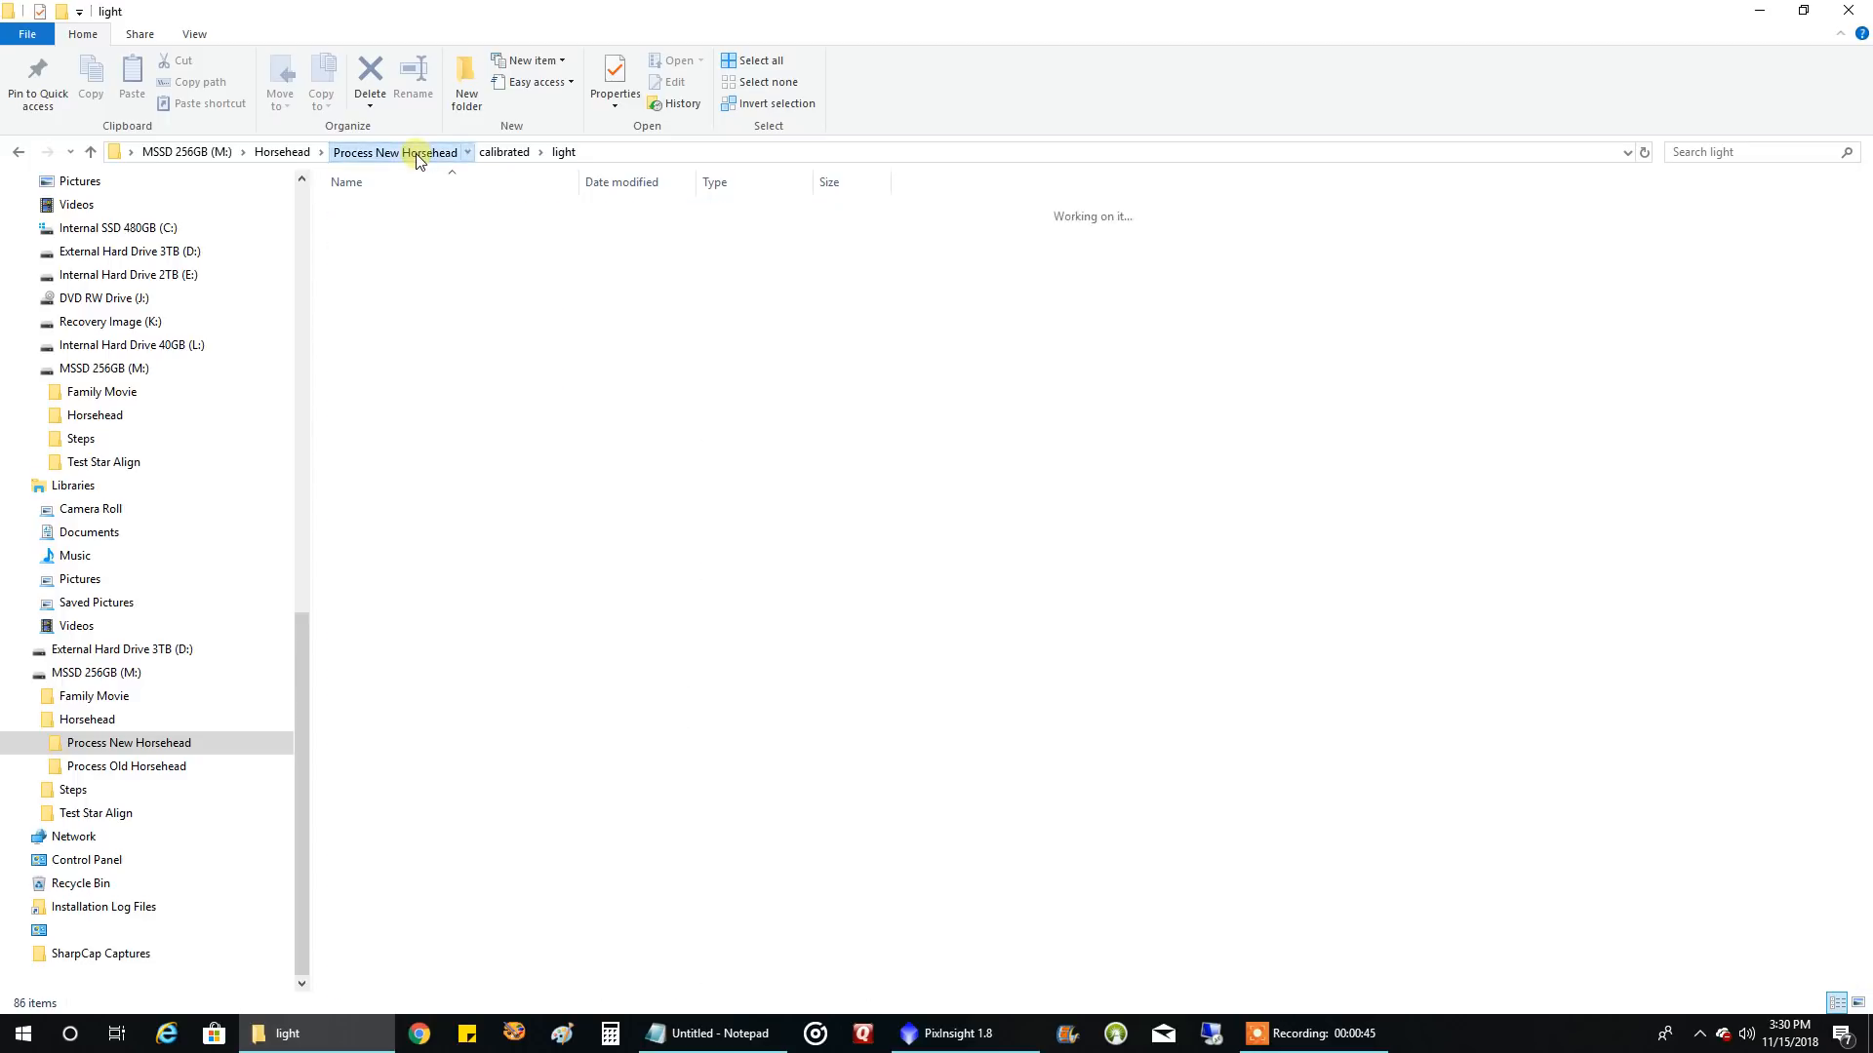
{"action": "left_click", "coordinate": [288, 152]}
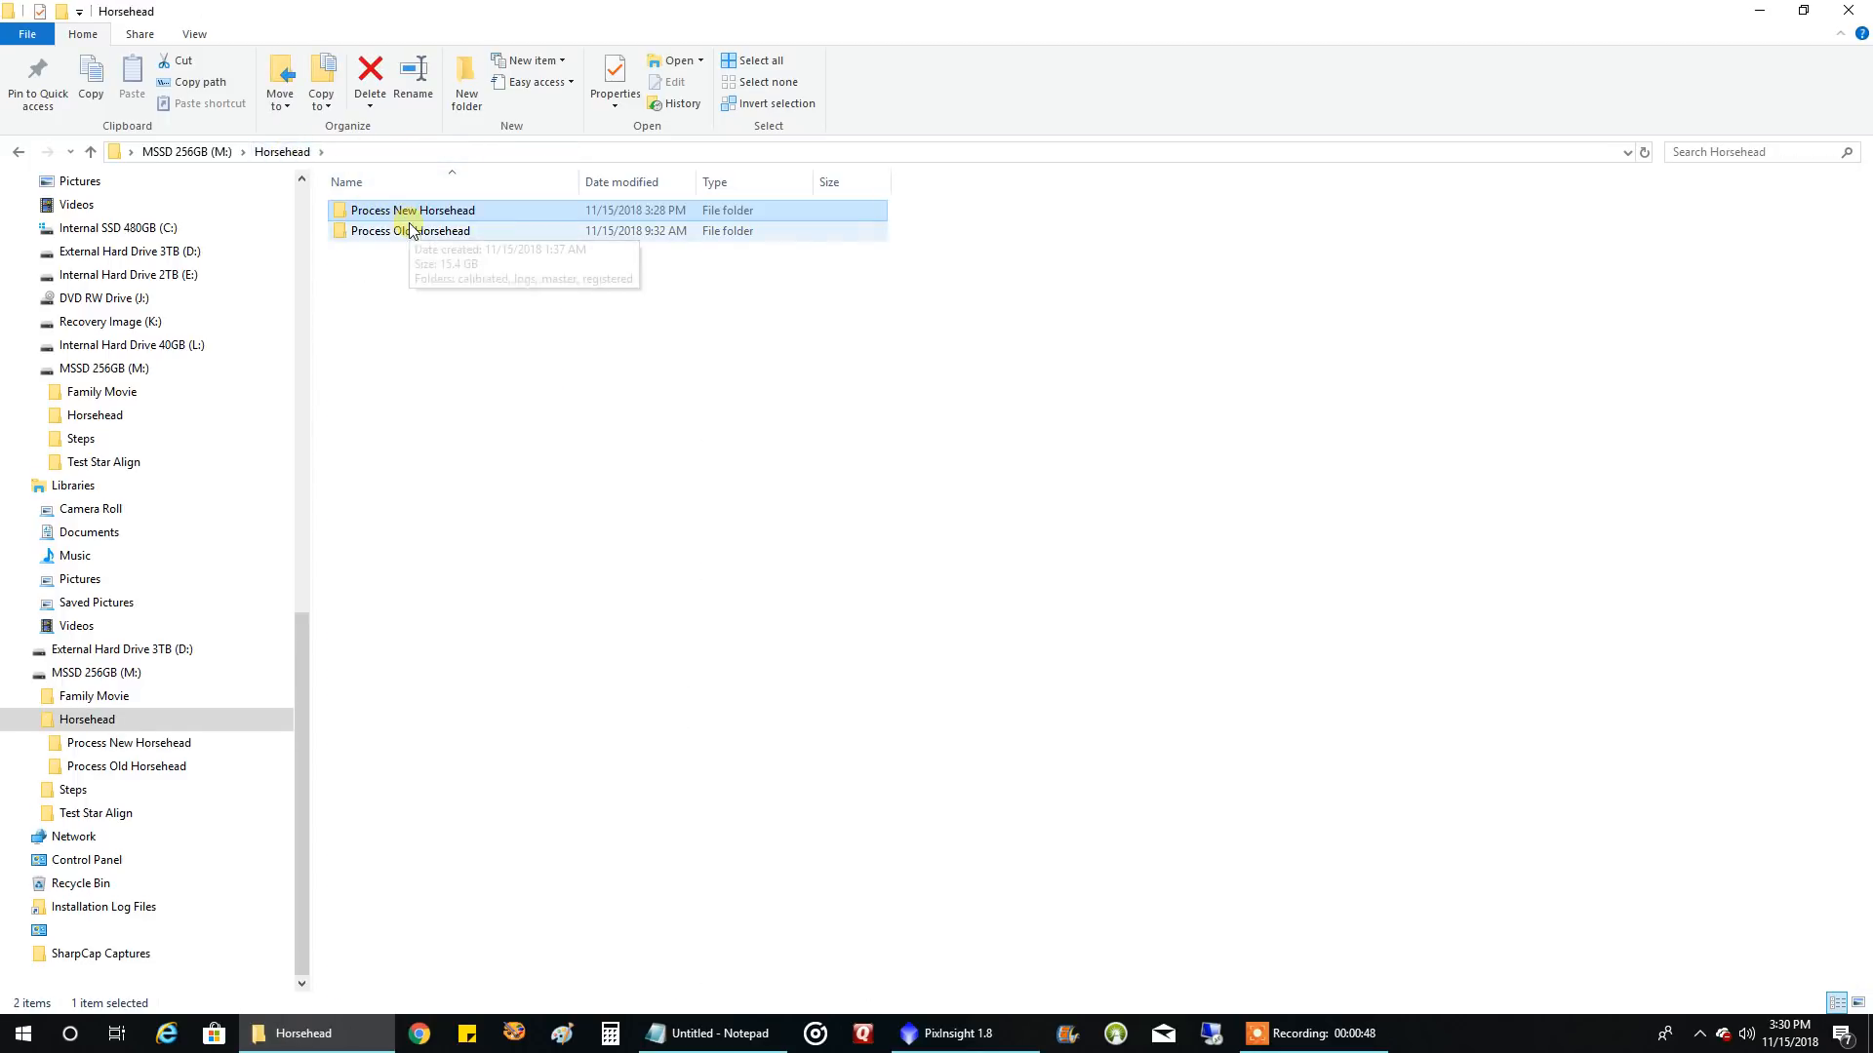
{"action": "double_click", "coordinate": [465, 232]}
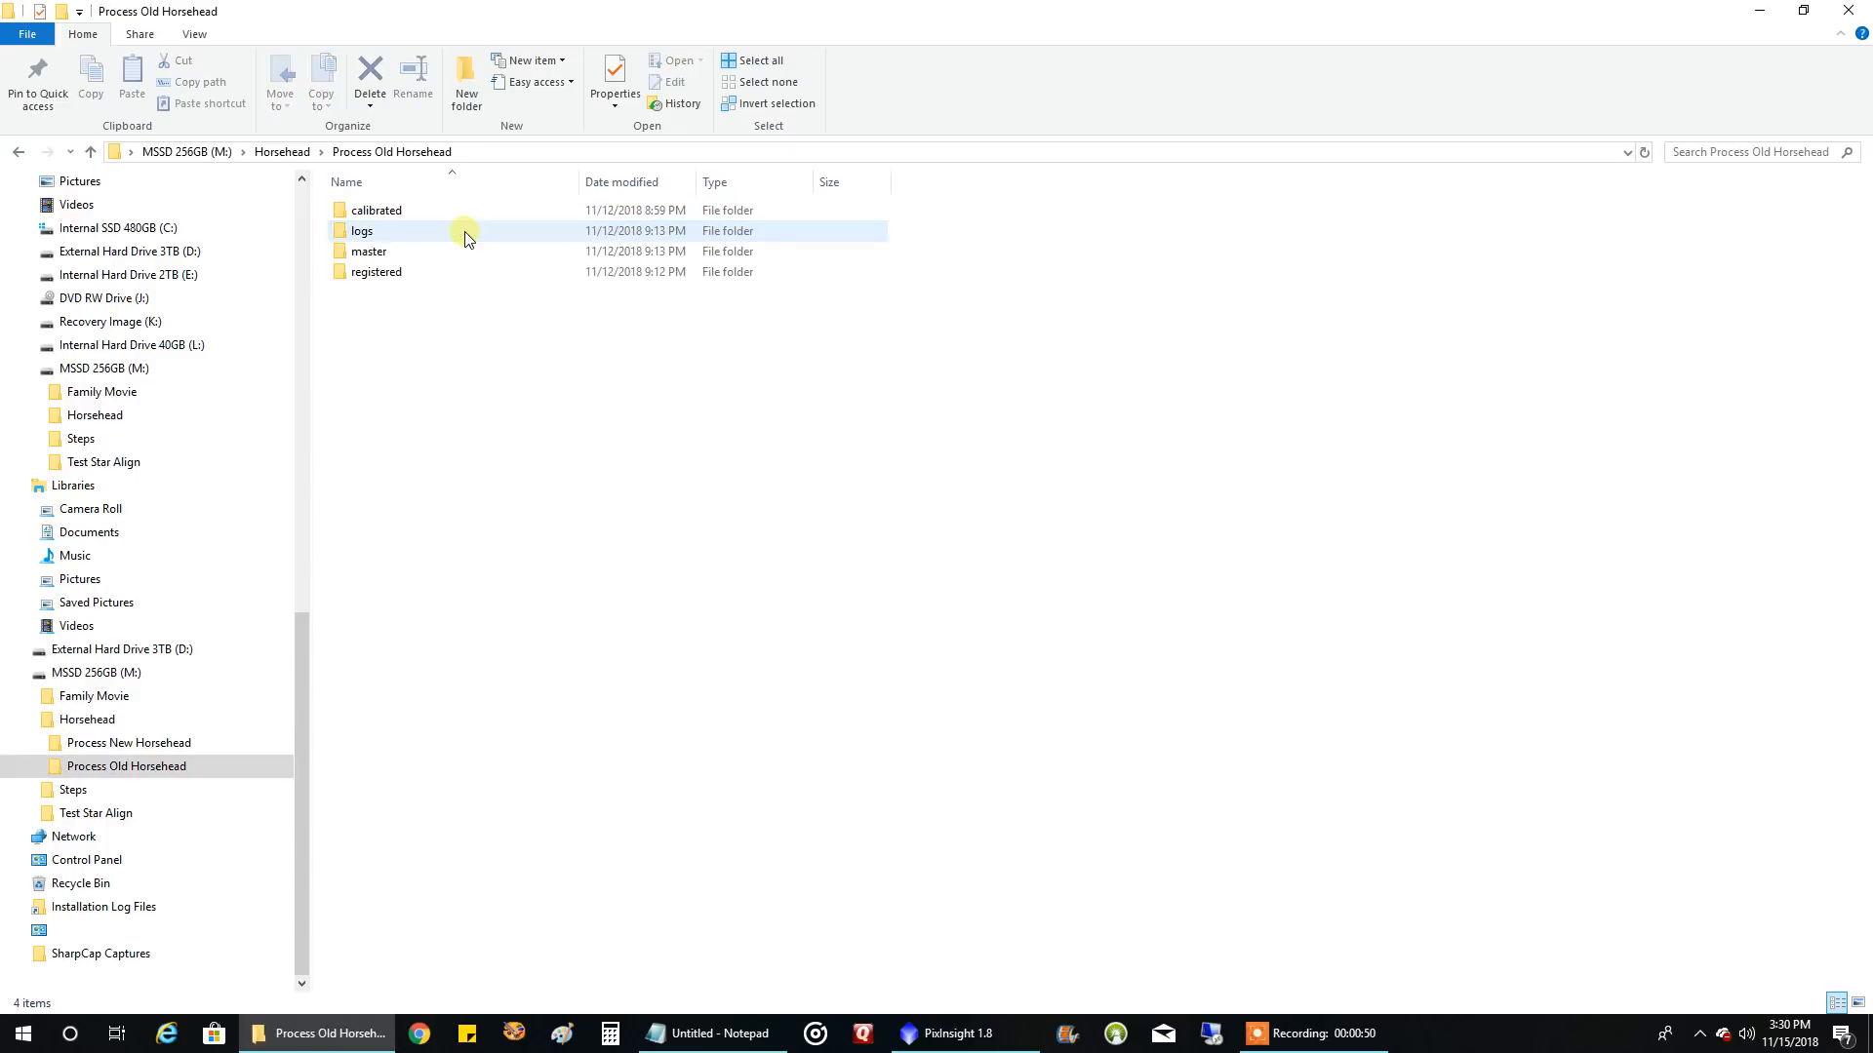
{"action": "double_click", "coordinate": [415, 212]}
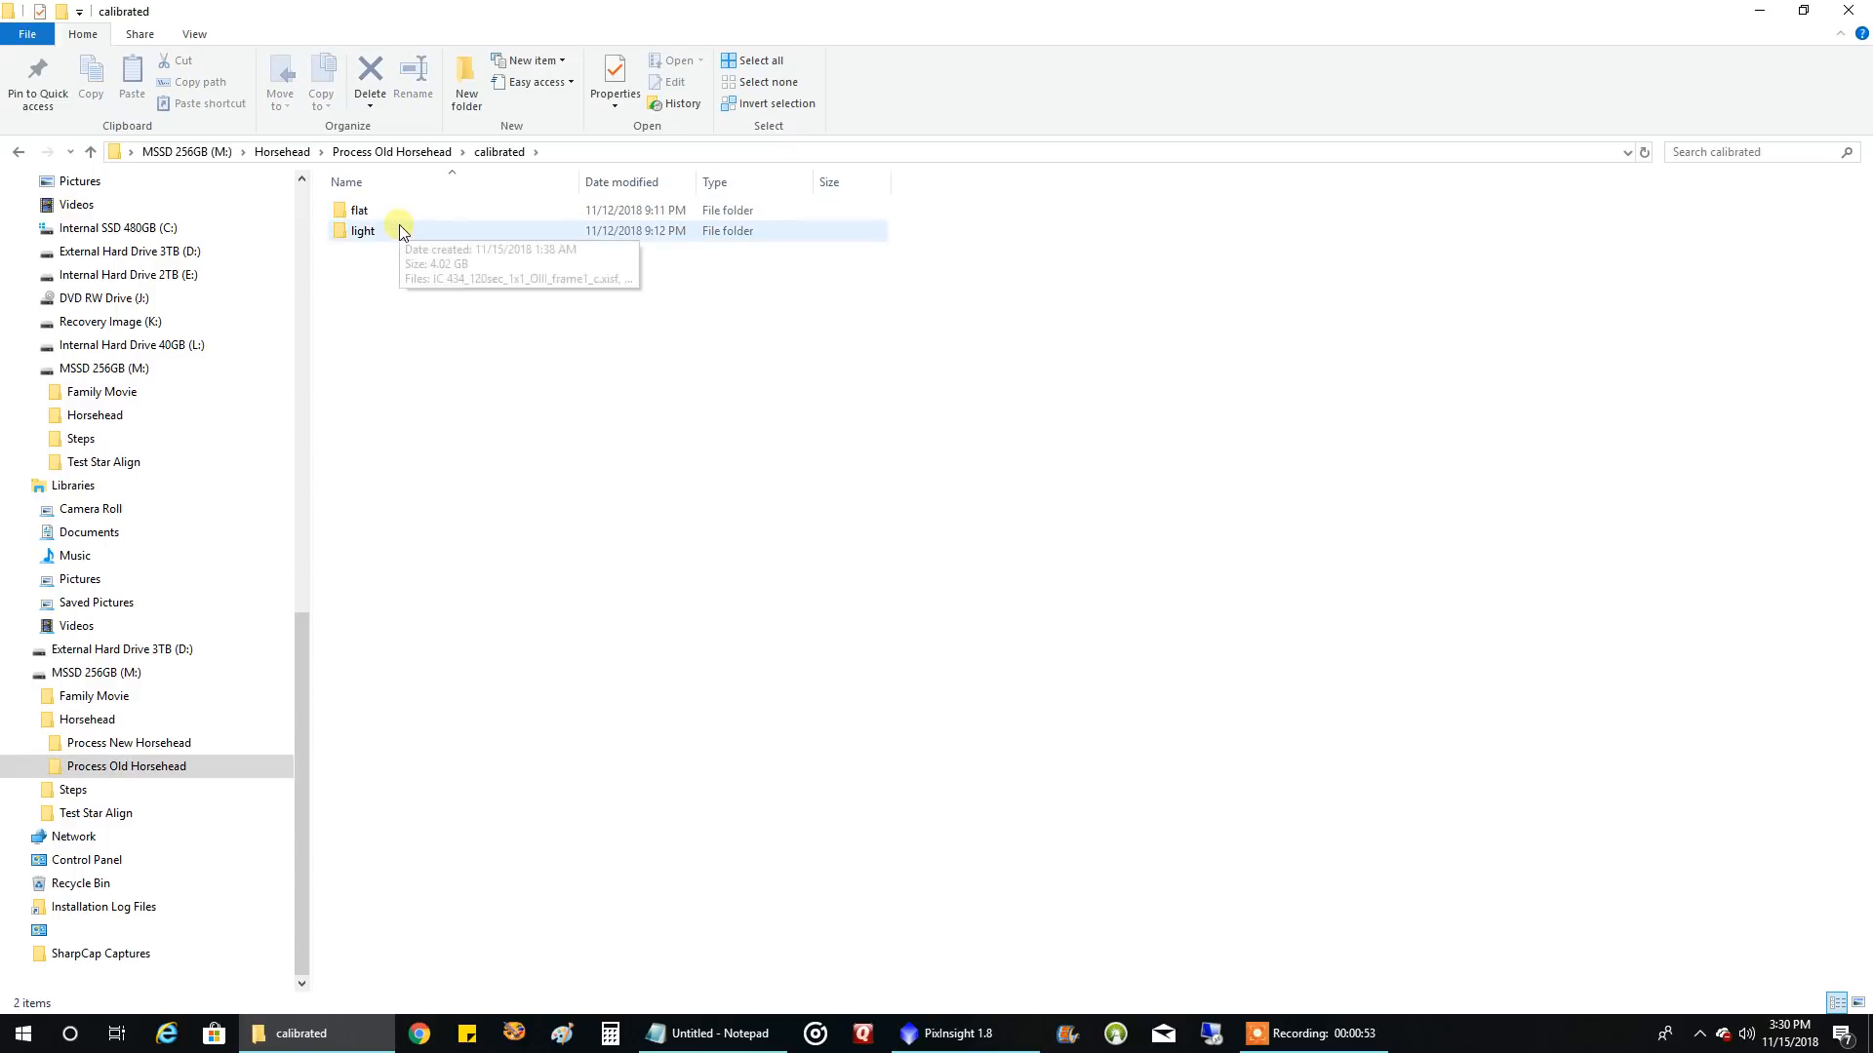
{"action": "double_click", "coordinate": [403, 232]}
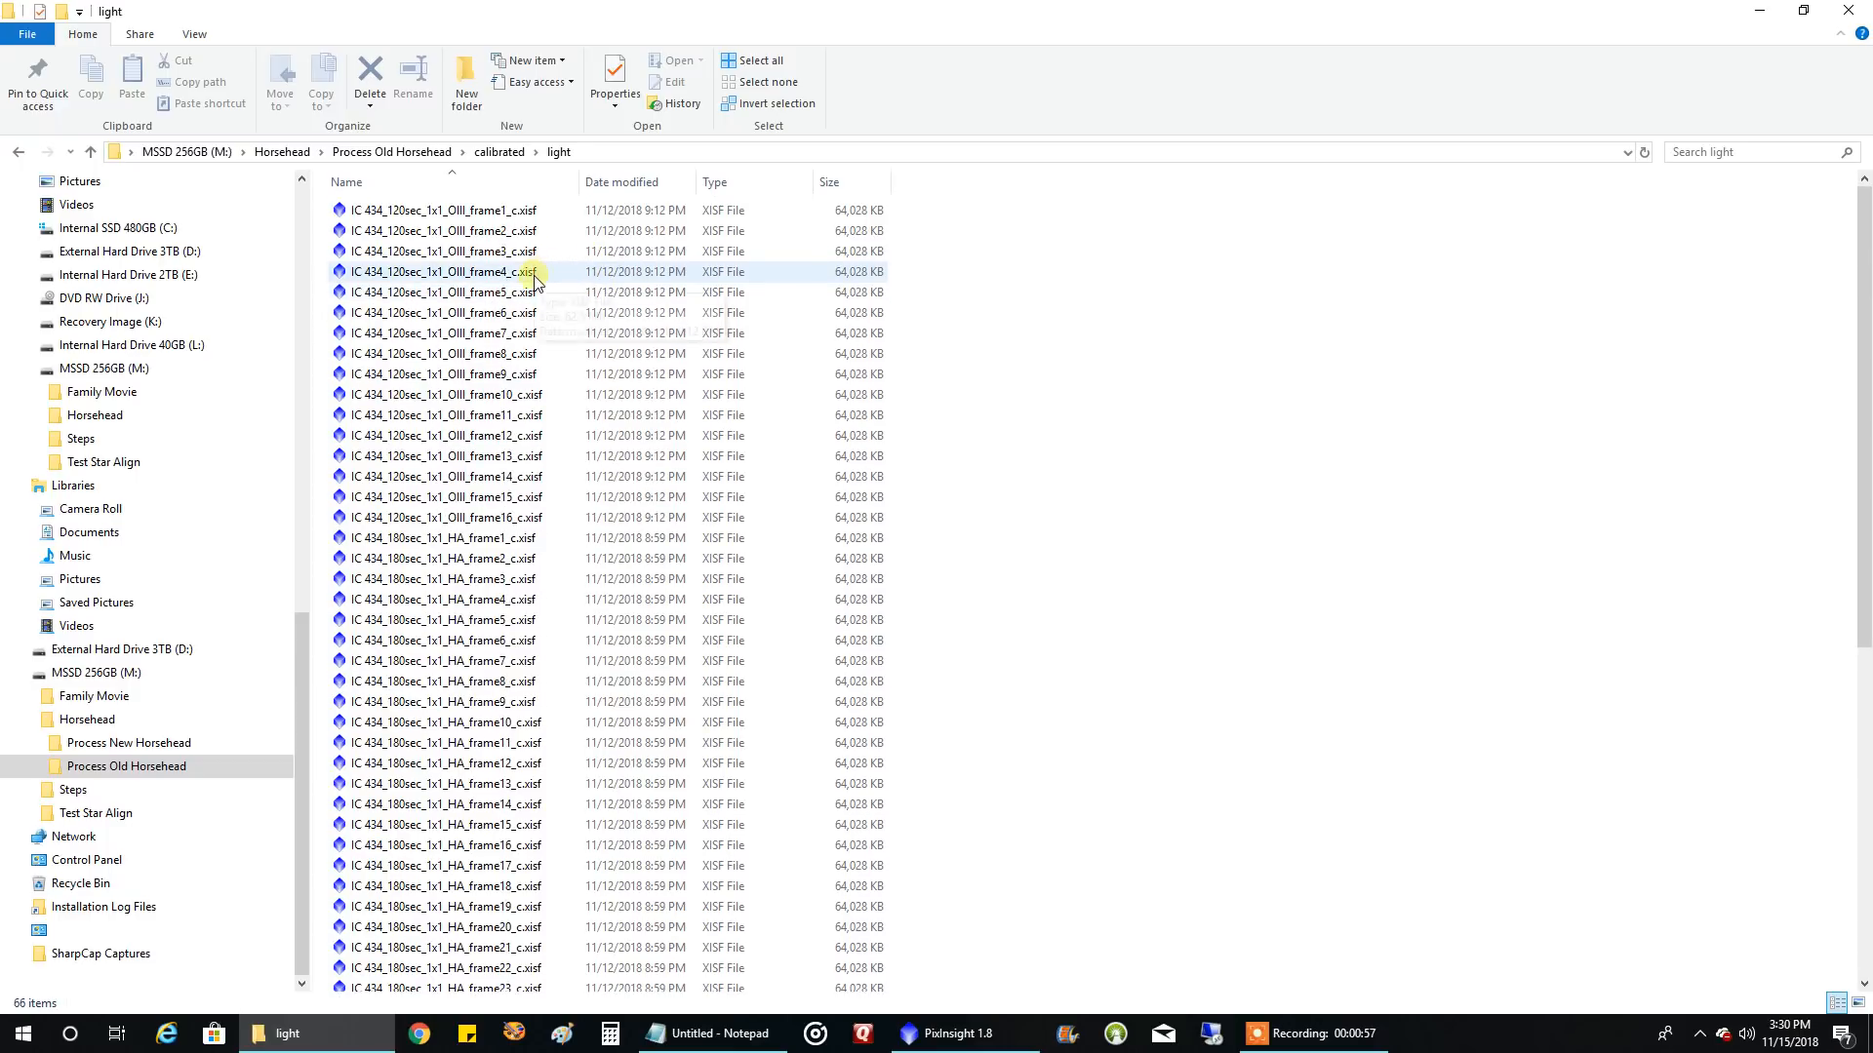
{"action": "scroll", "coordinate": [532, 292], "scroll_direction": "down", "scroll_amount": 1}
{"action": "scroll", "coordinate": [588, 297], "scroll_direction": "up", "scroll_amount": 1}
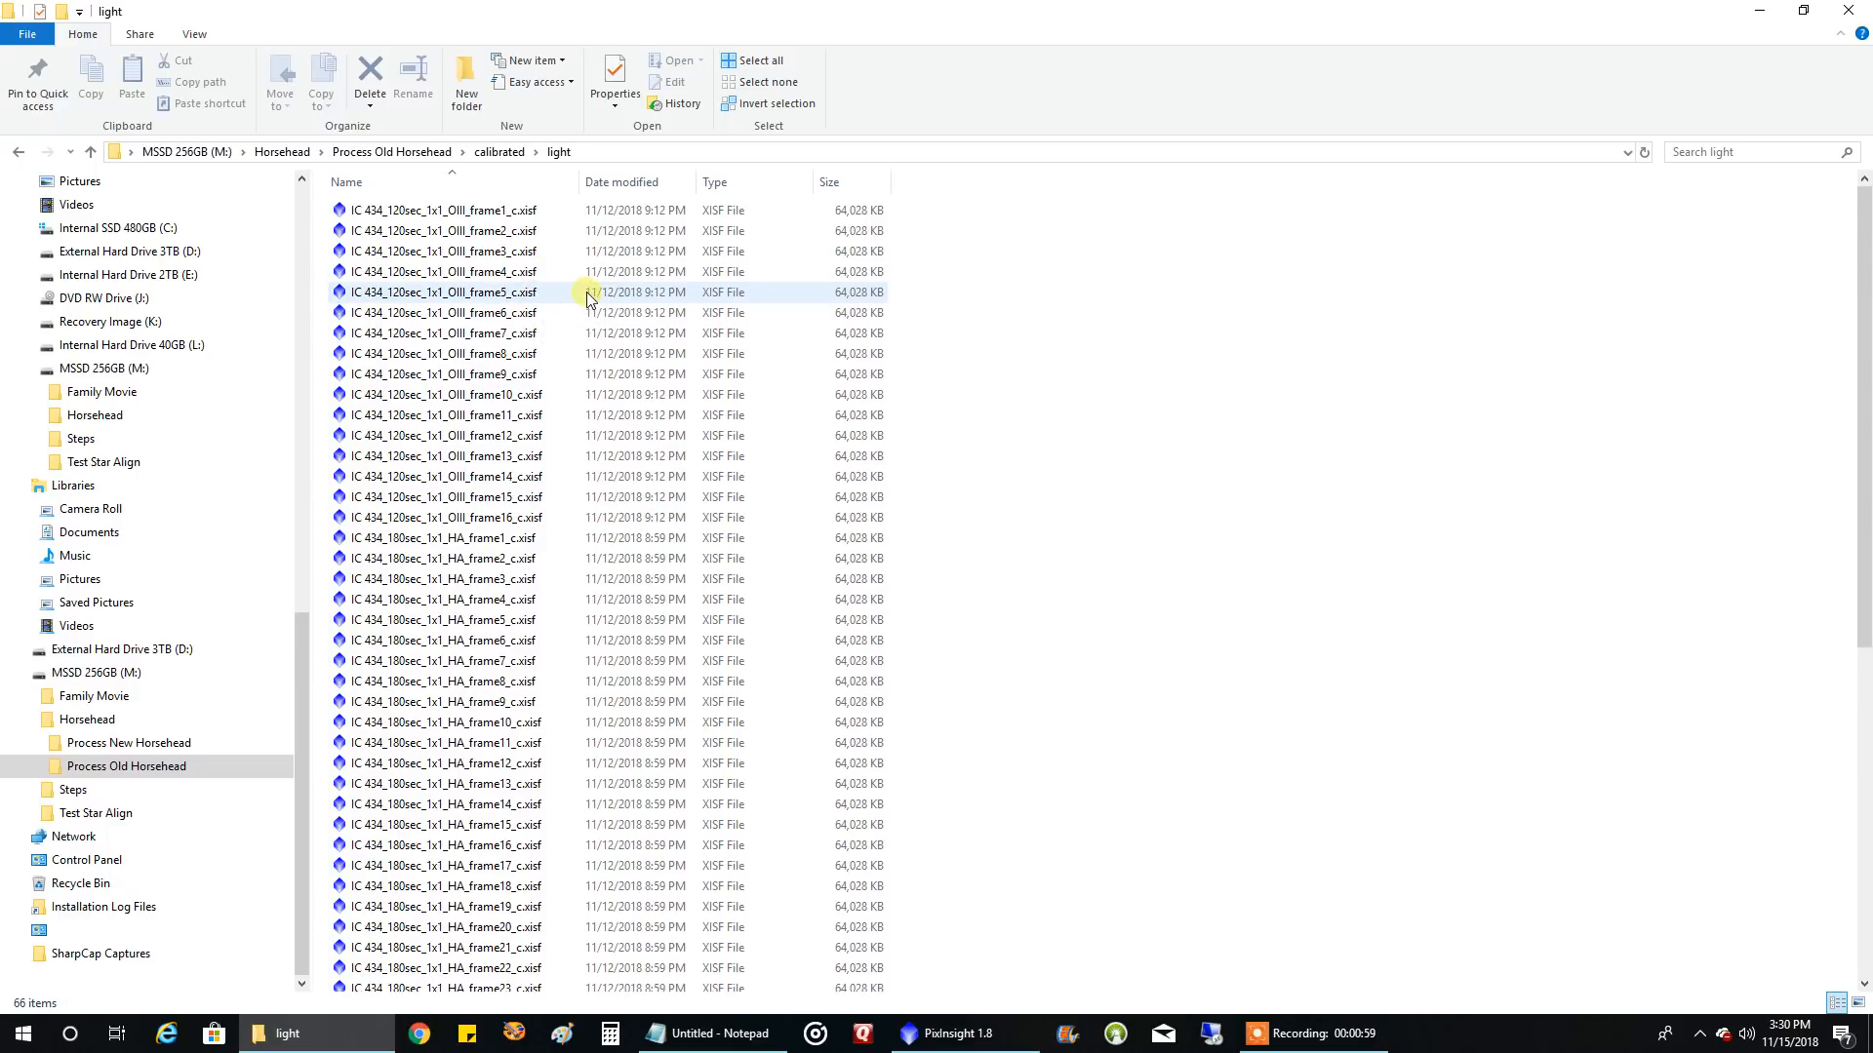
{"action": "scroll", "coordinate": [625, 352], "scroll_direction": "down", "scroll_amount": 5}
{"action": "scroll", "coordinate": [638, 389], "scroll_direction": "down", "scroll_amount": 4}
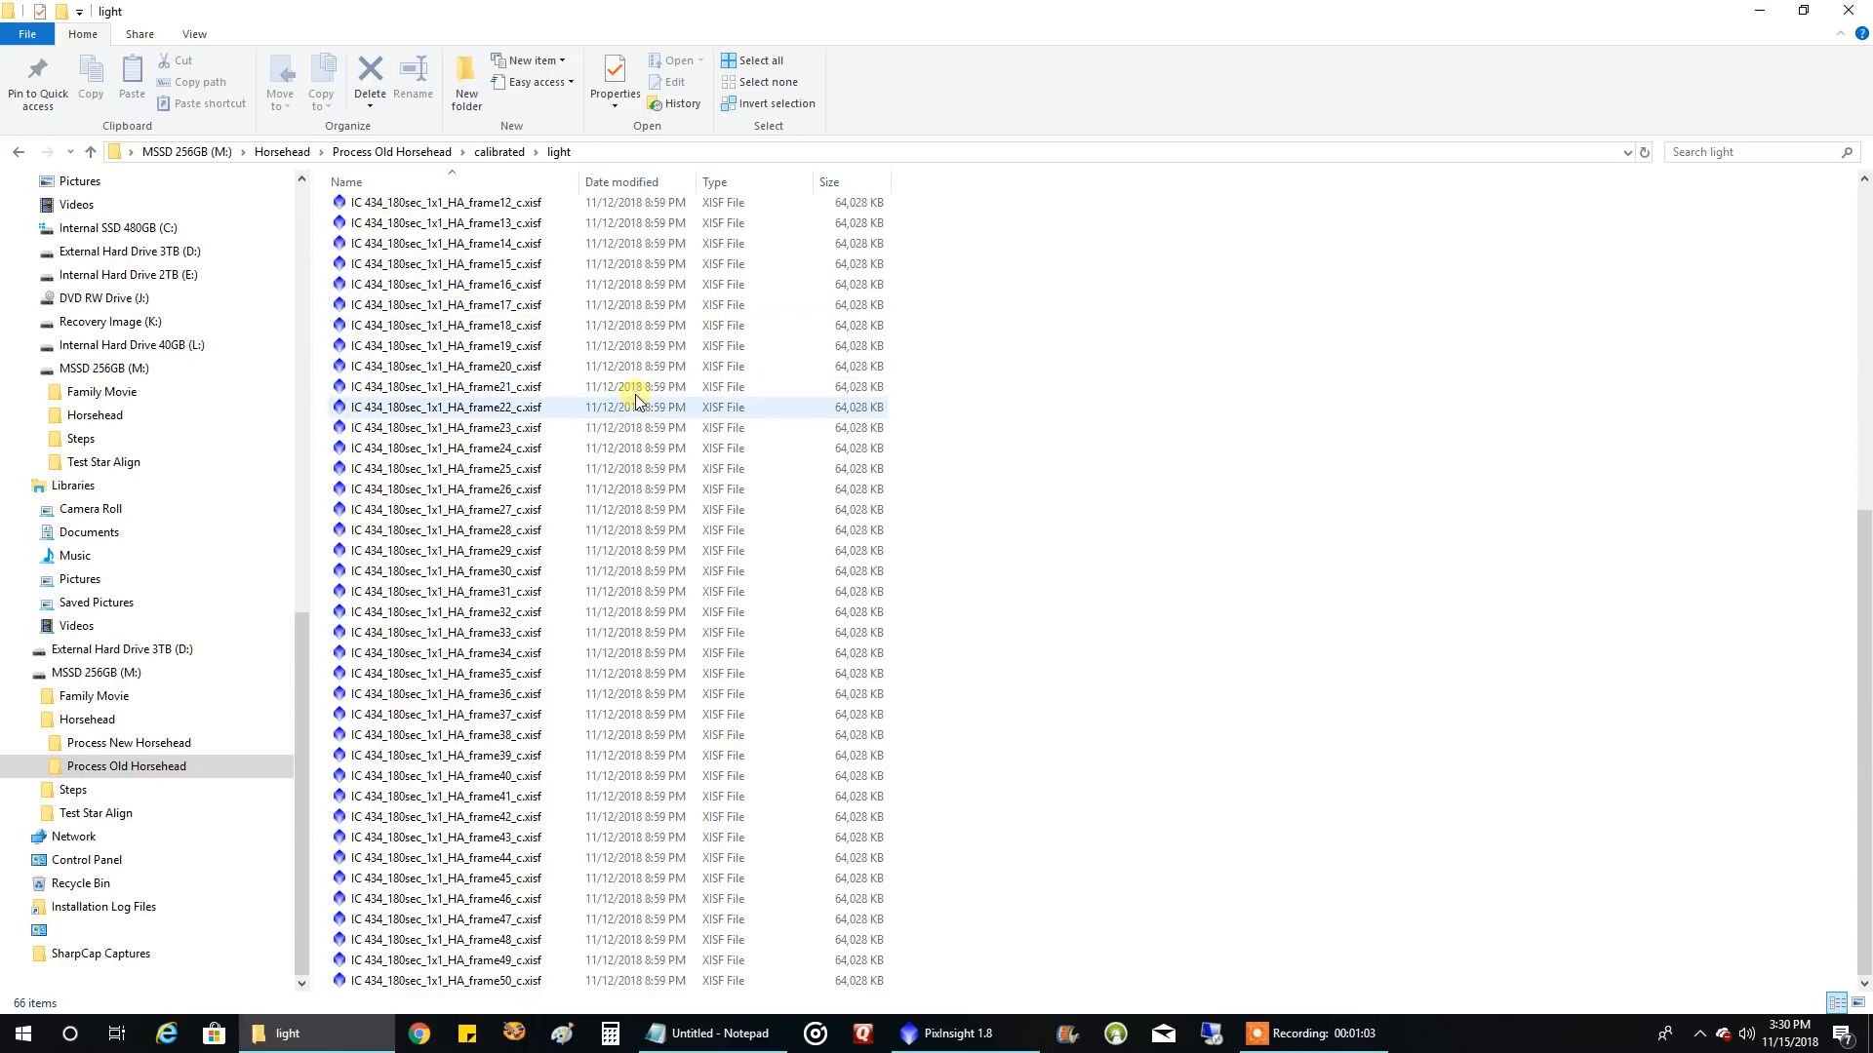
{"action": "scroll", "coordinate": [639, 394], "scroll_direction": "up", "scroll_amount": 9}
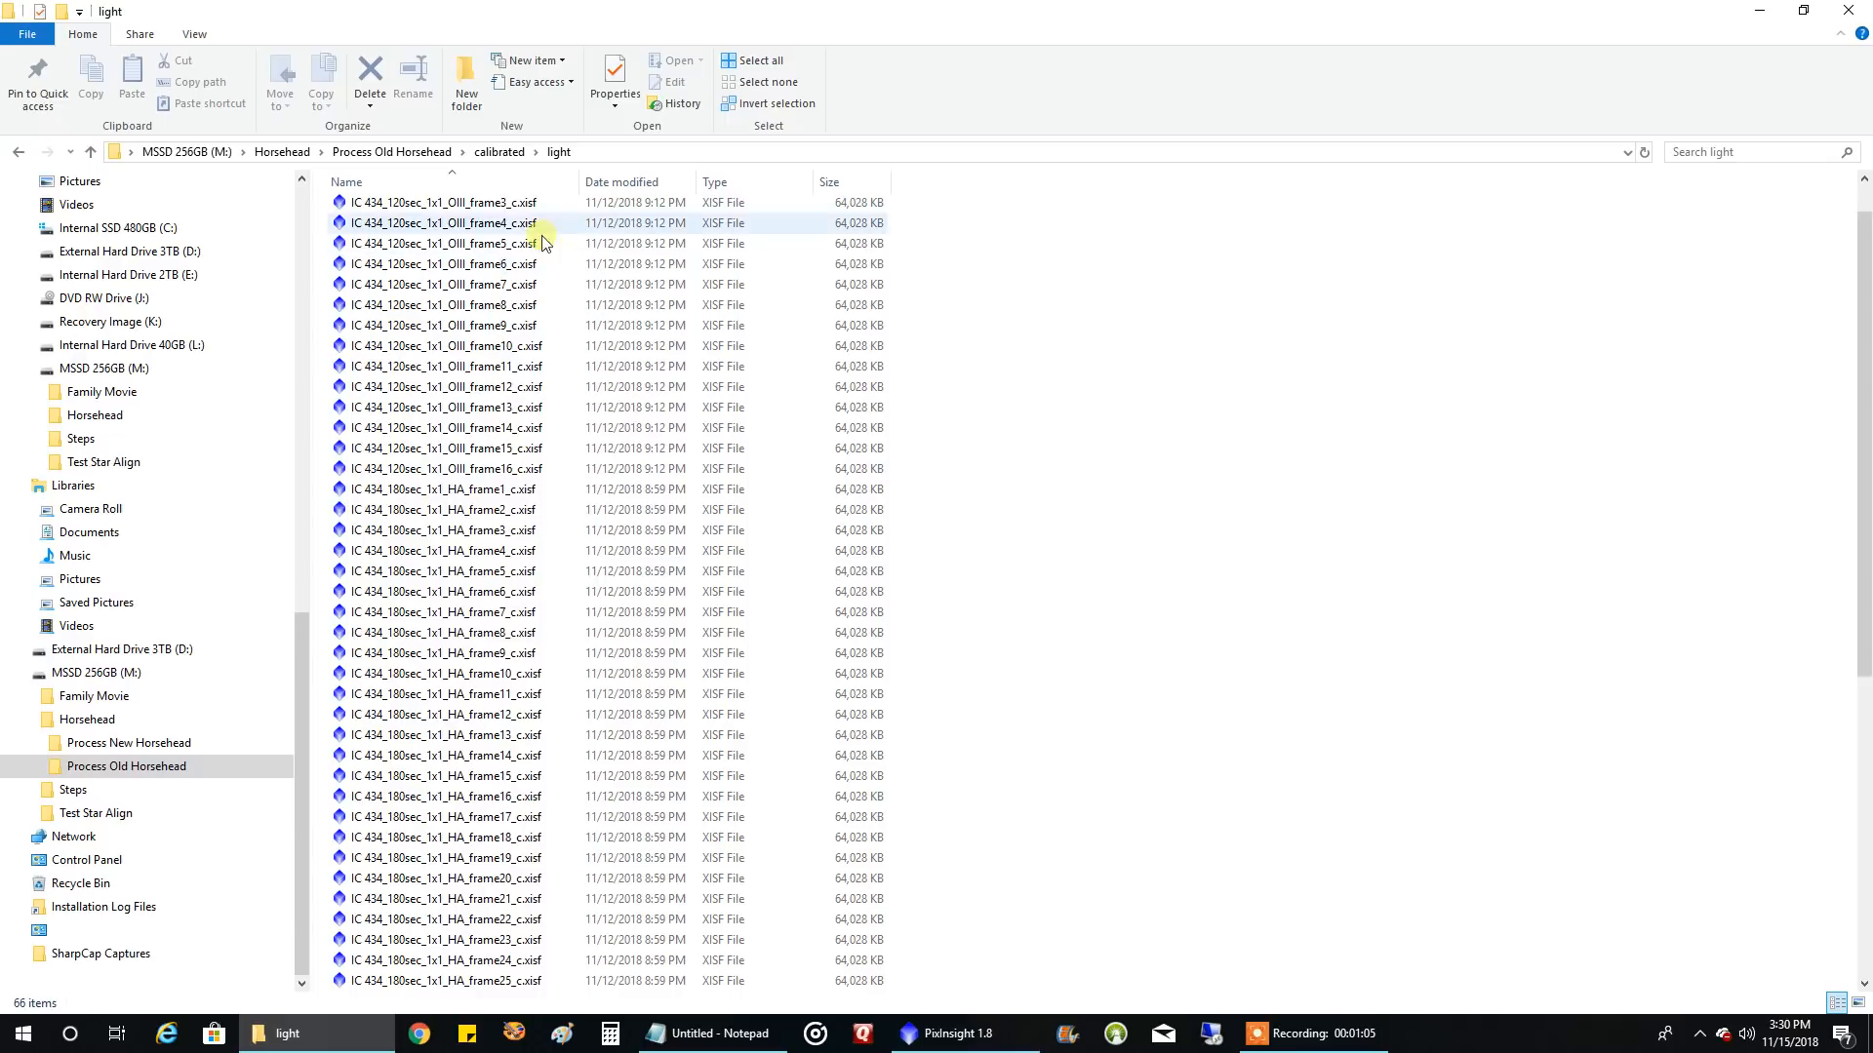
{"action": "left_click", "coordinate": [293, 153]}
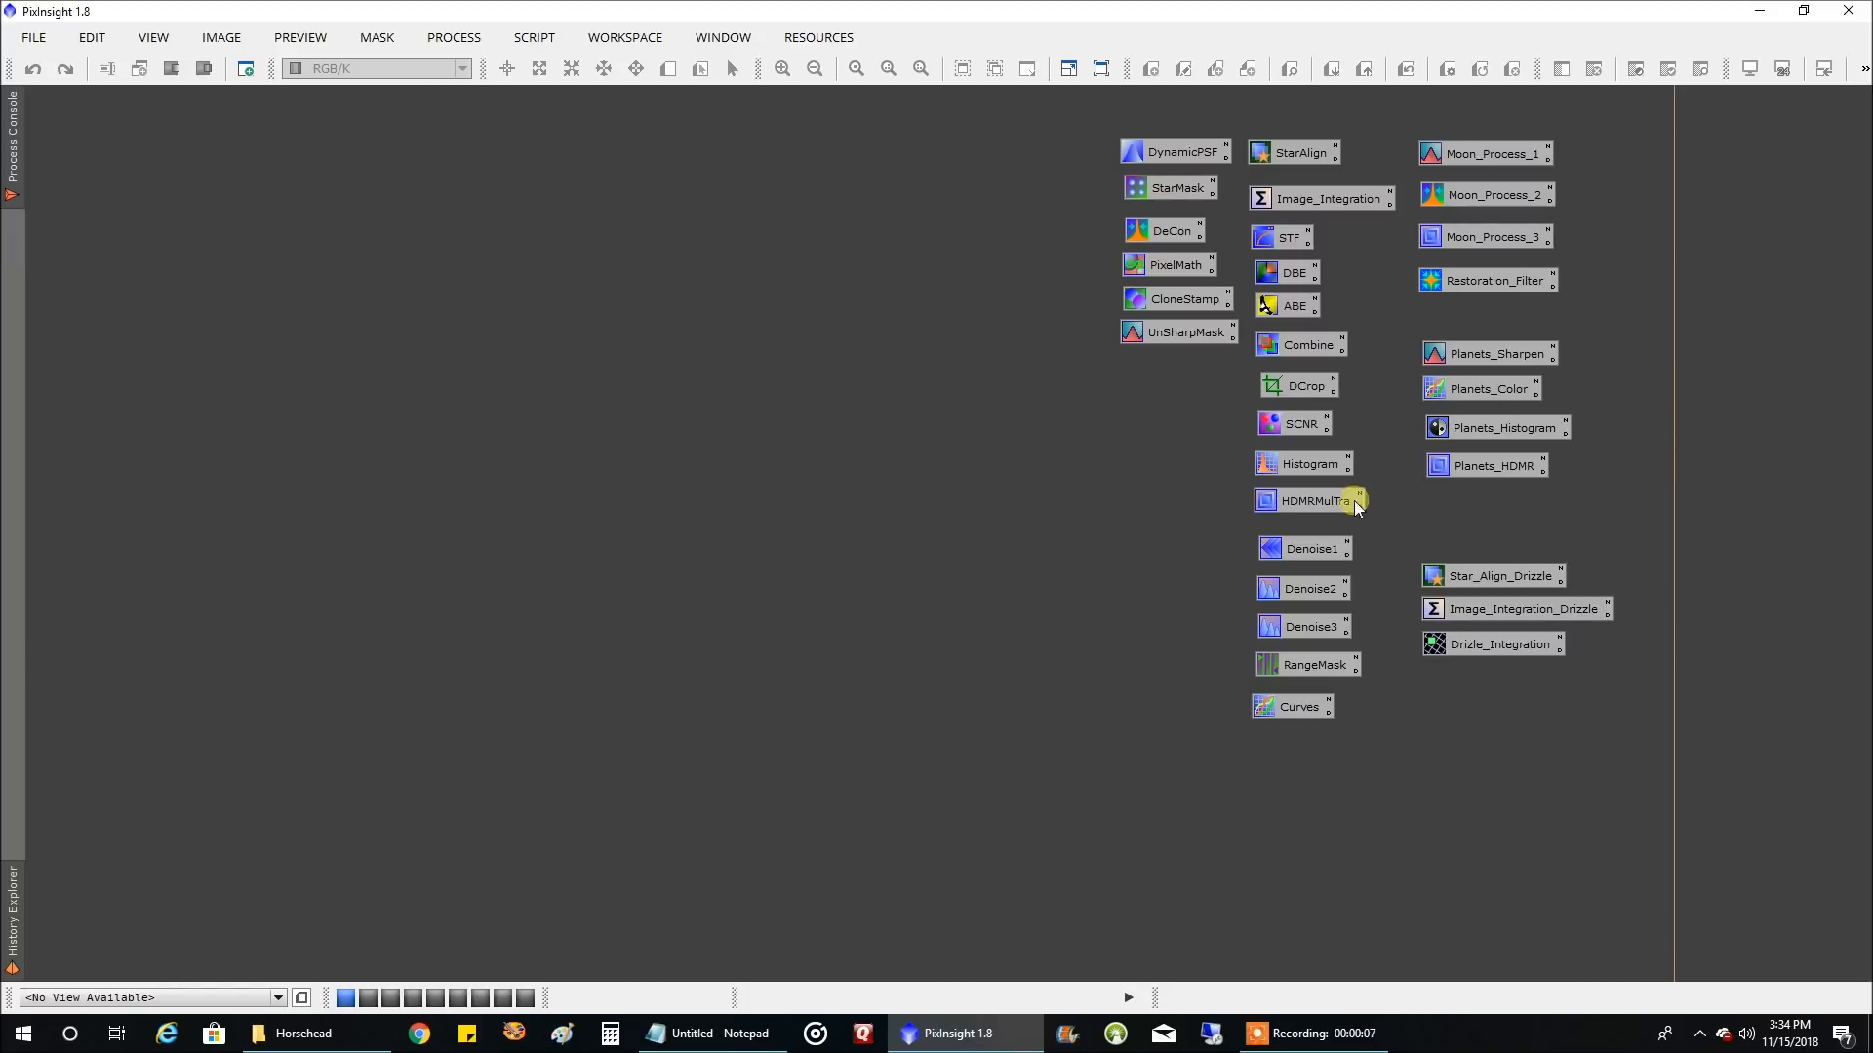
In PixInsight, open the saved Star_Align_Drizzle process and clear all of its old target images
{"action": "double_click", "coordinate": [1499, 581]}
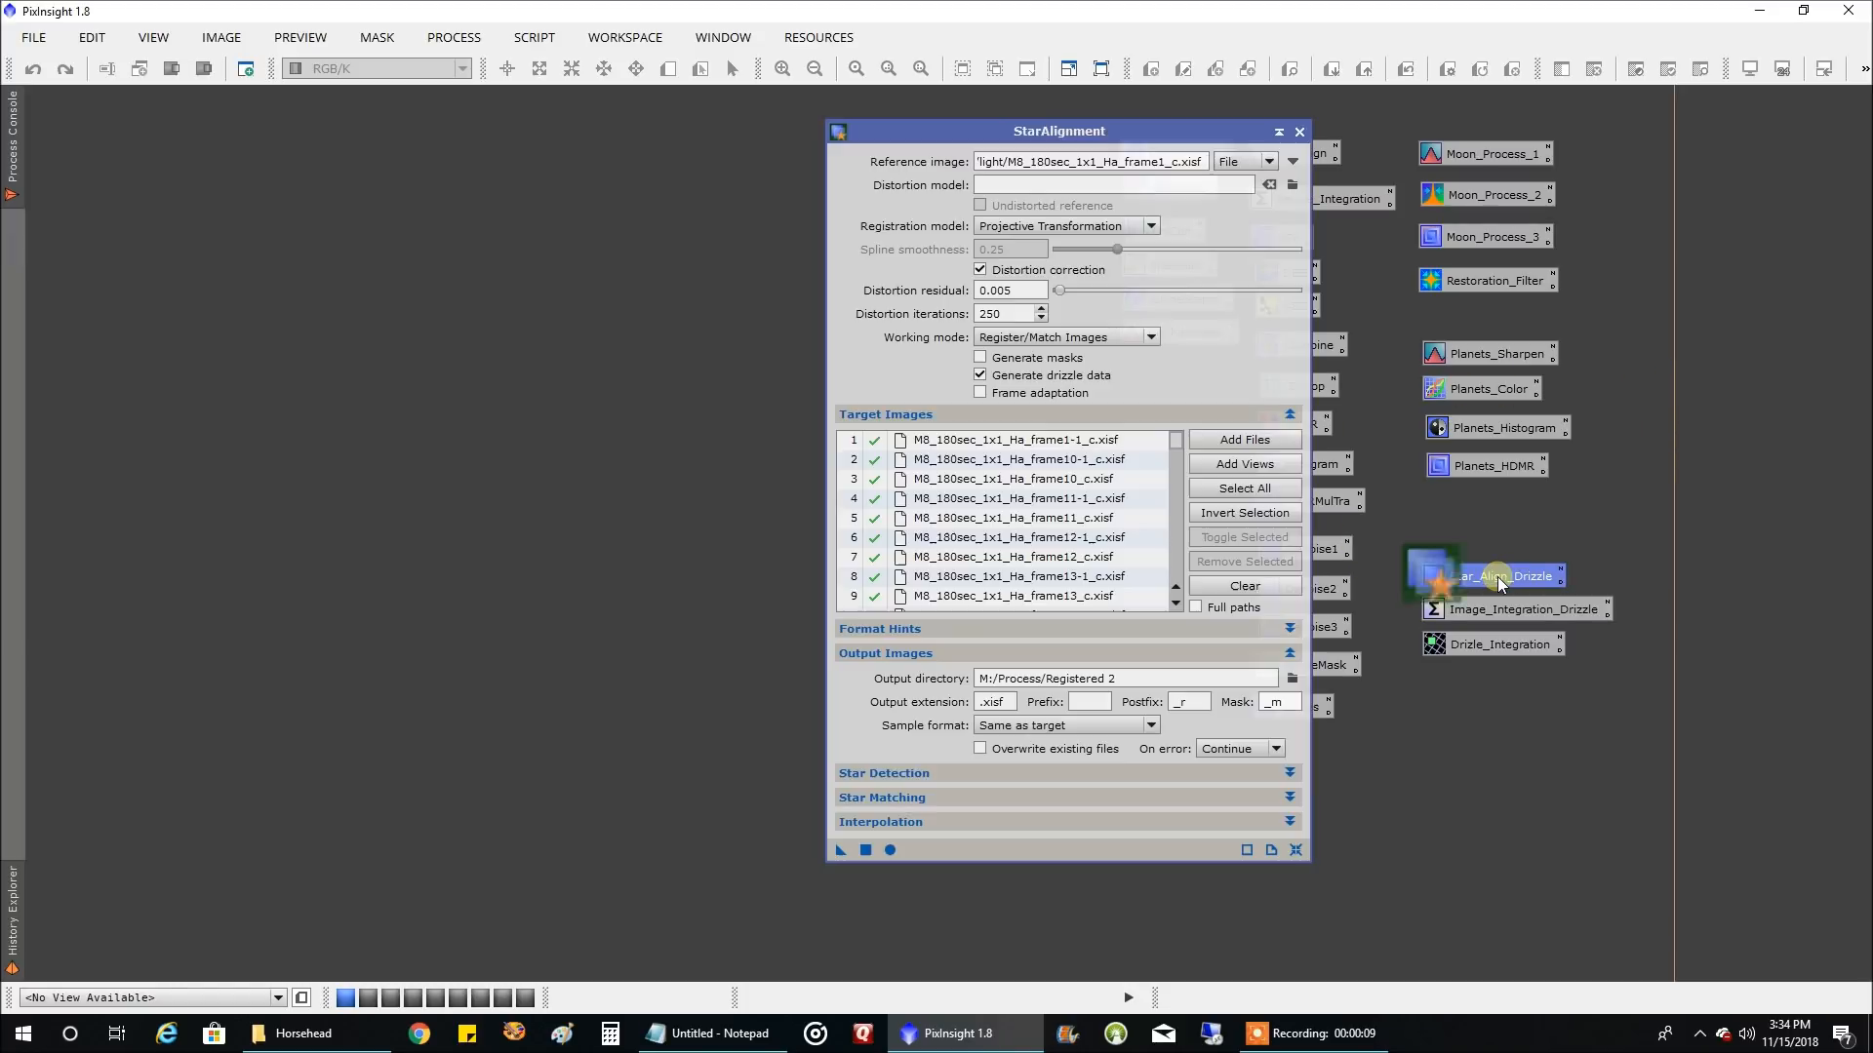
{"action": "left_click_drag", "start_coordinate": [1143, 138], "coordinate": [933, 128]}
{"action": "left_click", "coordinate": [1034, 575]}
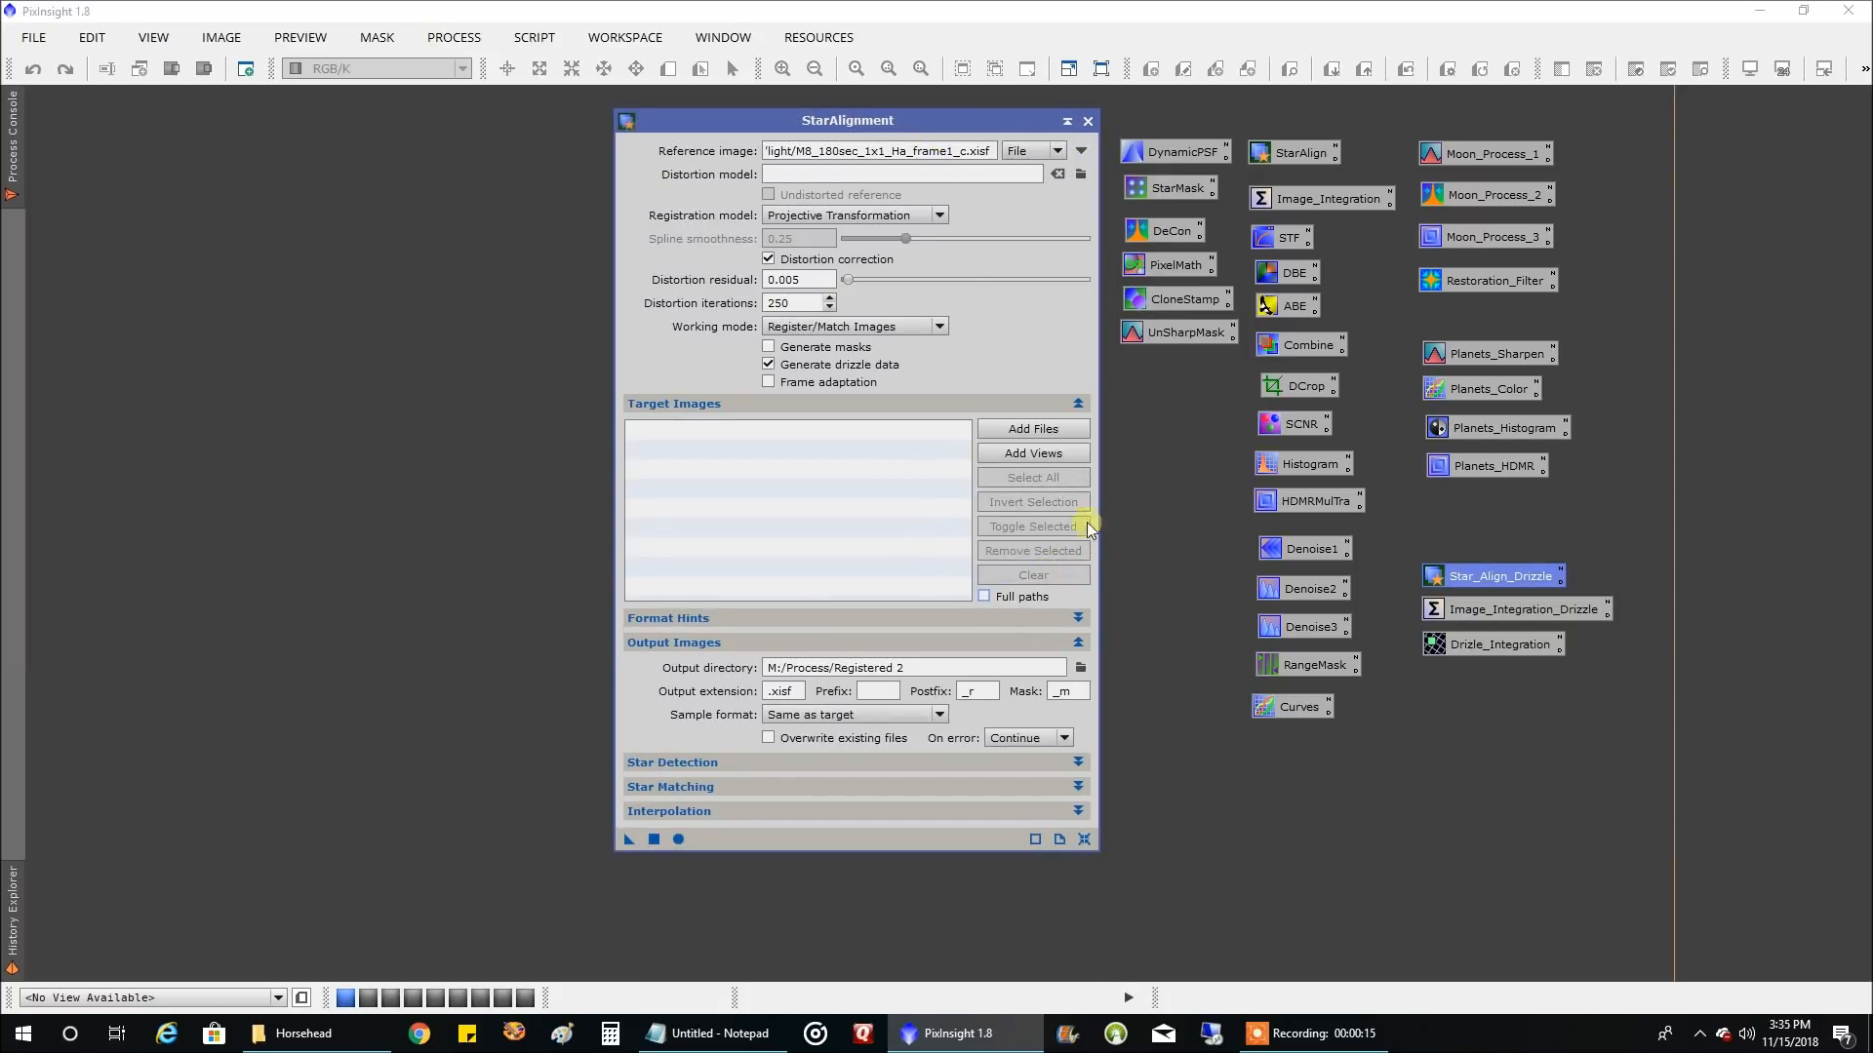
Review StarAlignment's Format Hints, Star Detection, Star Matching and Interpolation settings, leaving those sections and Output Images collapsed
{"action": "mouse_move", "coordinate": [881, 371]}
{"action": "left_click_drag", "start_coordinate": [969, 114], "coordinate": [956, 17]}
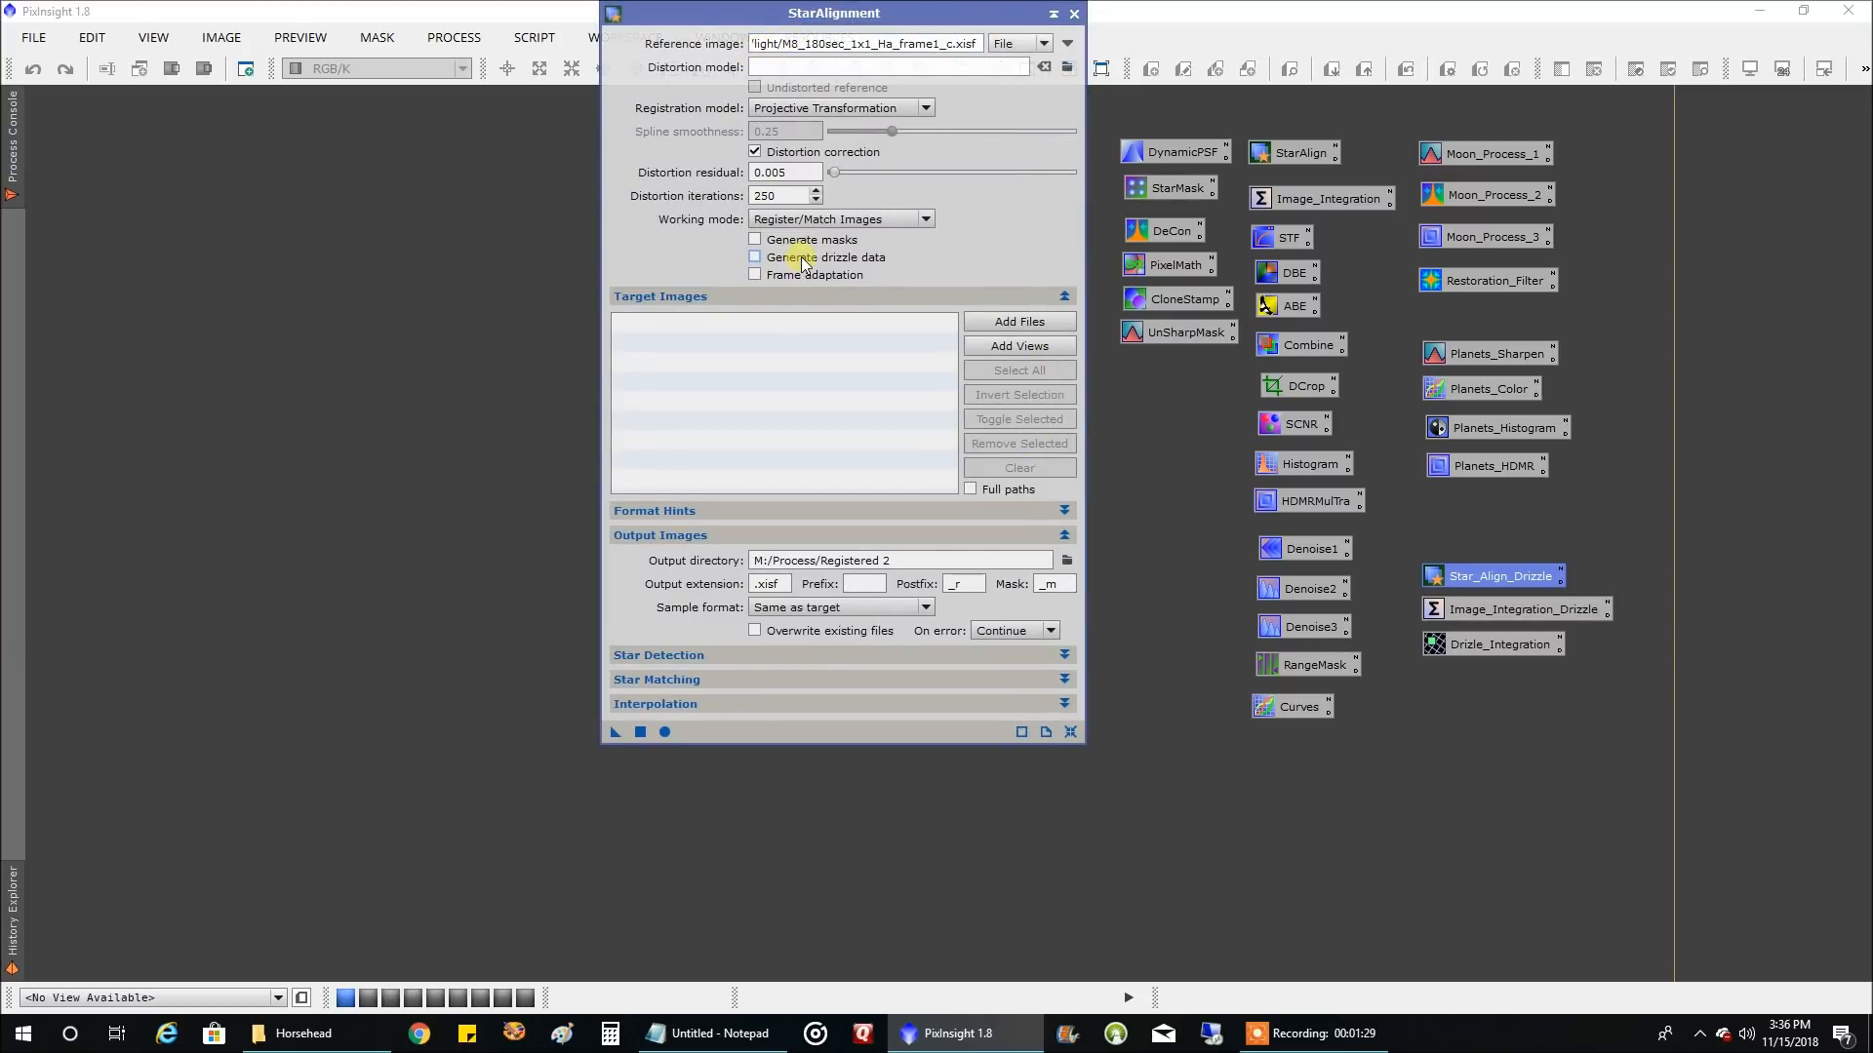
{"action": "left_click", "coordinate": [929, 510]}
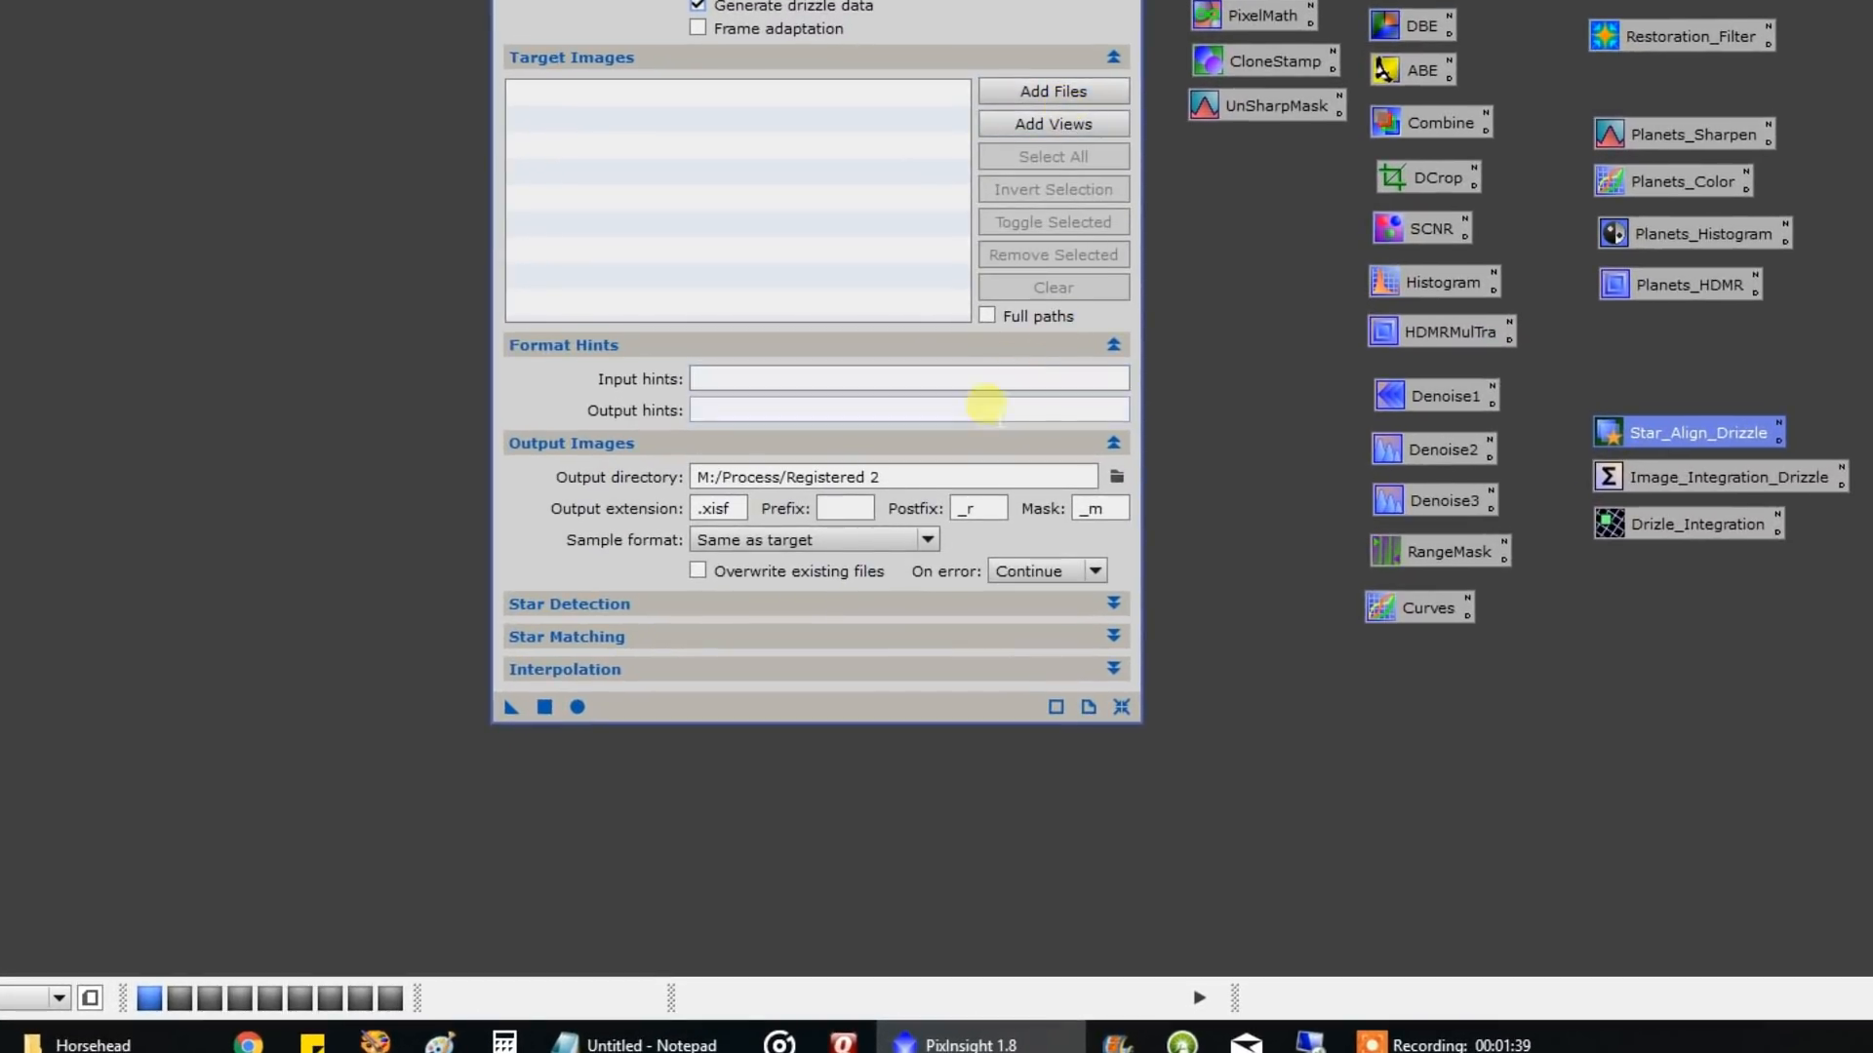
{"action": "left_click", "coordinate": [822, 605]}
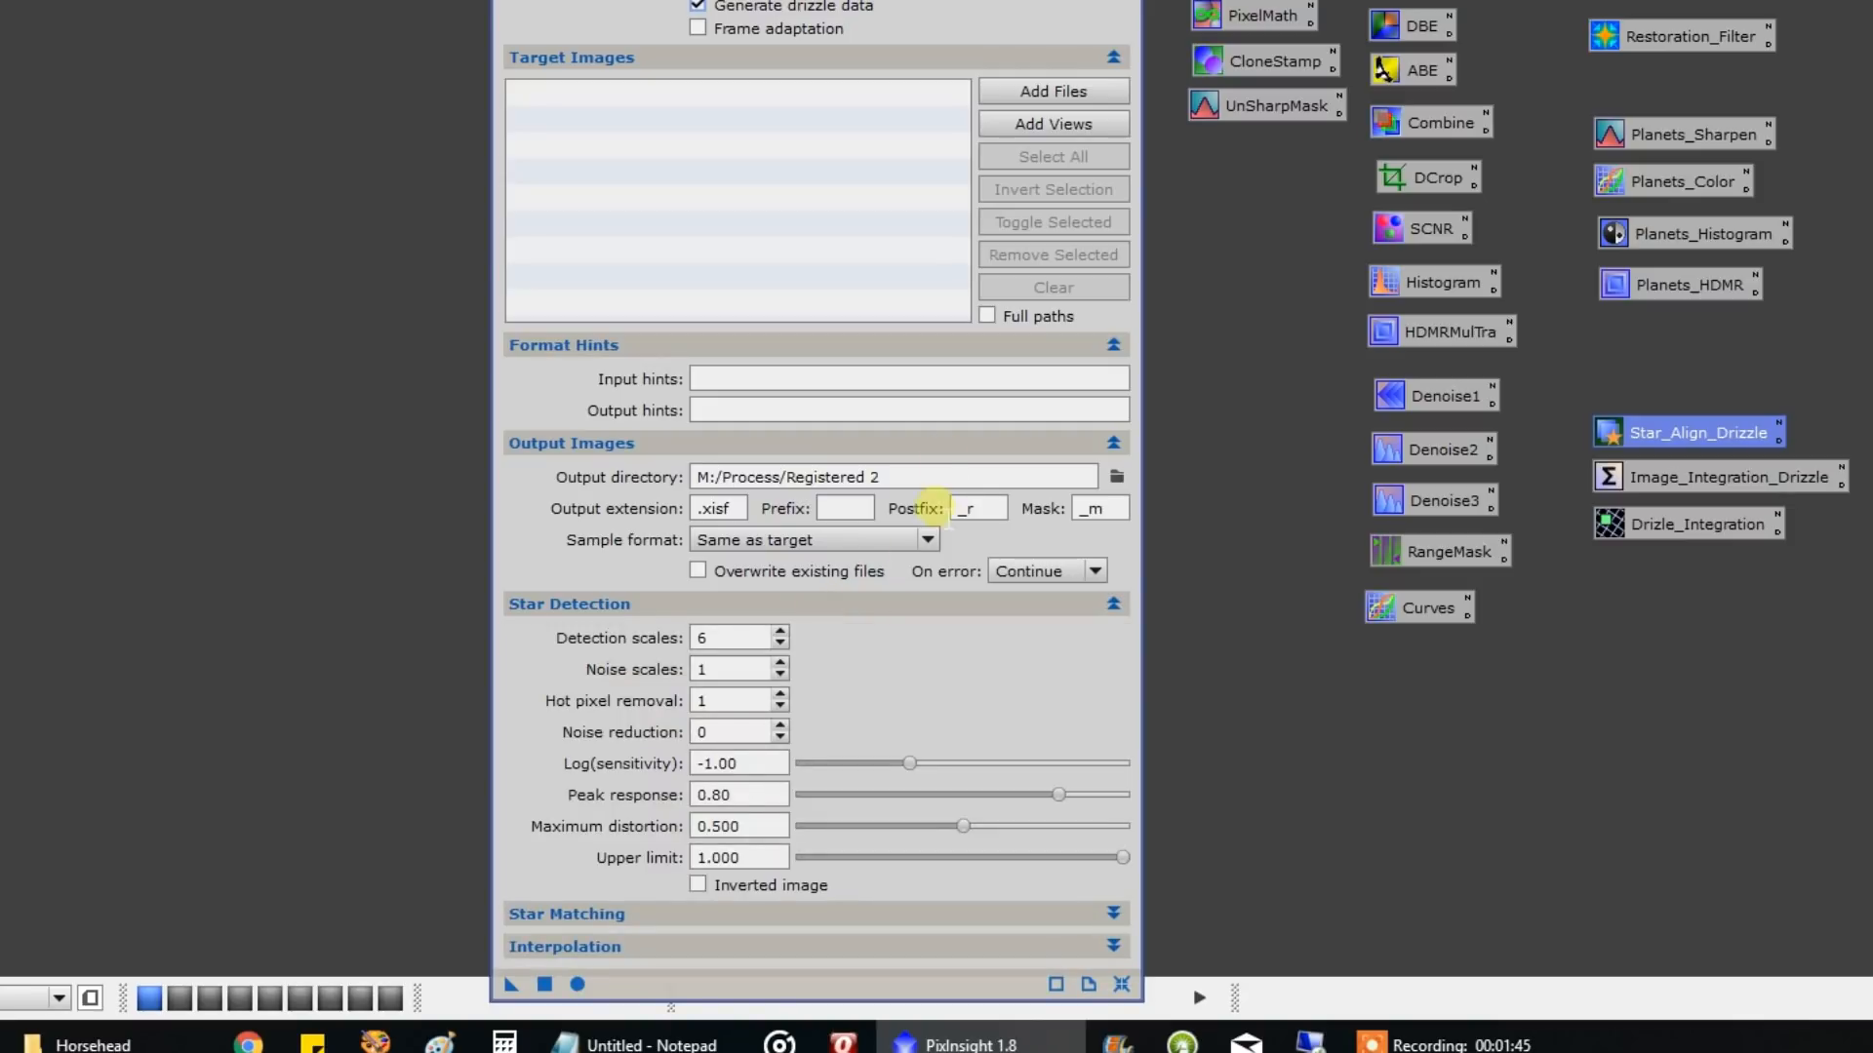
{"action": "left_click", "coordinate": [983, 349]}
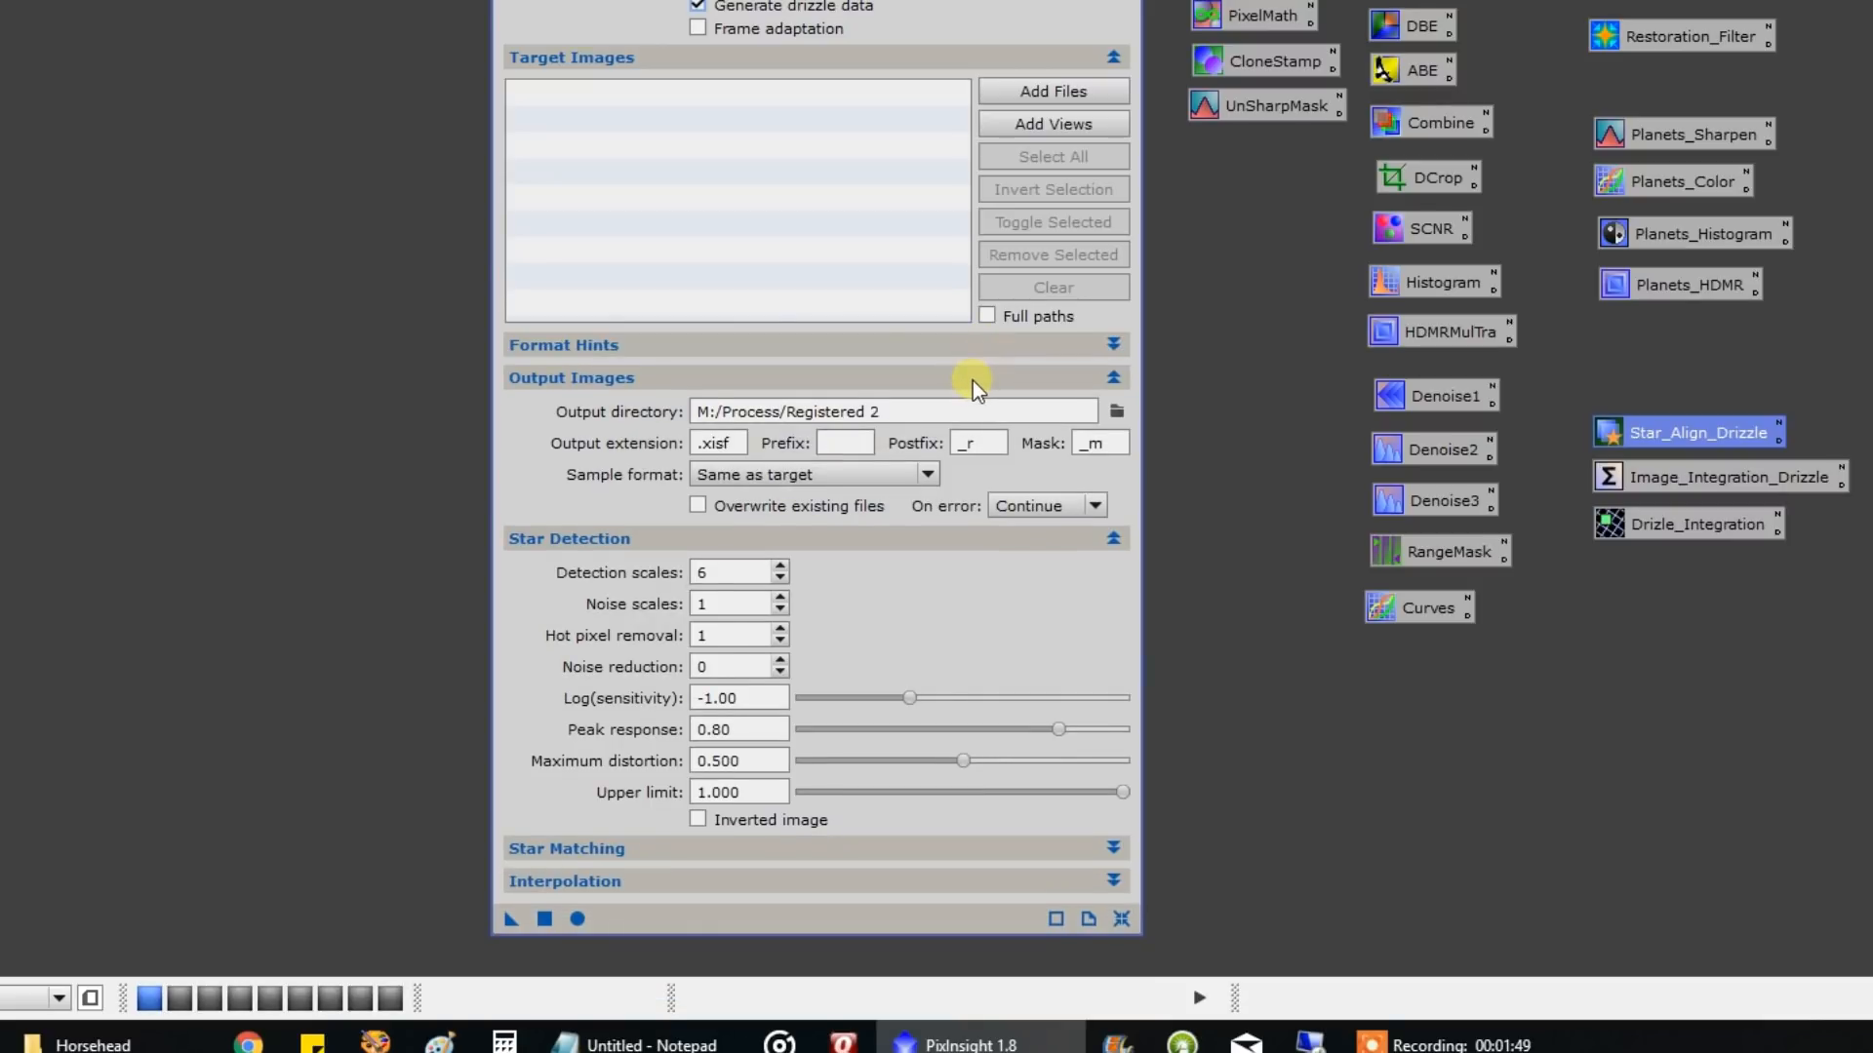
{"action": "left_click", "coordinate": [976, 383]}
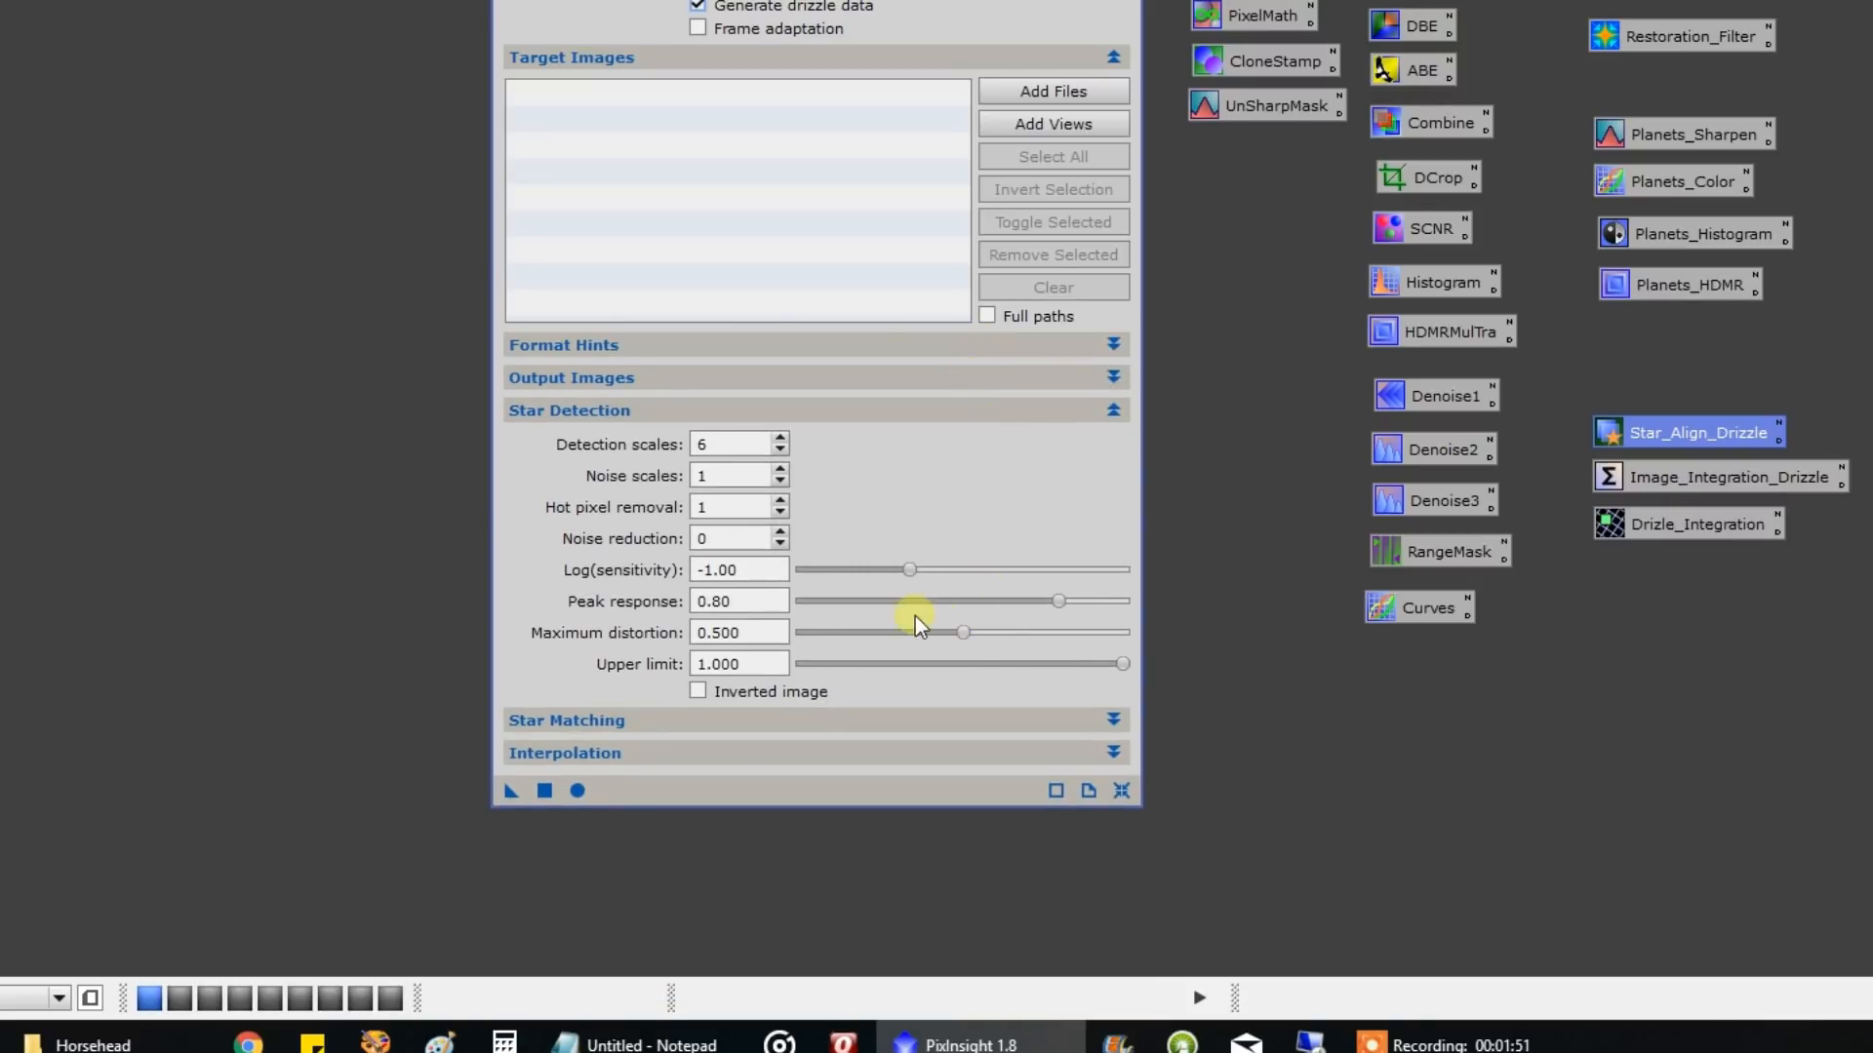
{"action": "left_click", "coordinate": [946, 411]}
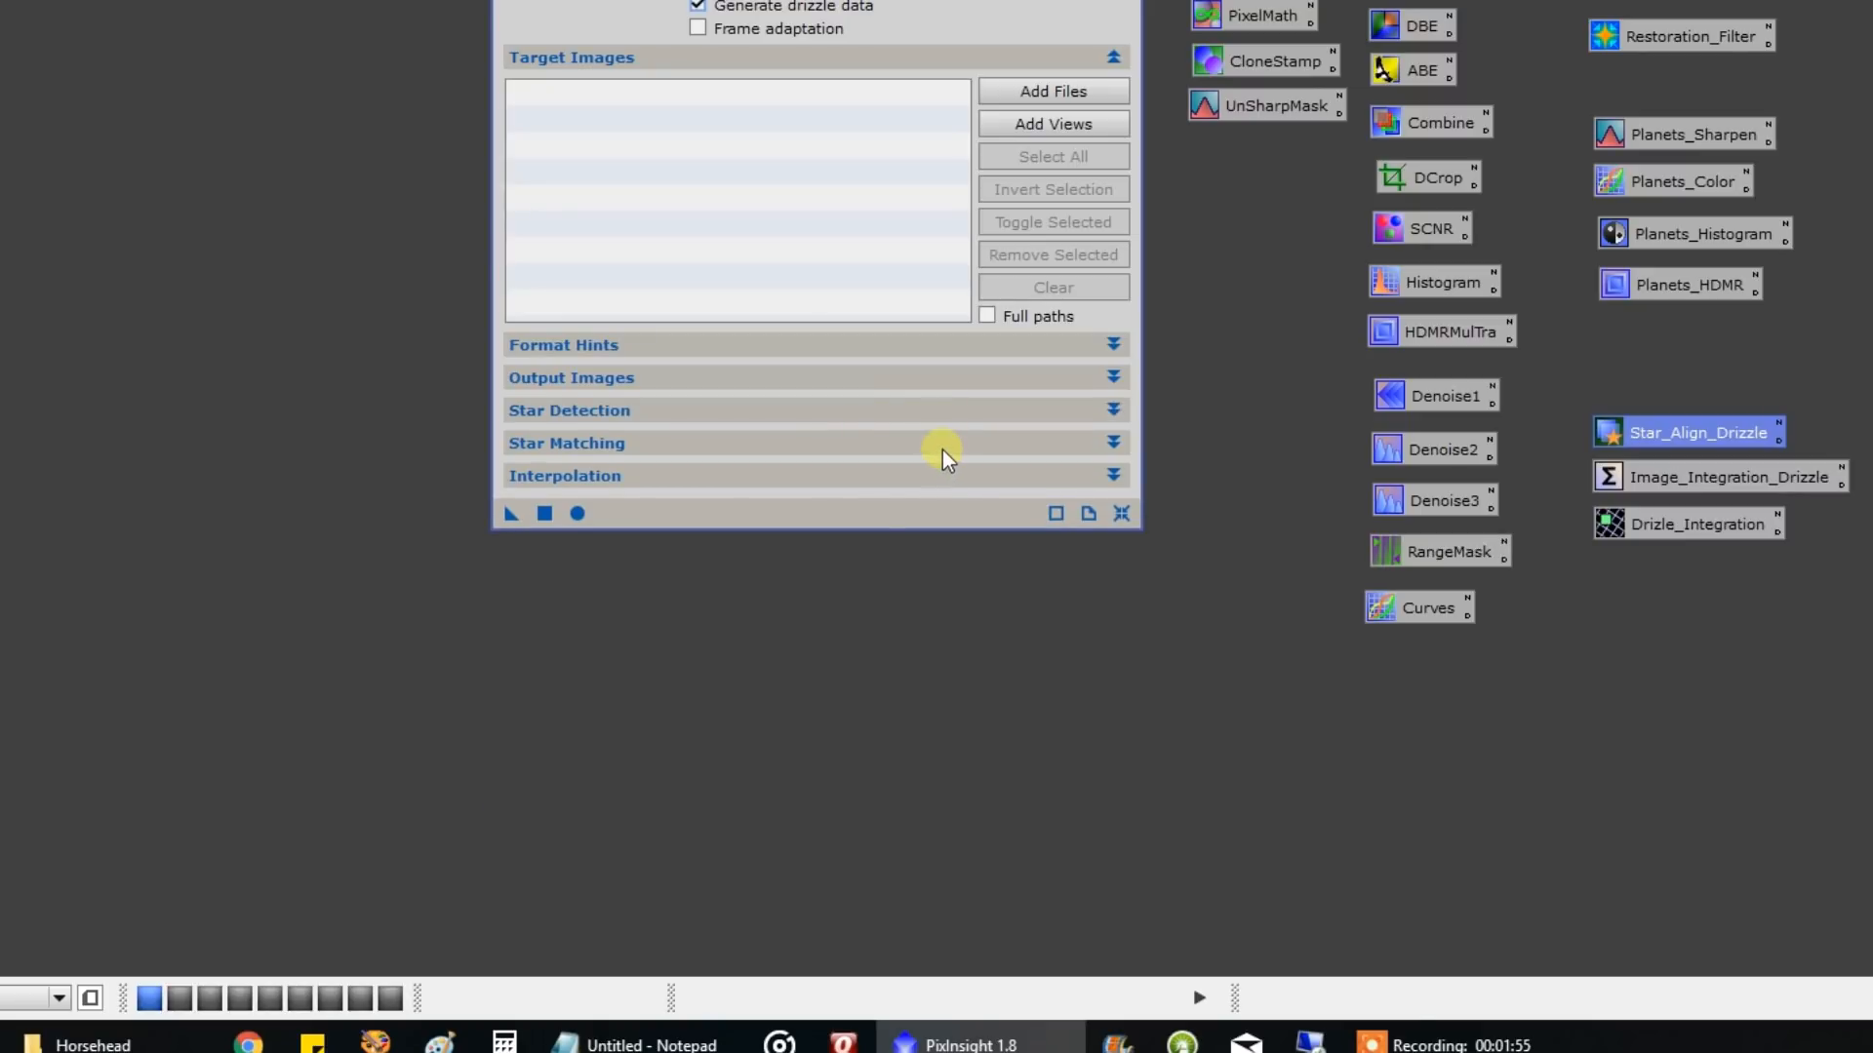
{"action": "left_click", "coordinate": [942, 447]}
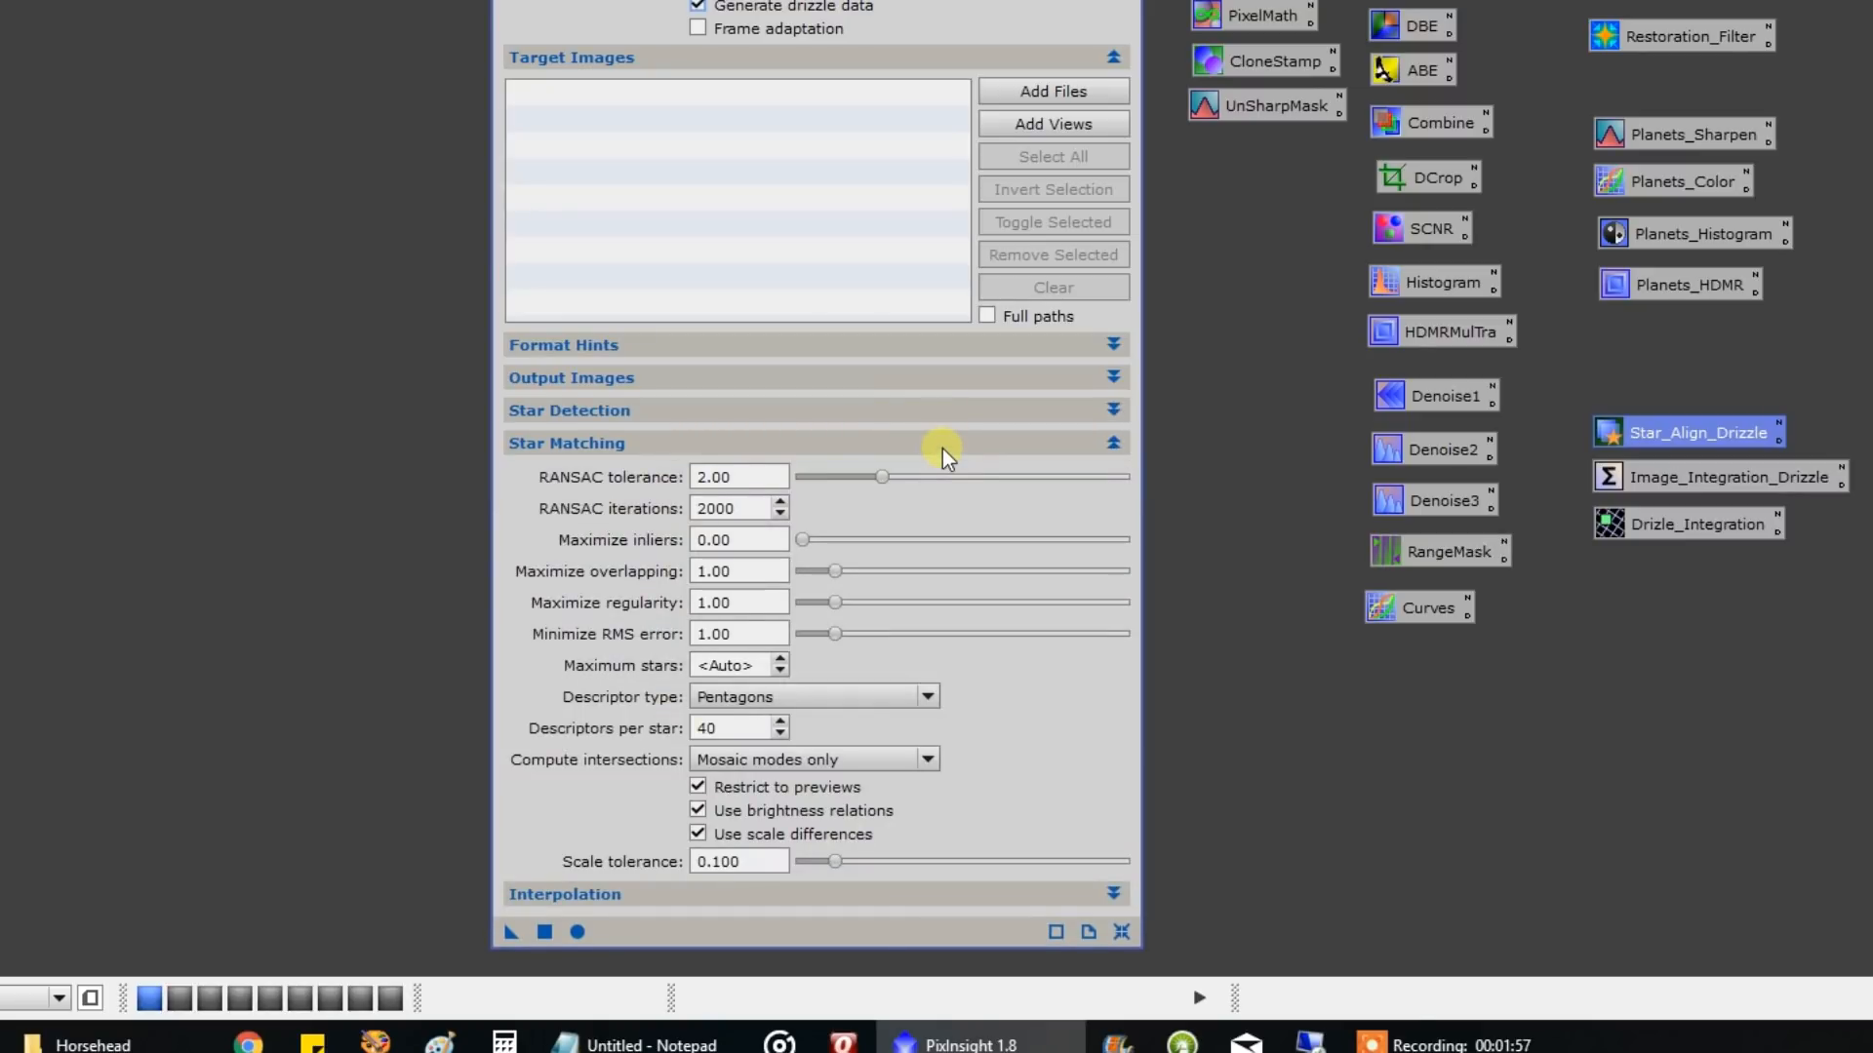
{"action": "left_click", "coordinate": [997, 441]}
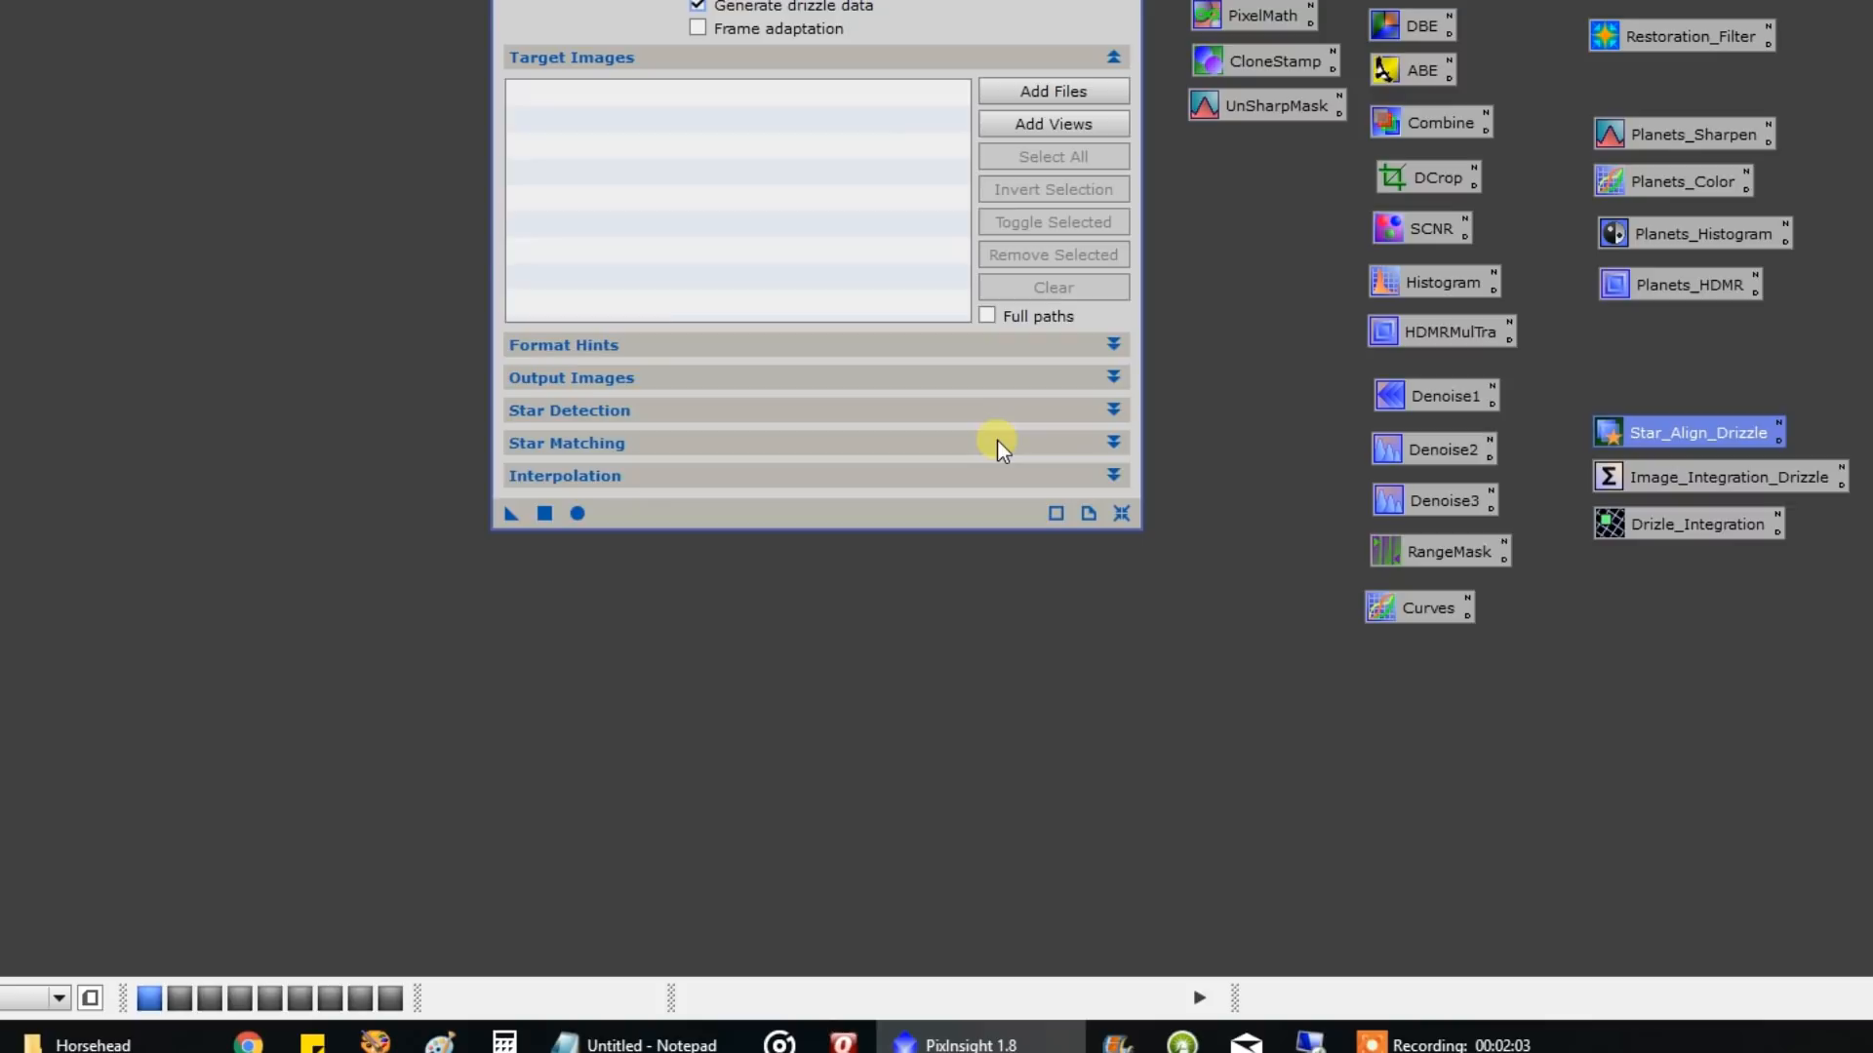
{"action": "left_click", "coordinate": [971, 474]}
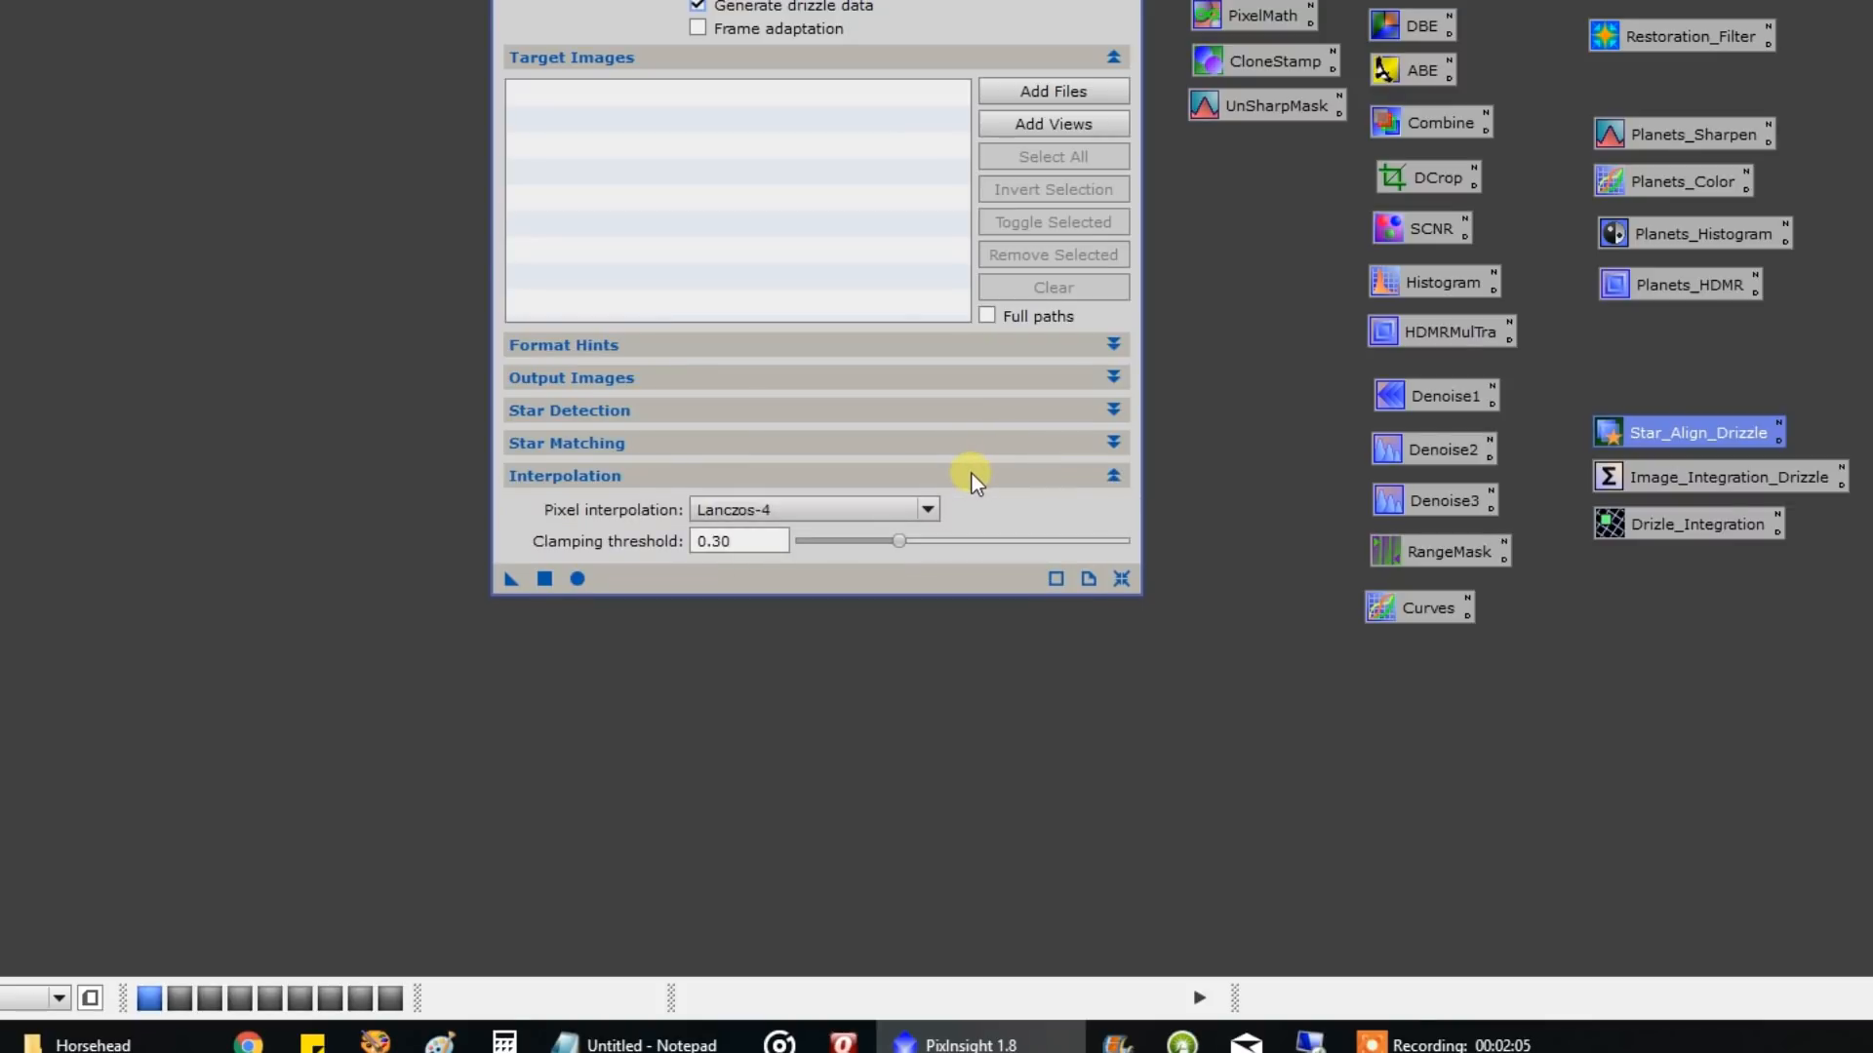
{"action": "left_click", "coordinate": [972, 474]}
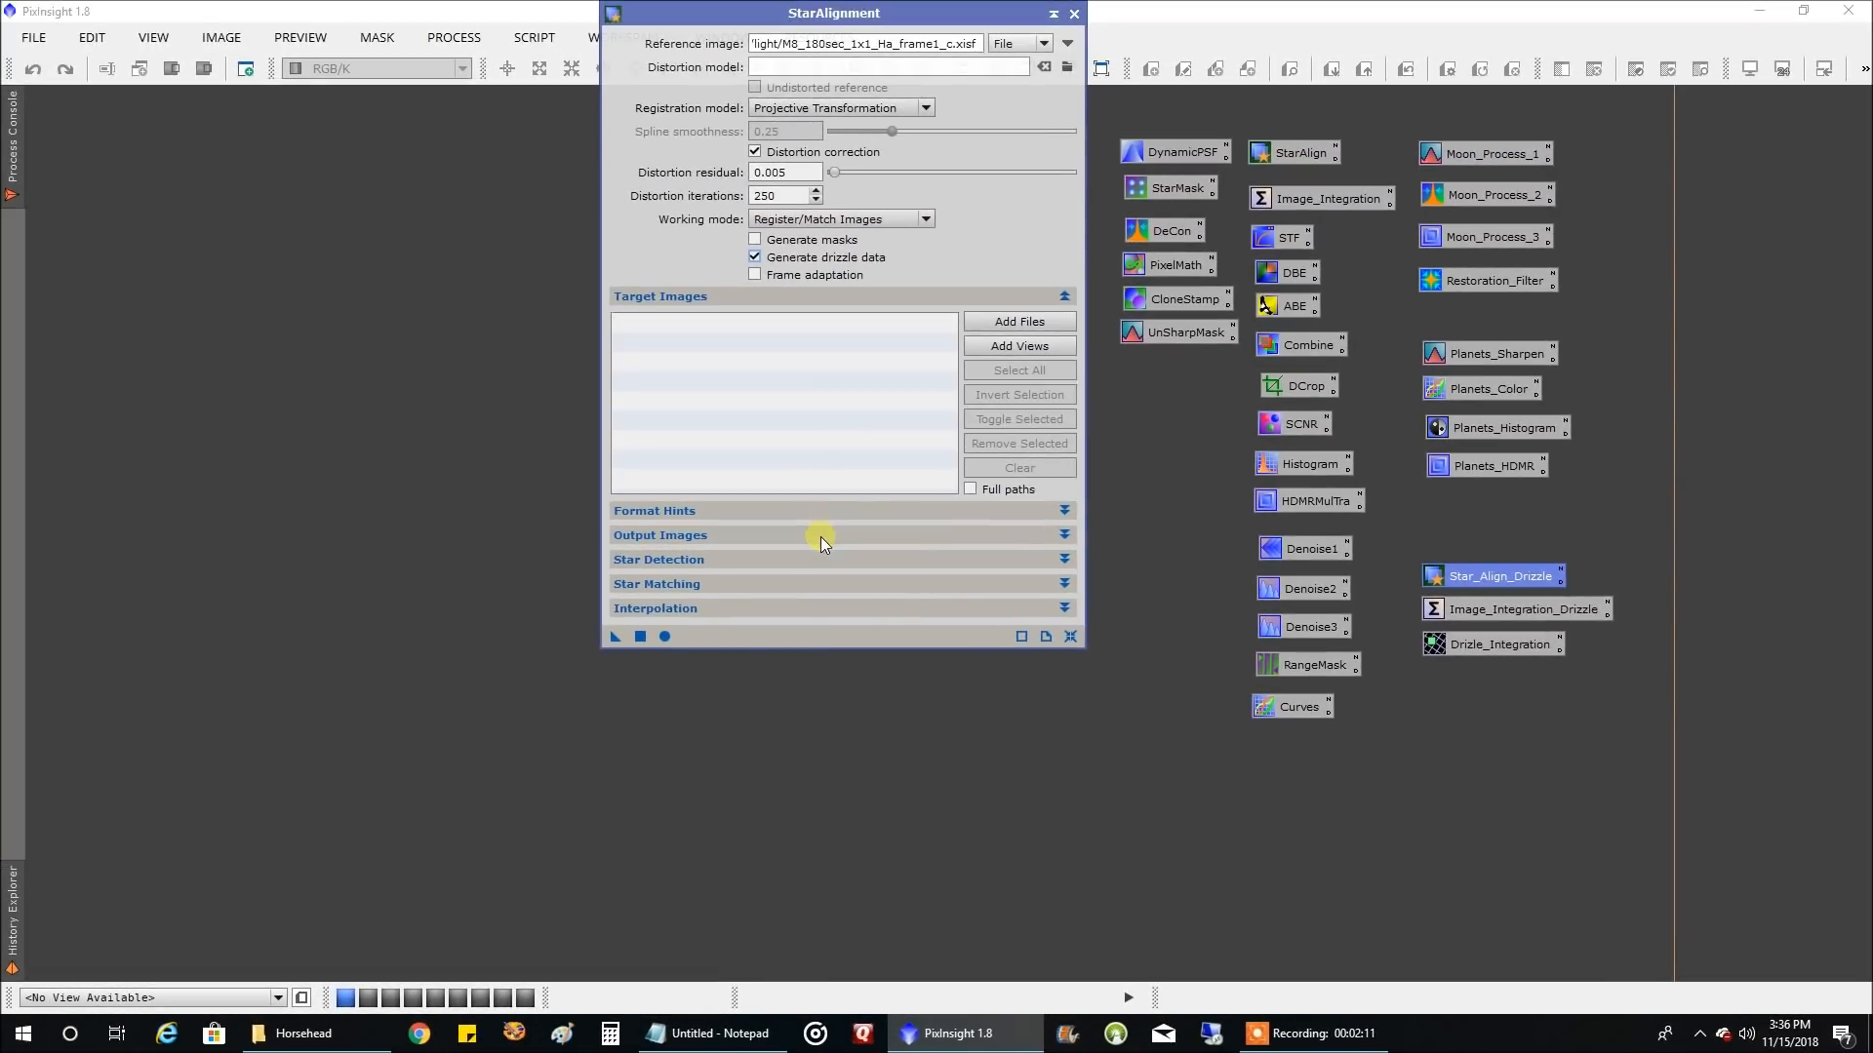
Set StarAlignment's output directory to a new folder named Star Align inside the Horsehead folder on drive M
{"action": "left_click", "coordinate": [822, 531]}
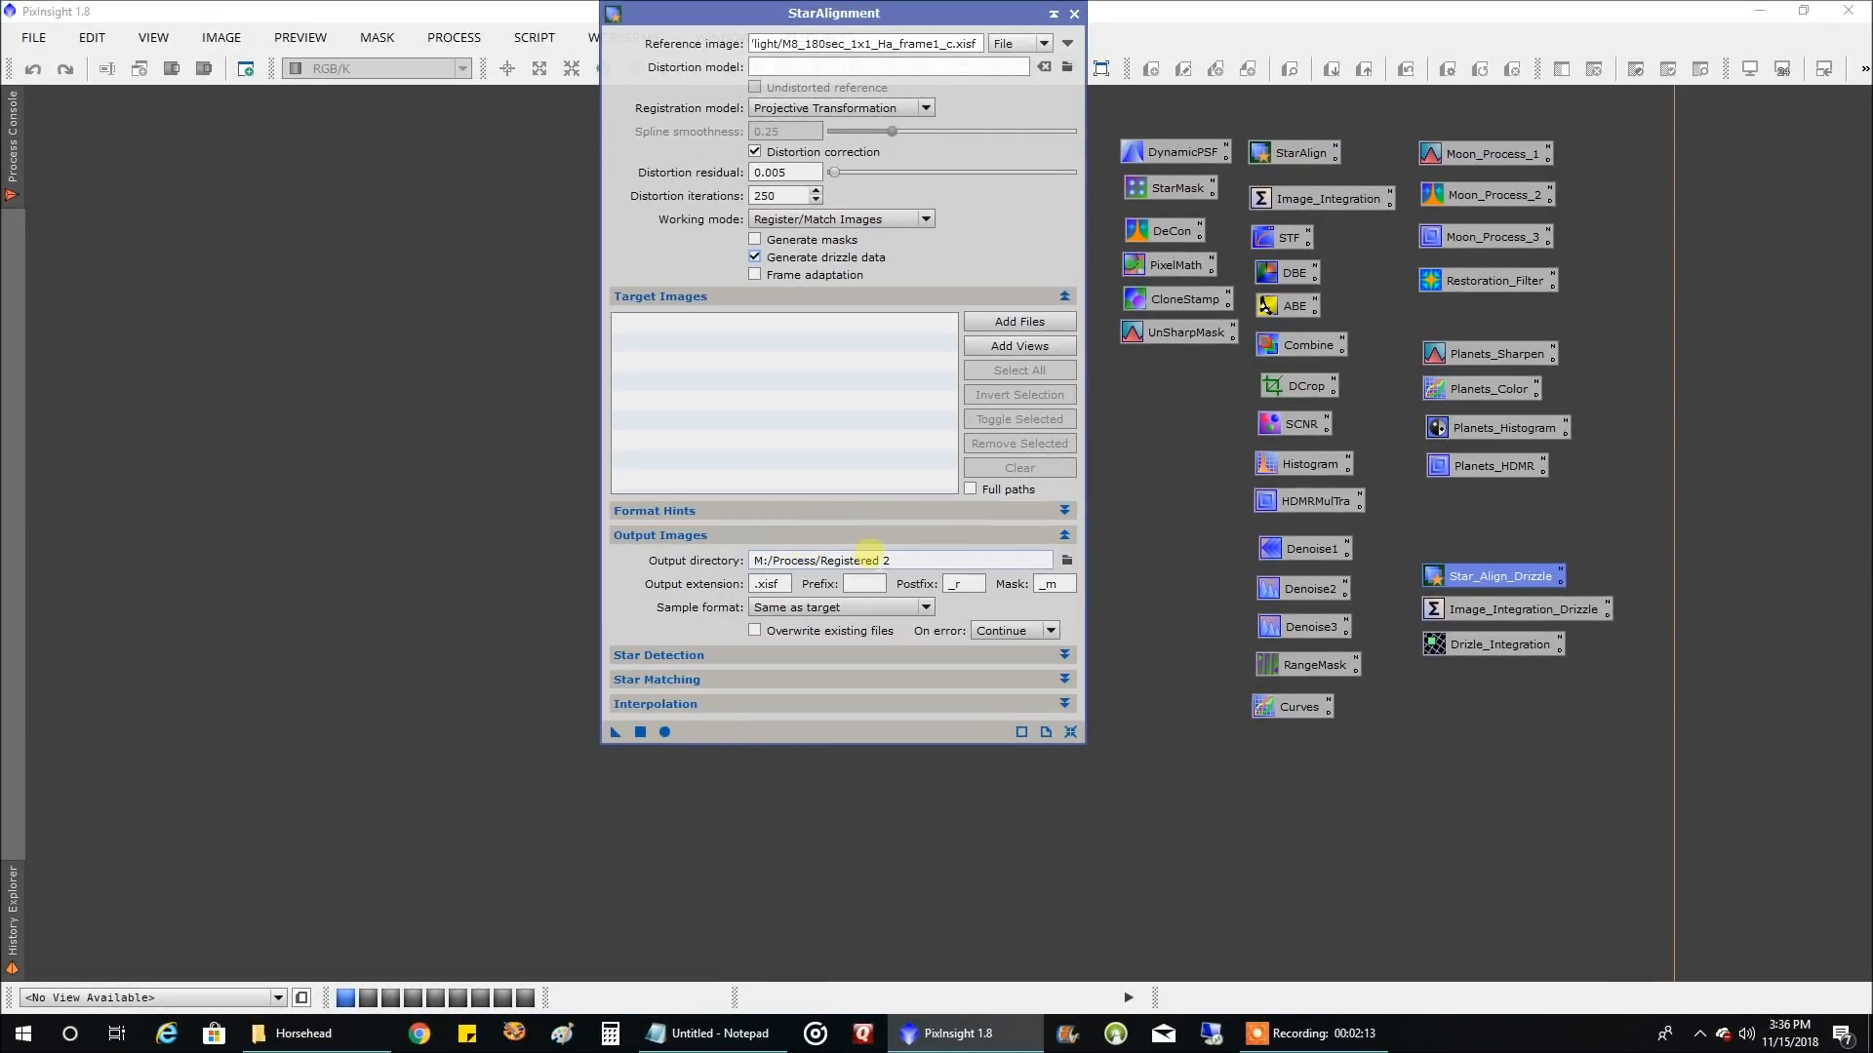
{"action": "left_click", "coordinate": [919, 558]}
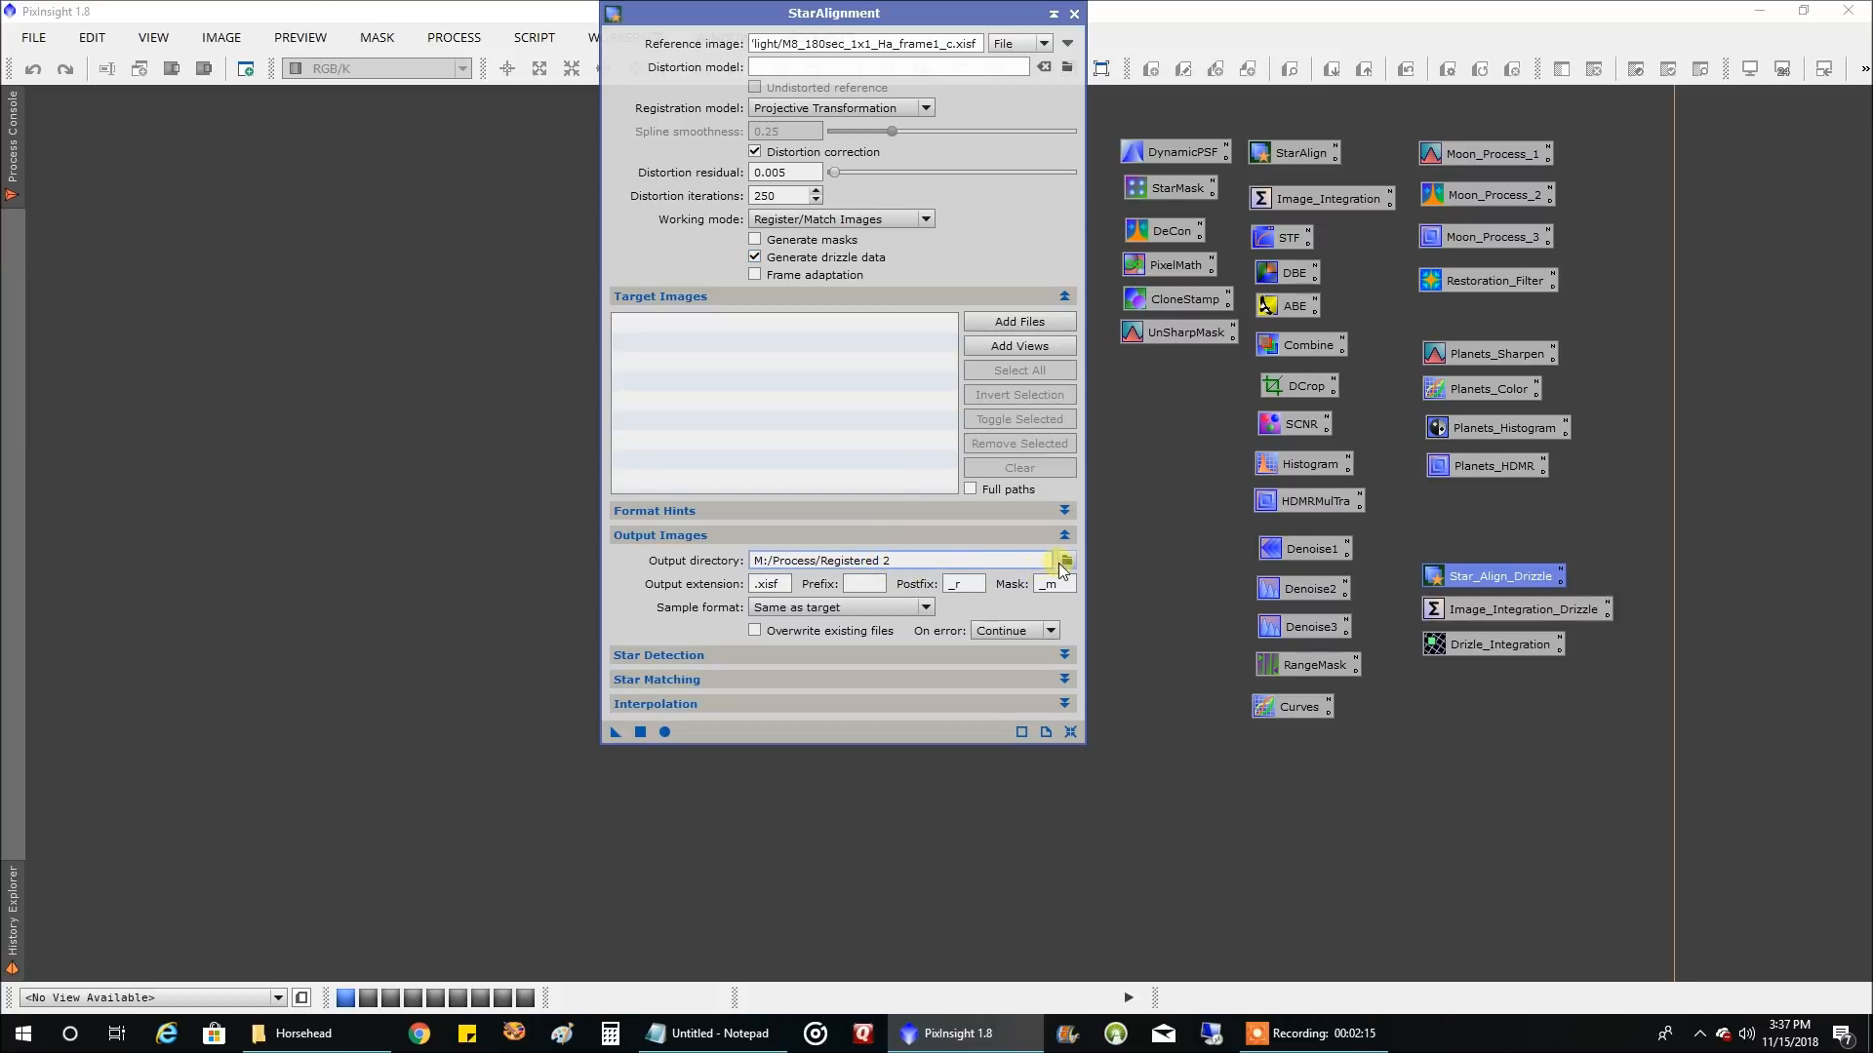
{"action": "left_click", "coordinate": [1067, 560]}
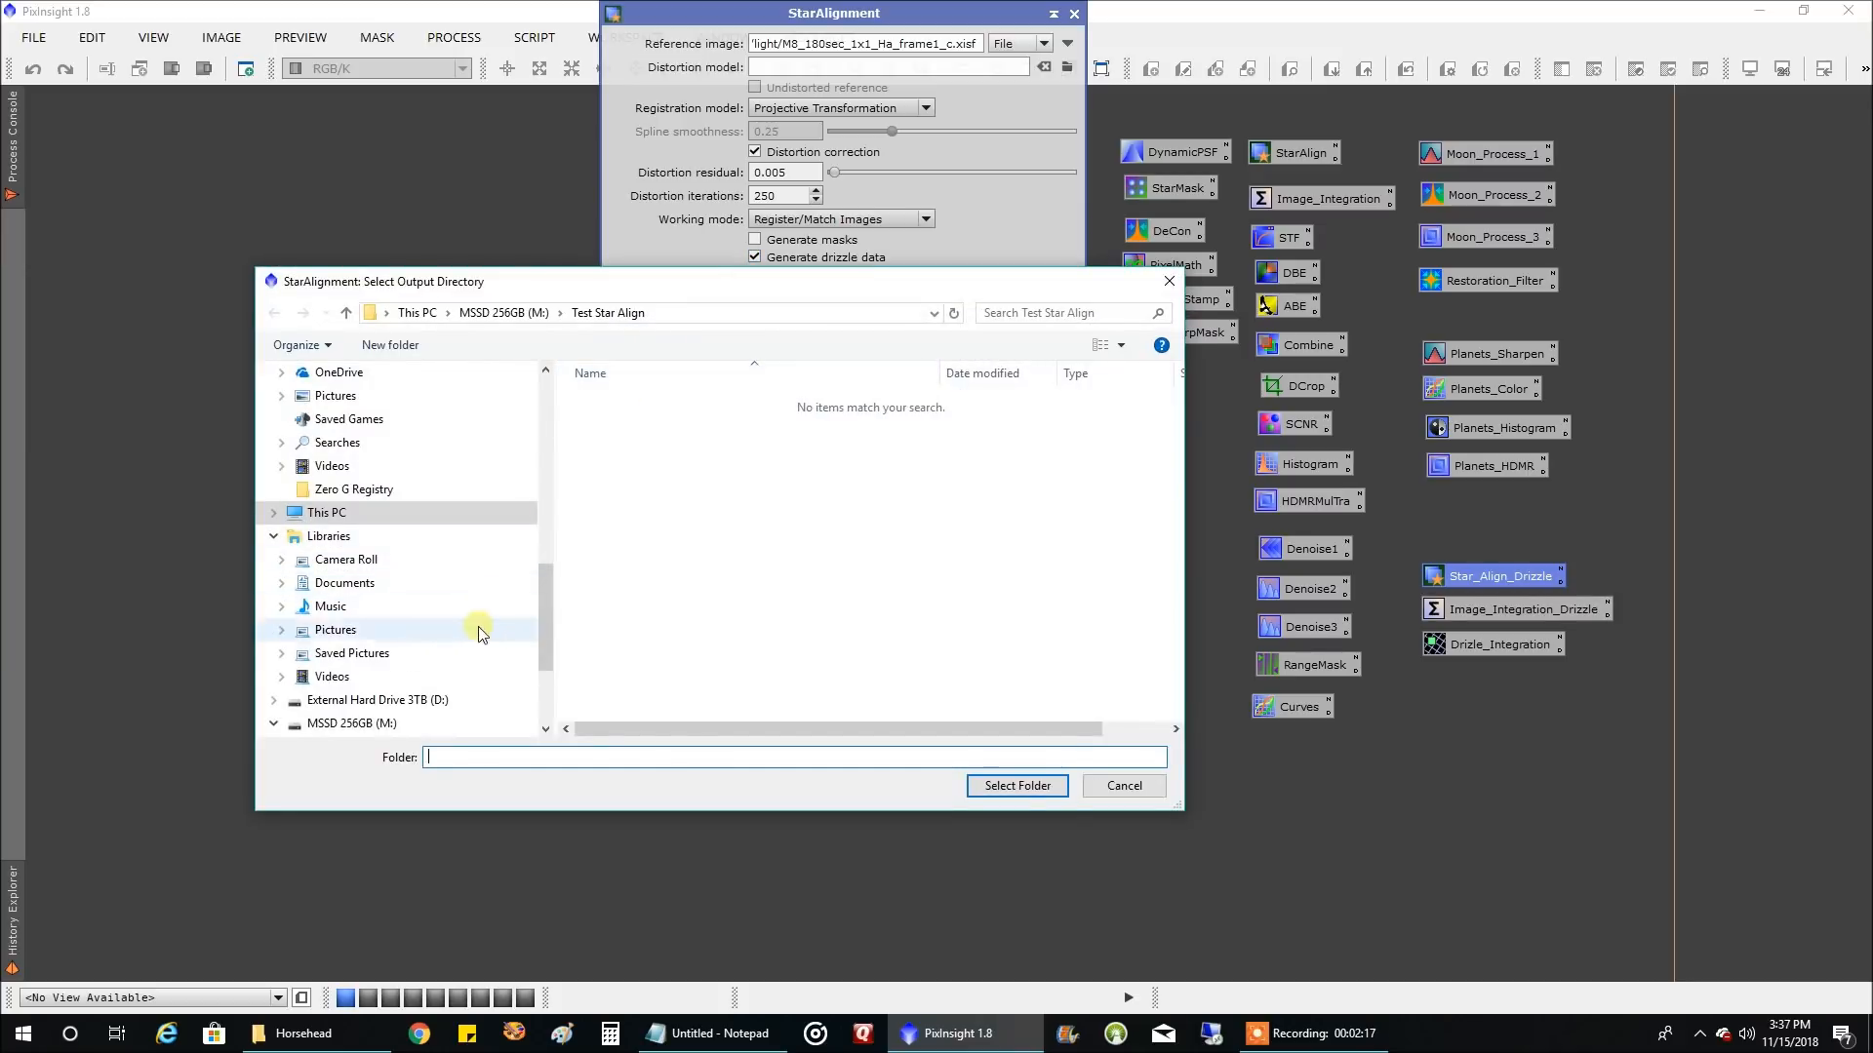
{"action": "left_click", "coordinate": [375, 723]}
{"action": "double_click", "coordinate": [622, 422]}
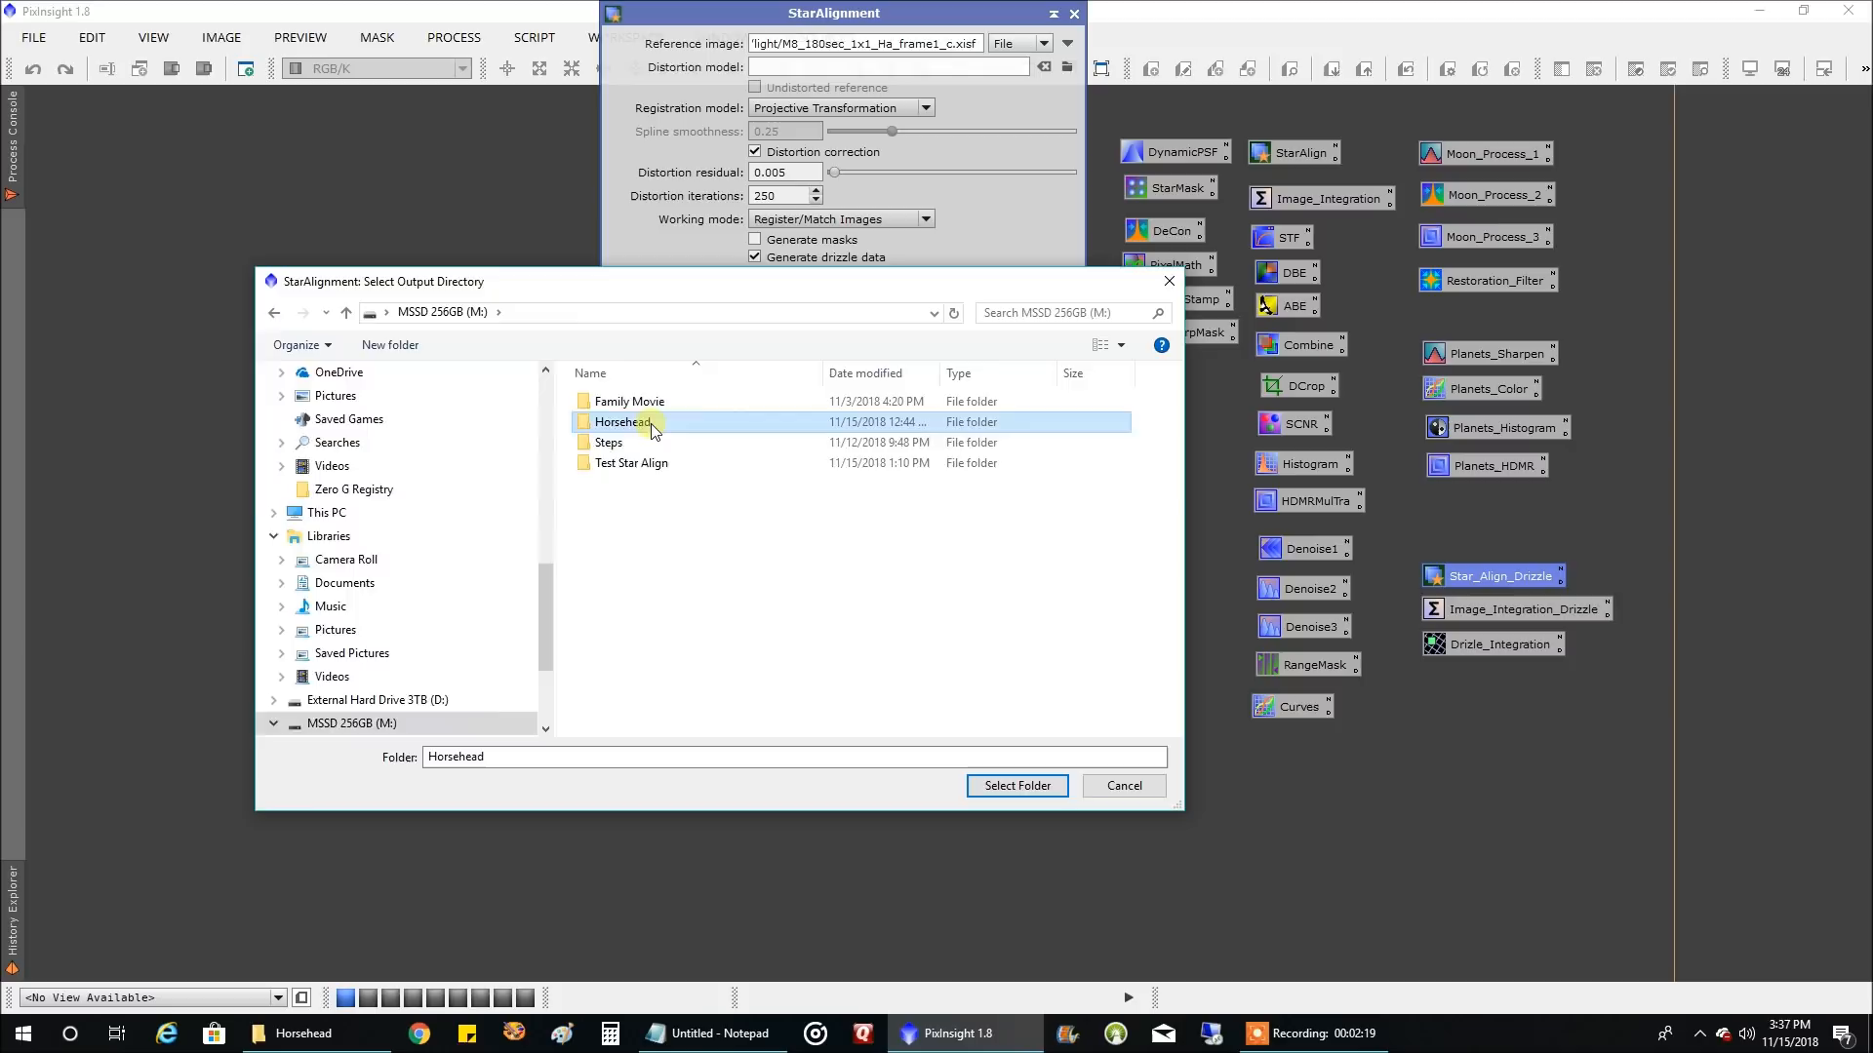
{"action": "left_click", "coordinate": [421, 349]}
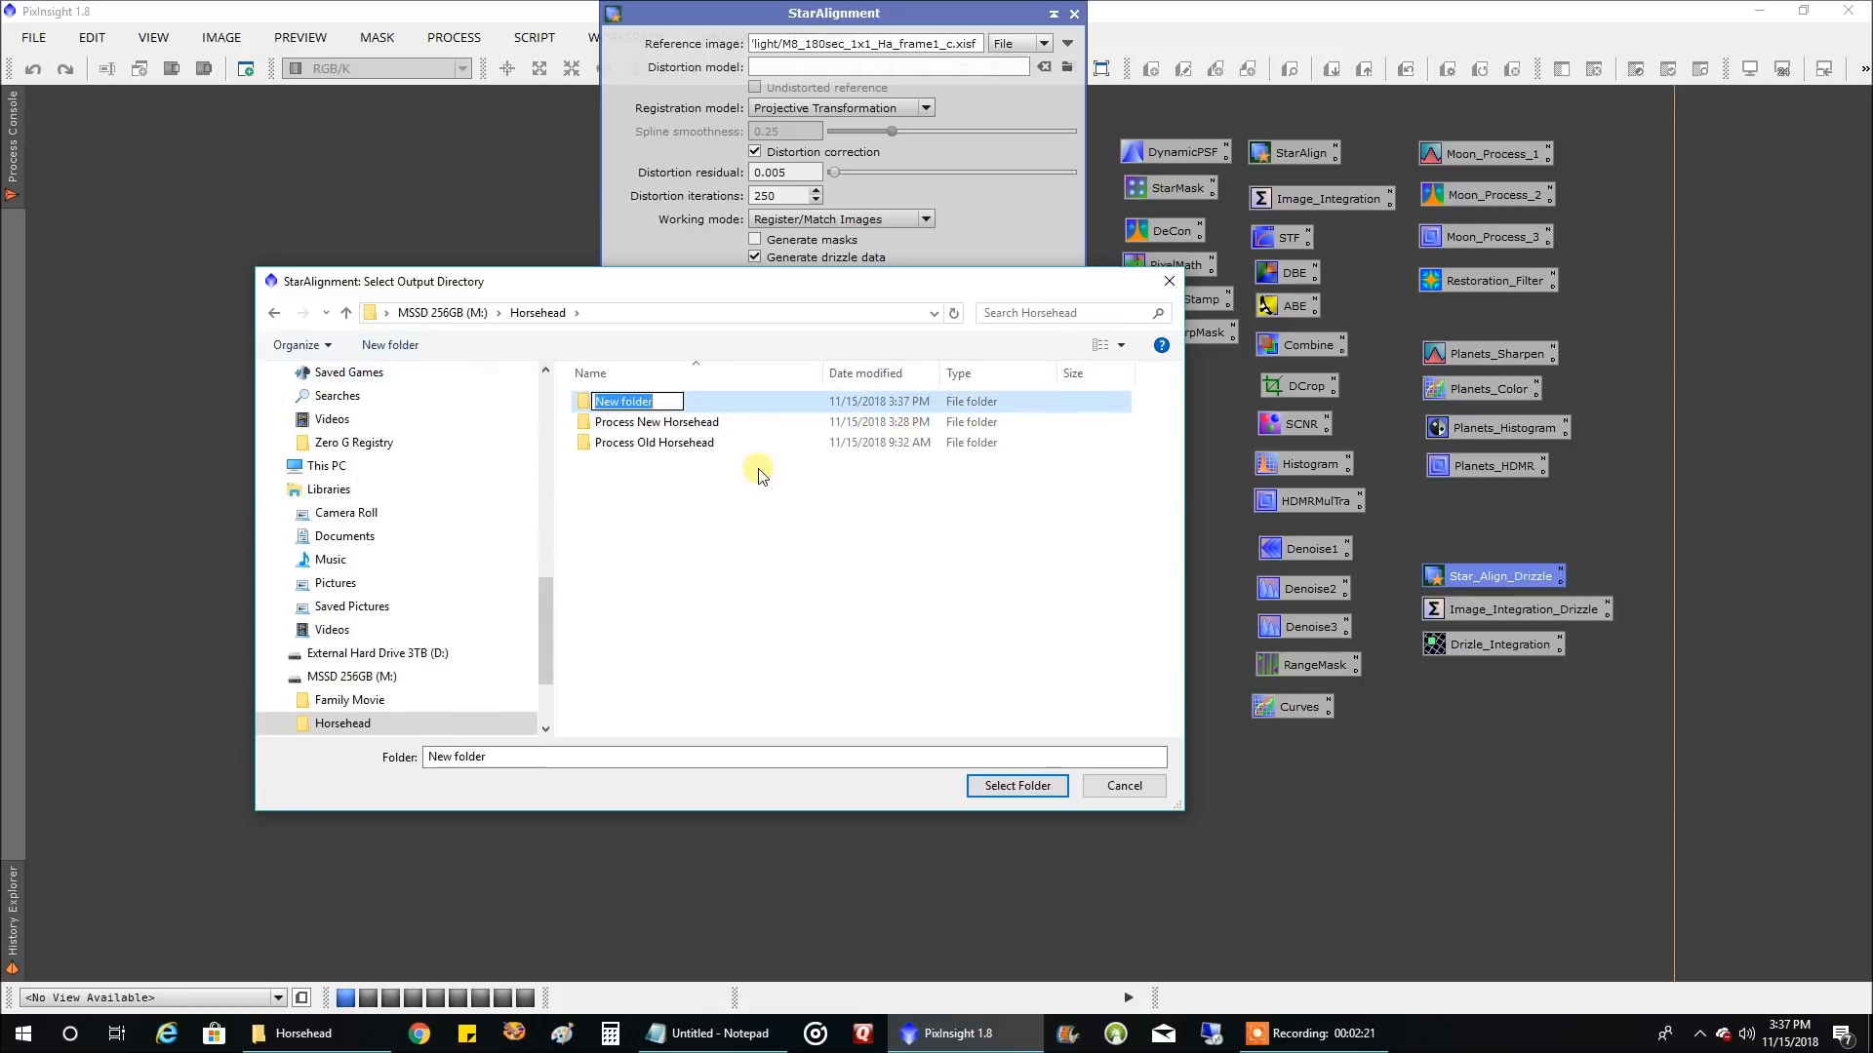
{"action": "type", "text": "Star Align"}
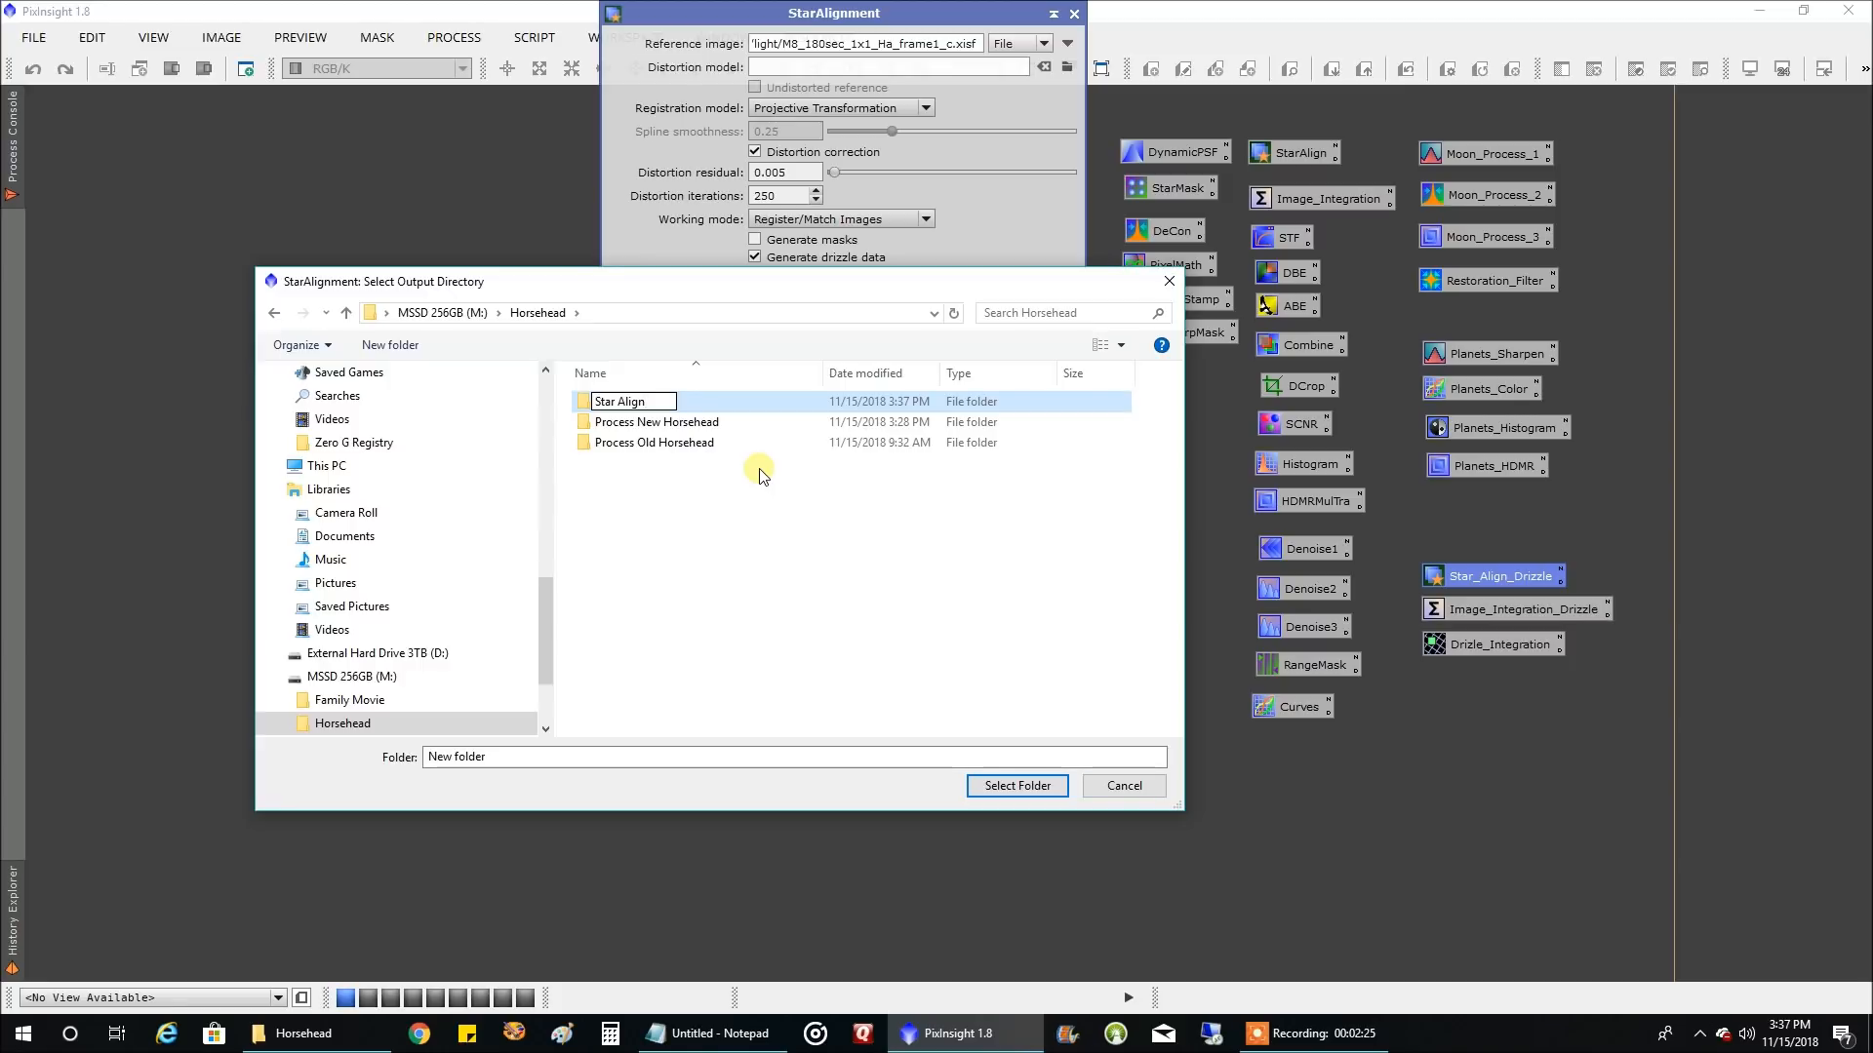
{"action": "key", "text": "Return"}
{"action": "key", "text": "Return"}
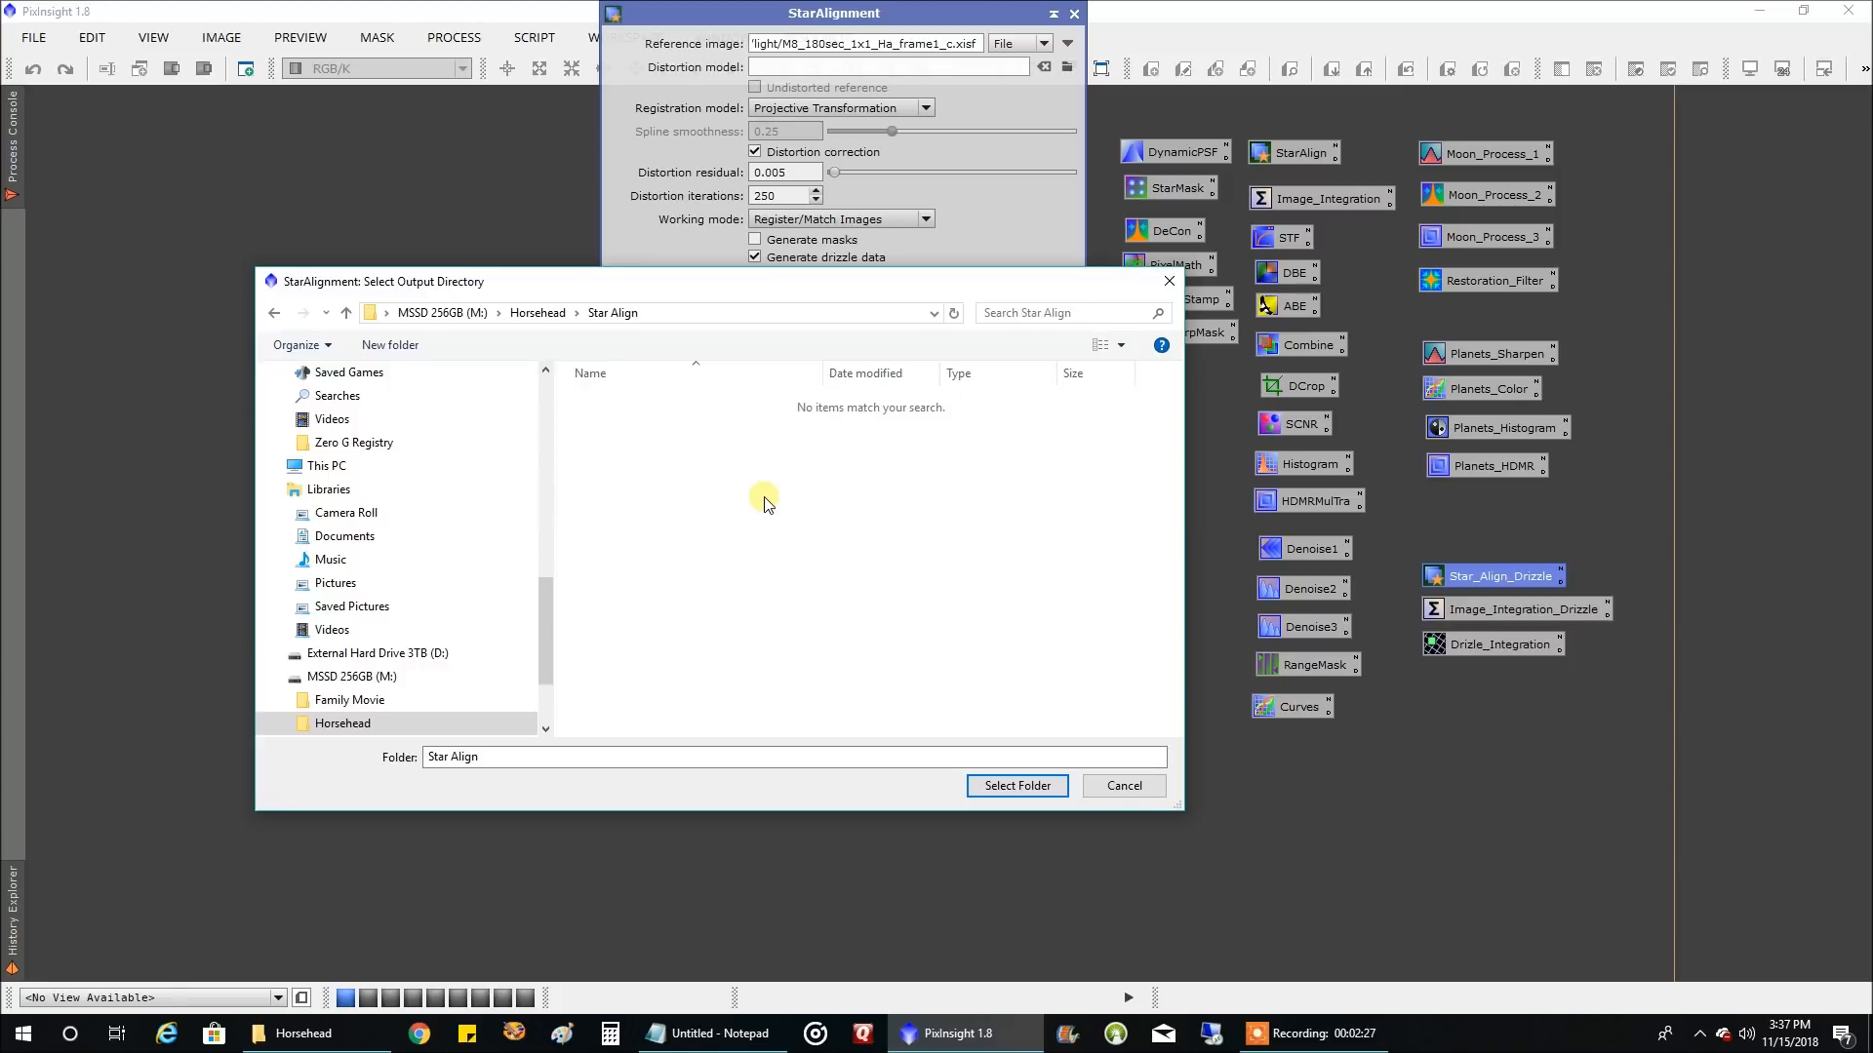
{"action": "left_click", "coordinate": [991, 792]}
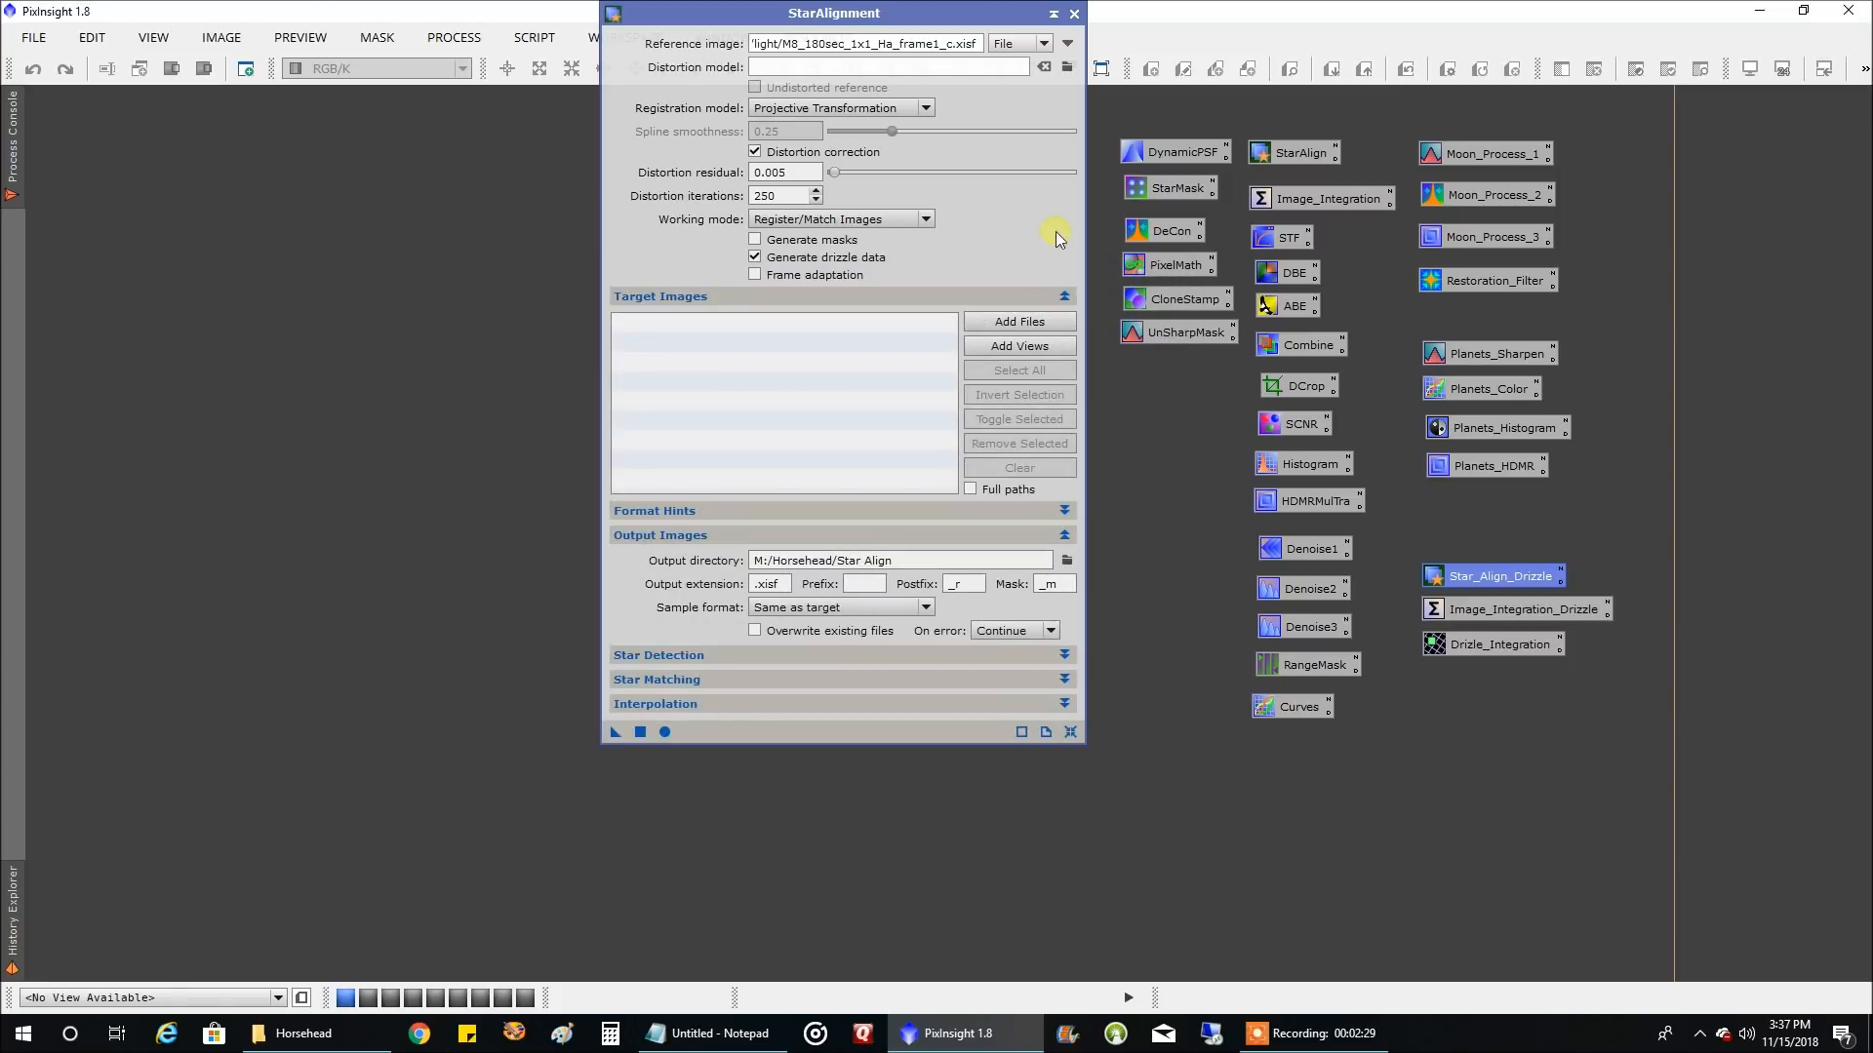
Add all calibrated light frames from the Process New Horsehead folder as StarAlignment target images
{"action": "left_click", "coordinate": [1017, 326]}
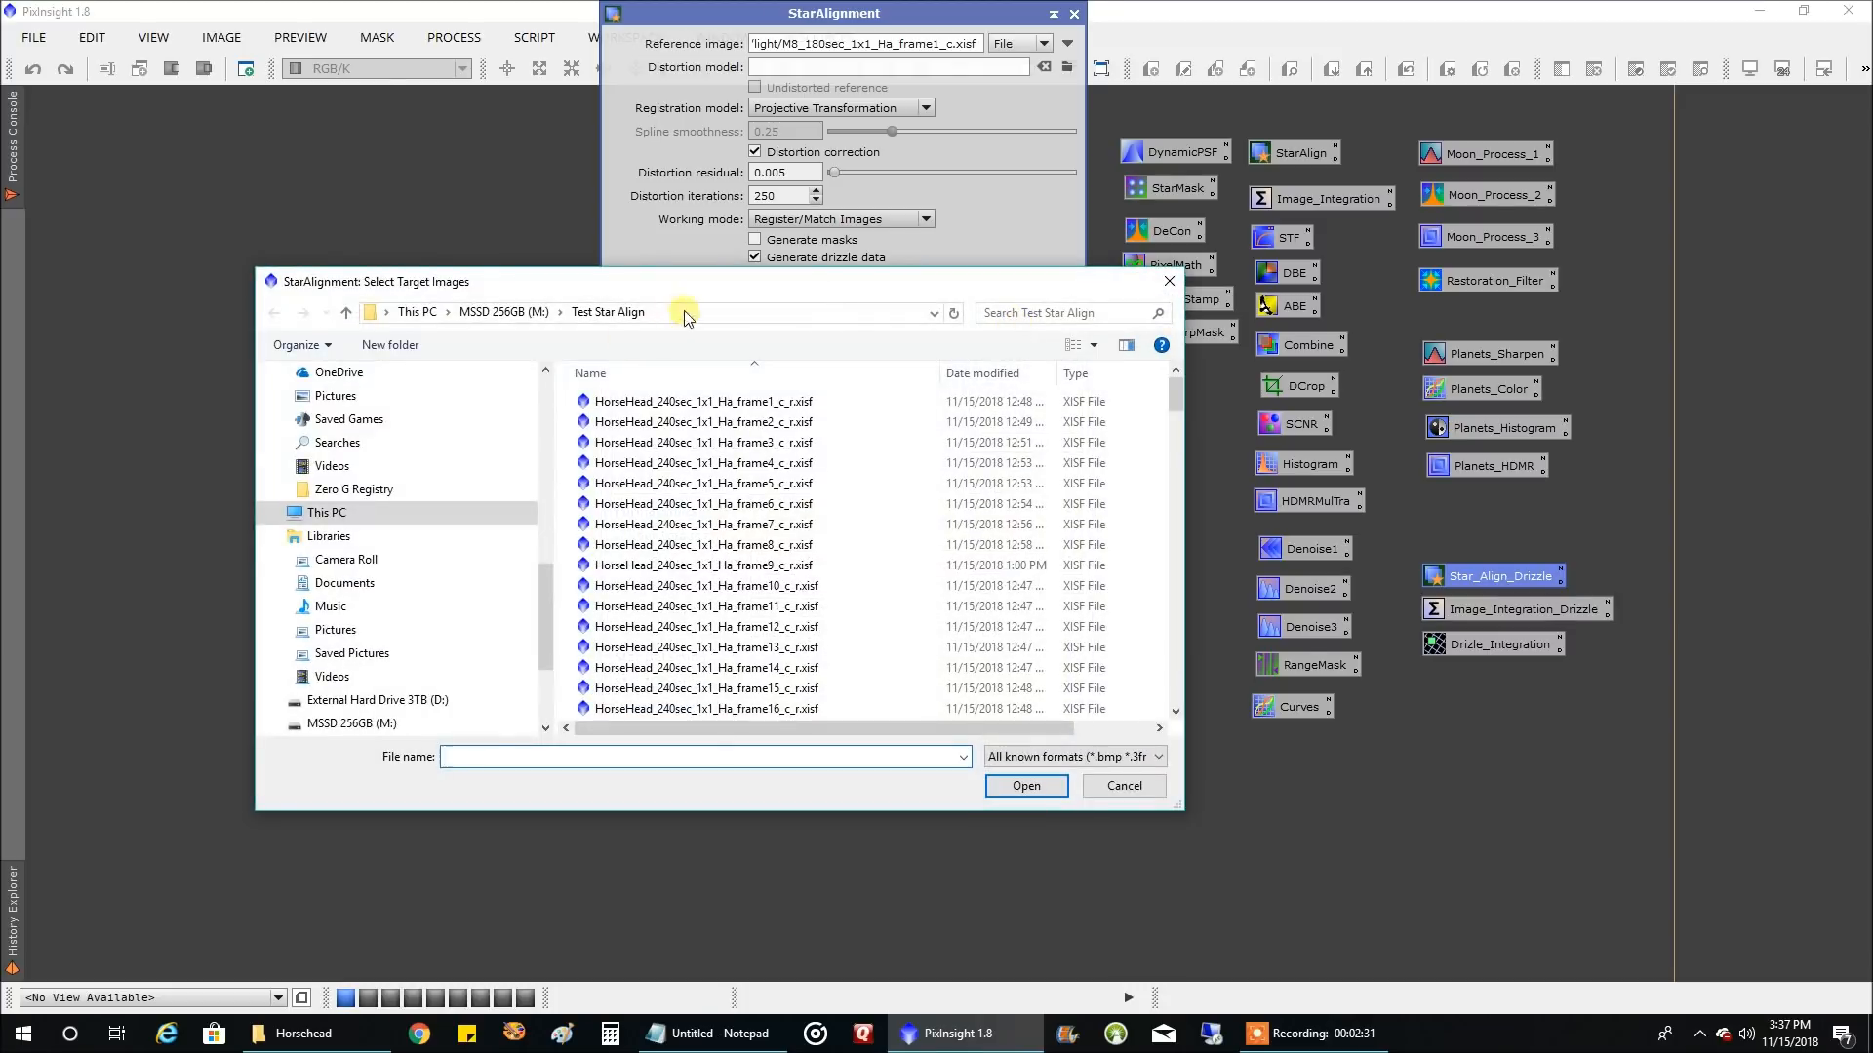
{"action": "mouse_move", "coordinate": [546, 593]}
{"action": "left_mouse_down"}
{"action": "mouse_move", "coordinate": [547, 540]}
{"action": "mouse_move", "coordinate": [542, 614]}
{"action": "left_mouse_up"}
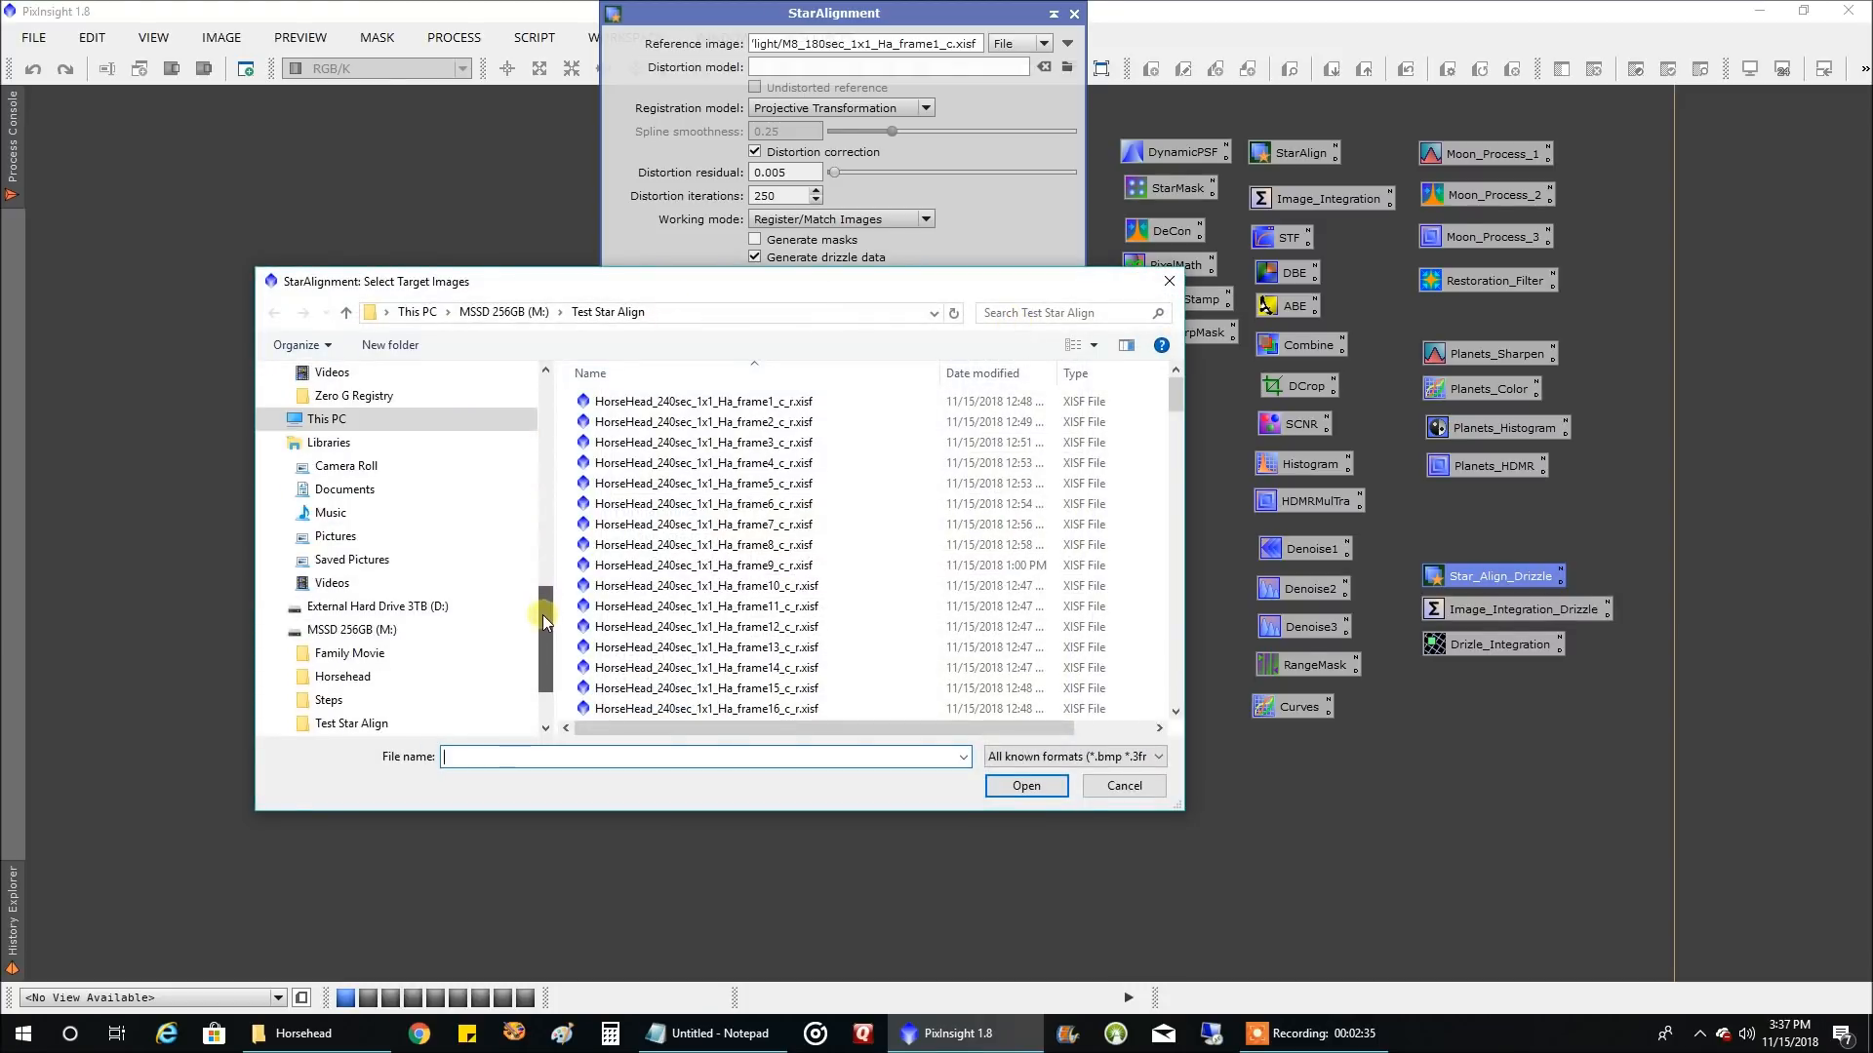
{"action": "left_click", "coordinate": [418, 686]}
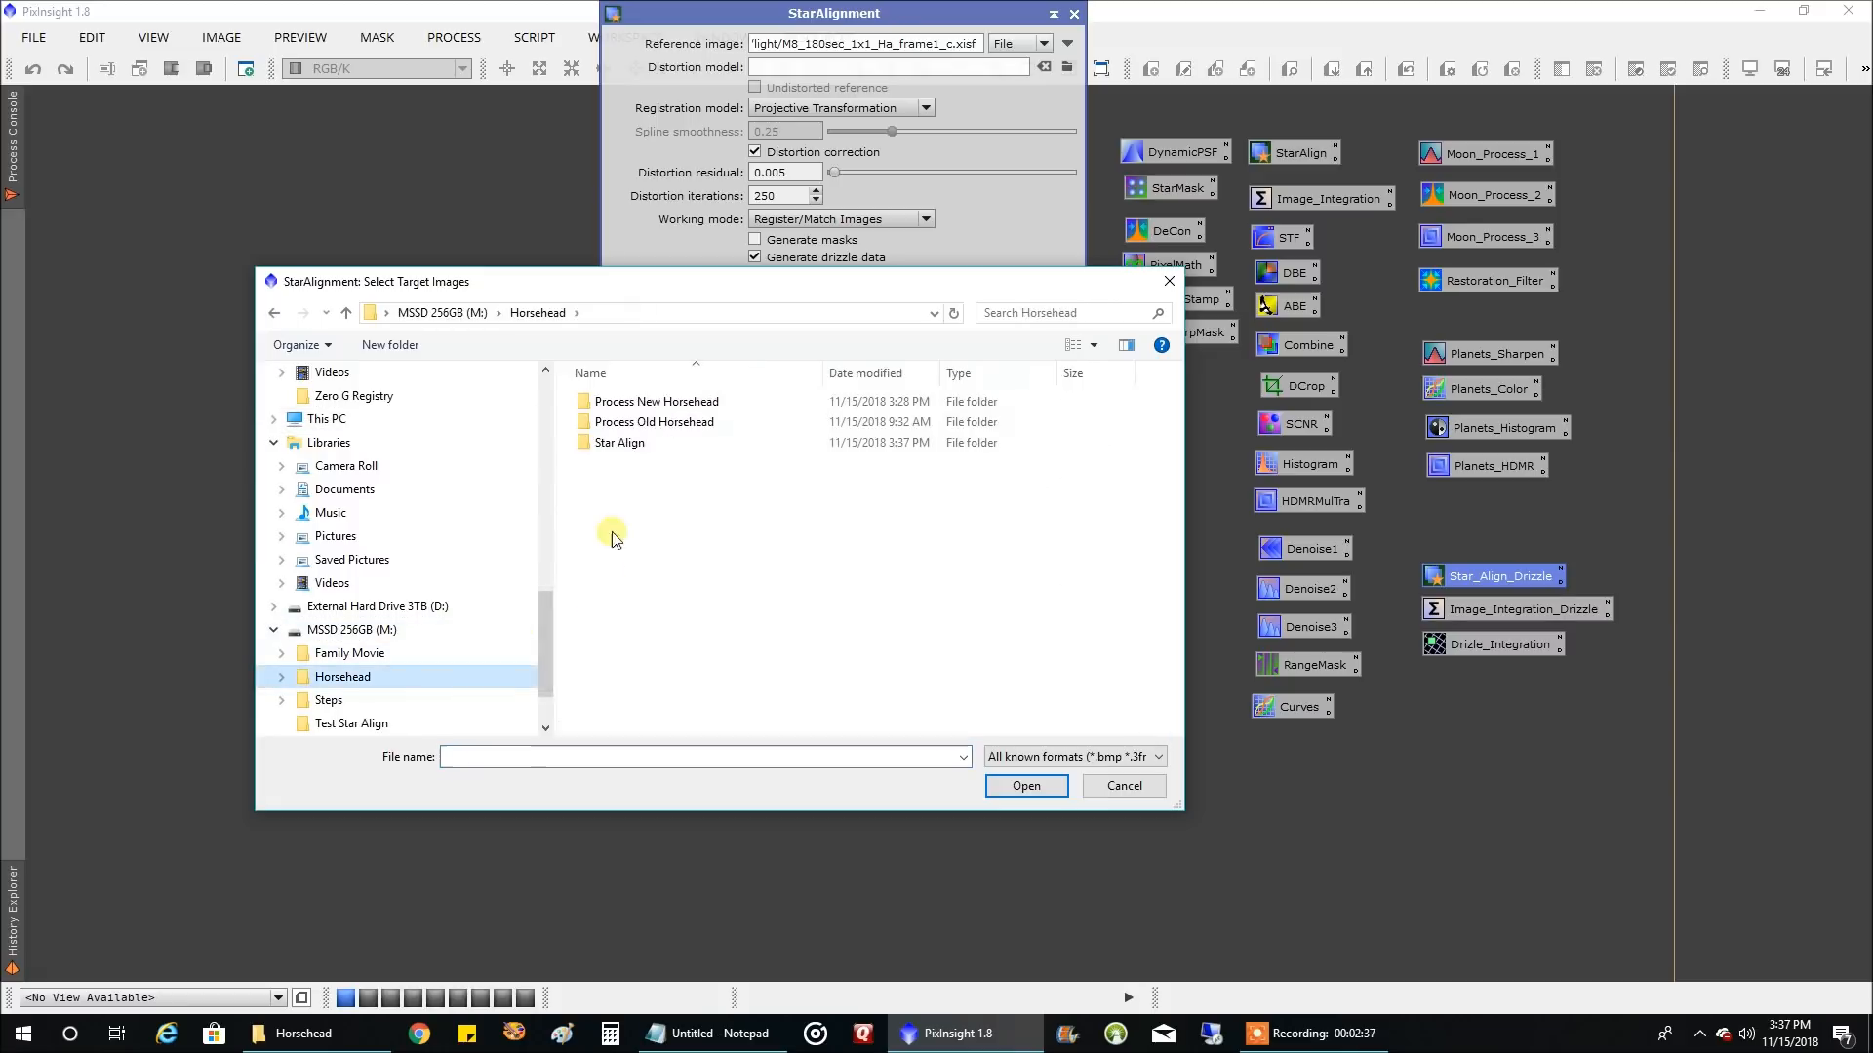
{"action": "double_click", "coordinate": [663, 404]}
{"action": "double_click", "coordinate": [663, 403]}
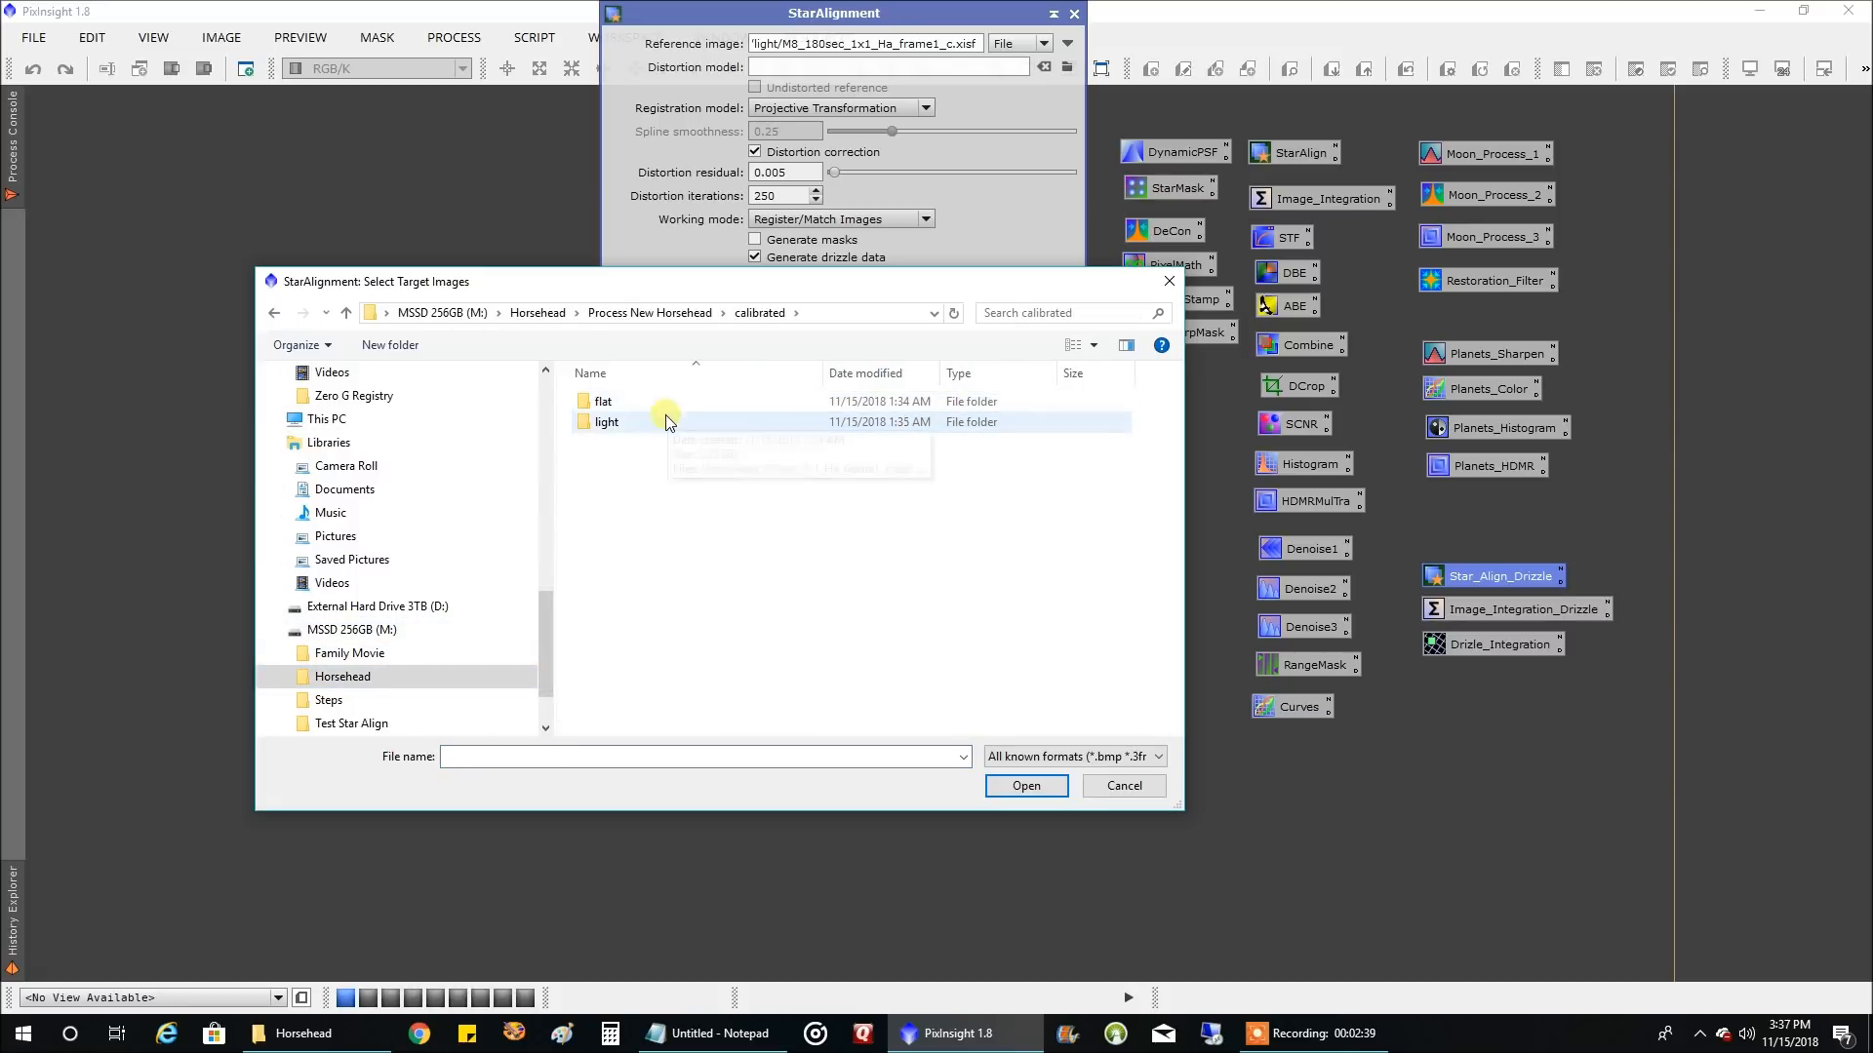
{"action": "double_click", "coordinate": [651, 421]}
{"action": "scroll", "coordinate": [816, 446], "scroll_direction": "down", "scroll_amount": 6}
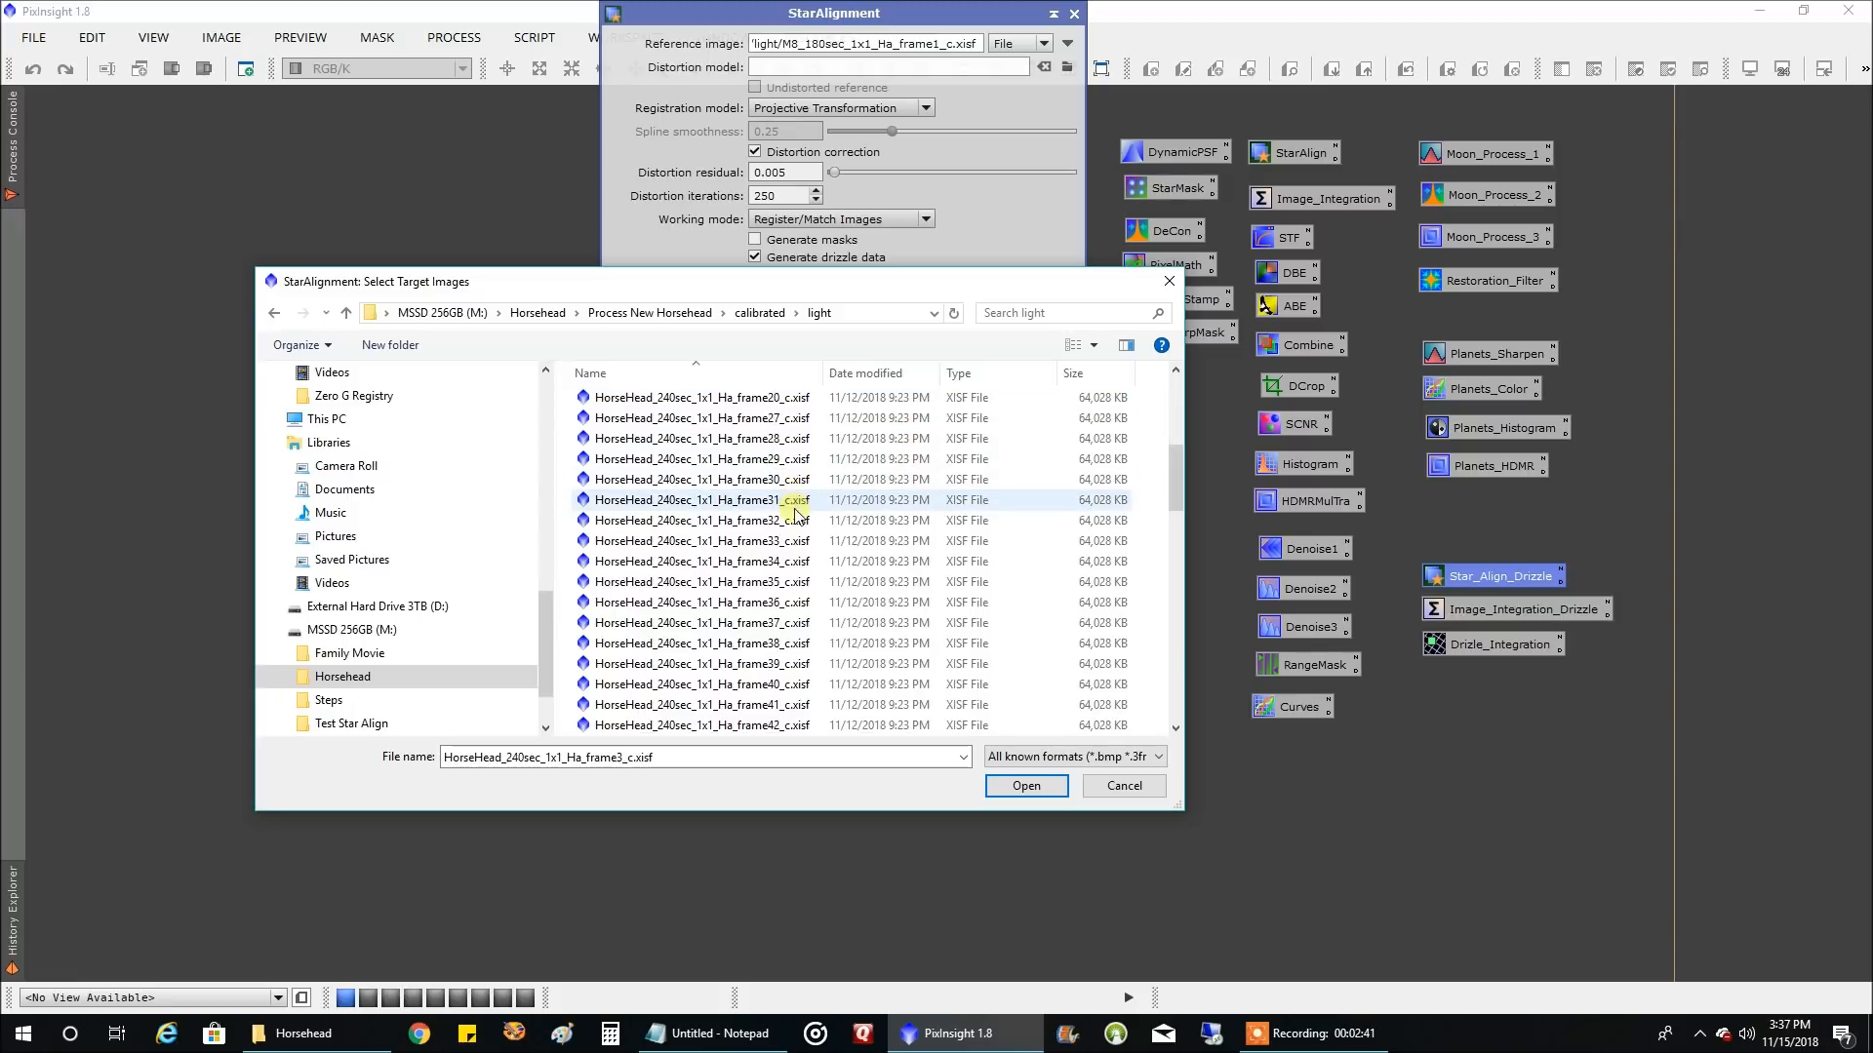
{"action": "key", "text": "ctrl+a"}
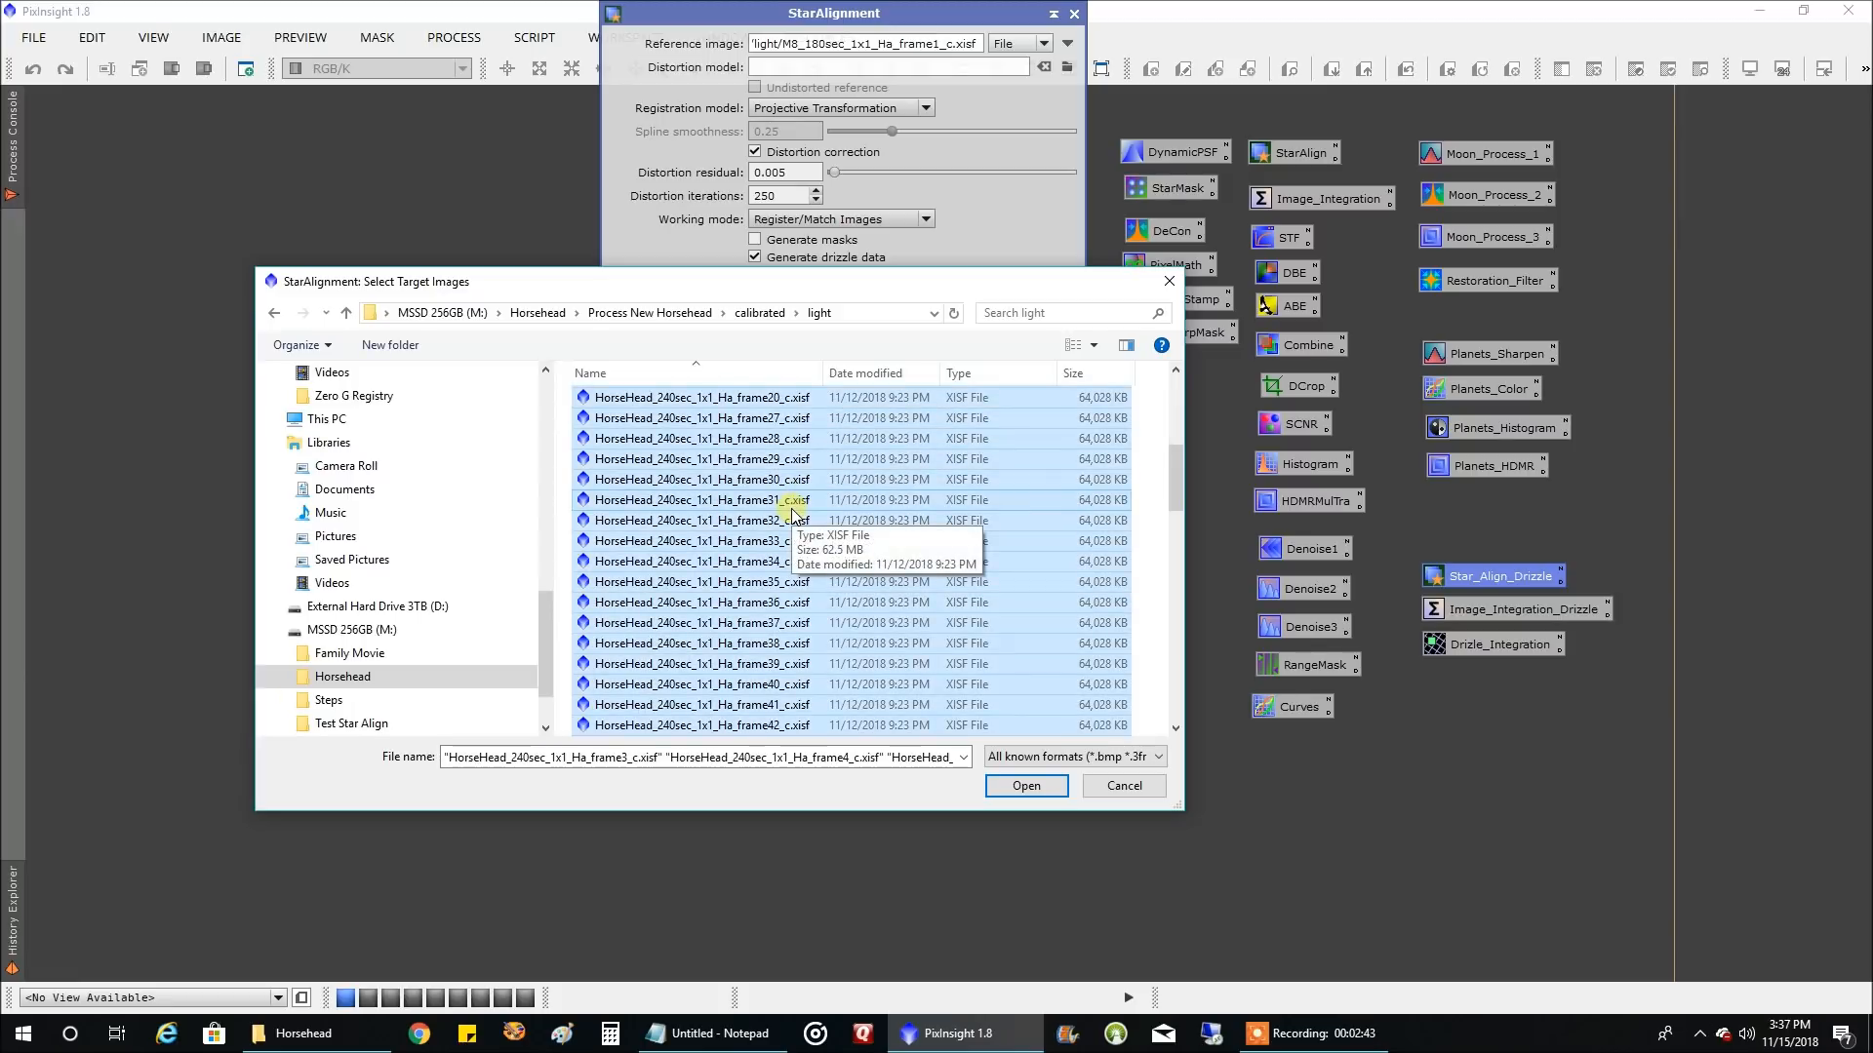
{"action": "key", "text": "Return"}
Add all calibrated OIII and HA light frames from the Process Old Horsehead folder to the target images
{"action": "left_click", "coordinate": [1007, 320]}
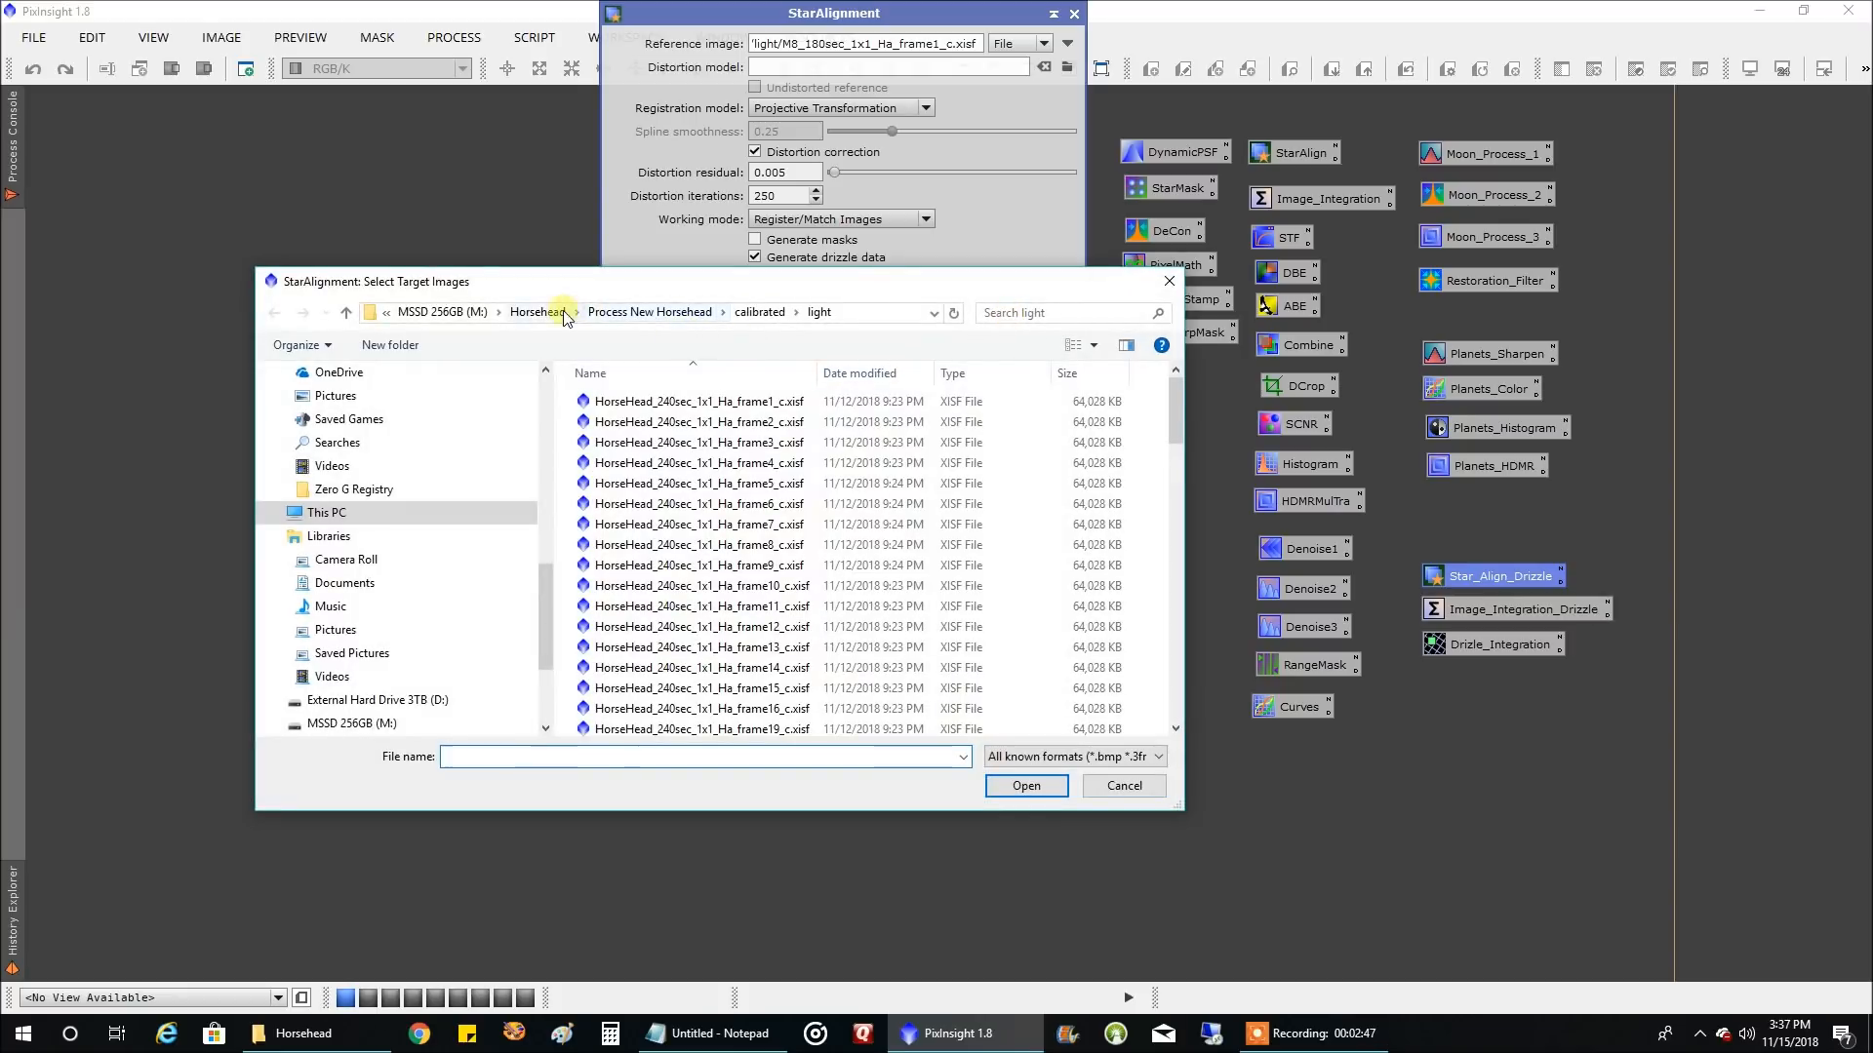
{"action": "left_click", "coordinate": [546, 312]}
{"action": "double_click", "coordinate": [642, 422]}
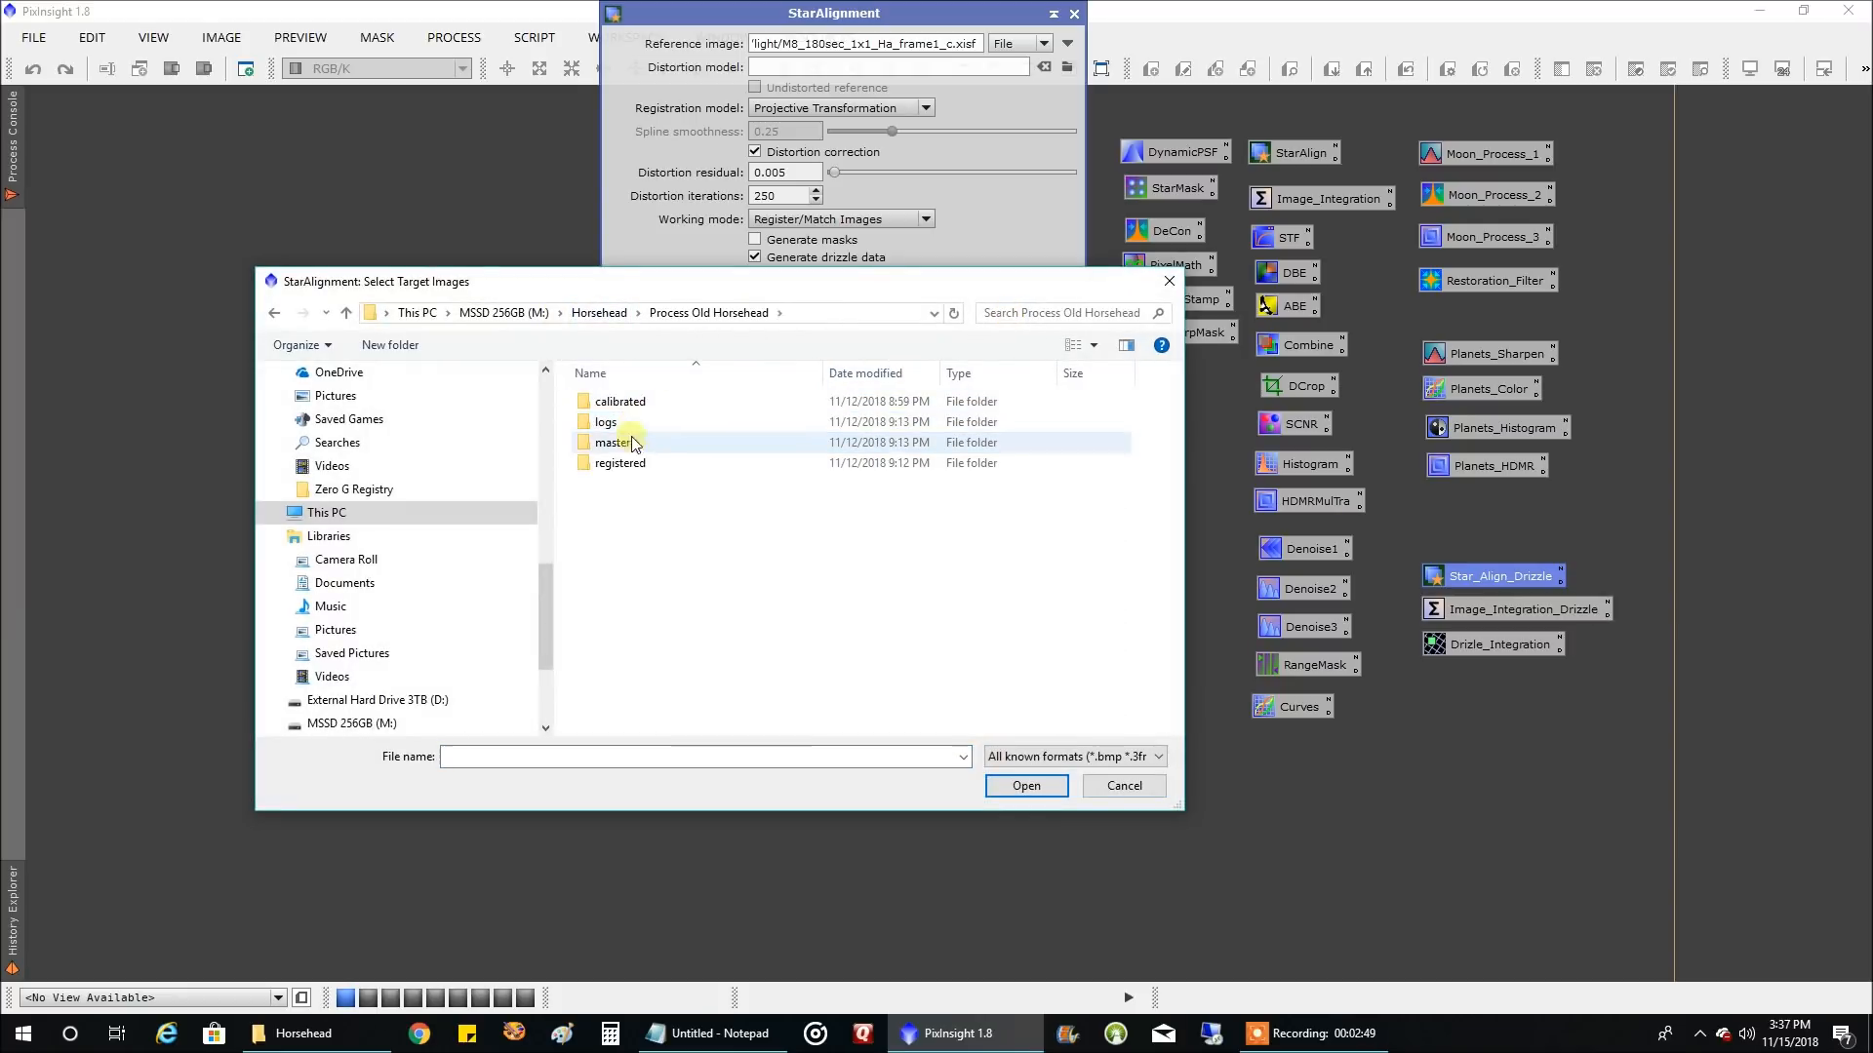
{"action": "double_click", "coordinate": [639, 403]}
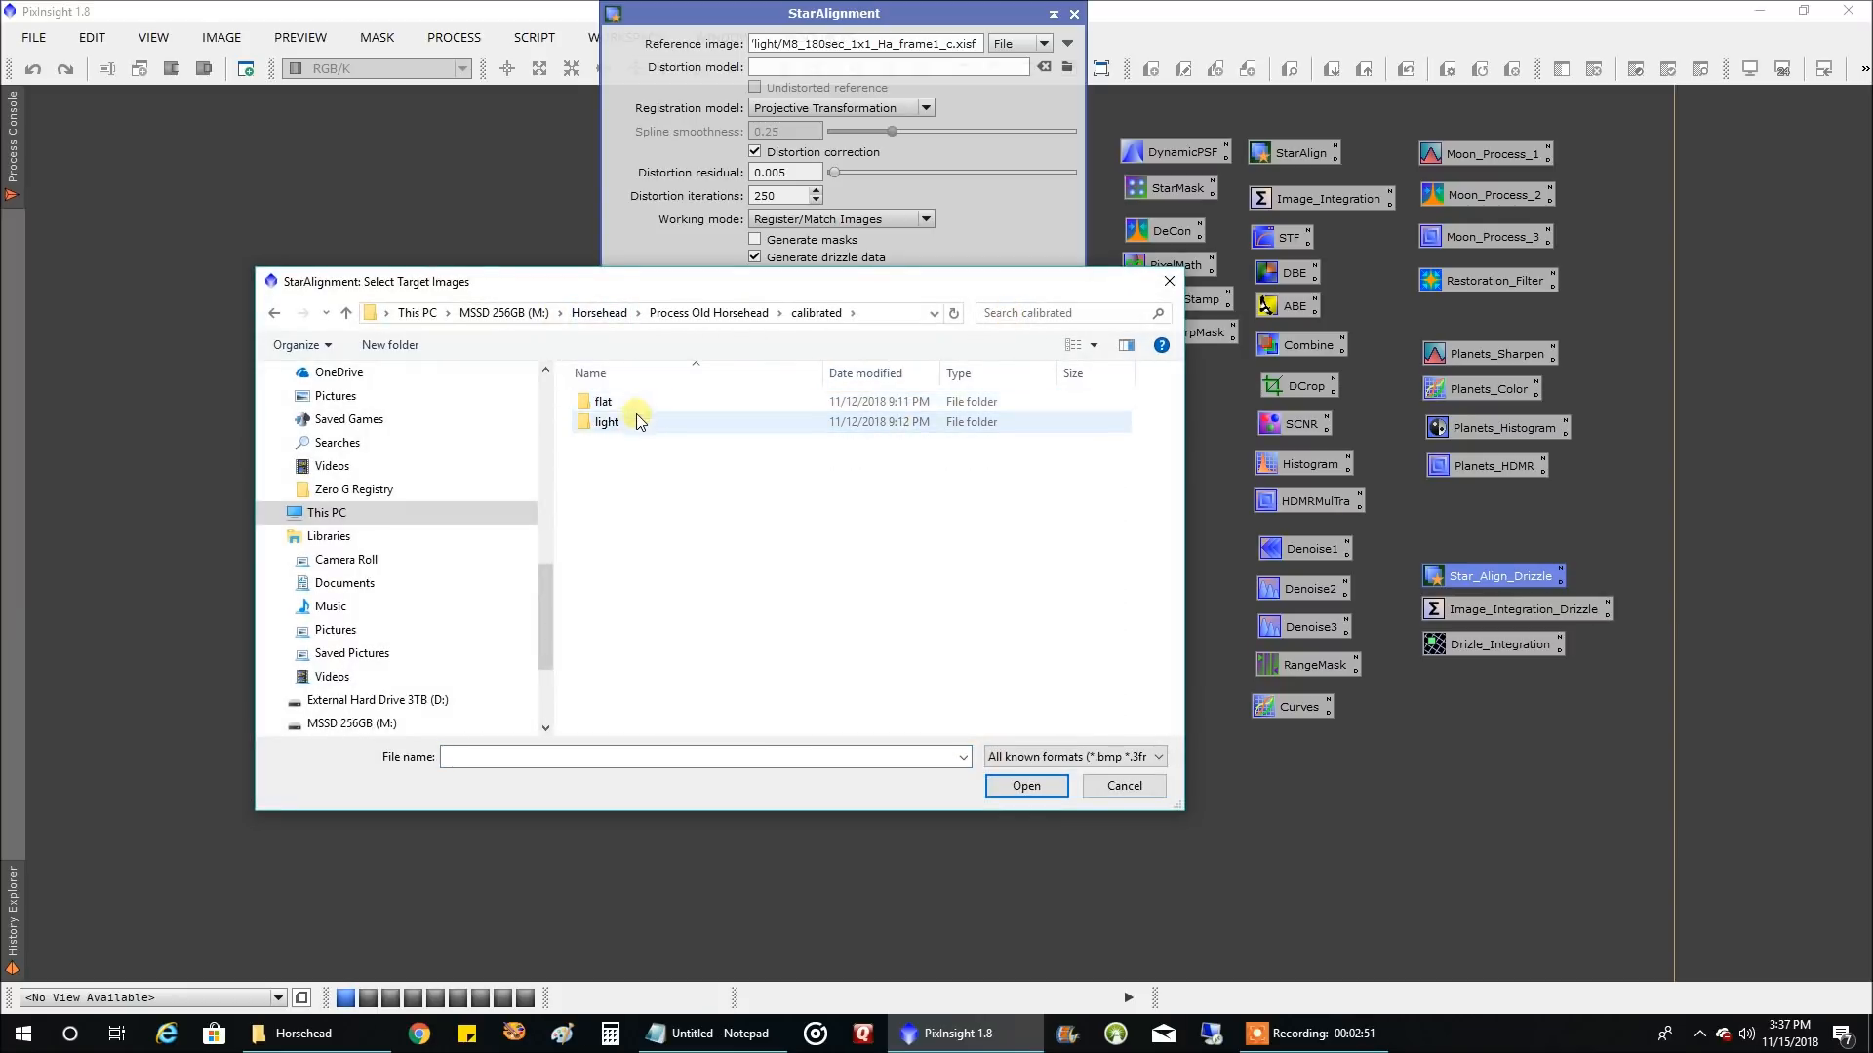
{"action": "double_click", "coordinate": [688, 422]}
{"action": "scroll", "coordinate": [819, 478], "scroll_direction": "down", "scroll_amount": 8}
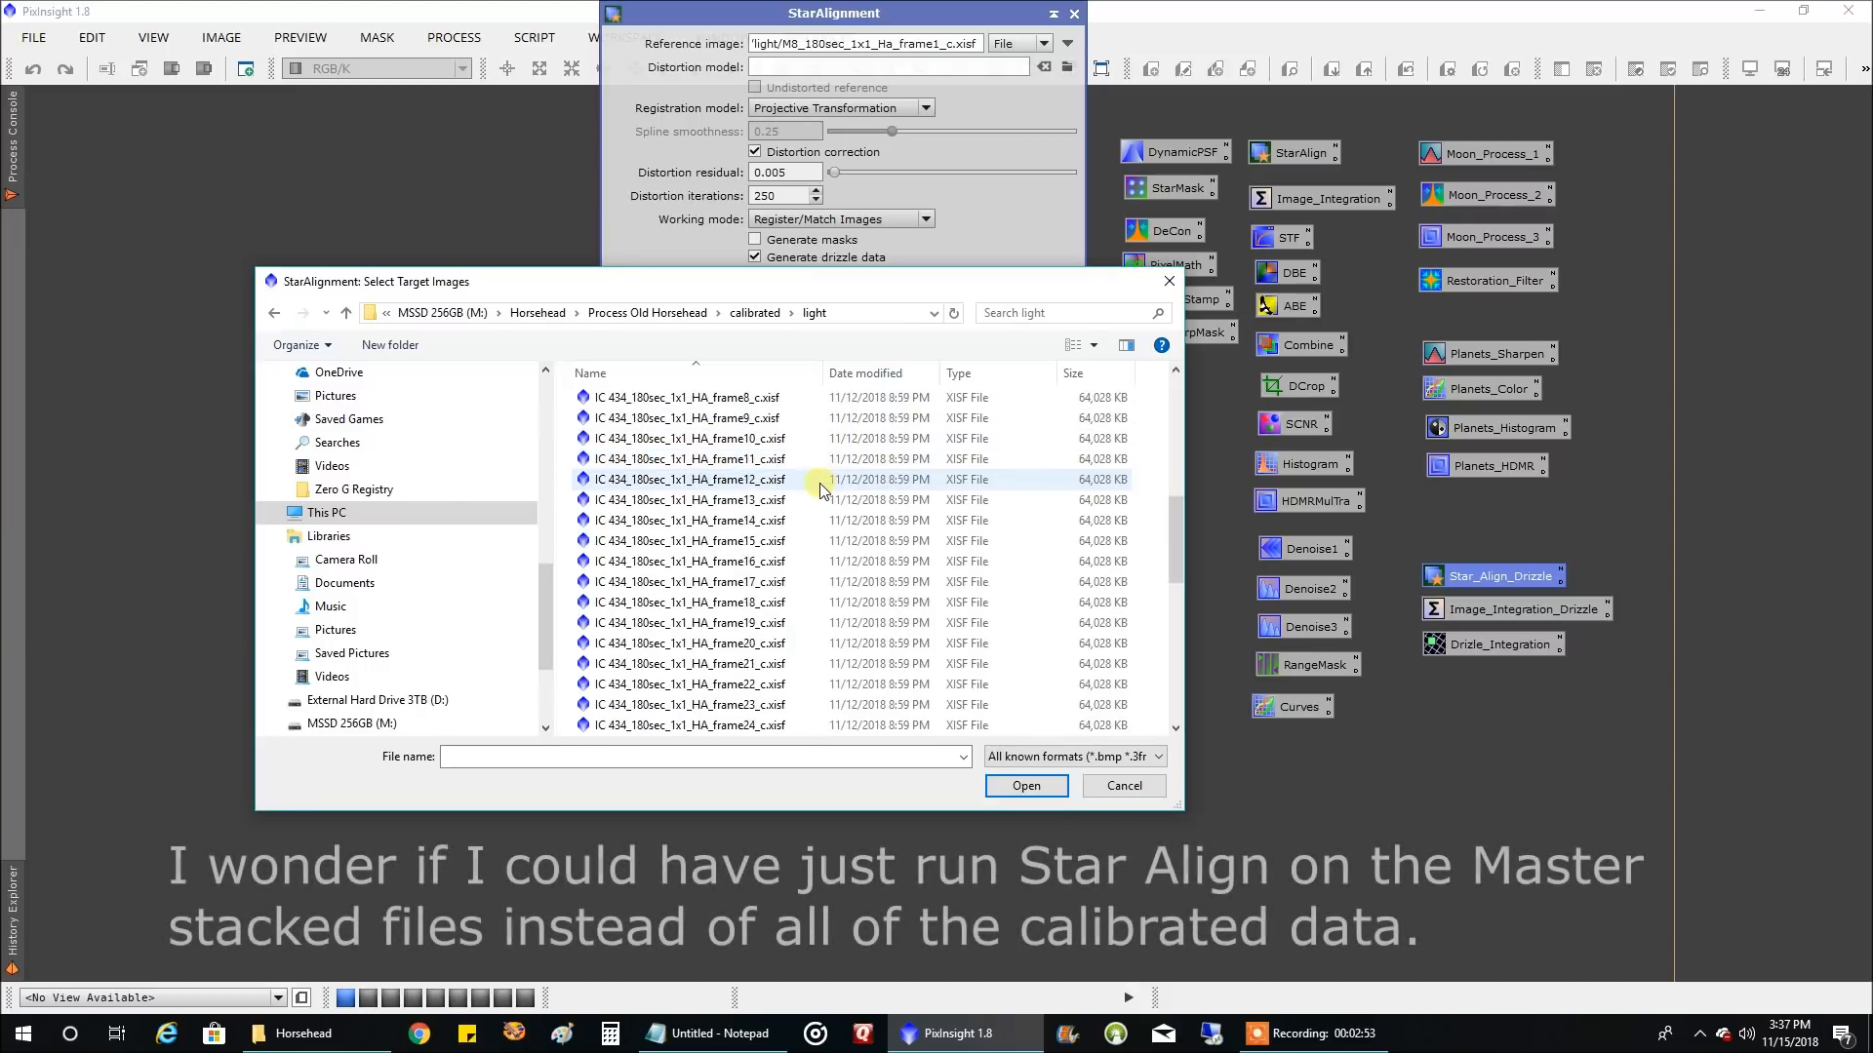
{"action": "key", "text": "ctrl+a"}
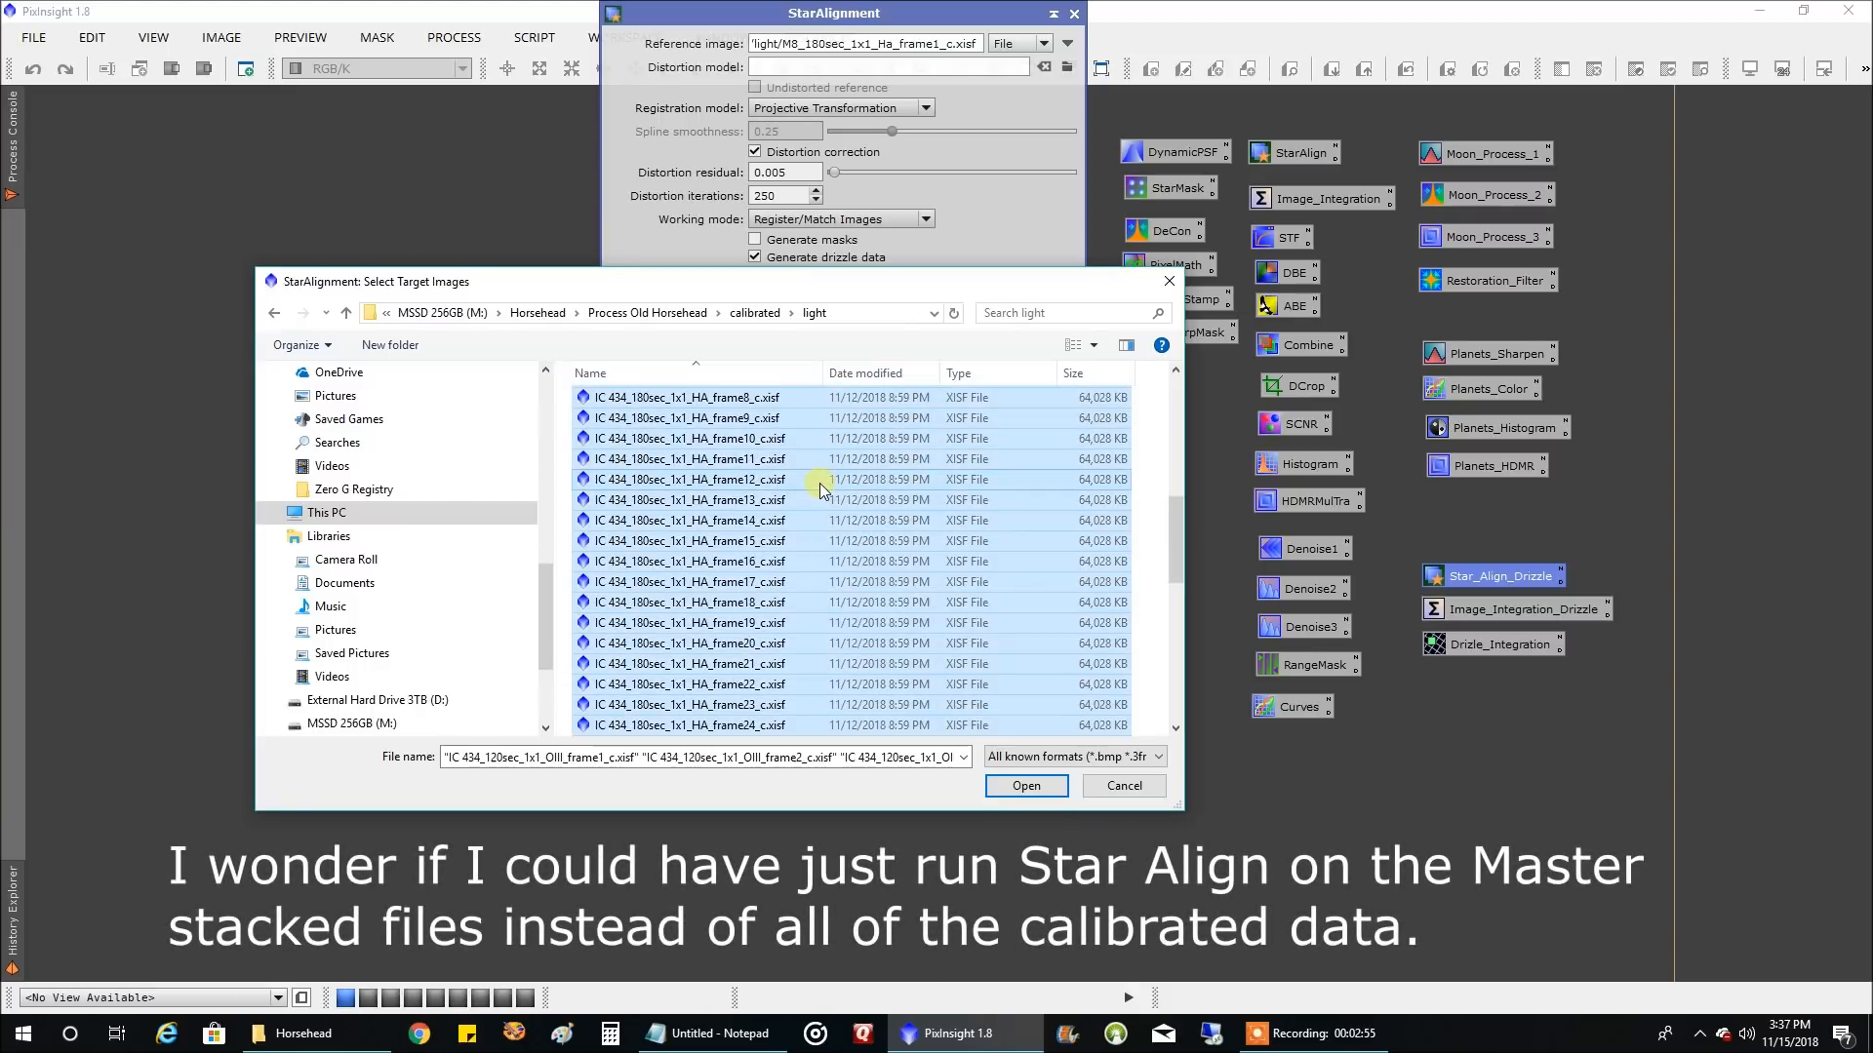
{"action": "key", "text": "Return"}
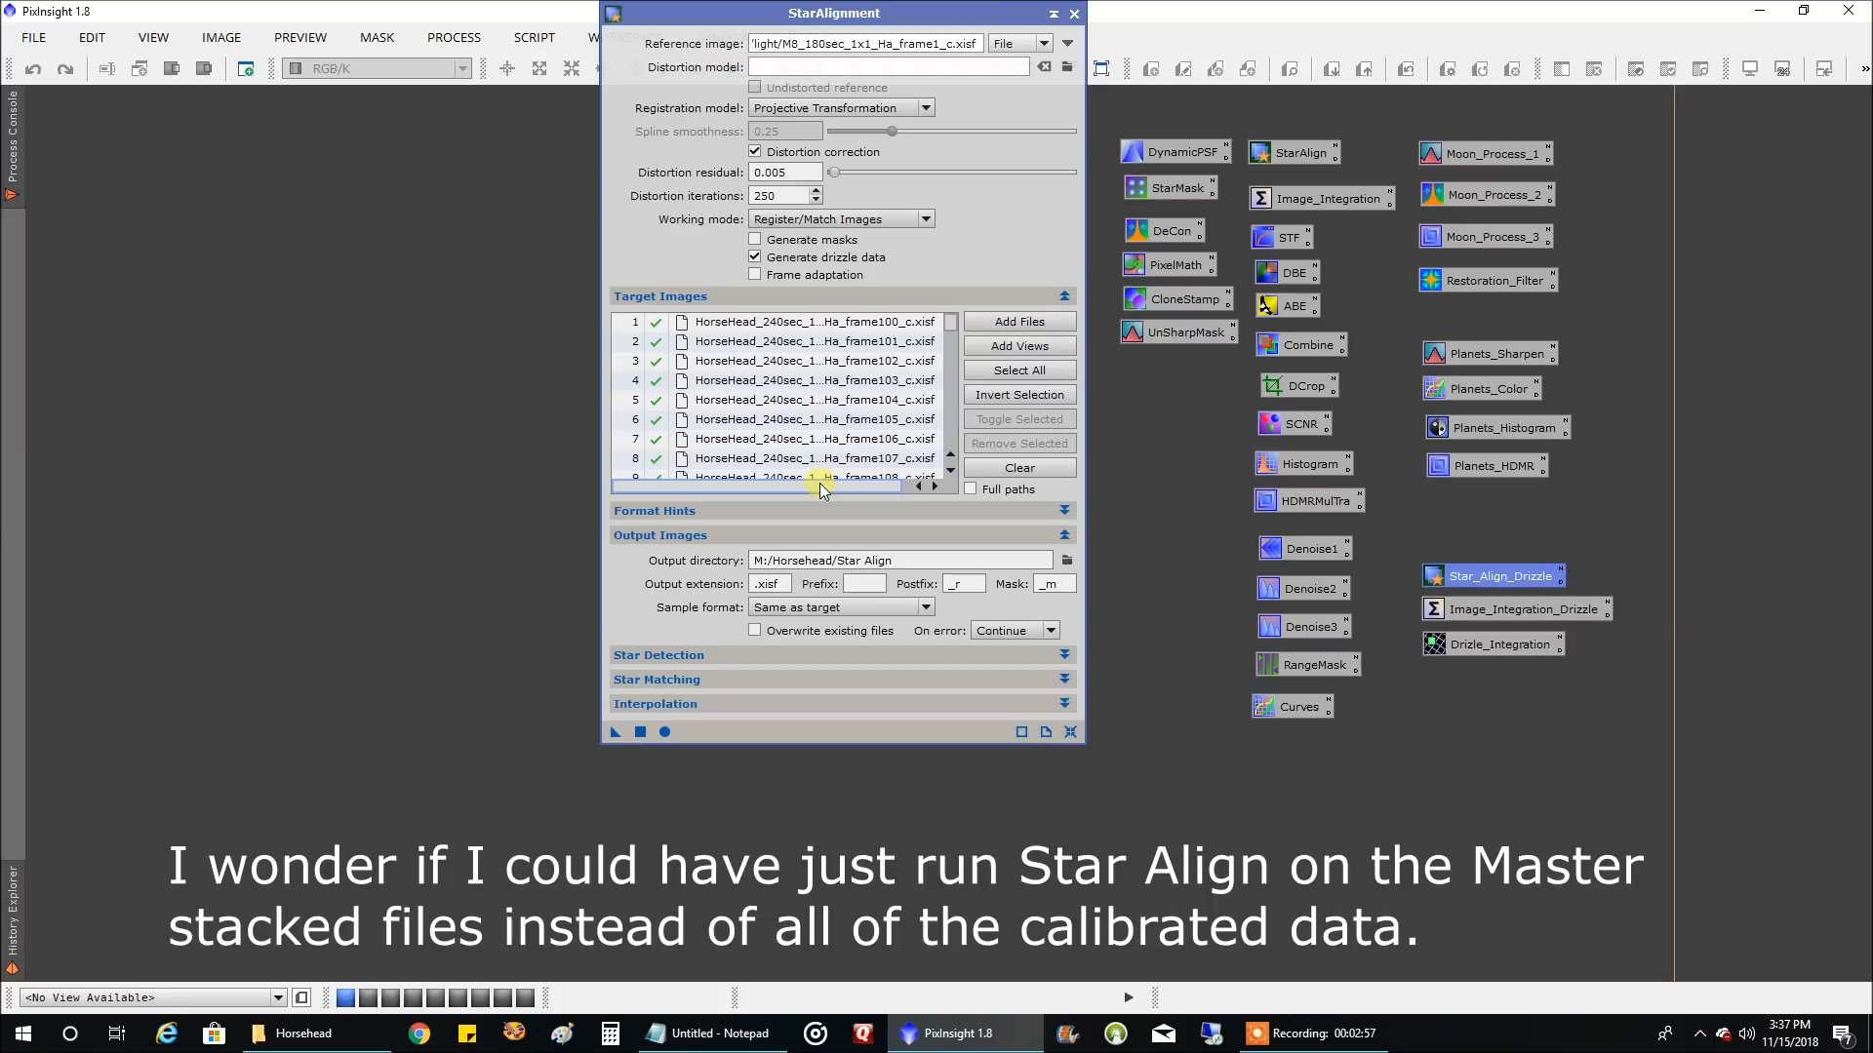
Turn off drizzle data generation and set the reference image to HorseHead_240sec_1x1_Ha_frame91_c.xisf from Process New Horsehead's calibrated light frames
{"action": "left_click", "coordinate": [829, 258]}
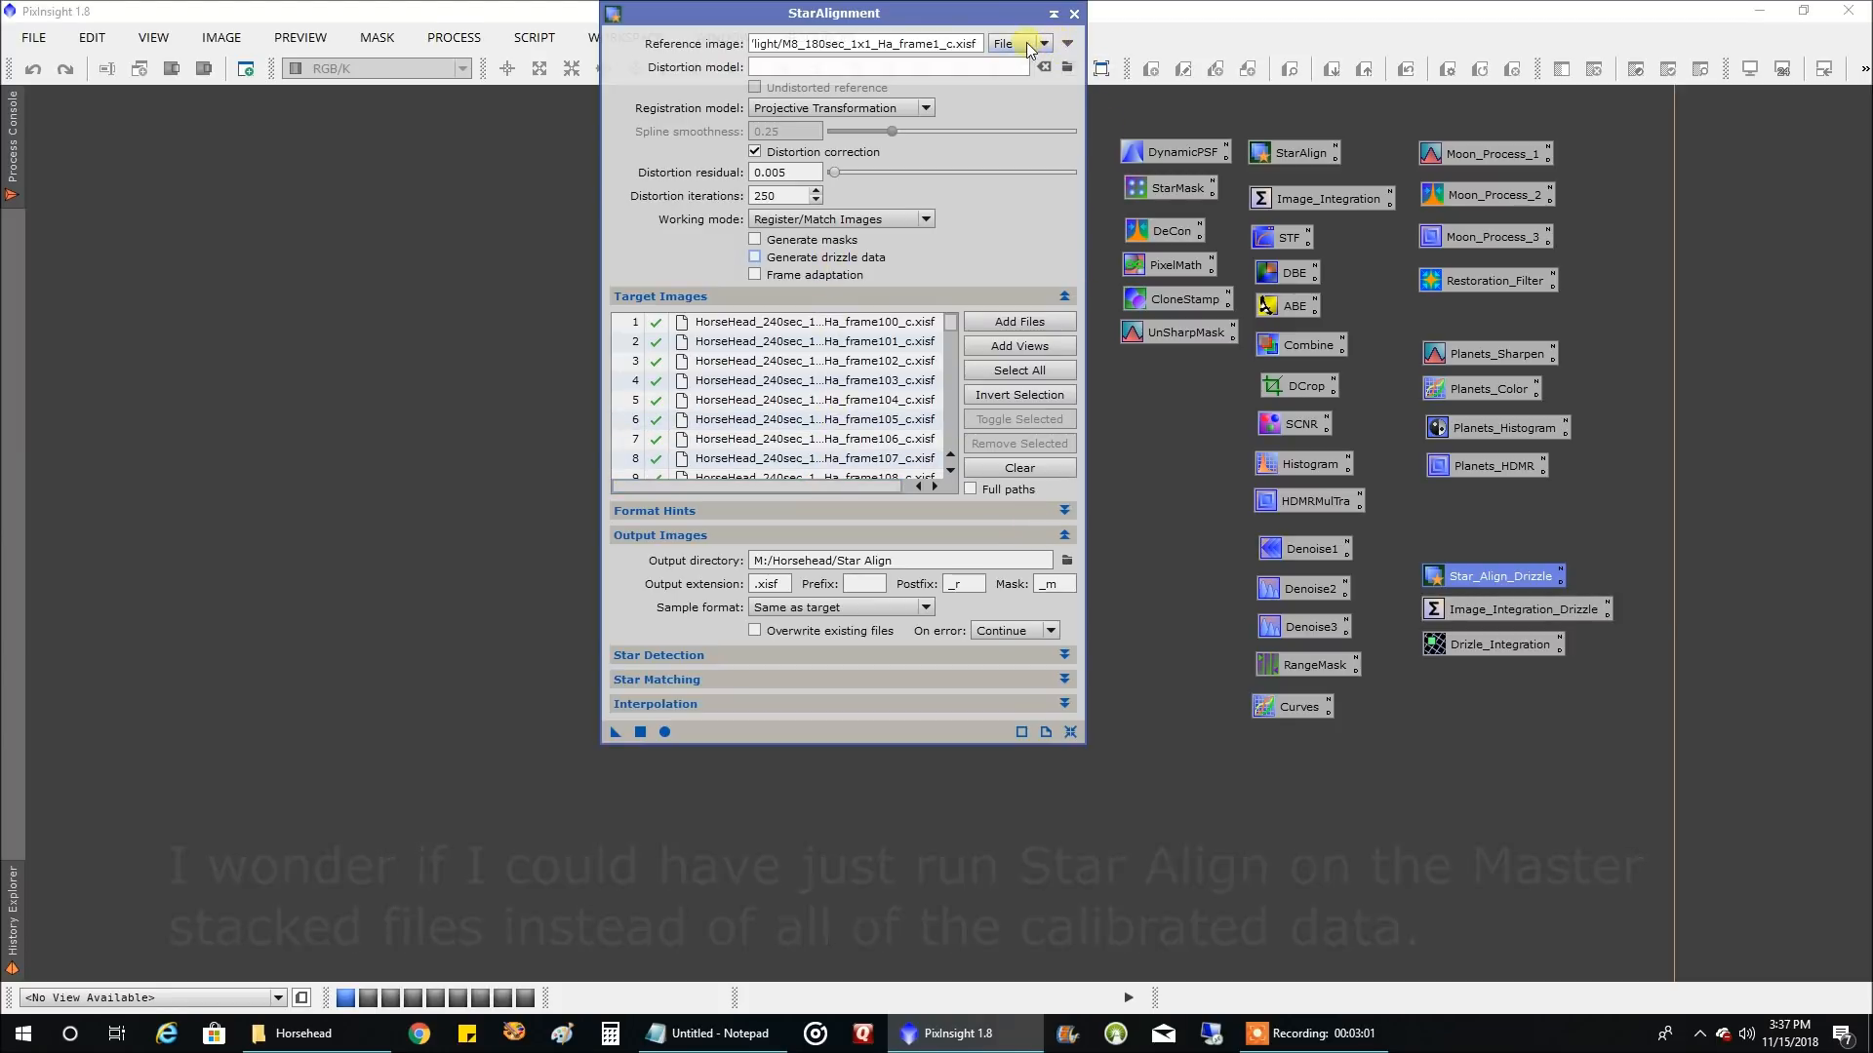
{"action": "left_click", "coordinate": [1029, 45]}
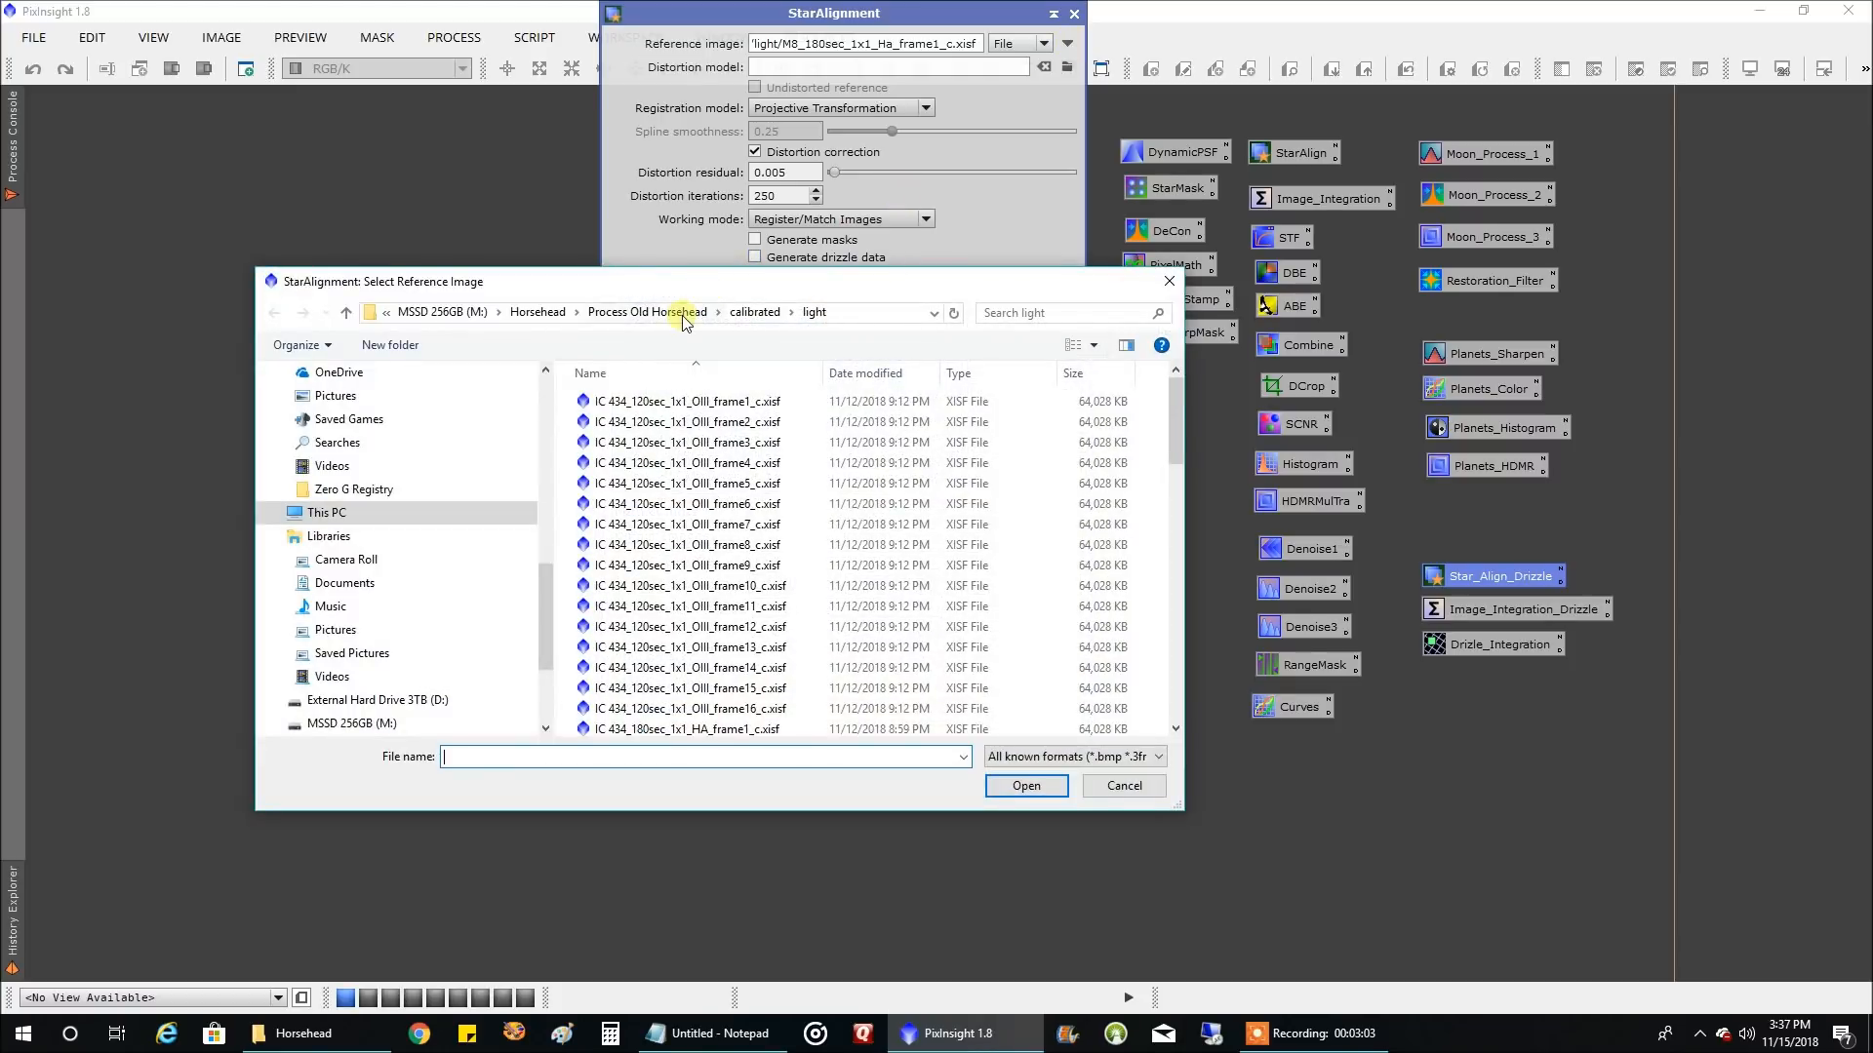
{"action": "left_click", "coordinate": [533, 314]}
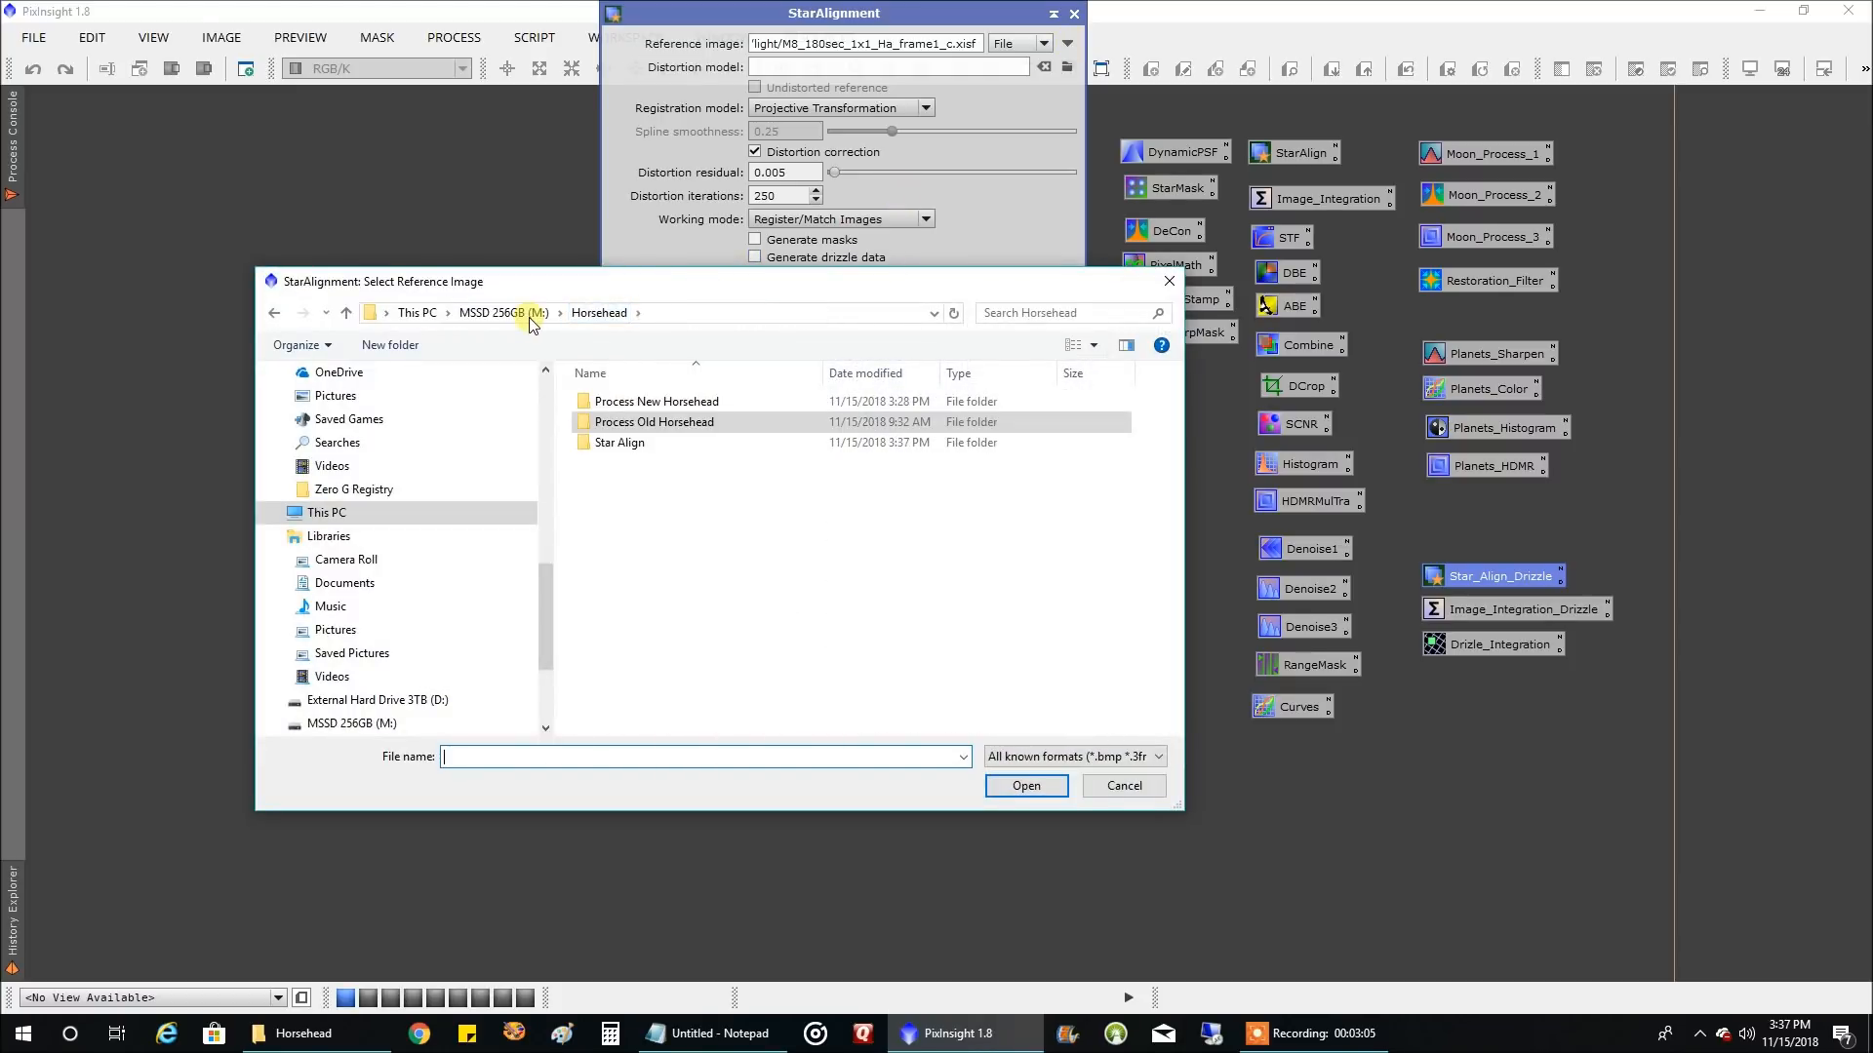
{"action": "double_click", "coordinate": [674, 402]}
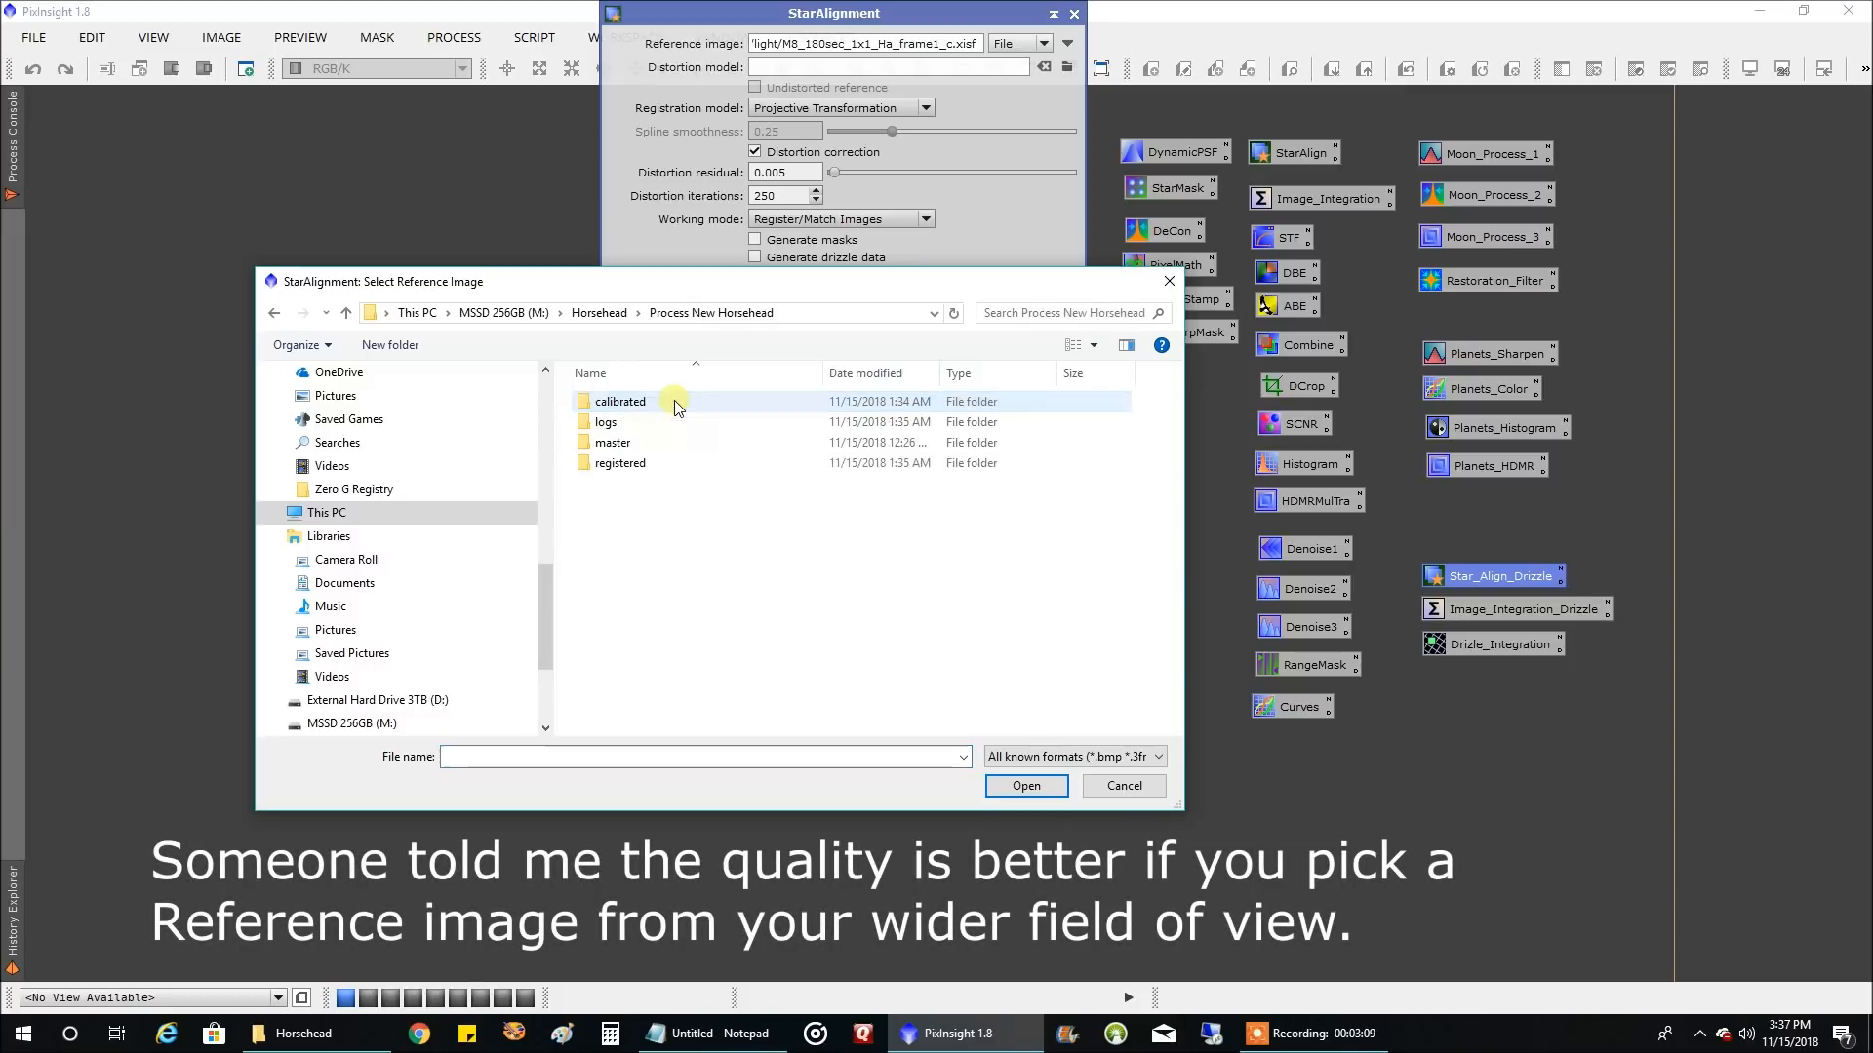
{"action": "double_click", "coordinate": [632, 403]}
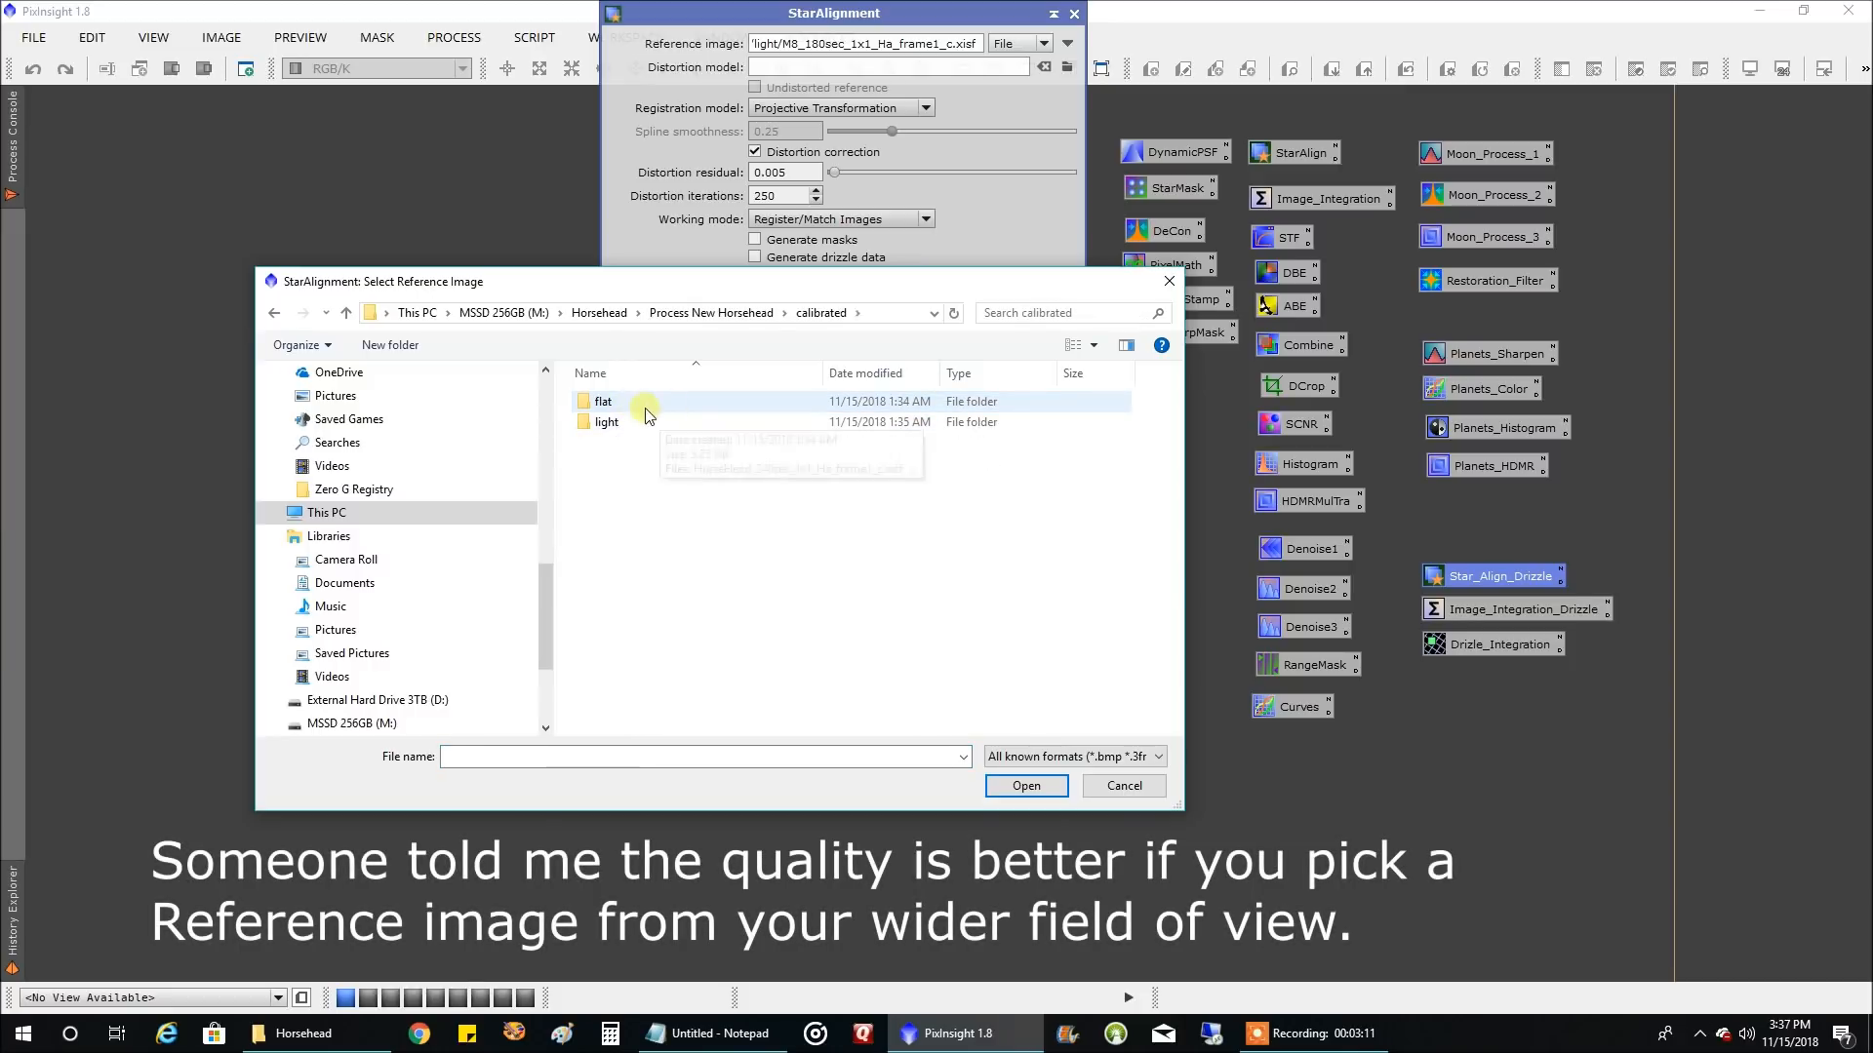
{"action": "double_click", "coordinate": [635, 420]}
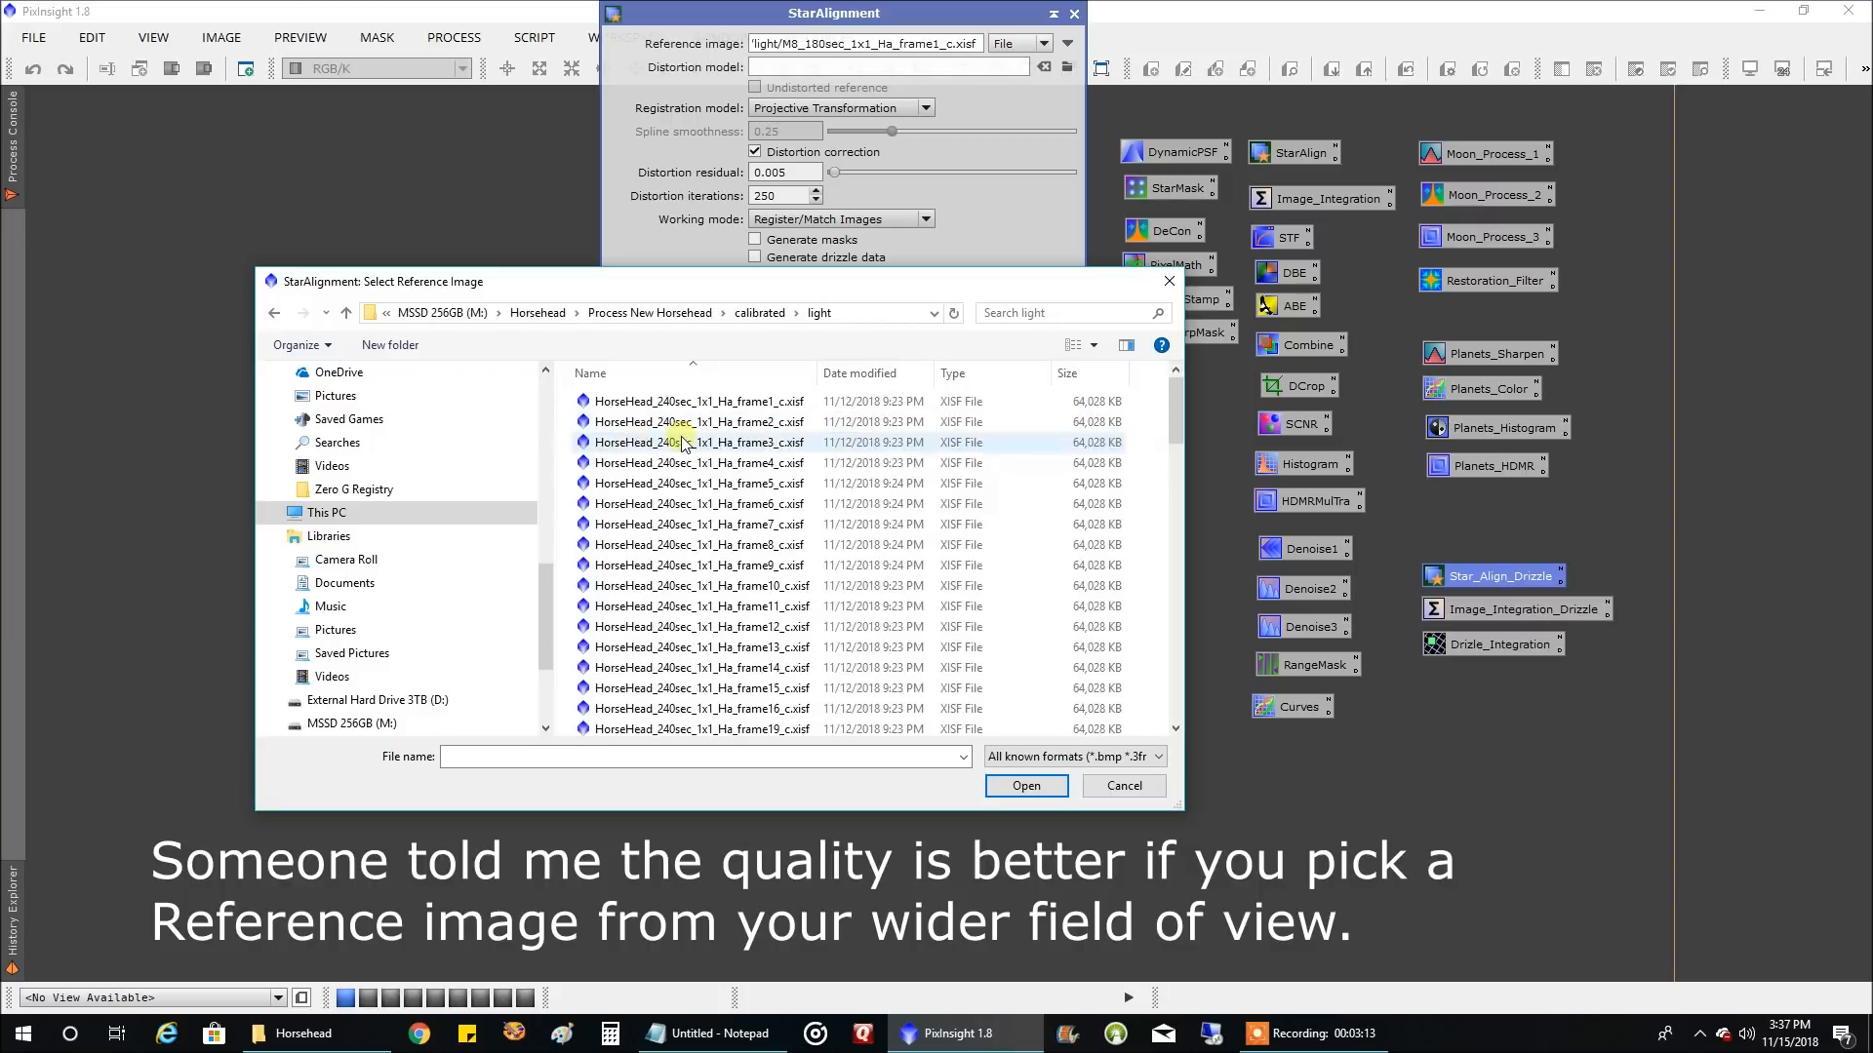
{"action": "scroll", "coordinate": [877, 527], "scroll_direction": "down", "scroll_amount": 20}
{"action": "scroll", "coordinate": [912, 537], "scroll_direction": "down", "scroll_amount": 6}
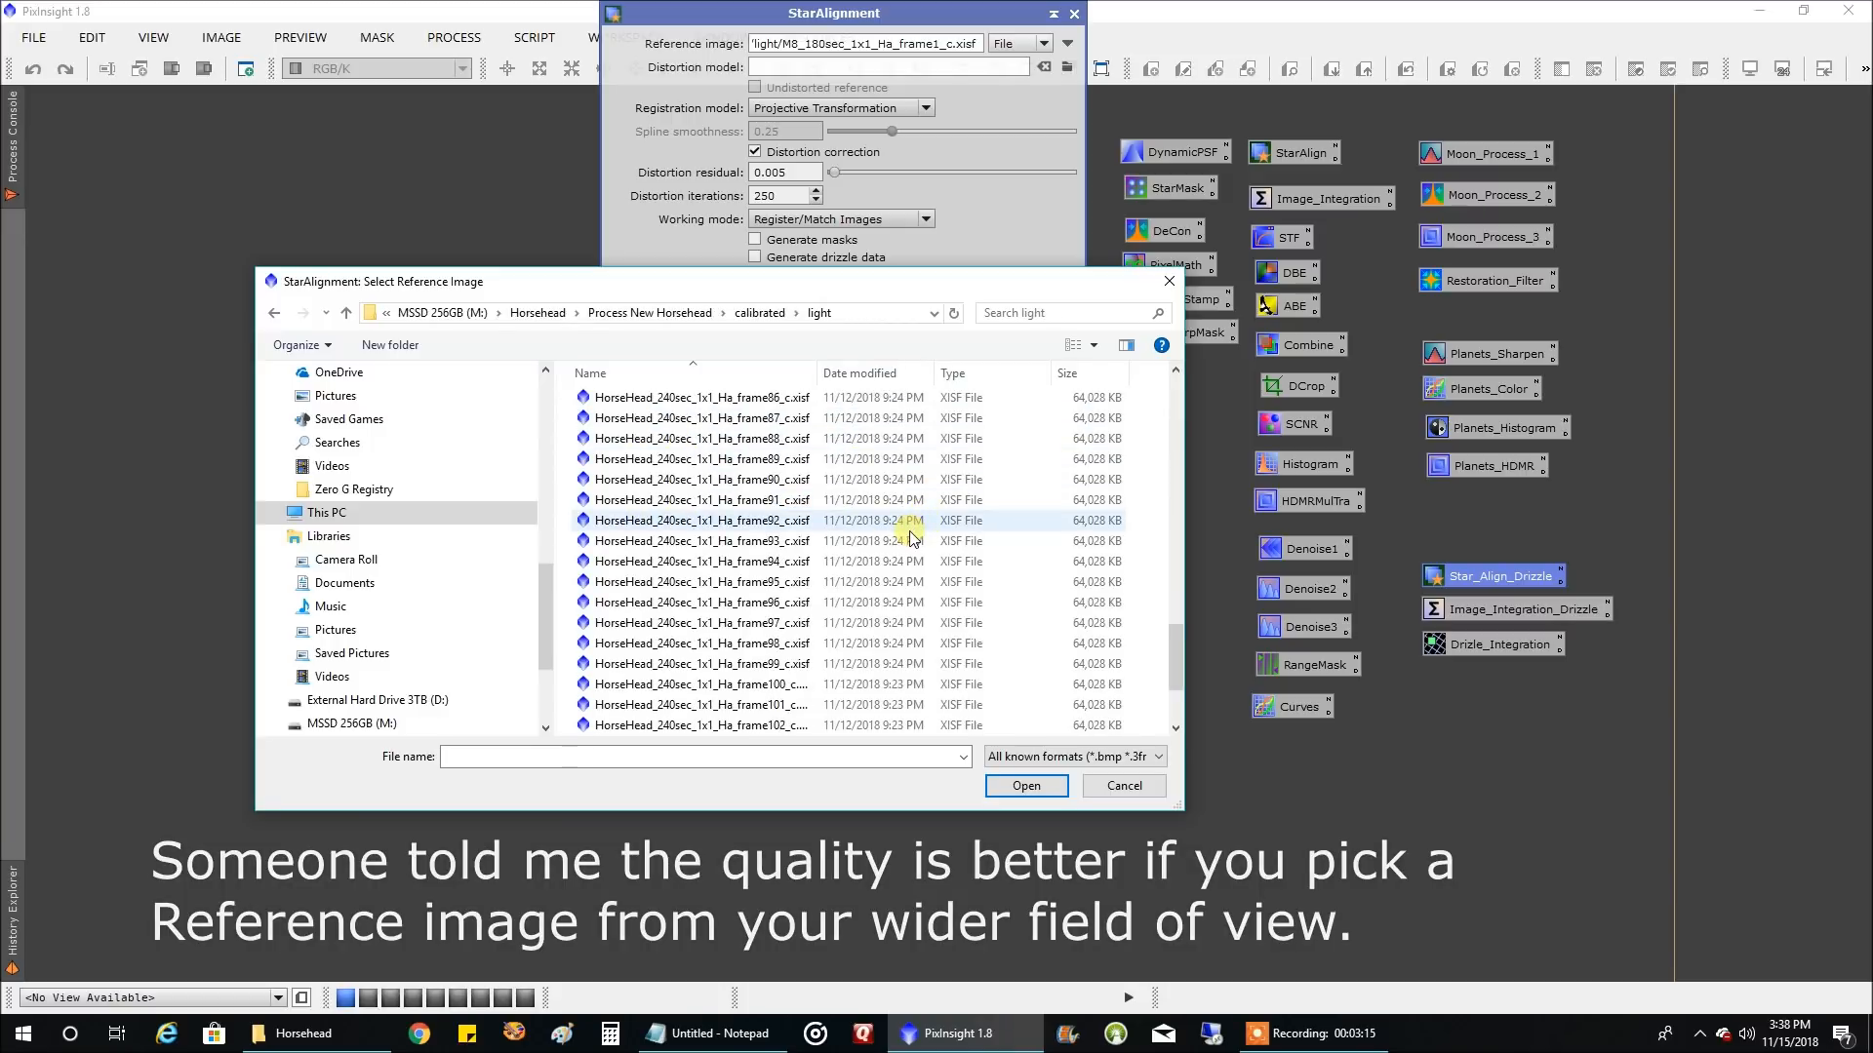
{"action": "left_click", "coordinate": [792, 501]}
{"action": "double_click", "coordinate": [790, 503]}
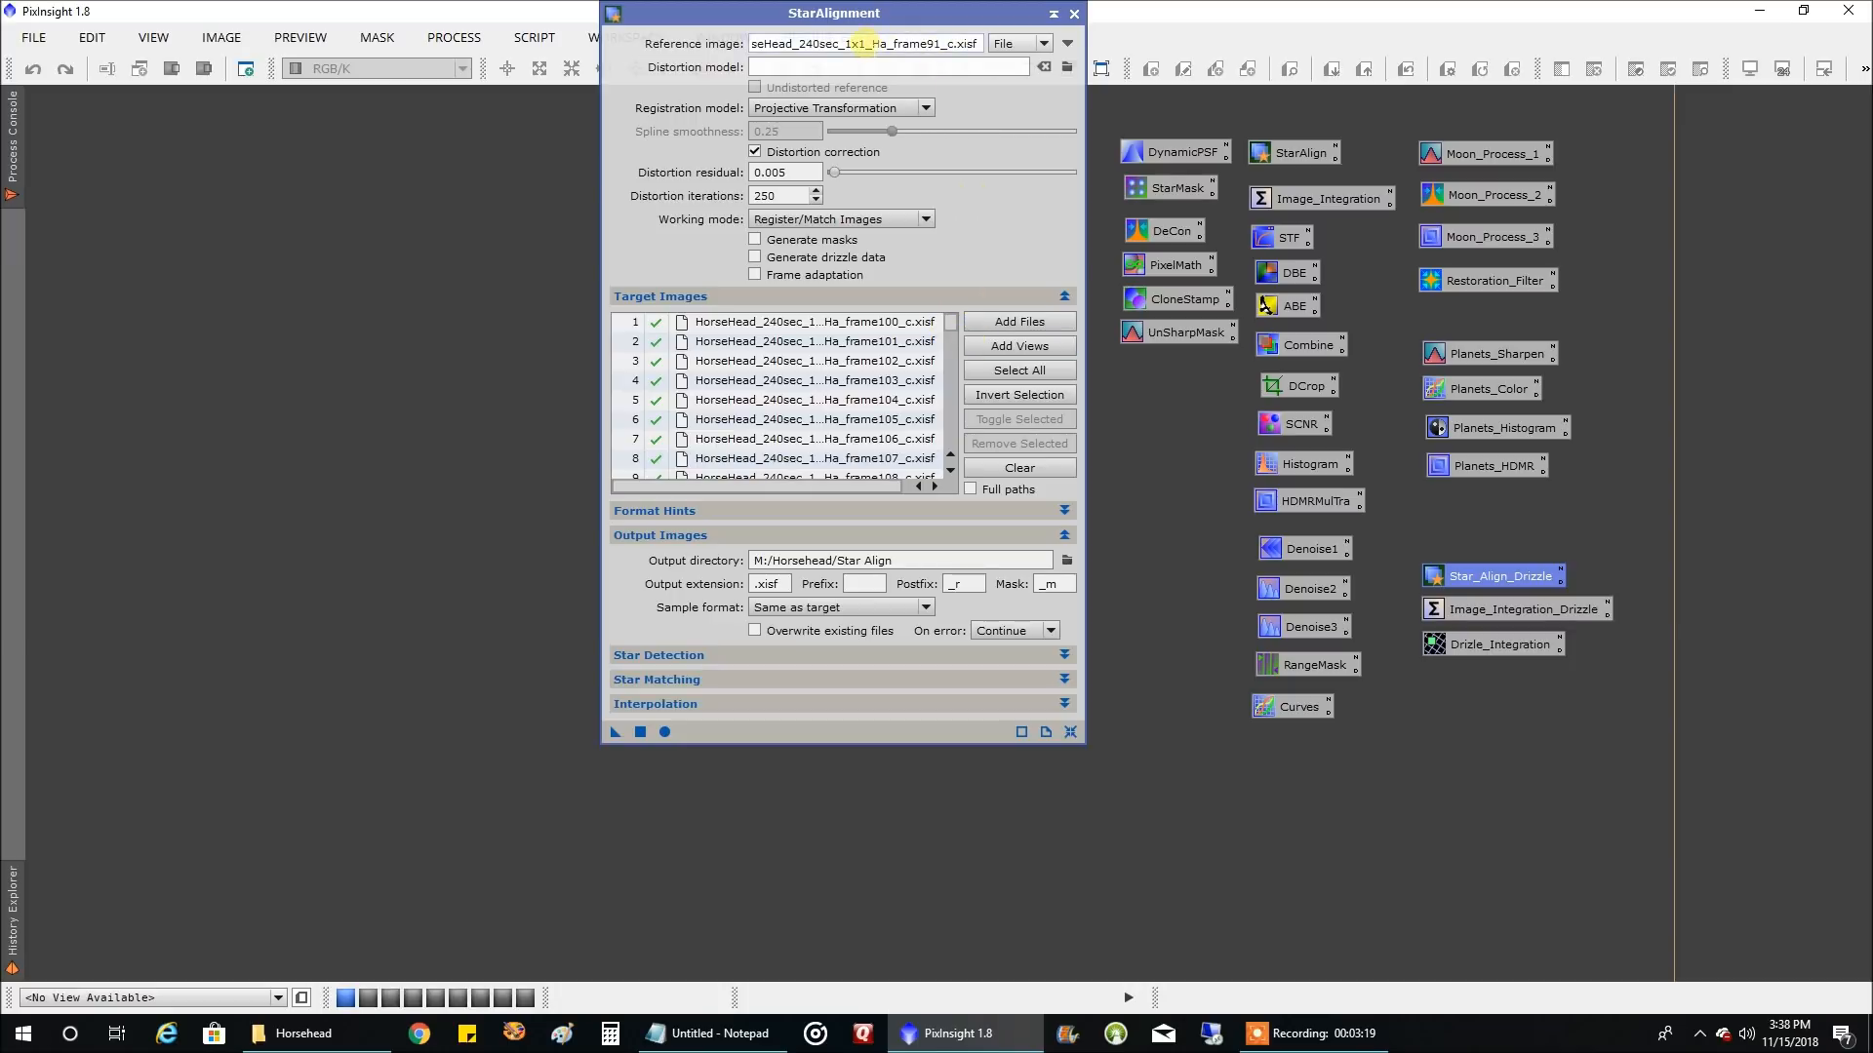
Run StarAlignment globally to register all the old and new target frames
{"action": "left_click_drag", "start_coordinate": [889, 14], "coordinate": [1010, 123]}
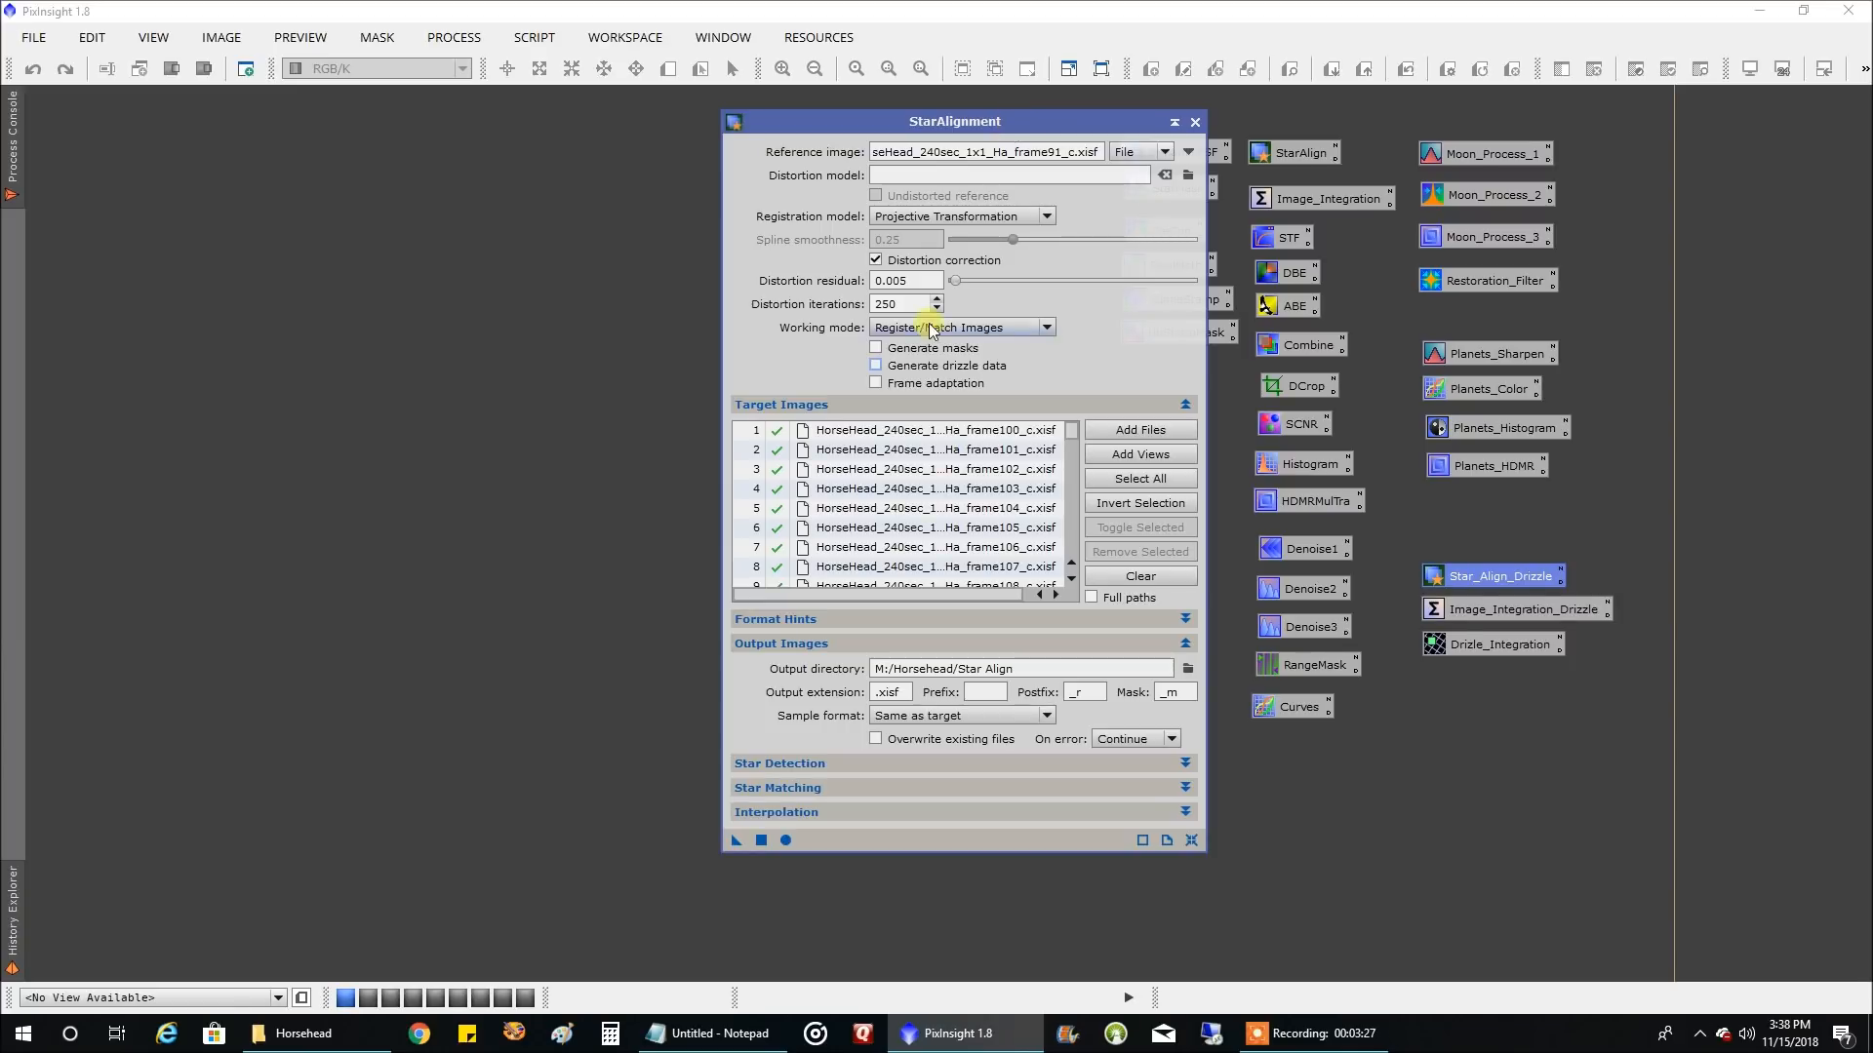
{"action": "left_click", "coordinate": [787, 840]}
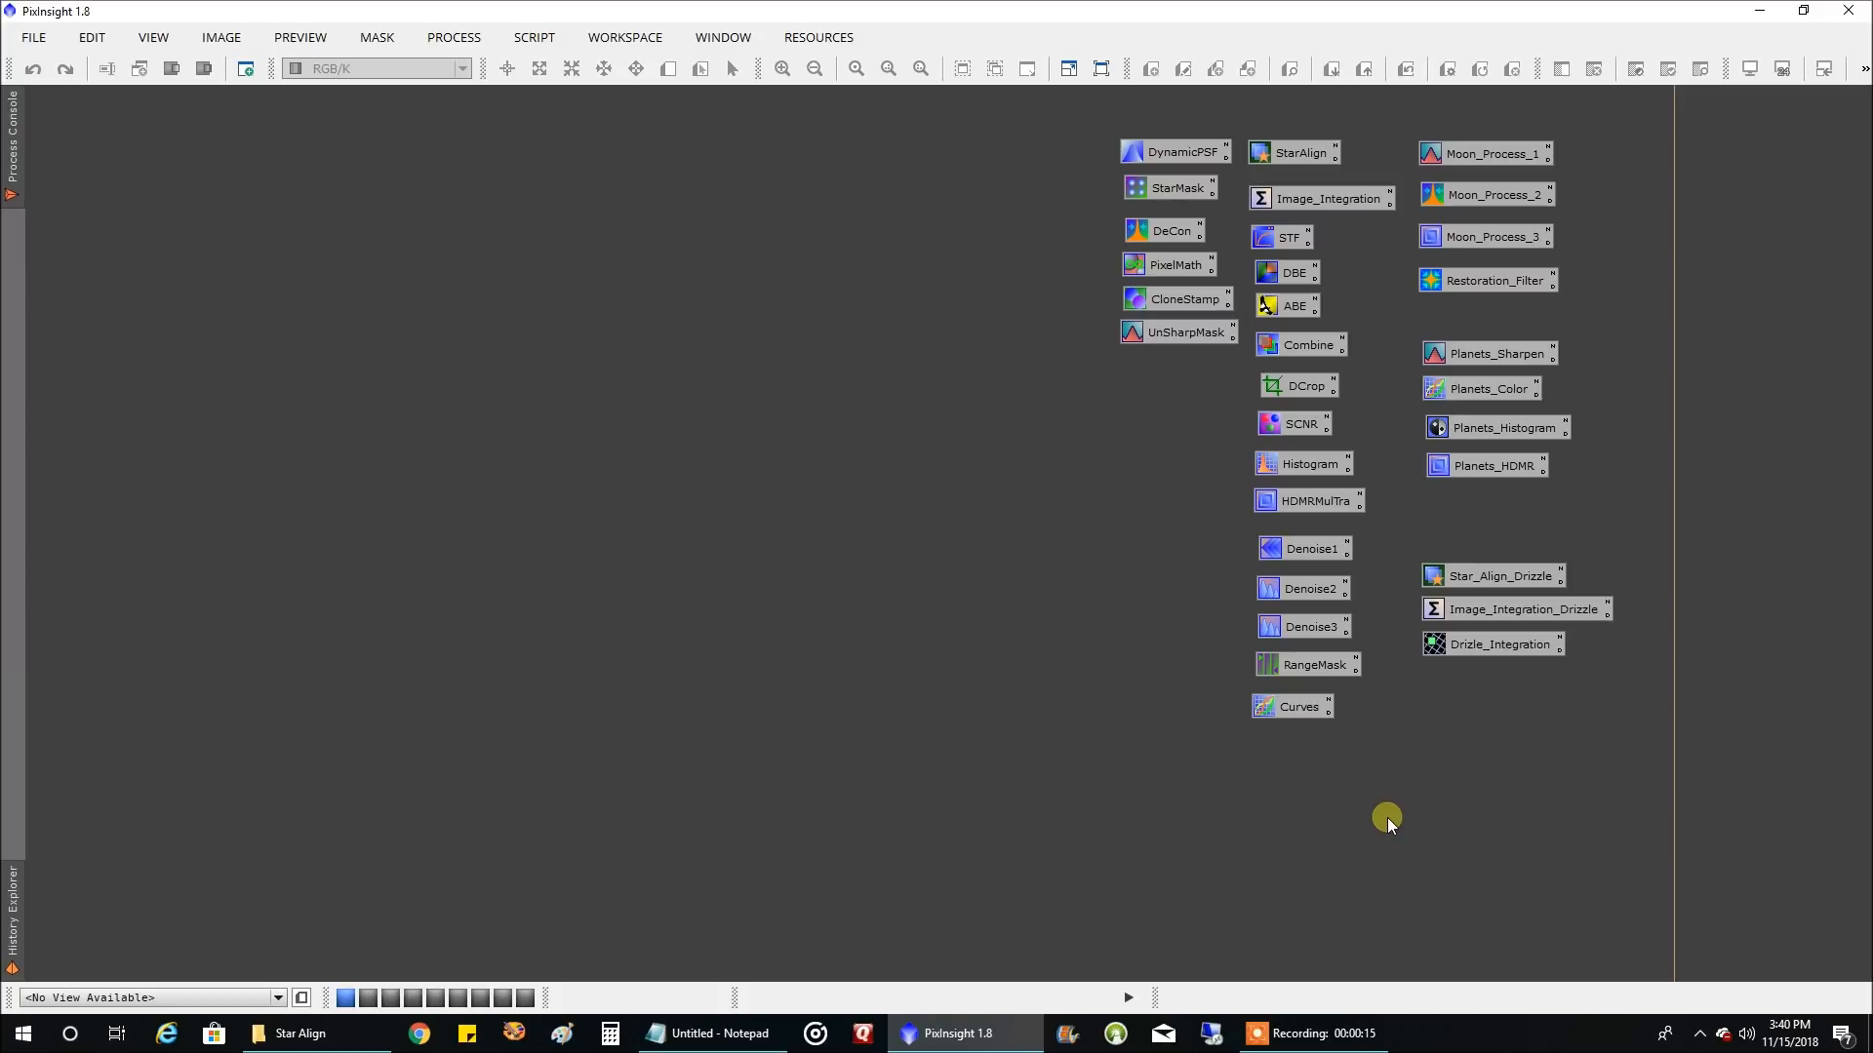
Open the saved Image_Integration_Drizzle process, turn off drizzle data generation, and clear all of its old input images
{"action": "double_click", "coordinate": [1531, 611]}
{"action": "left_click_drag", "start_coordinate": [960, 105], "coordinate": [637, 60]}
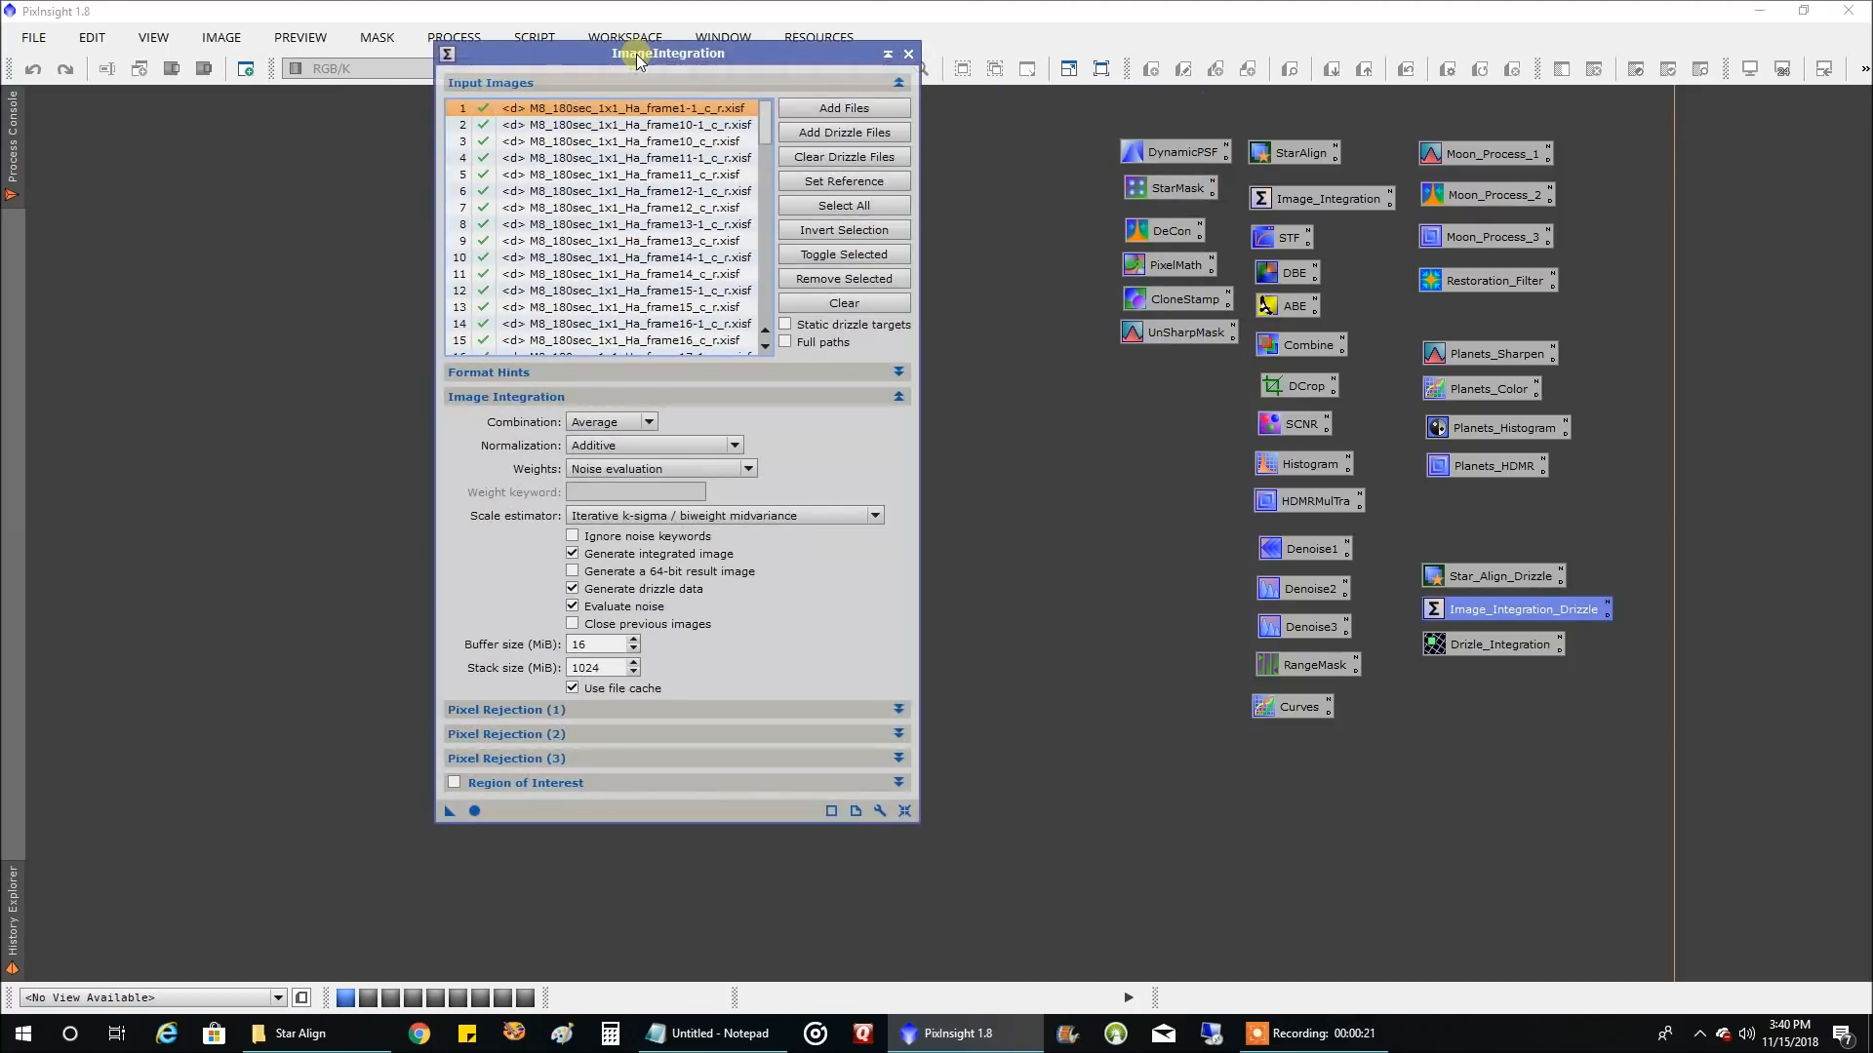
{"action": "left_click", "coordinate": [611, 589]}
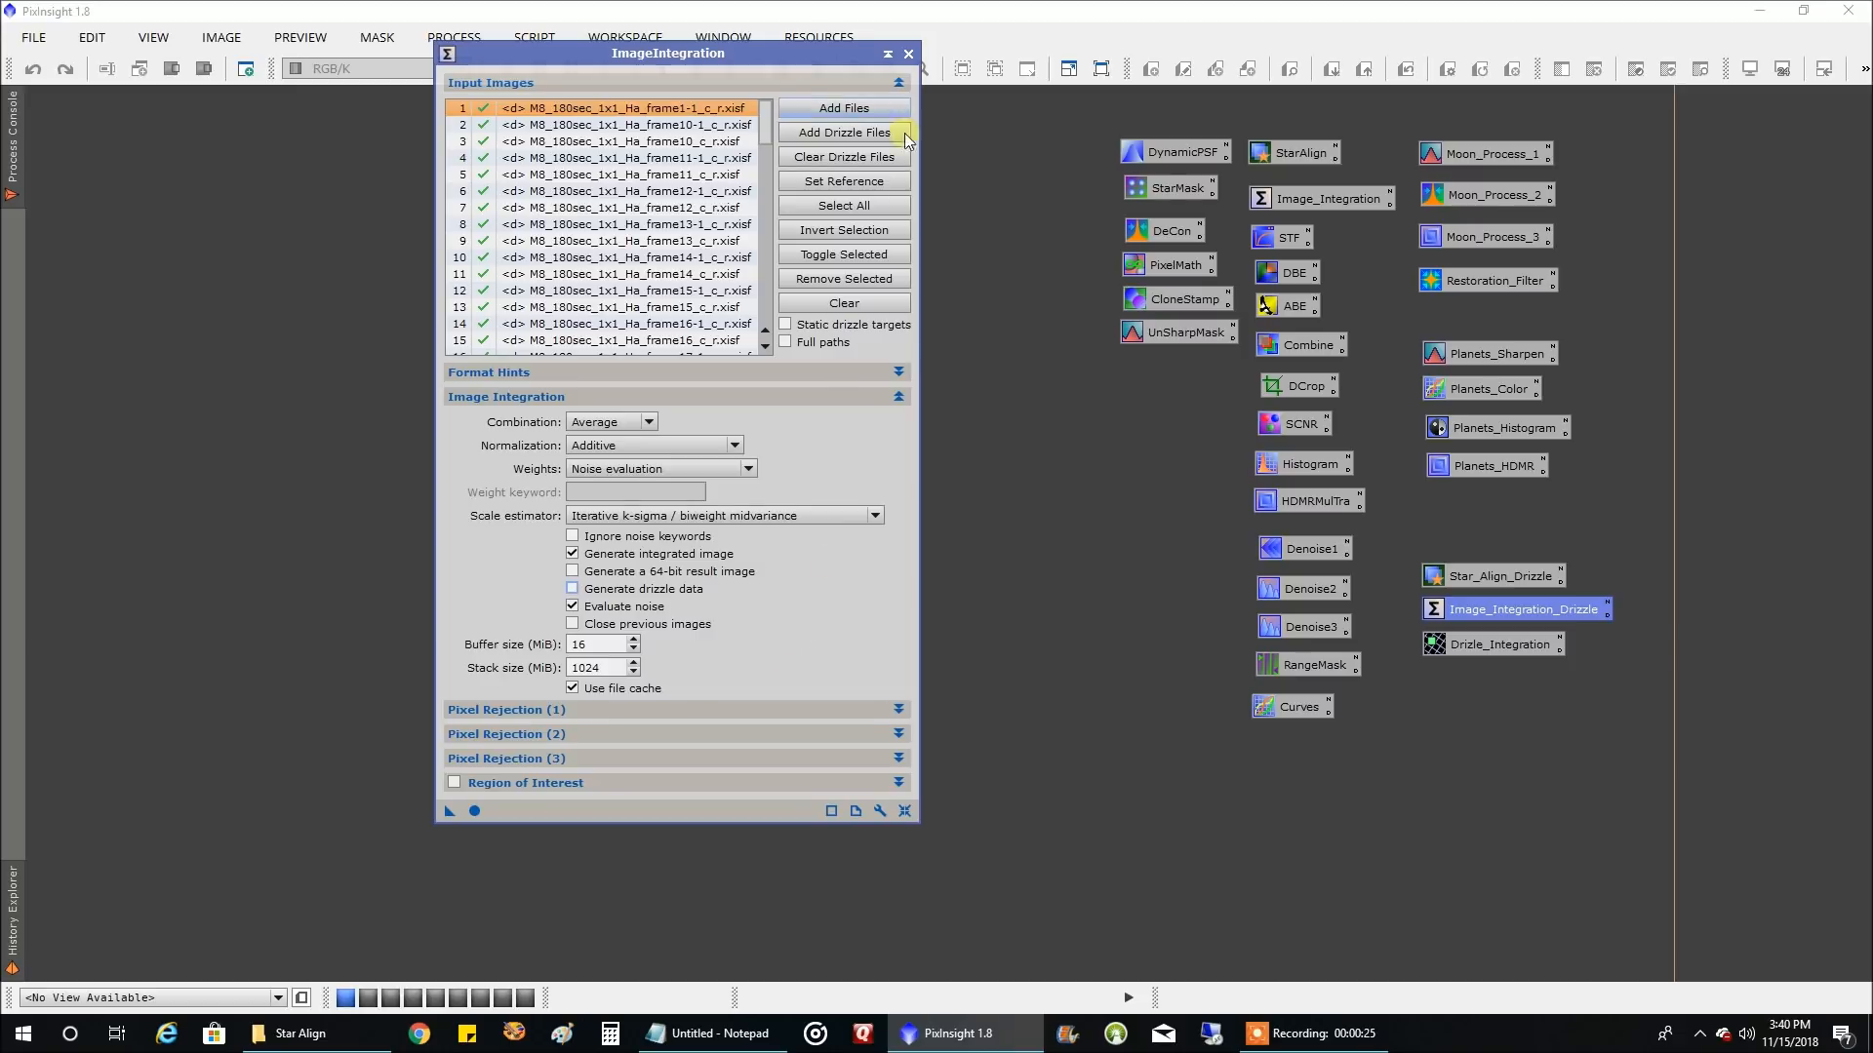
{"action": "left_click", "coordinate": [841, 298]}
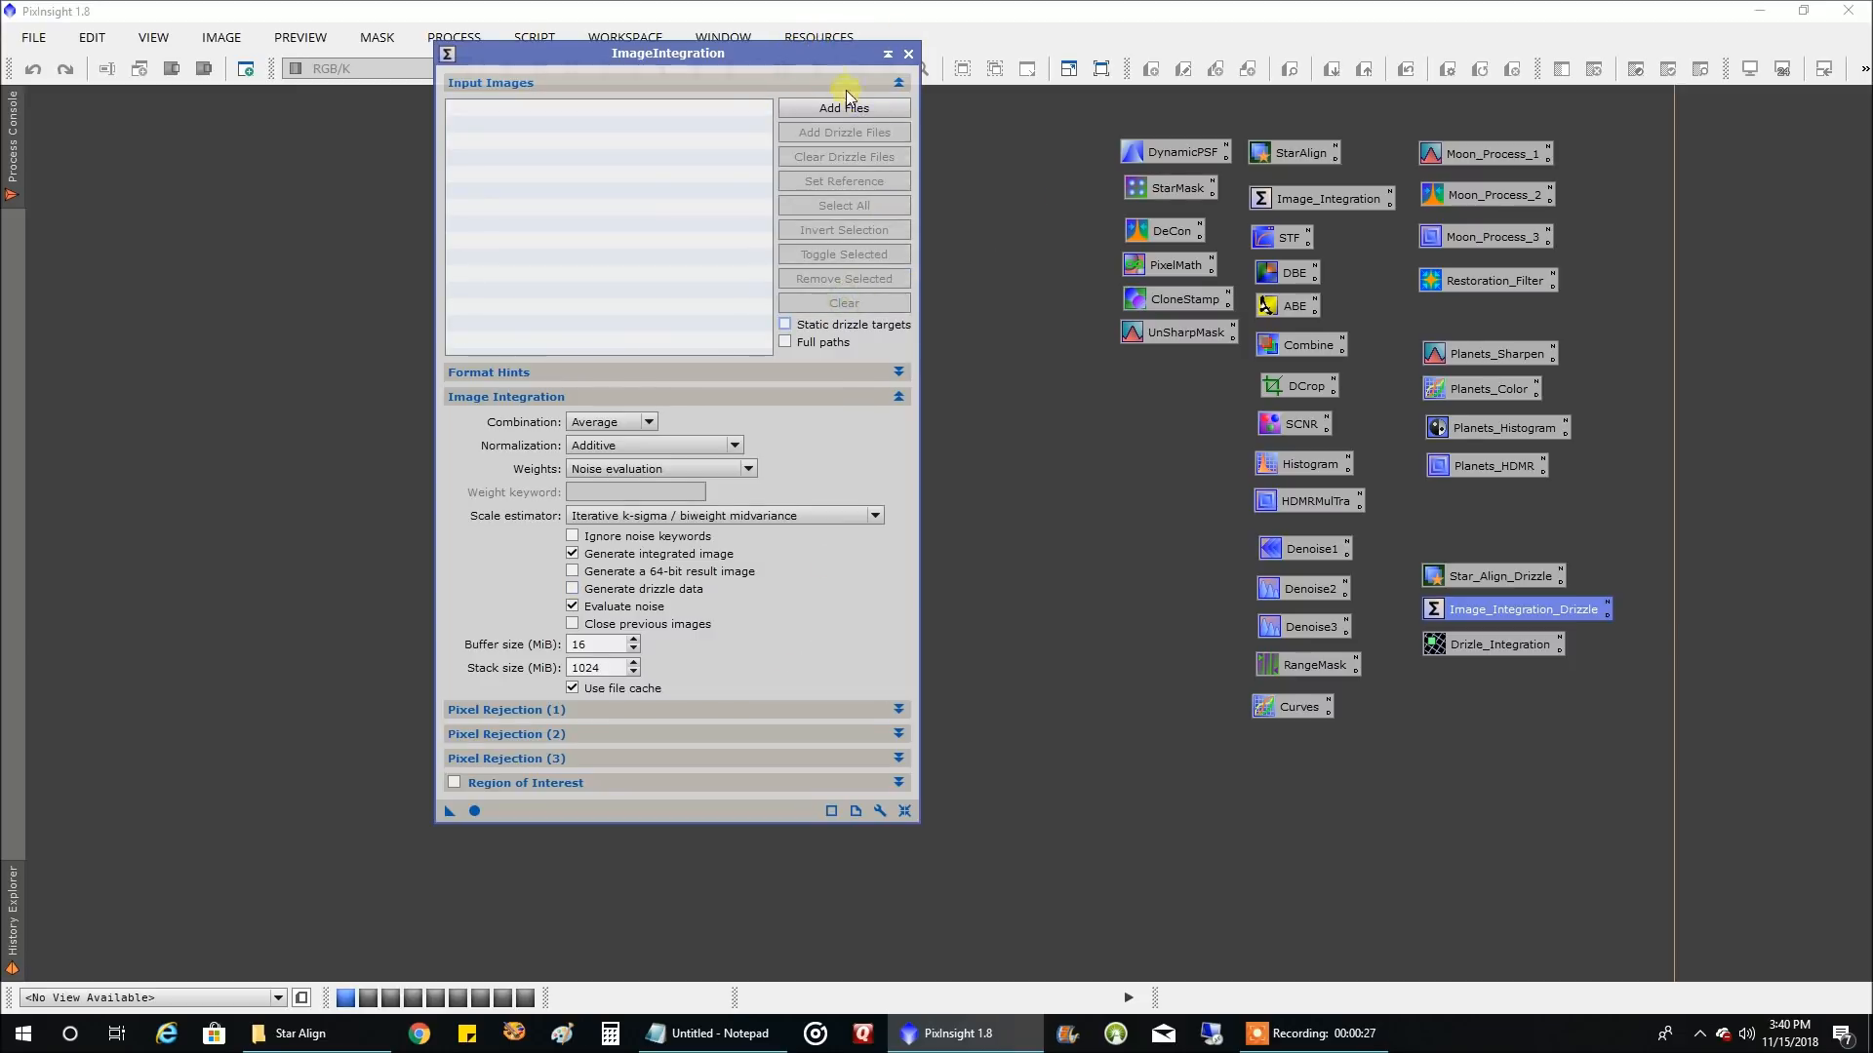
{"action": "left_click_drag", "start_coordinate": [826, 64], "coordinate": [866, 26]}
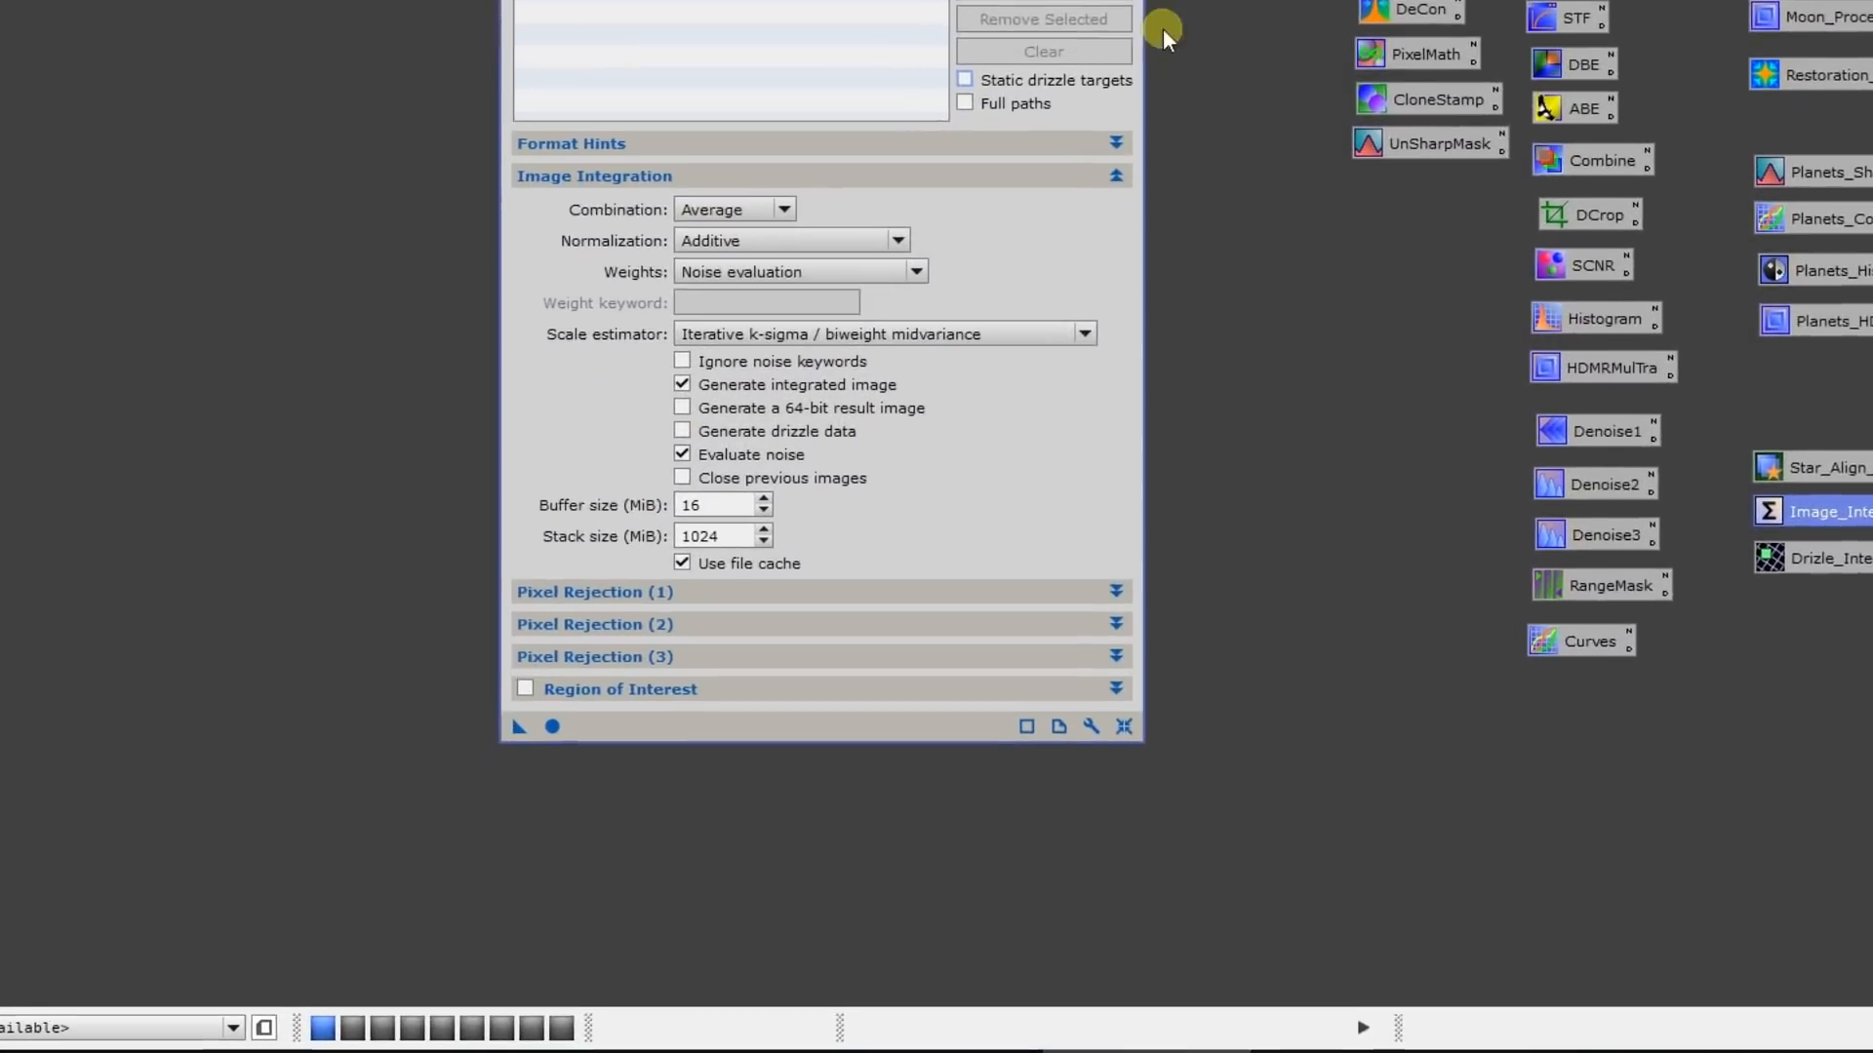
{"action": "left_click", "coordinate": [1019, 69]}
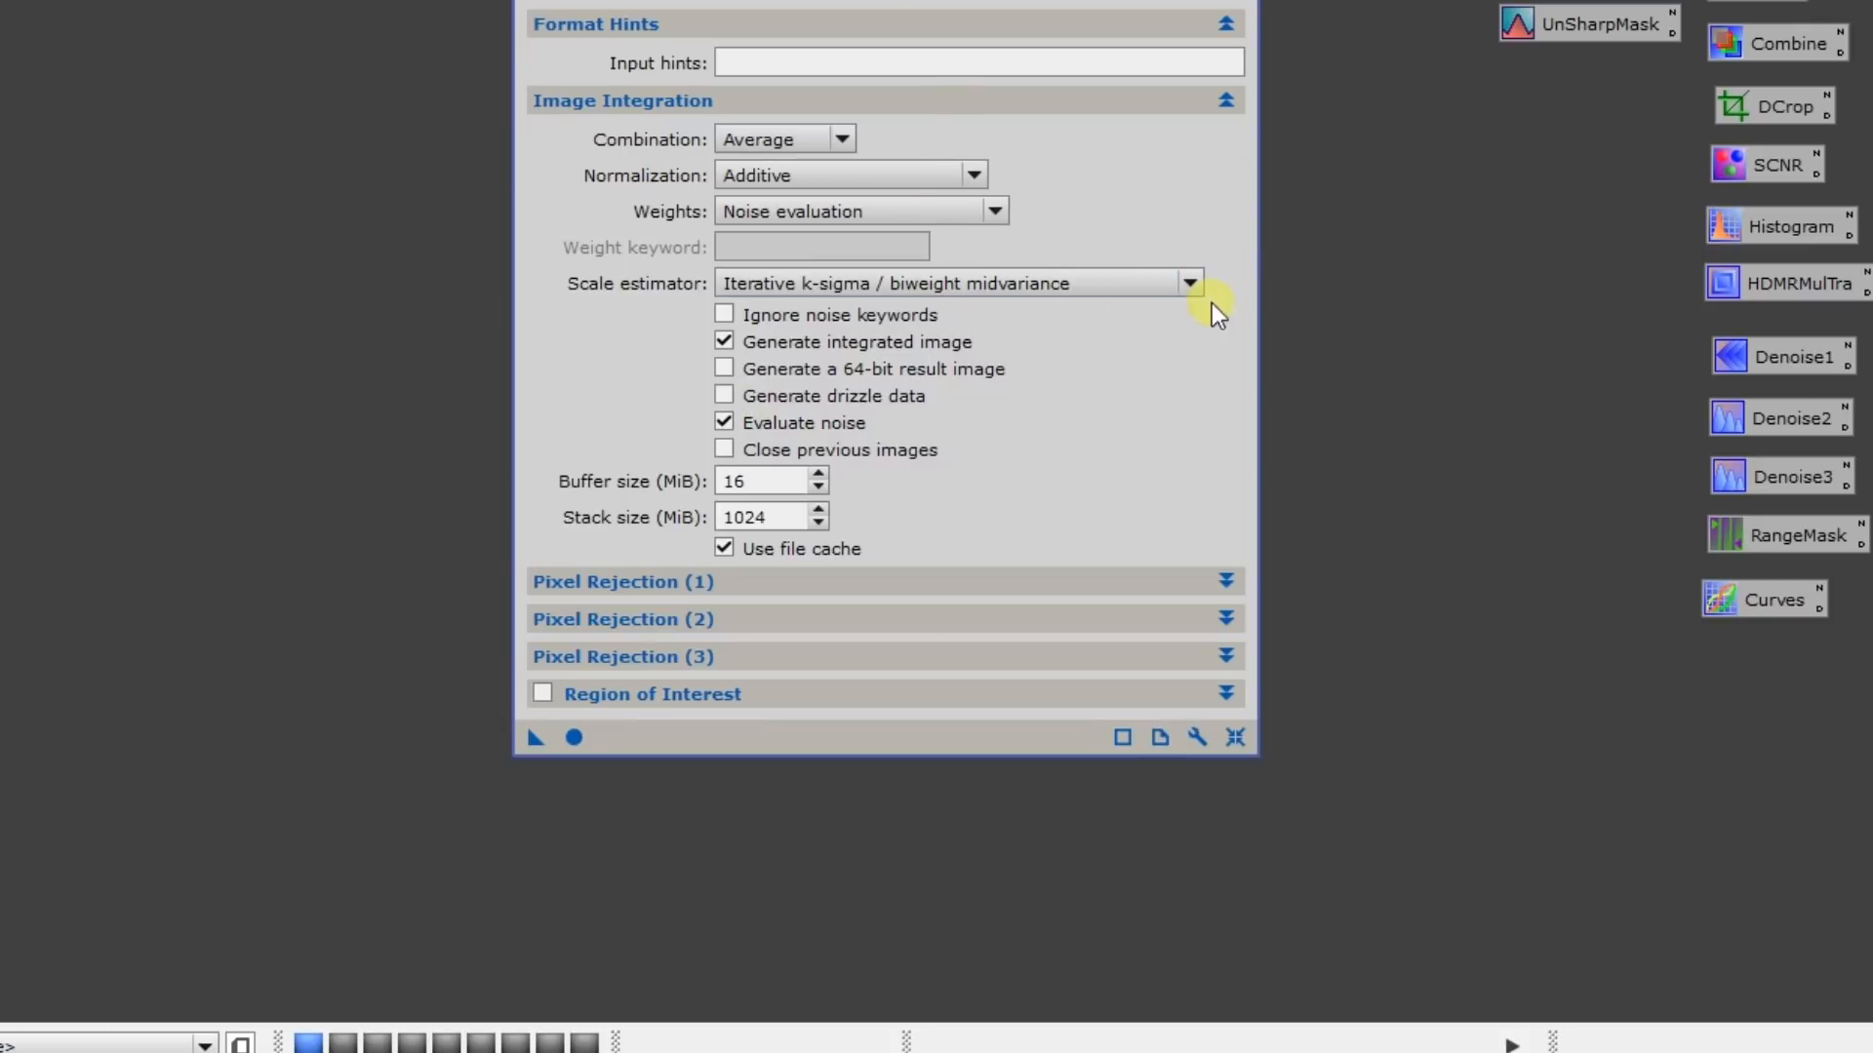
Review the settings in the Pixel Rejection (1), (2) and (3) and Region of Interest sections of ImageIntegration
{"action": "left_click", "coordinate": [1156, 107]}
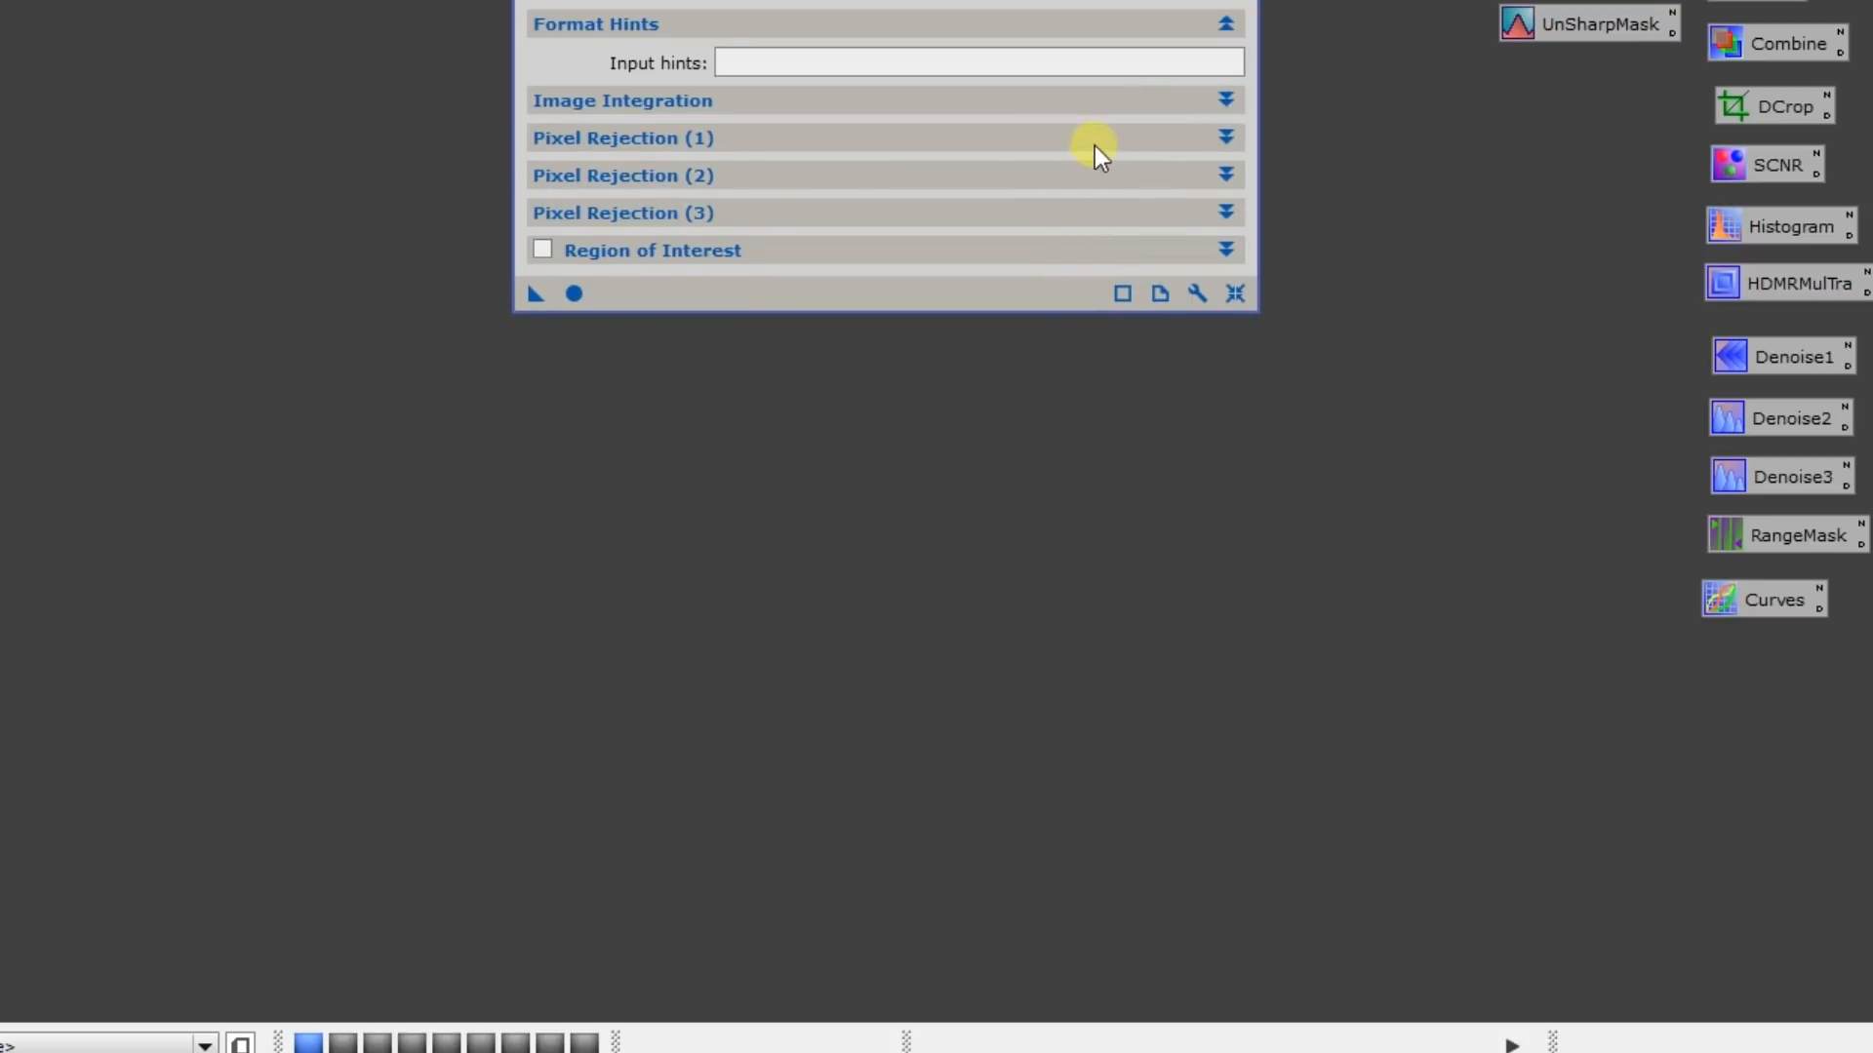
{"action": "left_click", "coordinate": [1095, 142]}
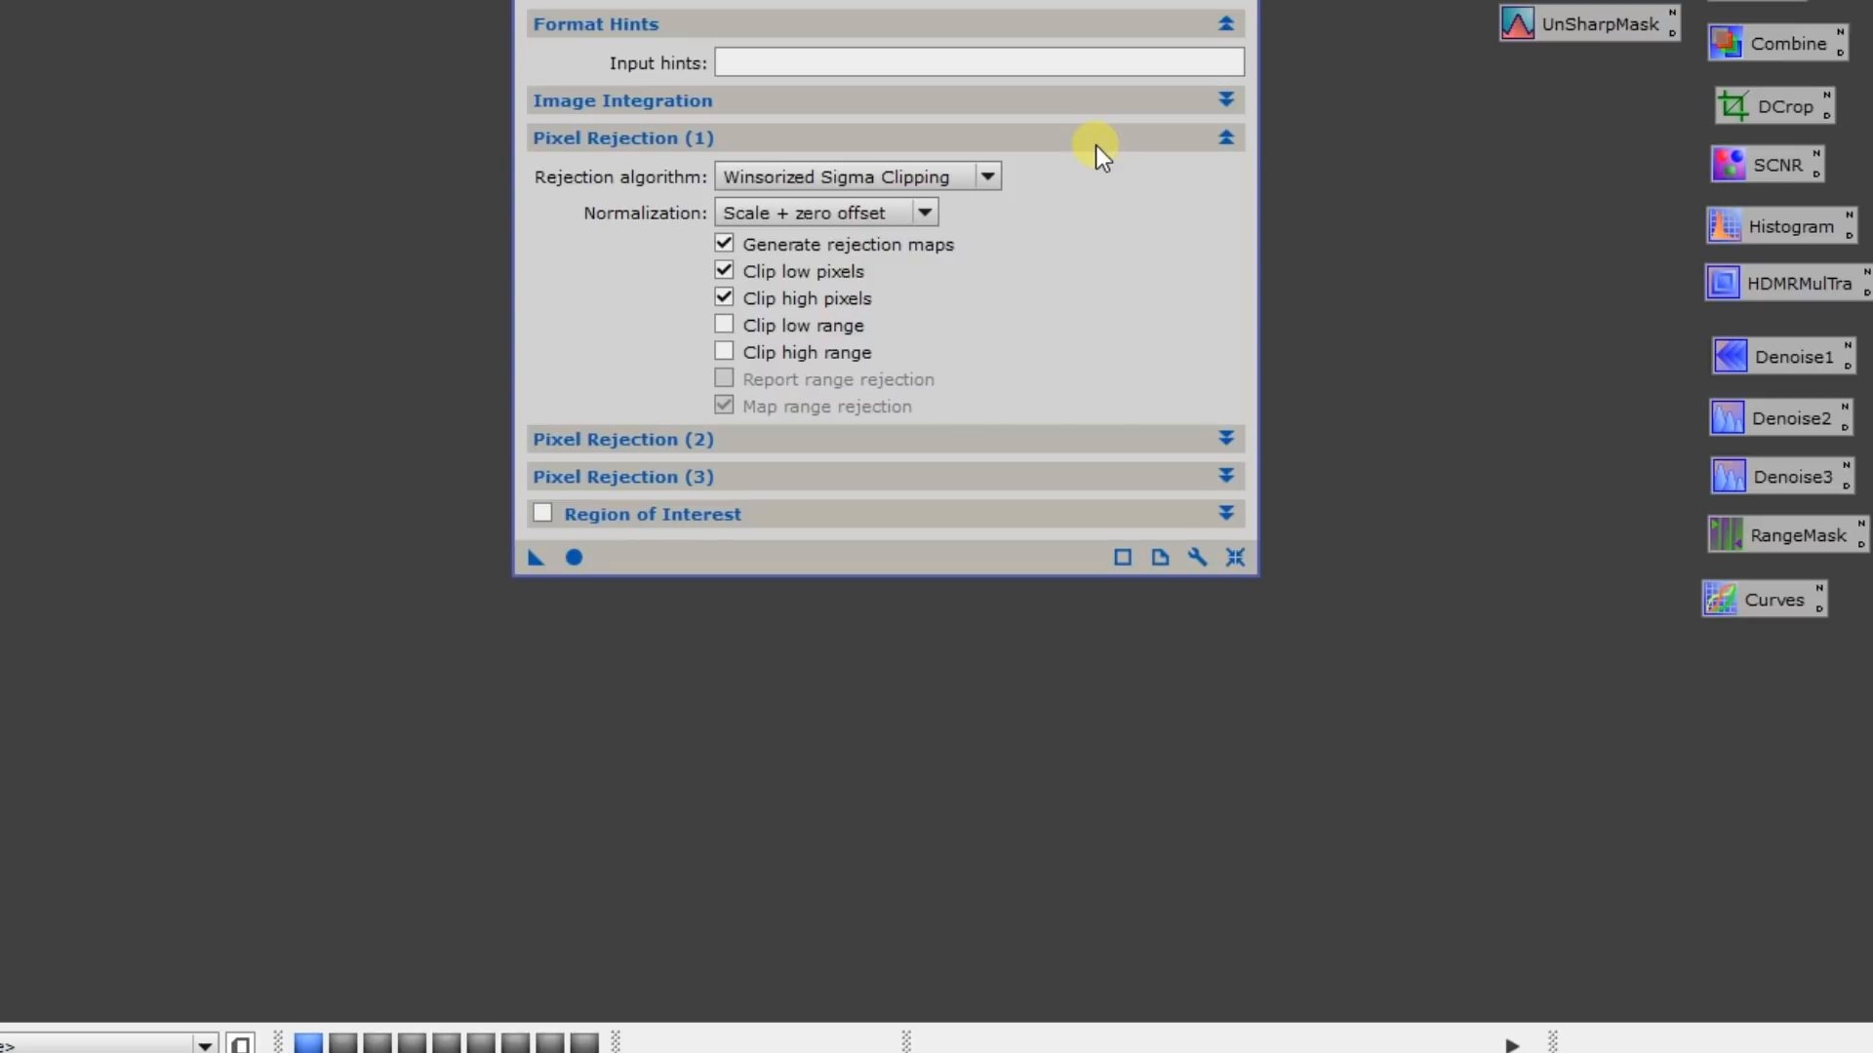
{"action": "left_click", "coordinate": [1097, 144]}
{"action": "left_click", "coordinate": [1080, 175]}
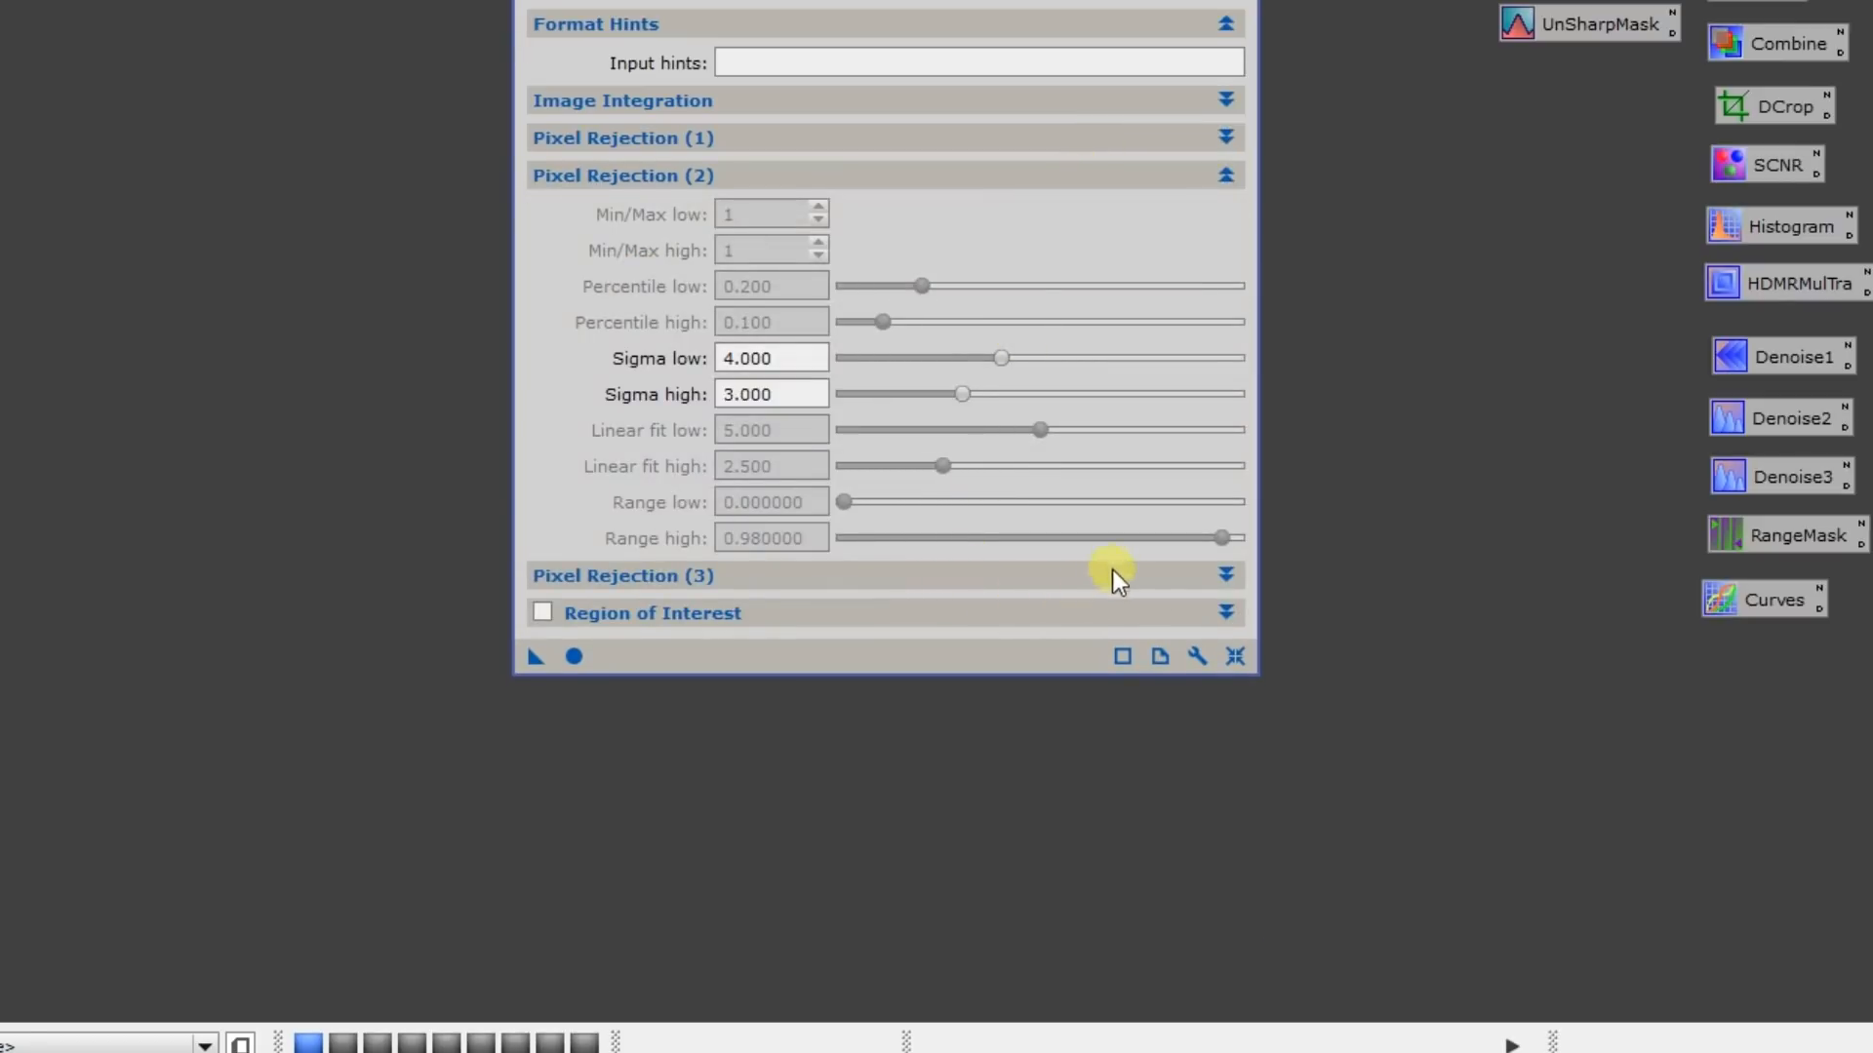
{"action": "left_click", "coordinate": [1096, 180]}
{"action": "left_click", "coordinate": [1056, 219]}
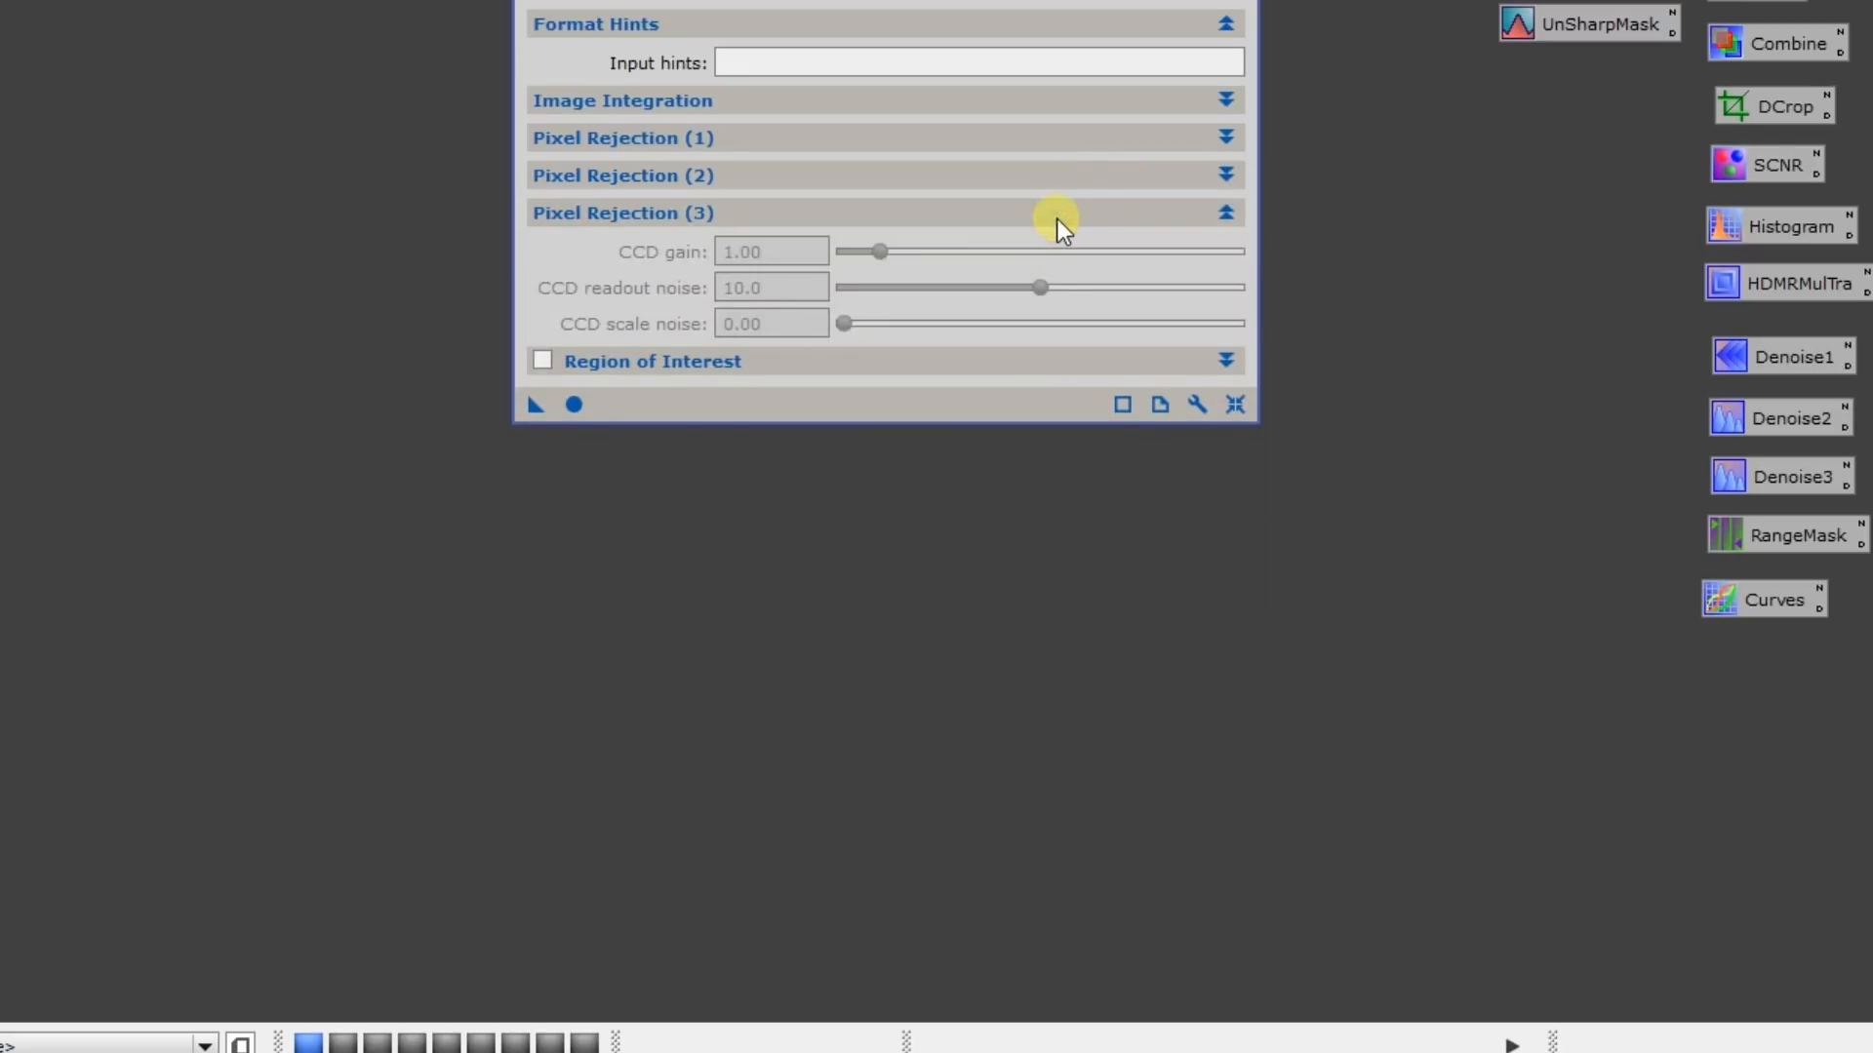
{"action": "left_click", "coordinate": [1056, 218]}
{"action": "left_click", "coordinate": [1028, 258]}
{"action": "left_click", "coordinate": [1028, 258]}
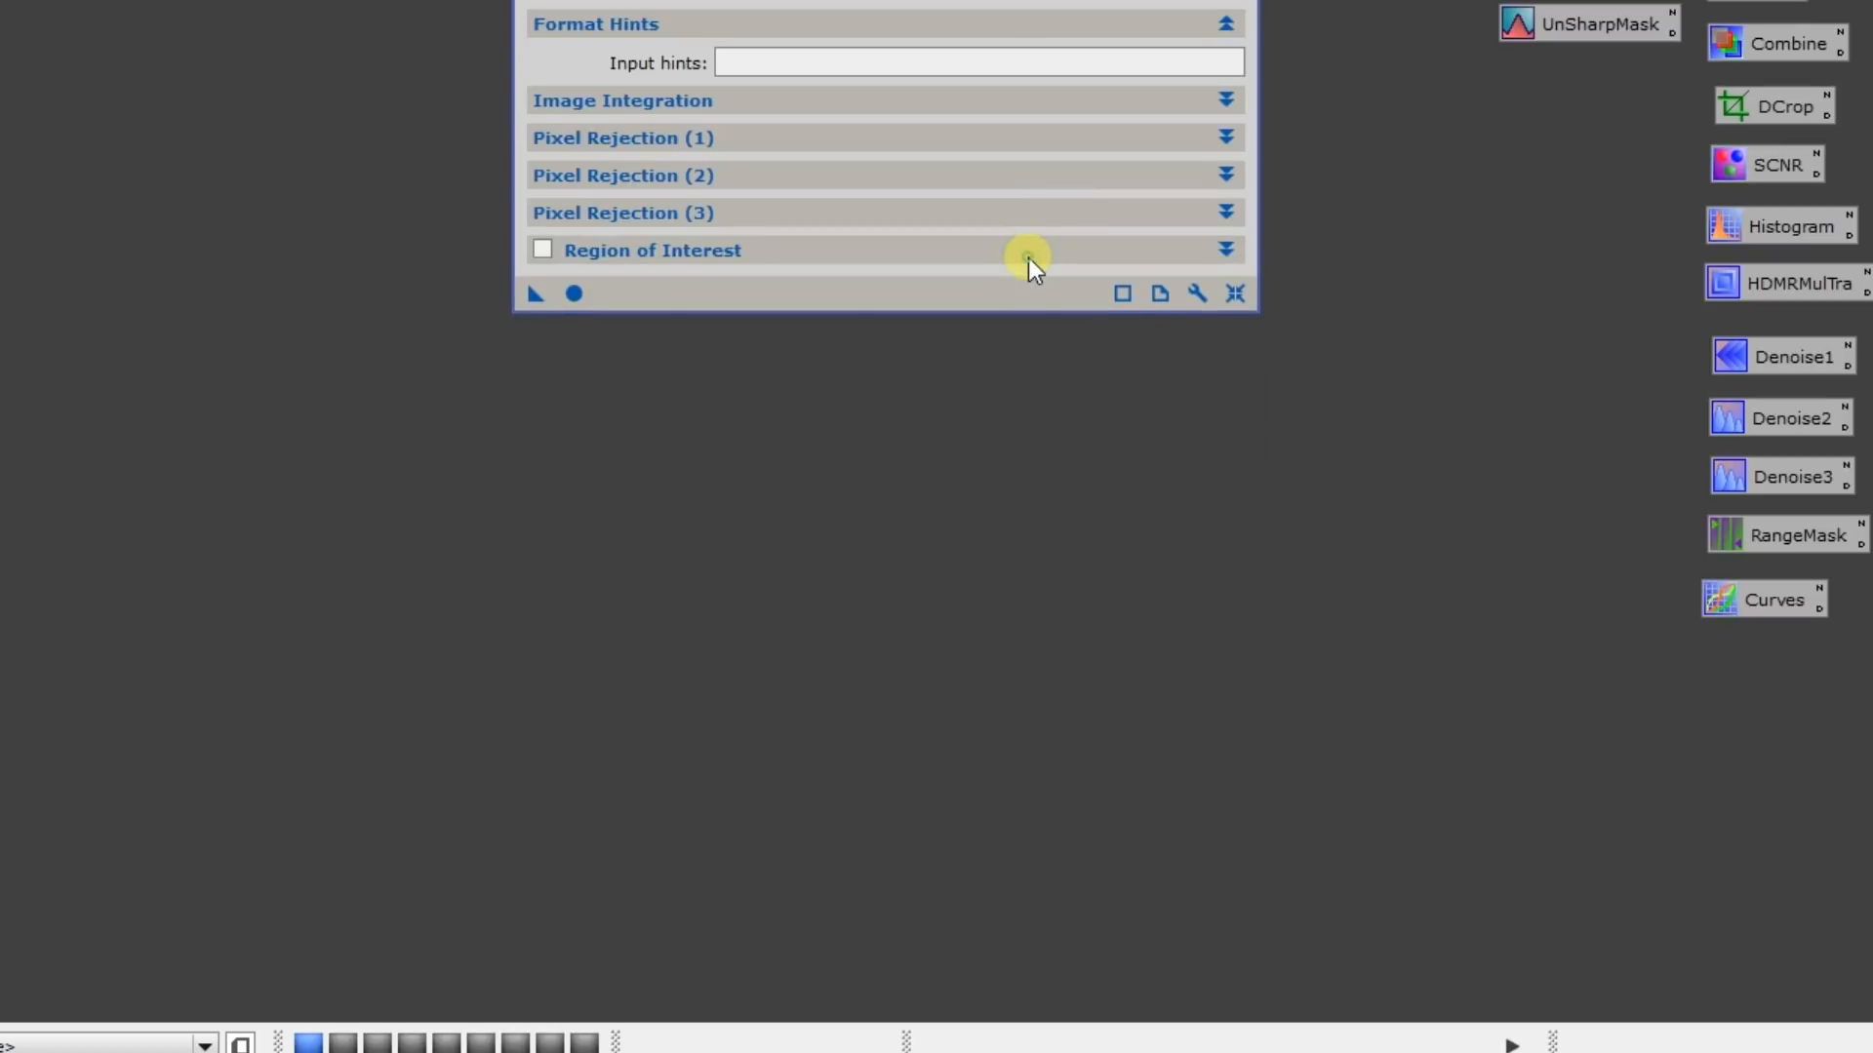
{"action": "left_click", "coordinate": [1007, 105]}
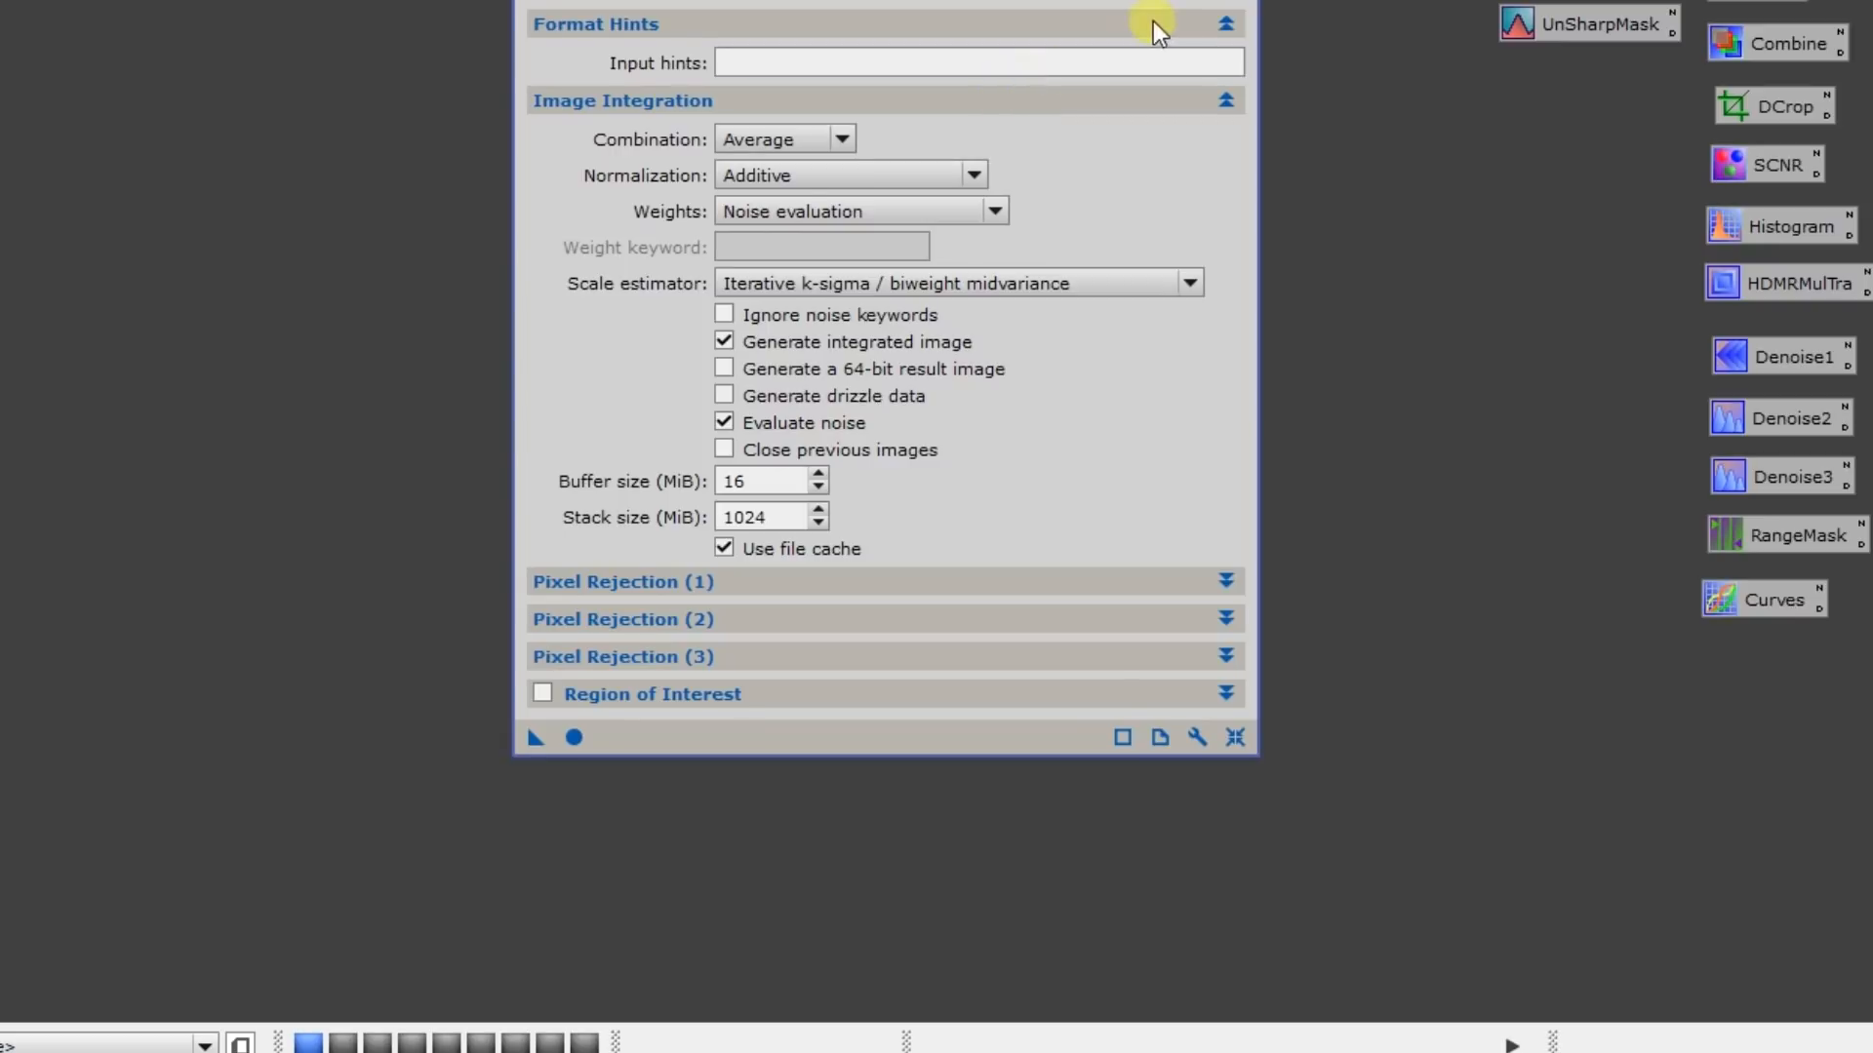
Browse to the Horsehead Star Align folder for new input images and select all of its registered frames
{"action": "left_click_drag", "start_coordinate": [624, 0], "coordinate": [745, 44]}
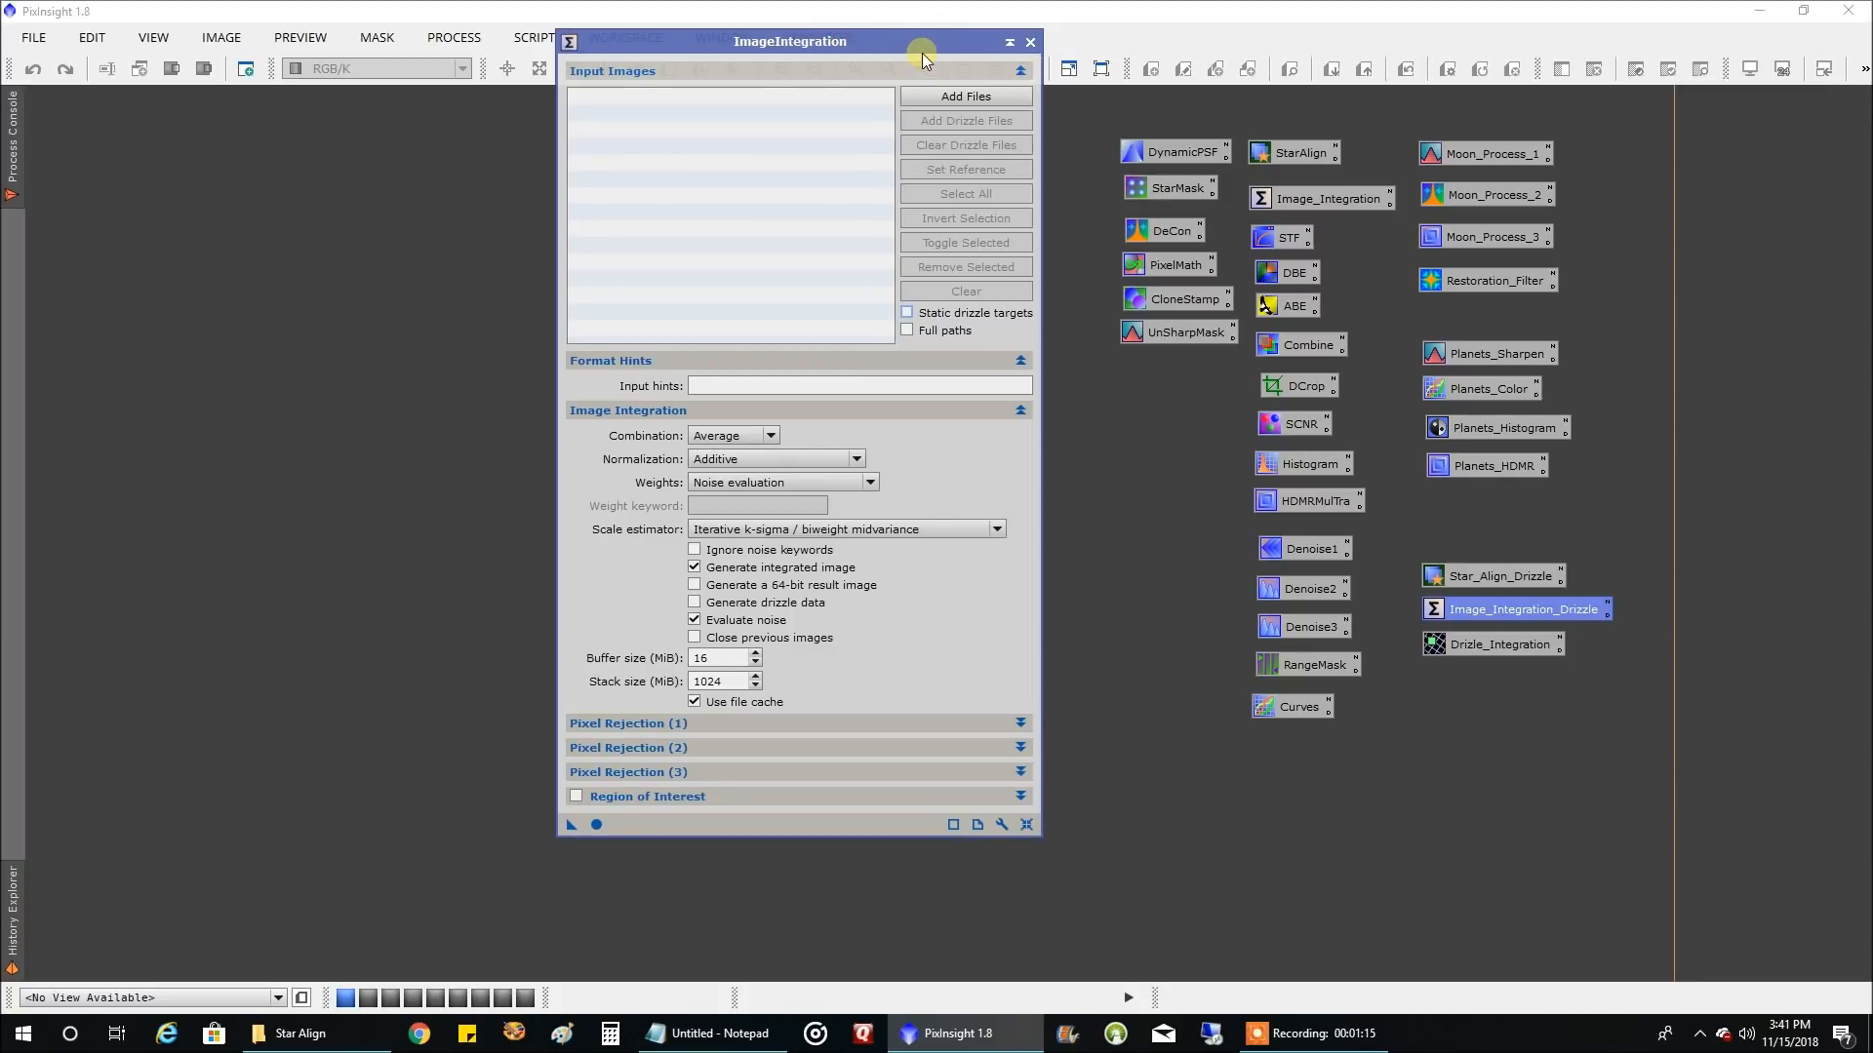
{"action": "left_click", "coordinate": [931, 94]}
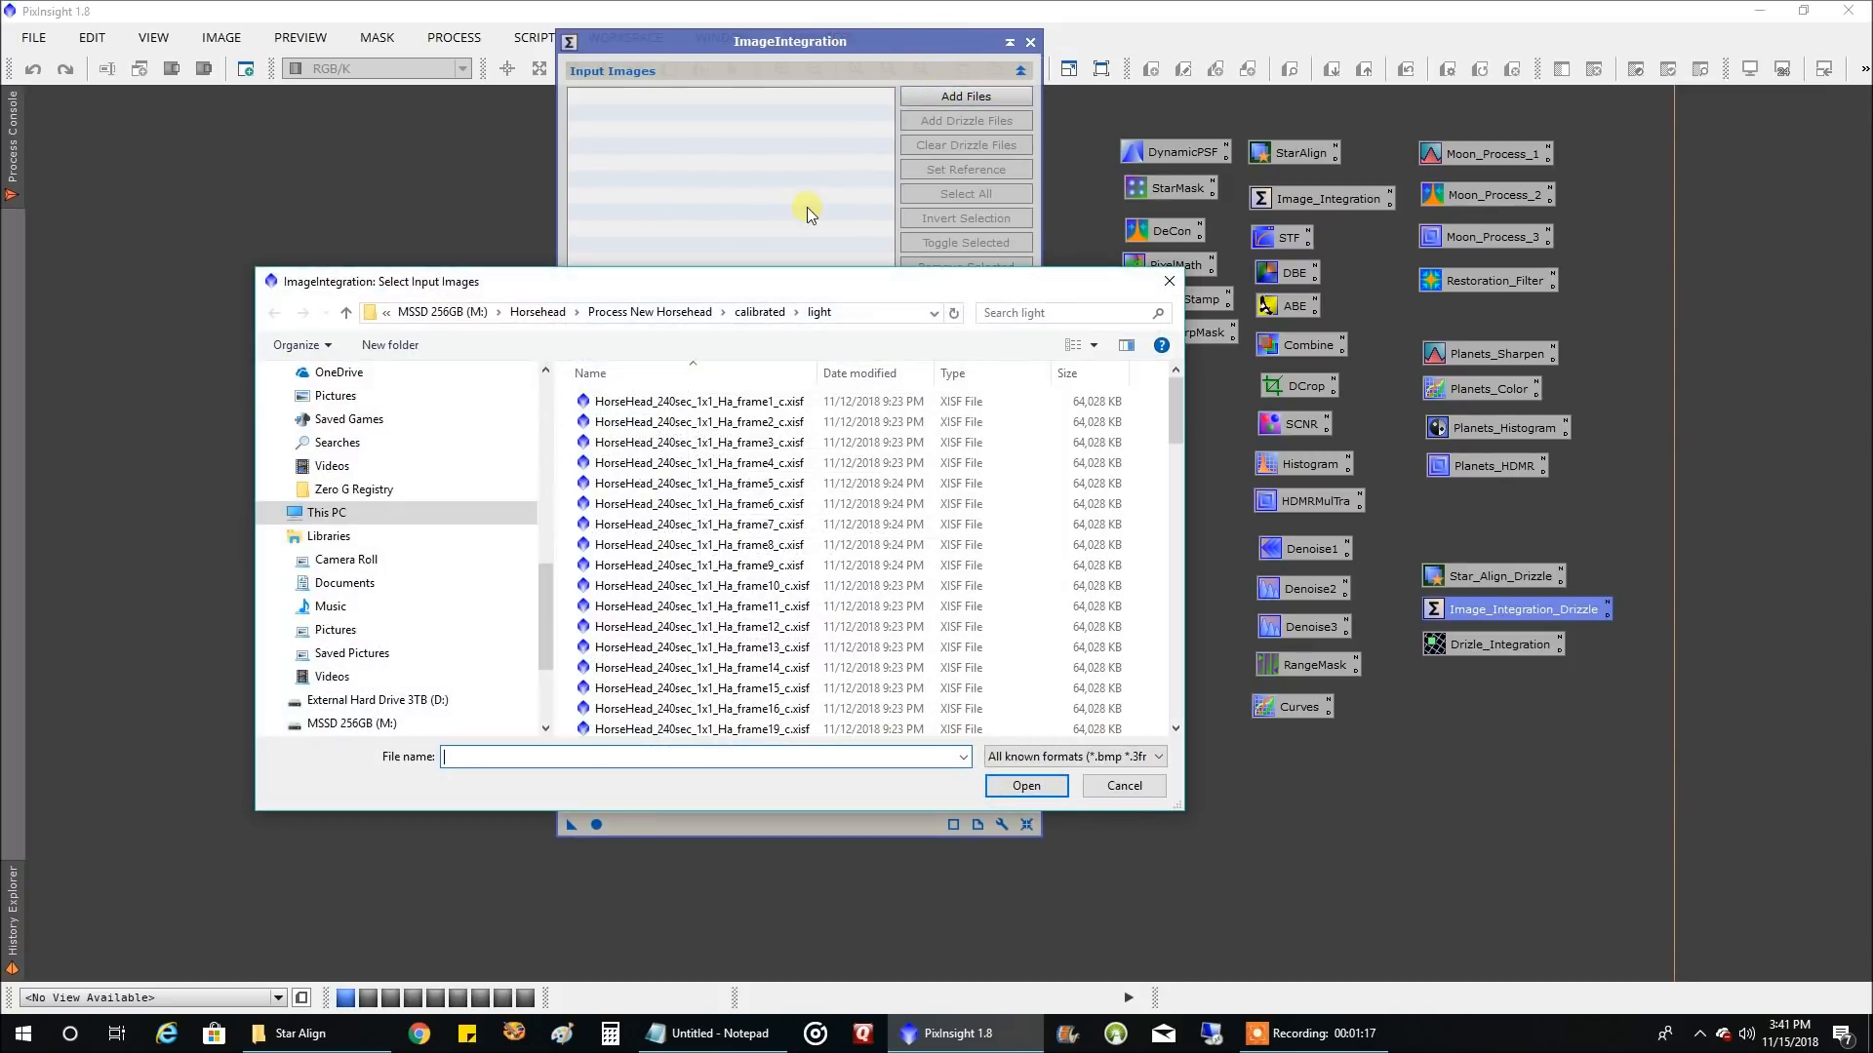
{"action": "left_click", "coordinate": [570, 314]}
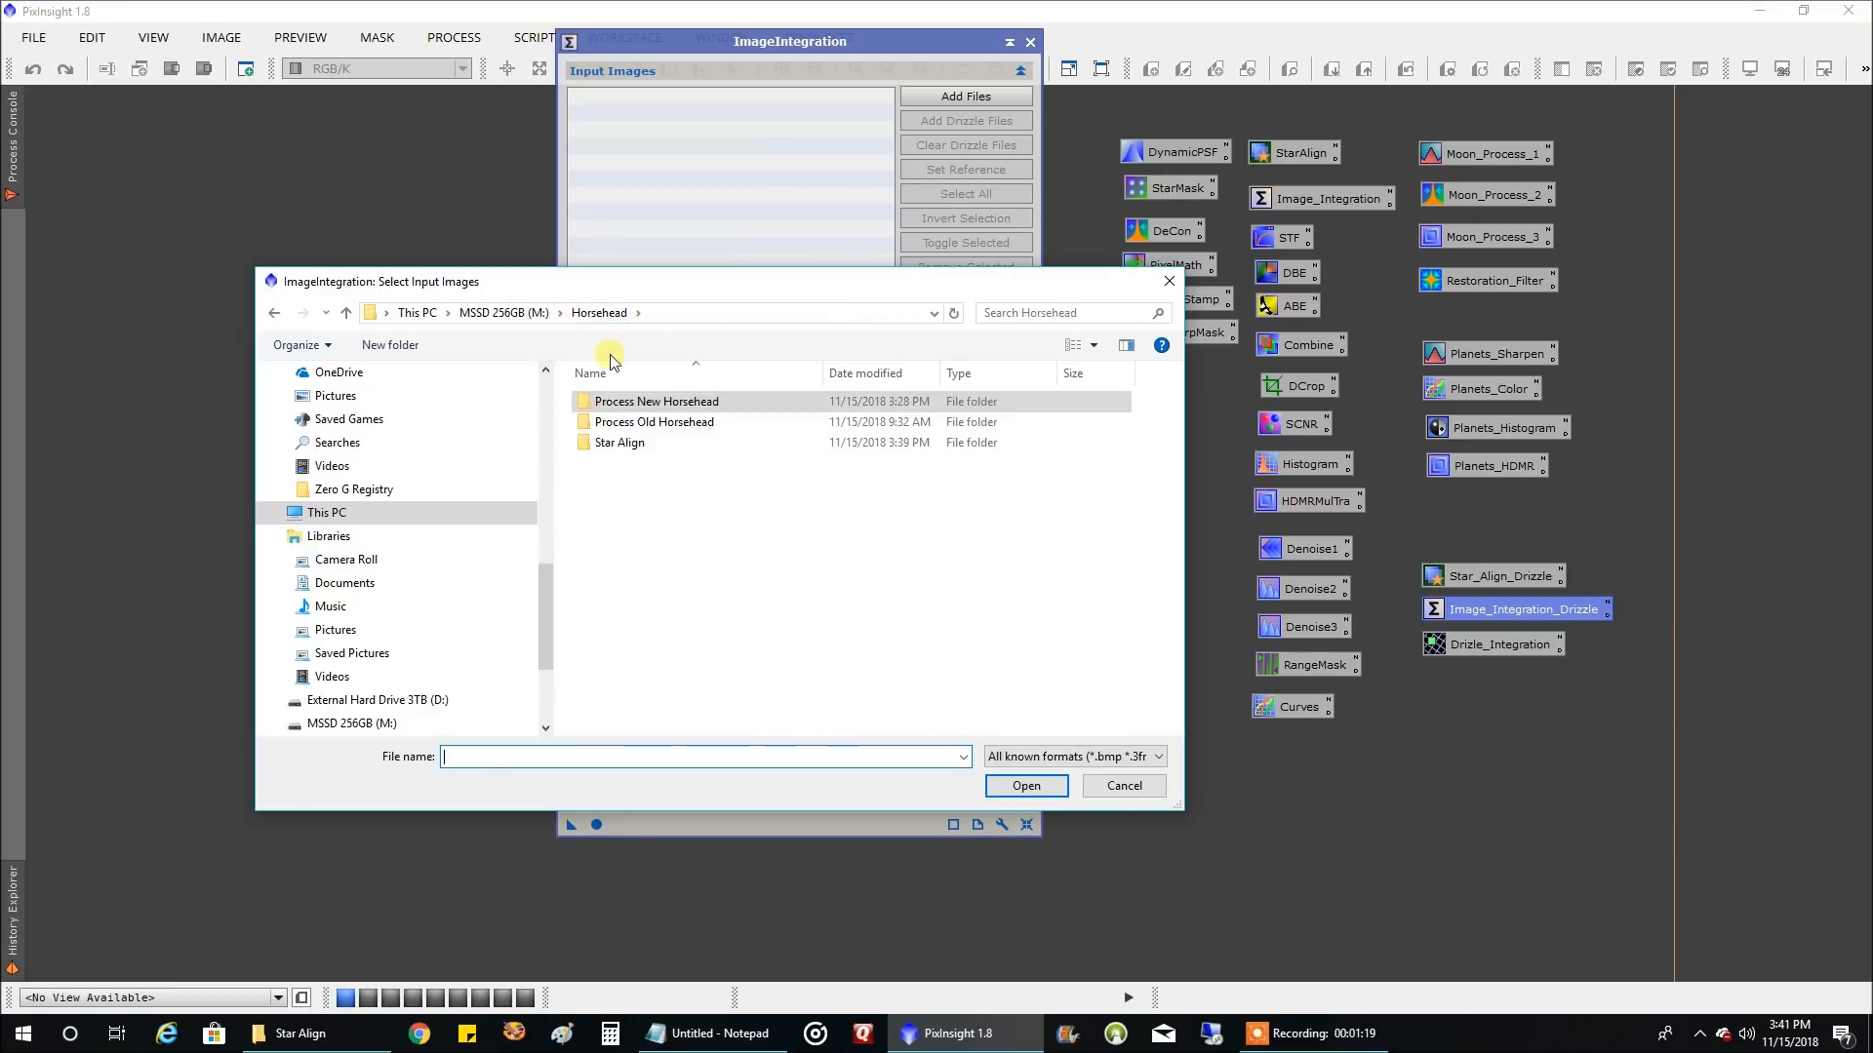
{"action": "double_click", "coordinate": [643, 444]}
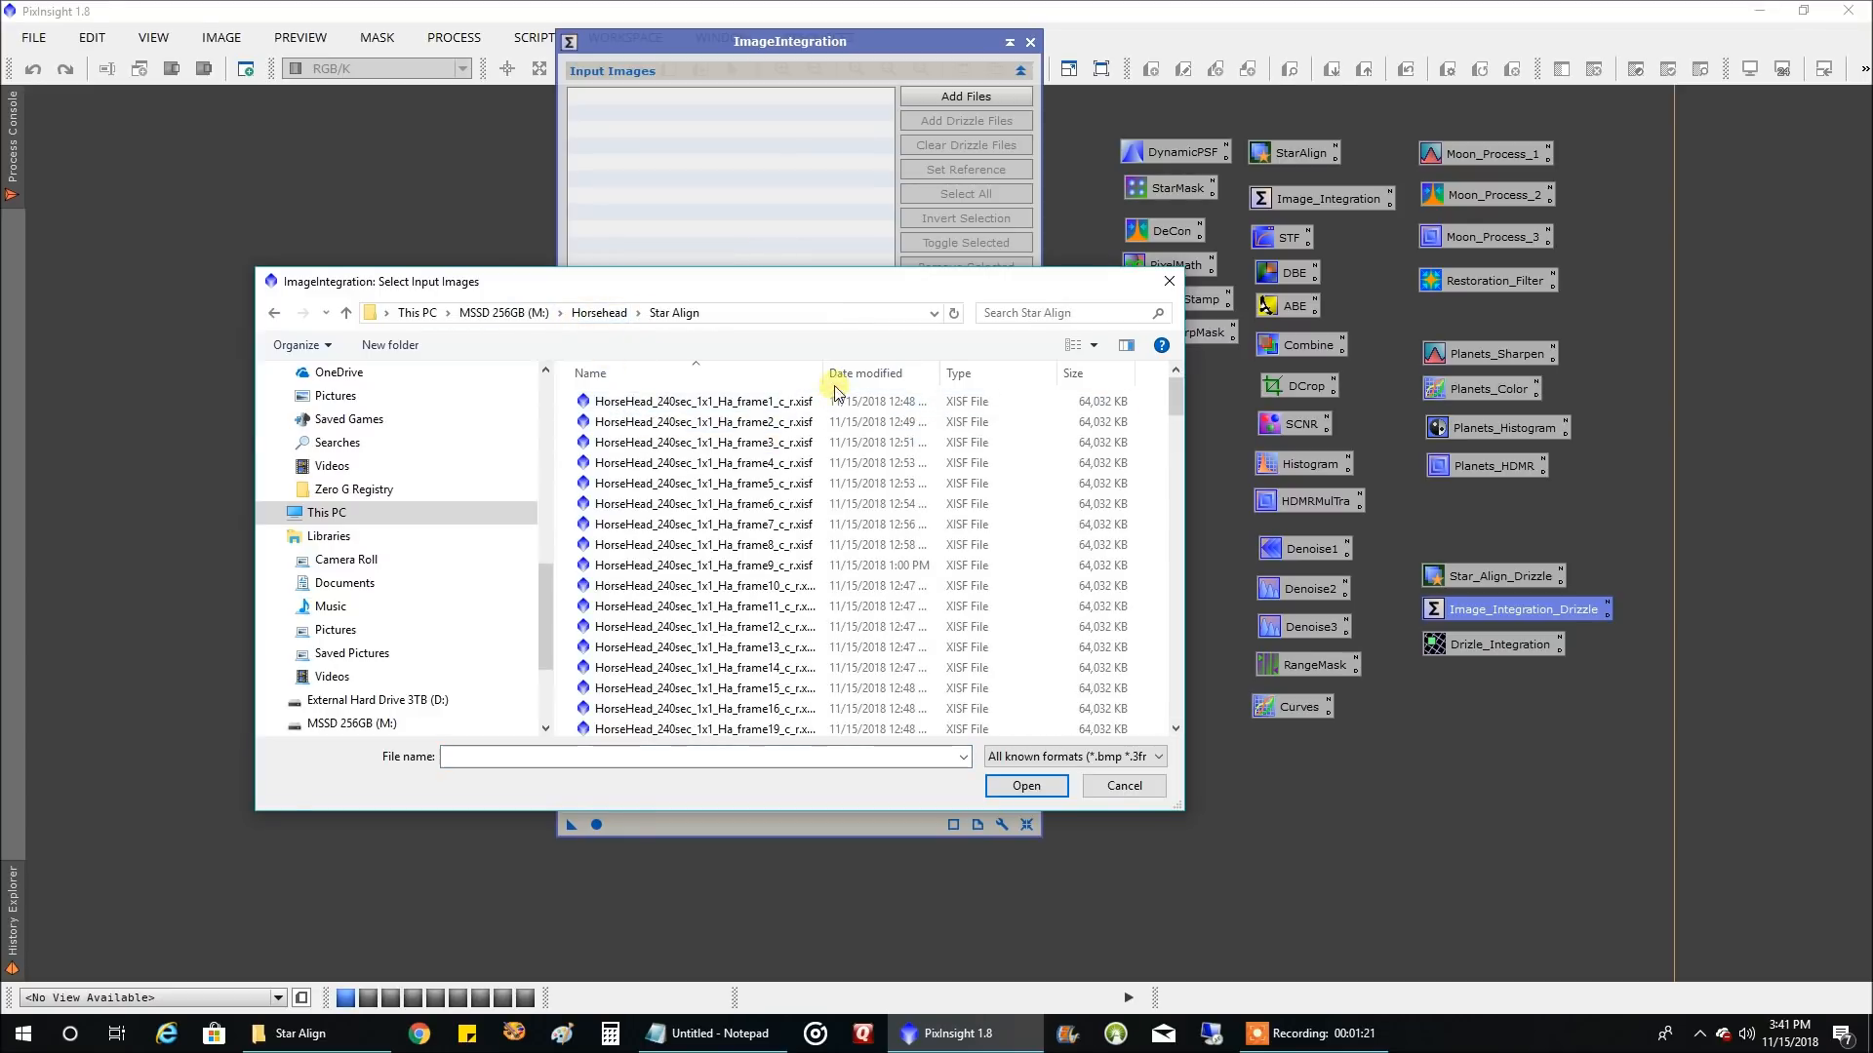
{"action": "left_click_drag", "start_coordinate": [824, 374], "coordinate": [894, 374]}
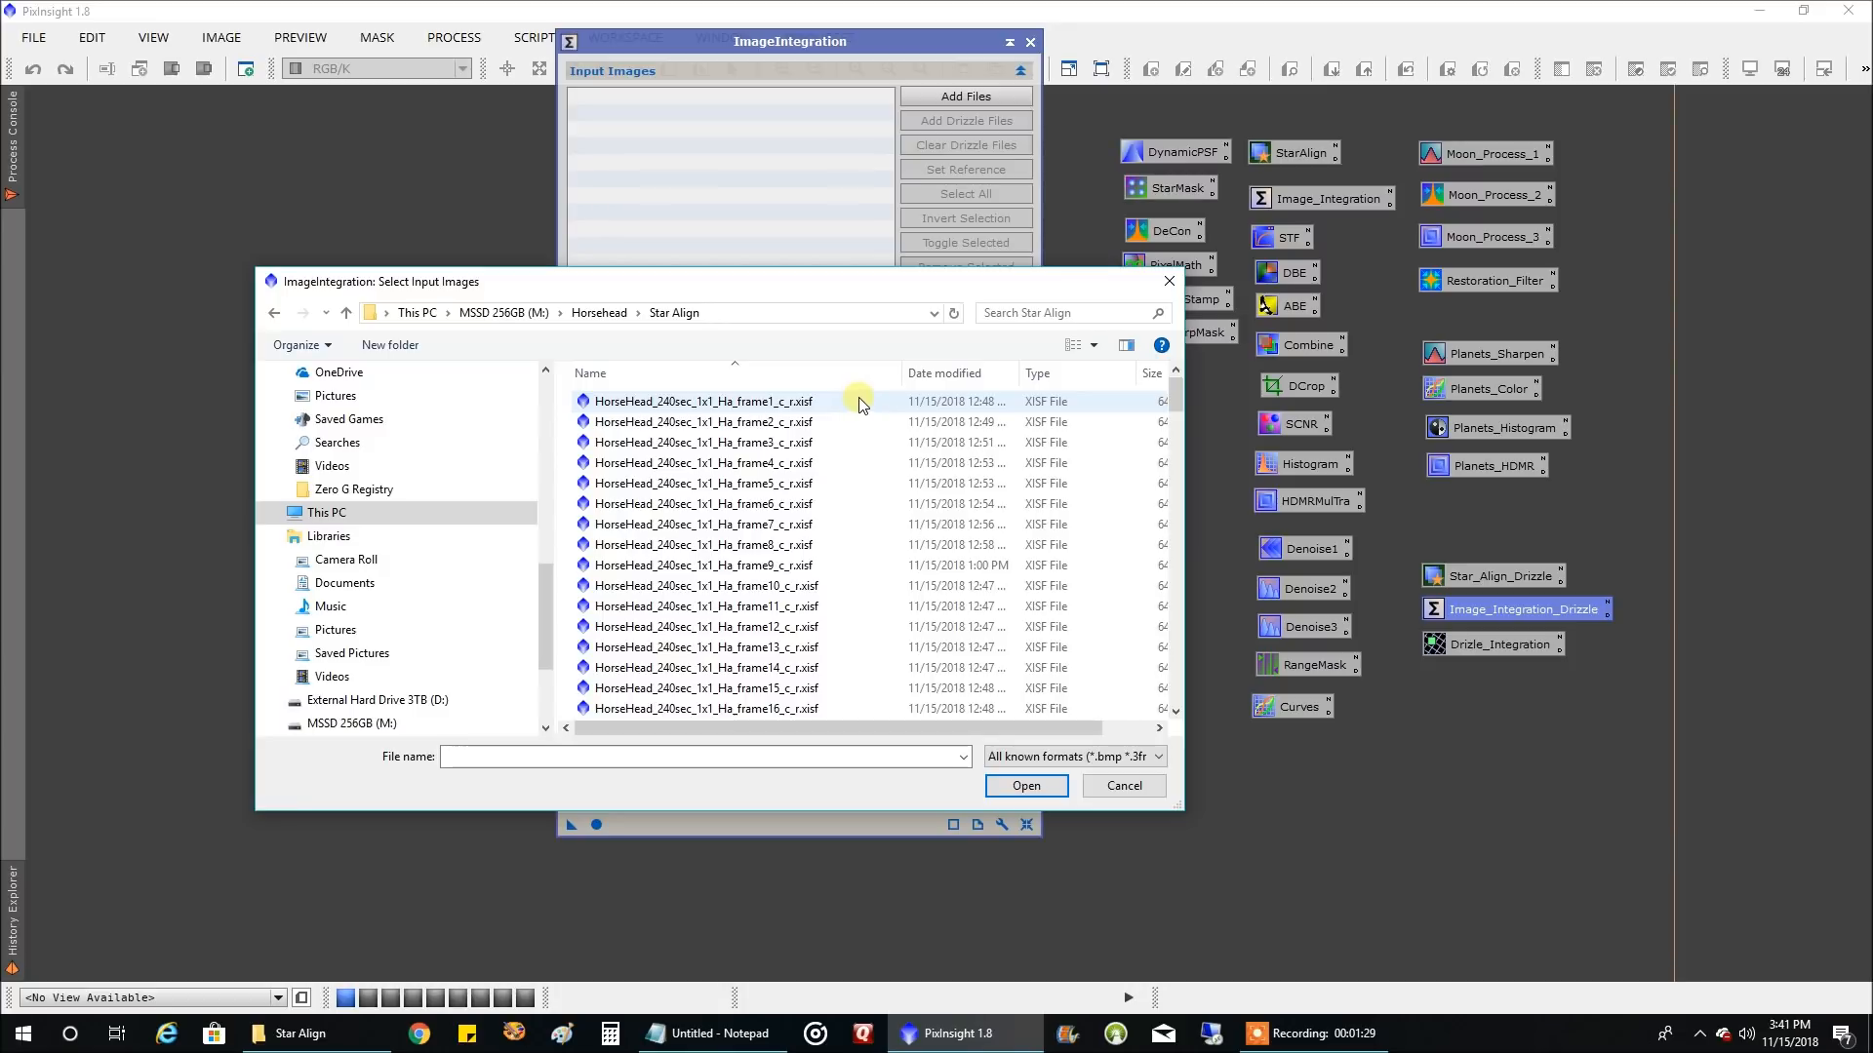
{"action": "key", "text": "ctrl+a"}
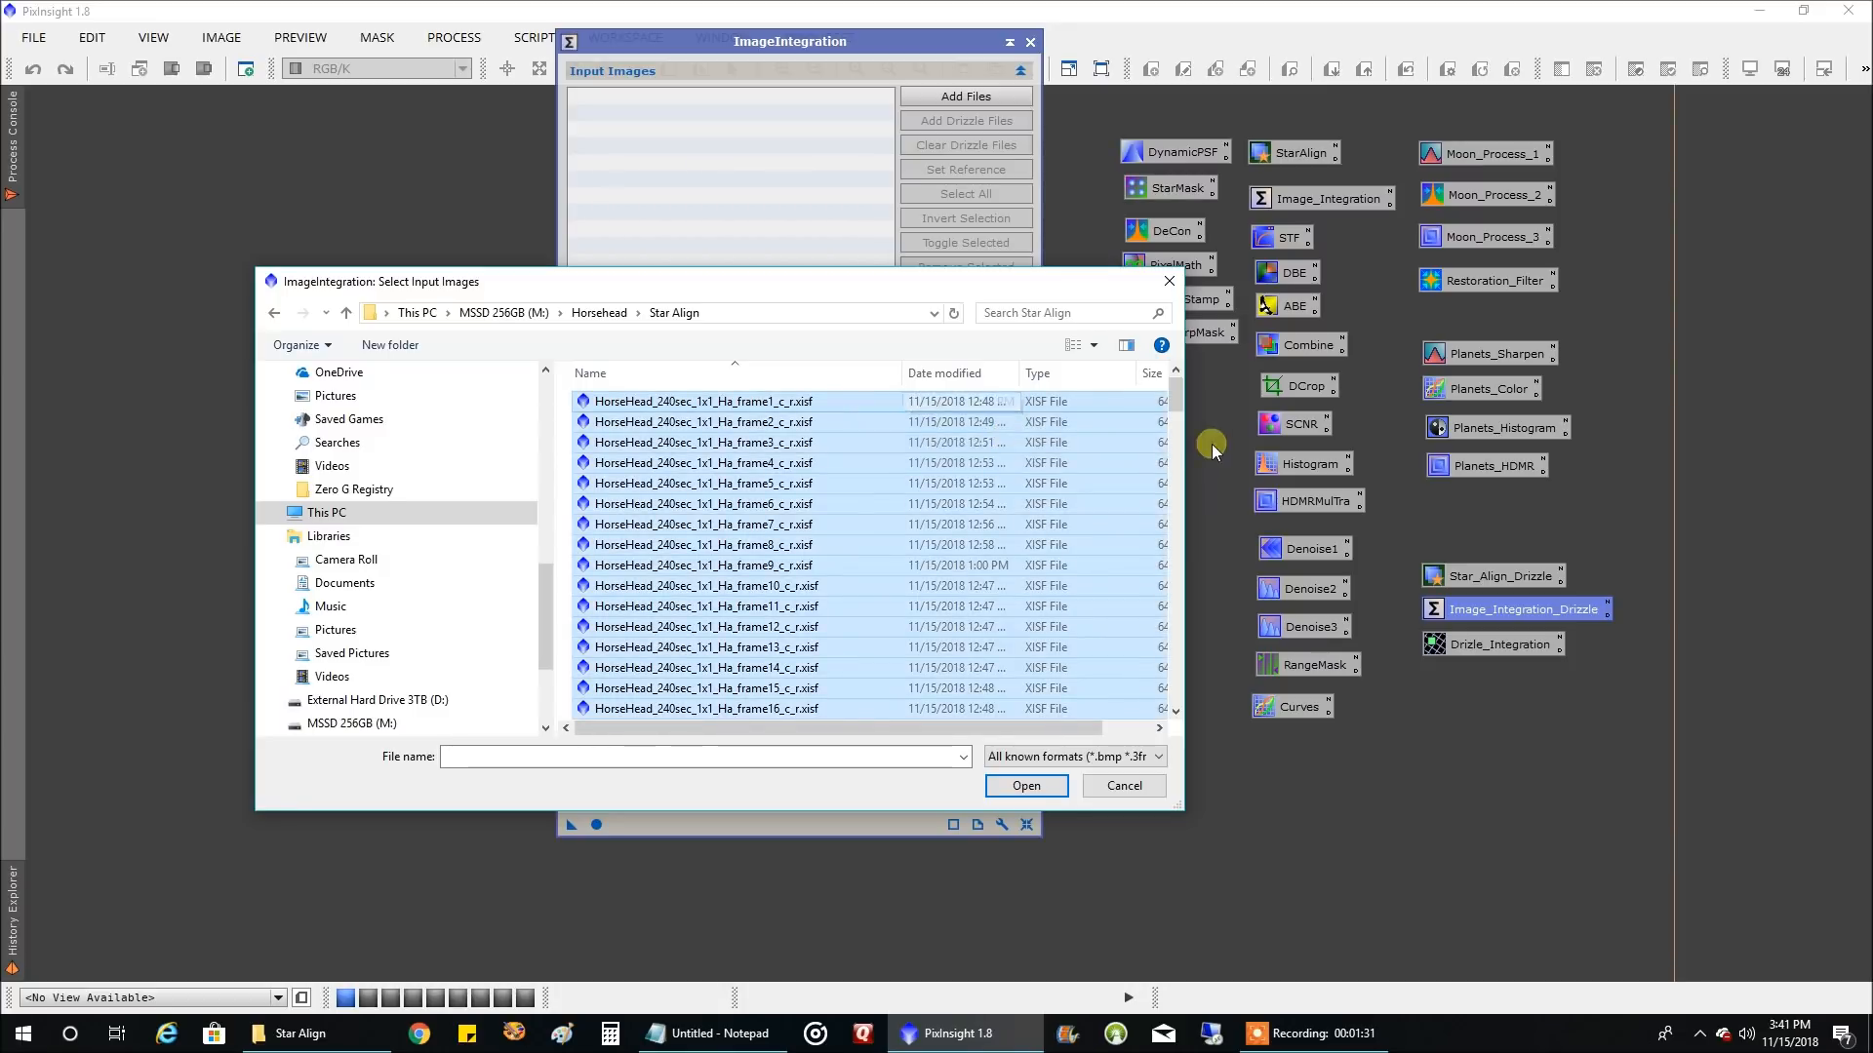
Exclude the IC 434_120sec_1x1_OIII frames 1 to 16 from the selection, keeping all old and new Ha frames selected
{"action": "left_click_drag", "start_coordinate": [1182, 402], "coordinate": [1172, 582]}
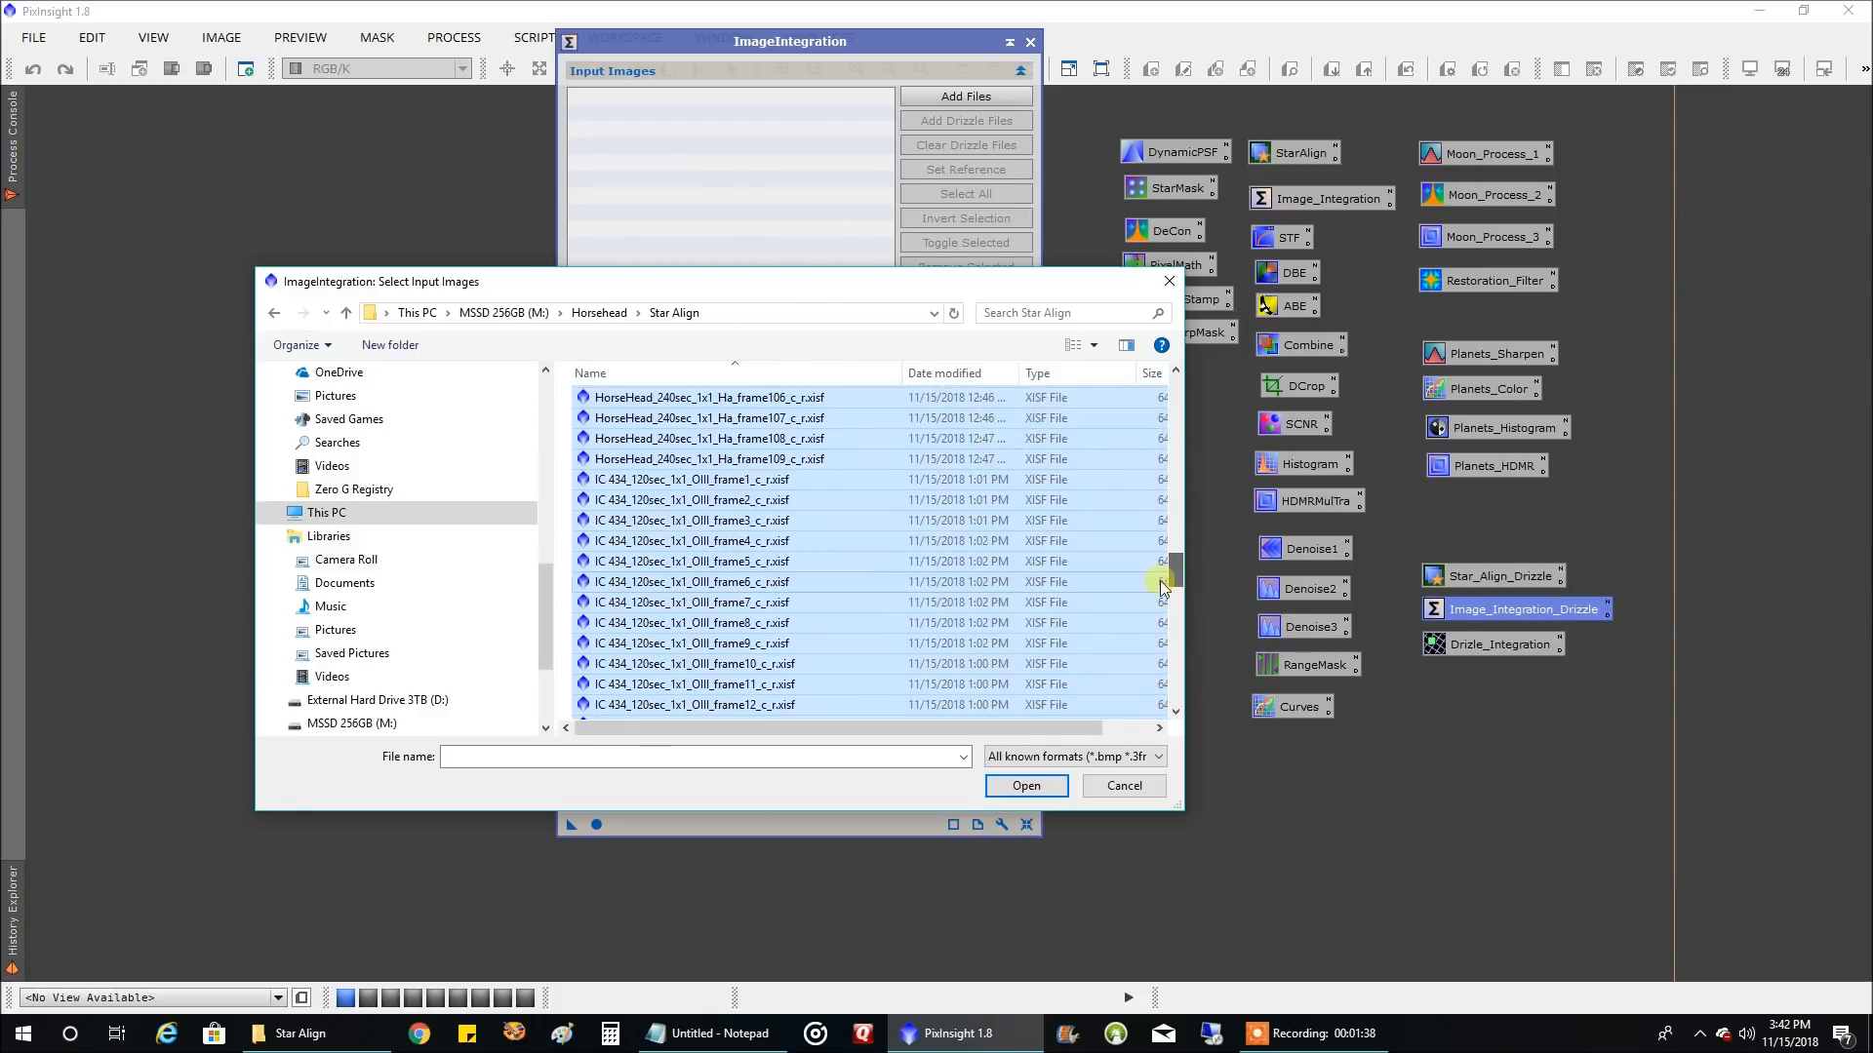
{"action": "left_click", "coordinate": [780, 482], "text": "ctrl"}
{"action": "left_click", "coordinate": [785, 500], "text": "ctrl"}
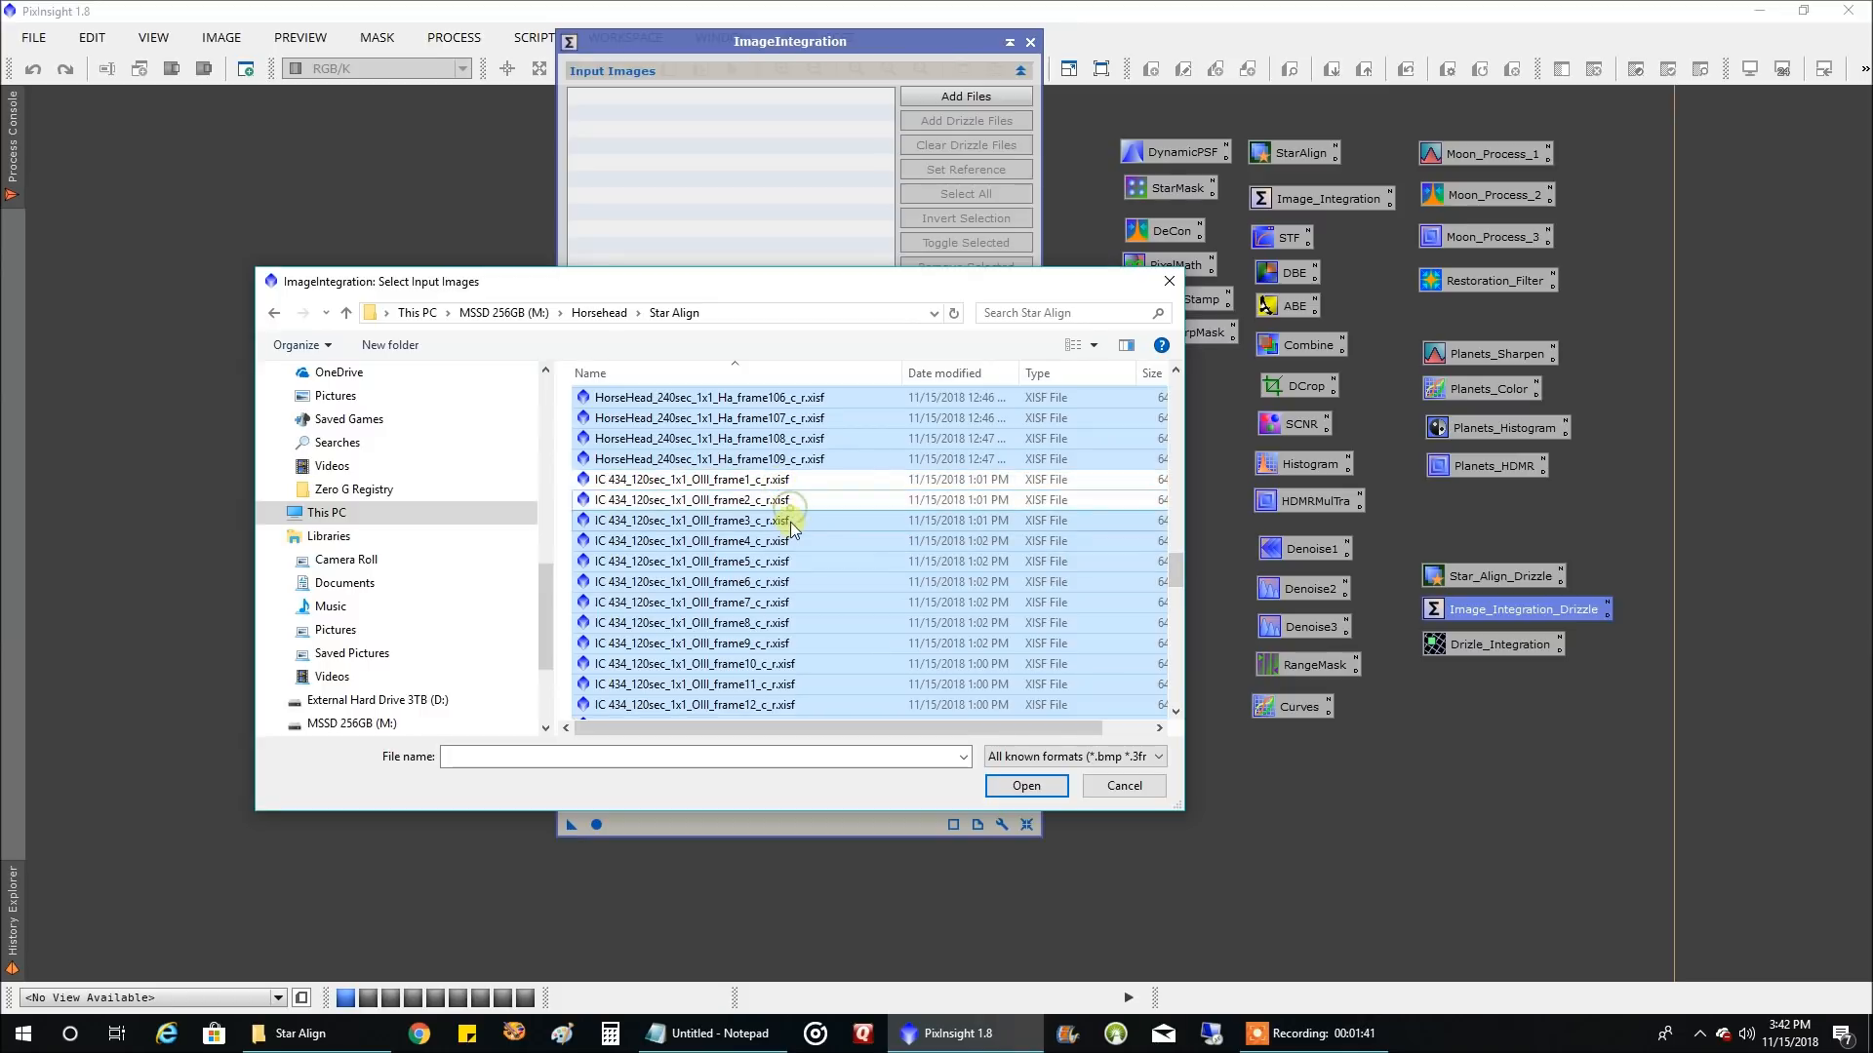
{"action": "left_click", "coordinate": [790, 521], "text": "ctrl"}
{"action": "left_click", "coordinate": [793, 542], "text": "ctrl"}
{"action": "left_click", "coordinate": [794, 562], "text": "ctrl"}
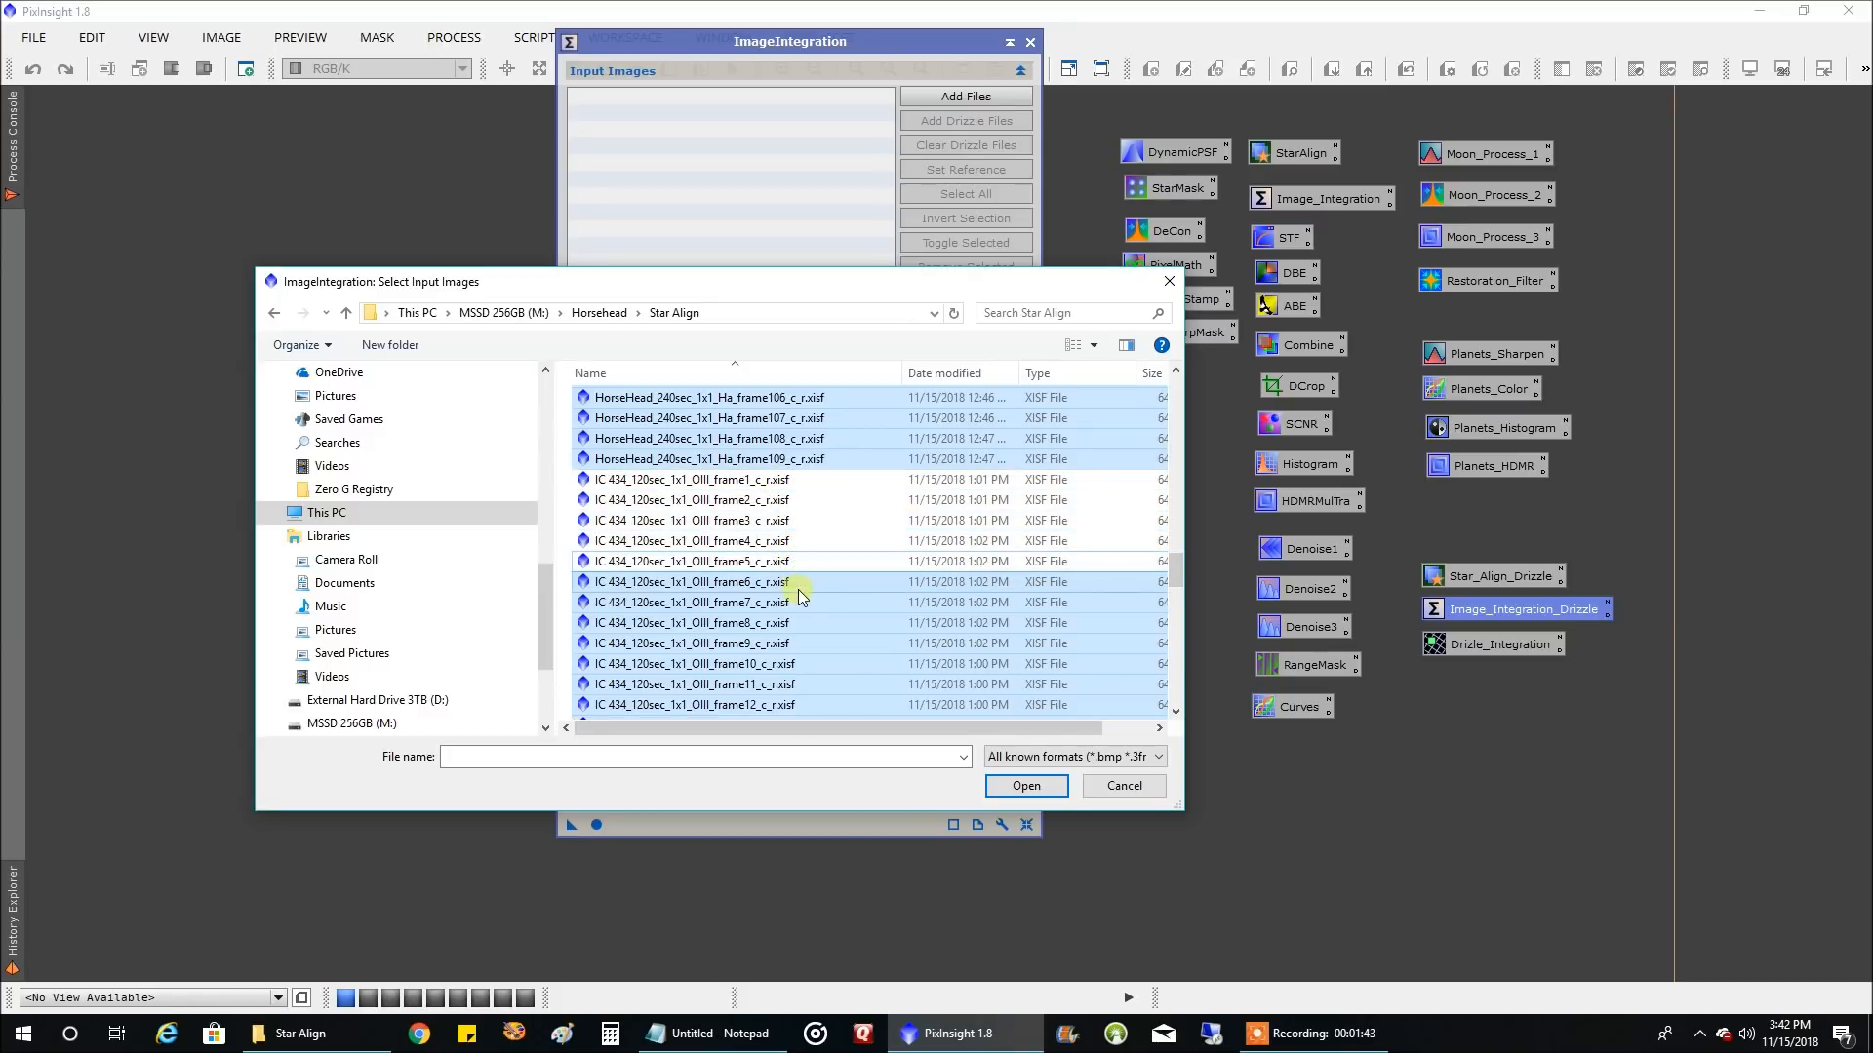
{"action": "left_click", "coordinate": [797, 582], "text": "ctrl"}
{"action": "left_click", "coordinate": [798, 605], "text": "ctrl"}
{"action": "left_click", "coordinate": [800, 624], "text": "ctrl"}
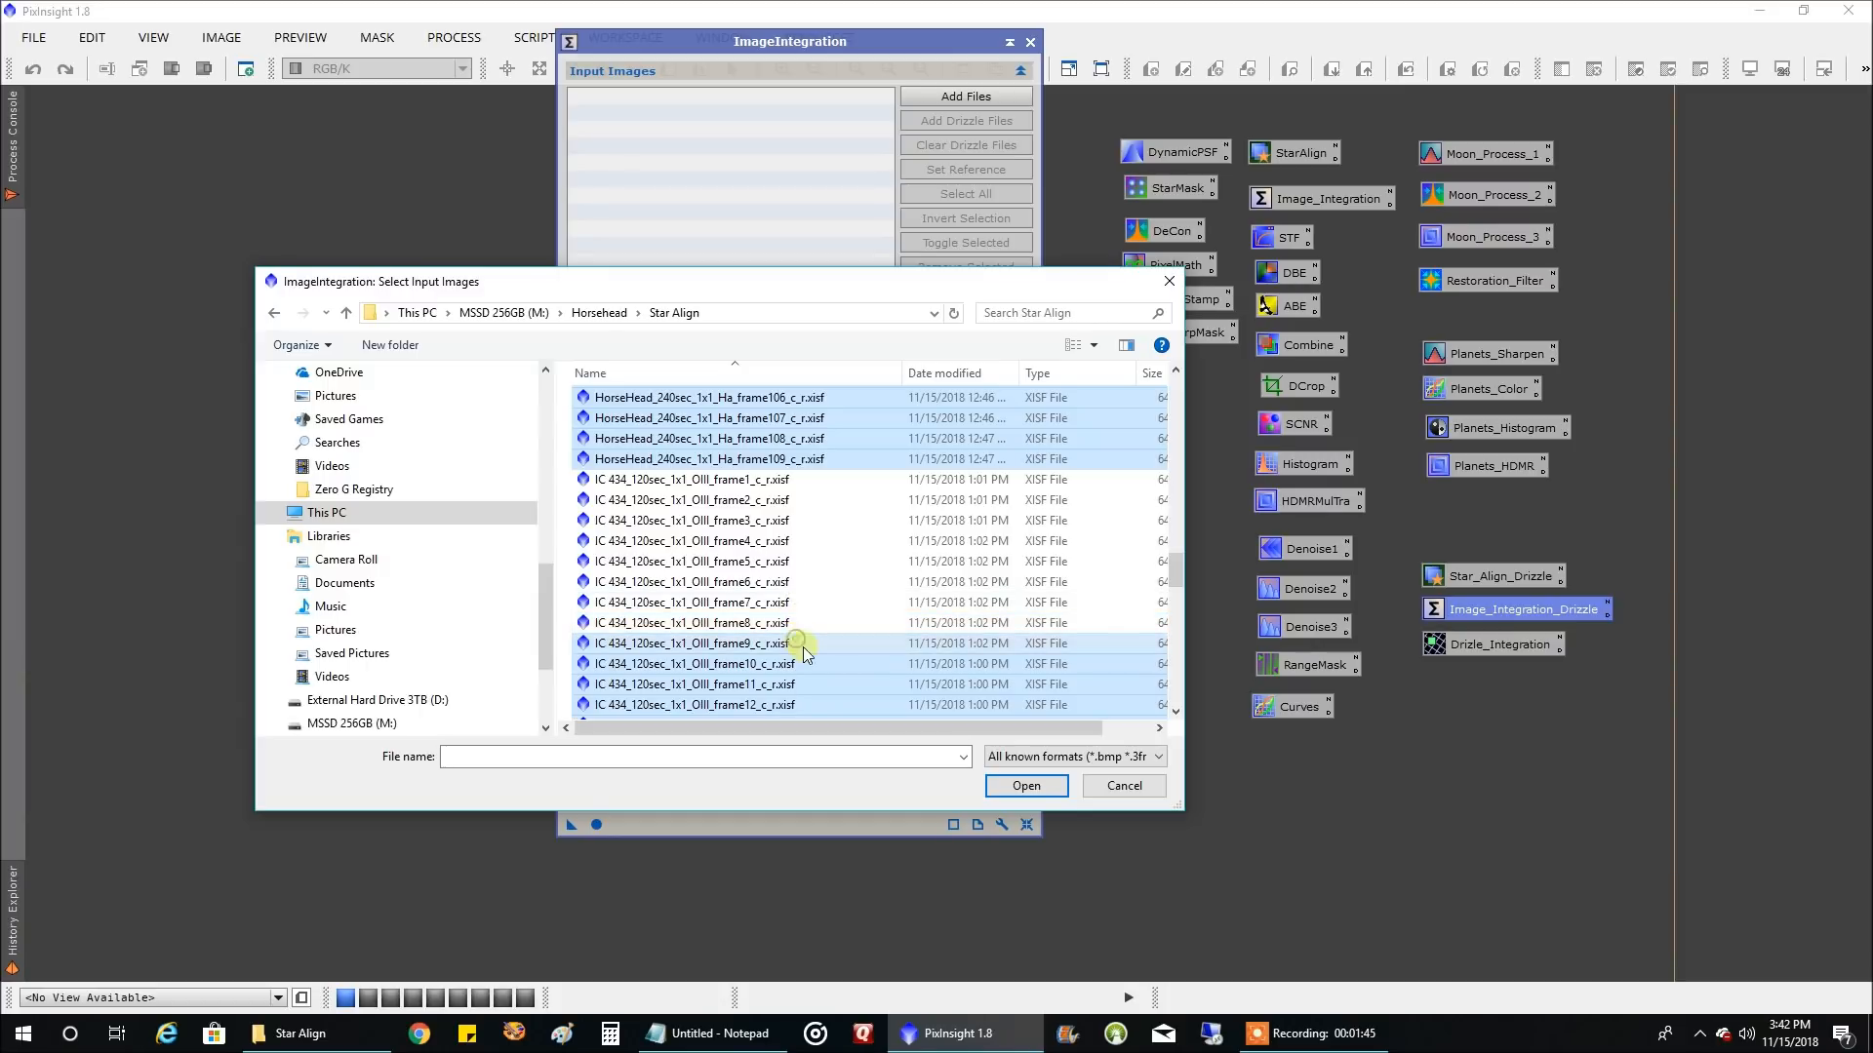
{"action": "left_click", "coordinate": [804, 645], "text": "ctrl"}
{"action": "left_click", "coordinate": [798, 663], "text": "ctrl"}
{"action": "left_click", "coordinate": [811, 683], "text": "ctrl"}
{"action": "left_click", "coordinate": [800, 703], "text": "ctrl"}
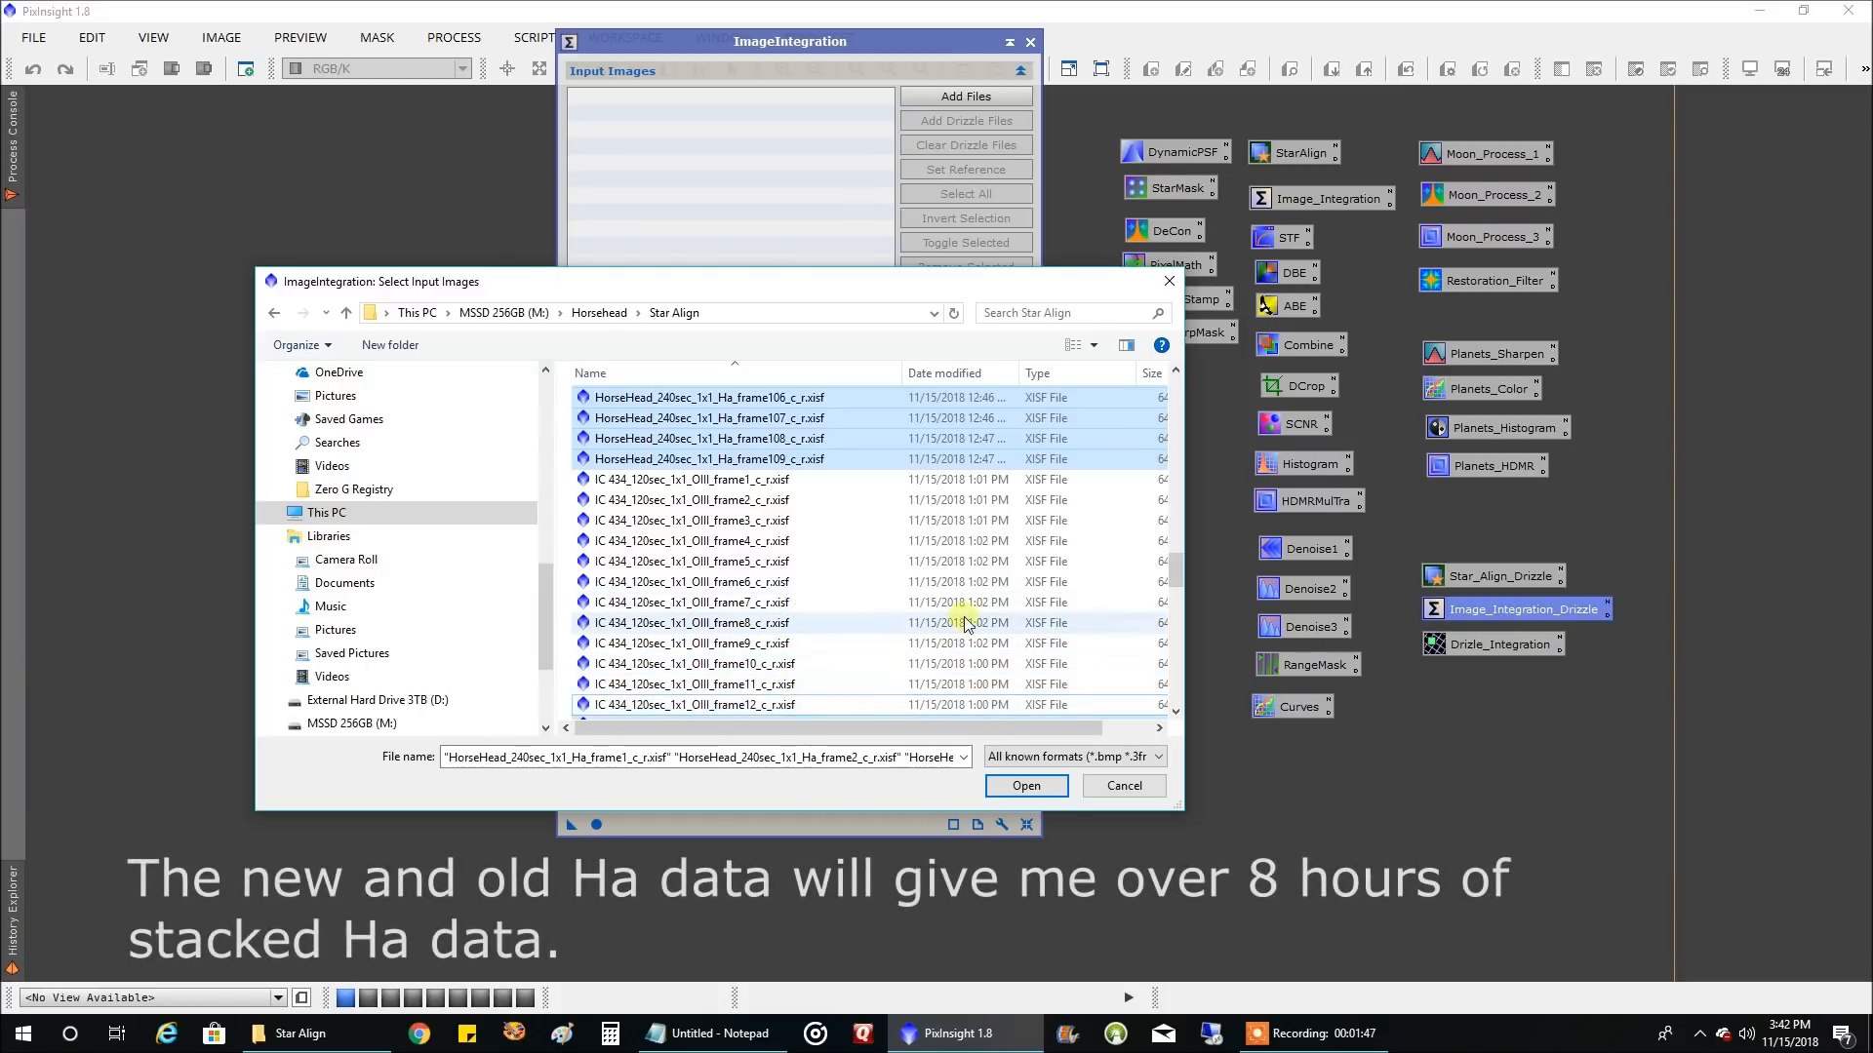
{"action": "left_click_drag", "start_coordinate": [1175, 571], "coordinate": [1178, 582]}
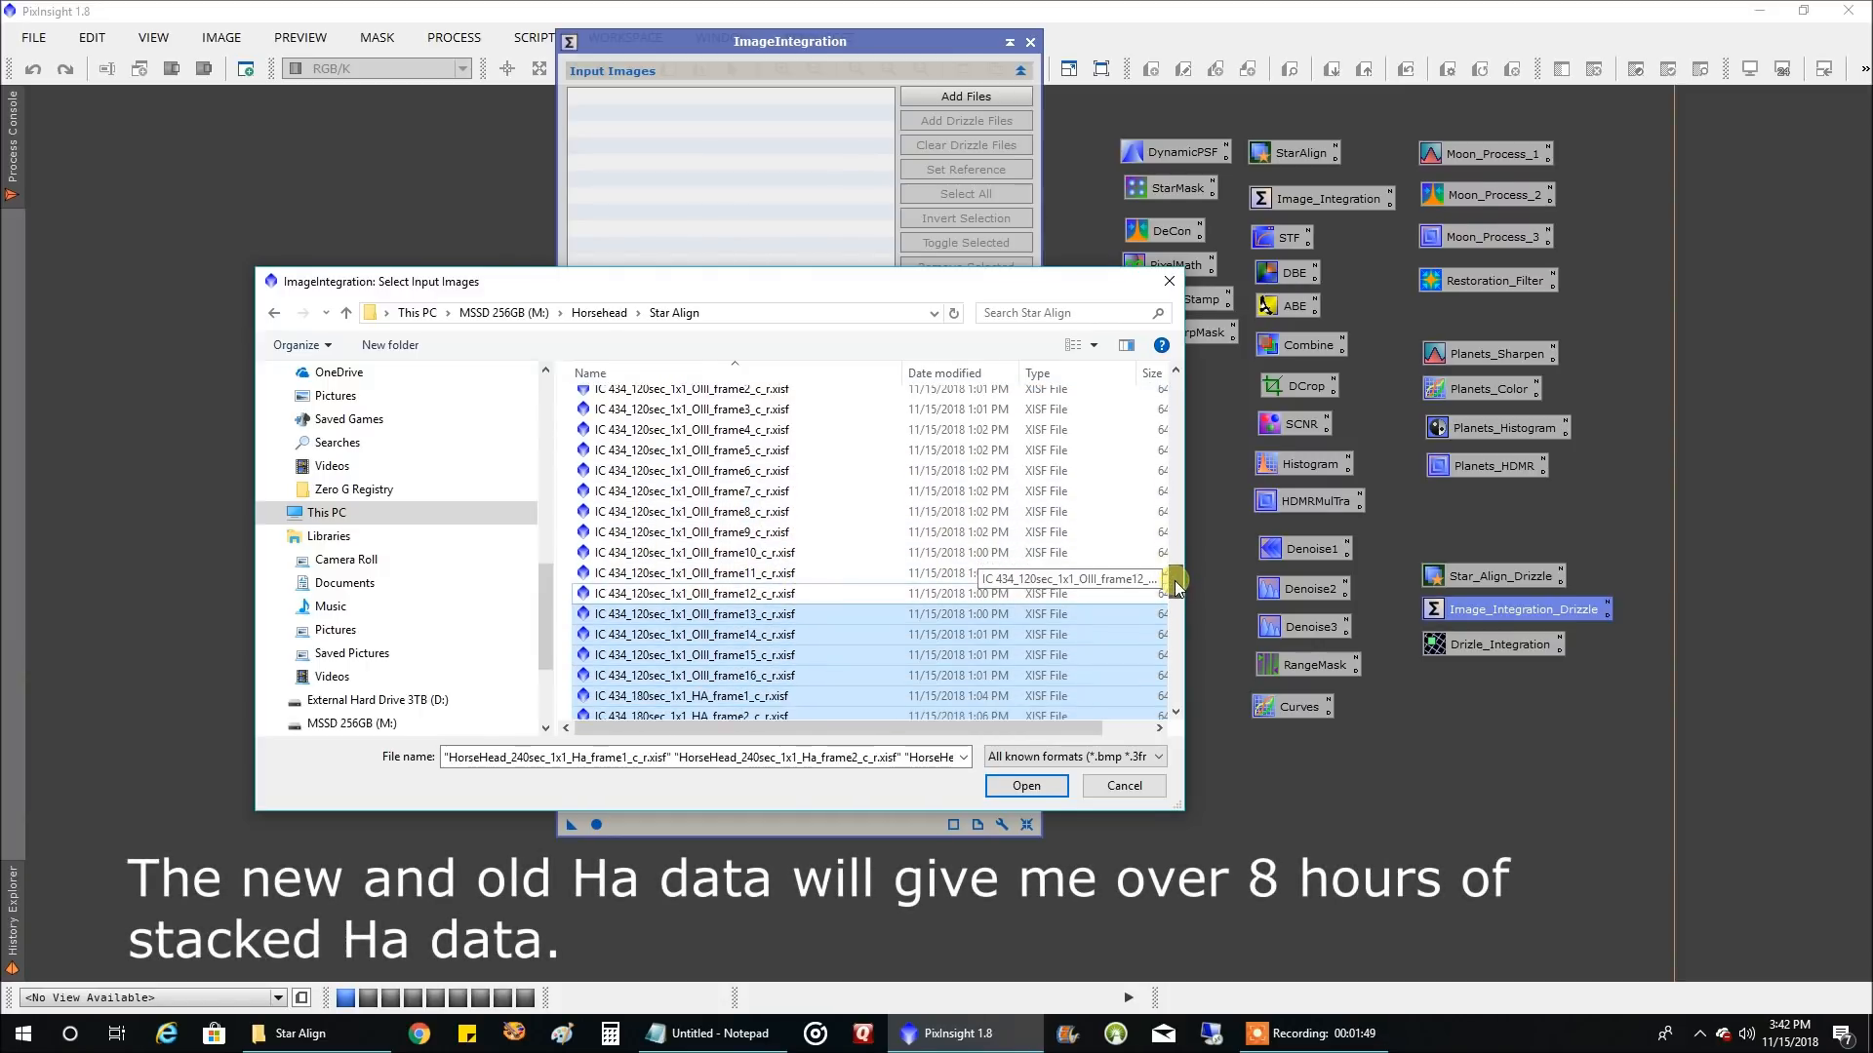
{"action": "left_click", "coordinate": [821, 616], "text": "ctrl"}
{"action": "left_click", "coordinate": [824, 635], "text": "ctrl"}
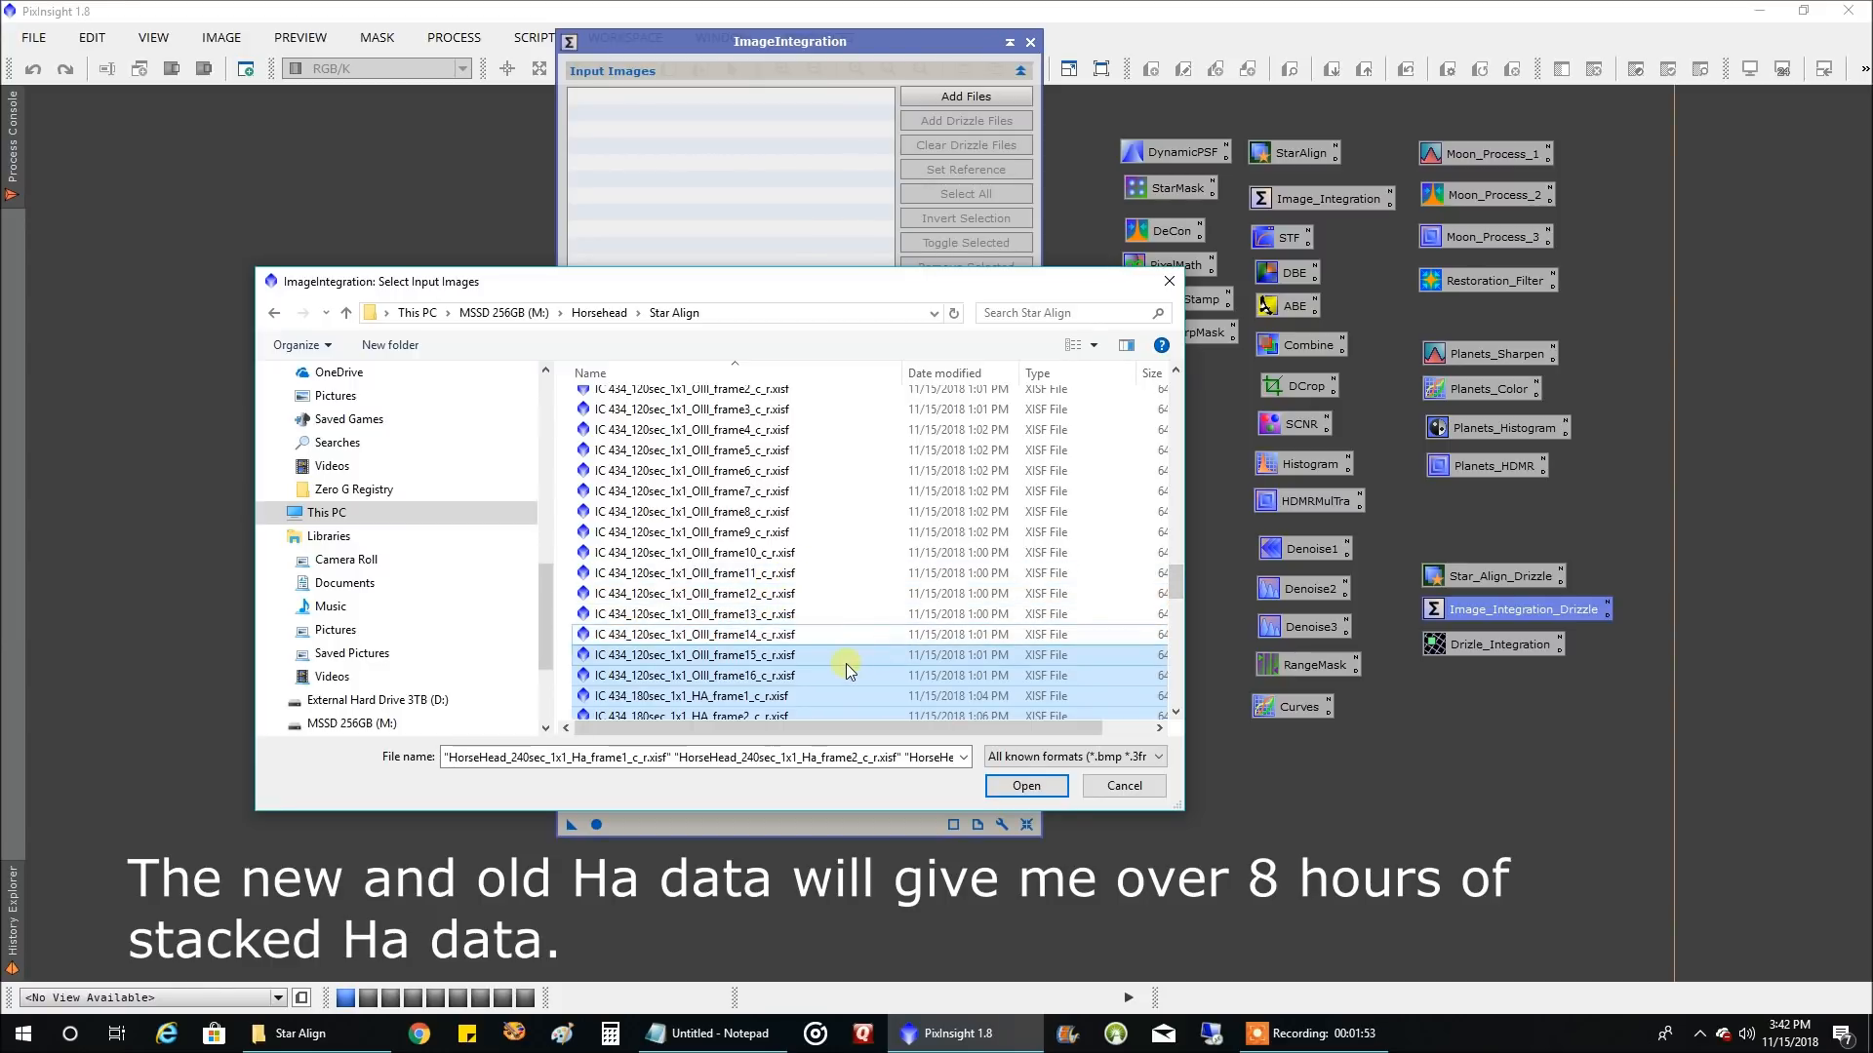
{"action": "left_click", "coordinate": [845, 661], "text": "ctrl"}
{"action": "left_click", "coordinate": [840, 677], "text": "ctrl"}
Add the selected registered Ha frames as input images and run ImageIntegration globally
{"action": "left_click_drag", "start_coordinate": [1177, 583], "coordinate": [1183, 389]}
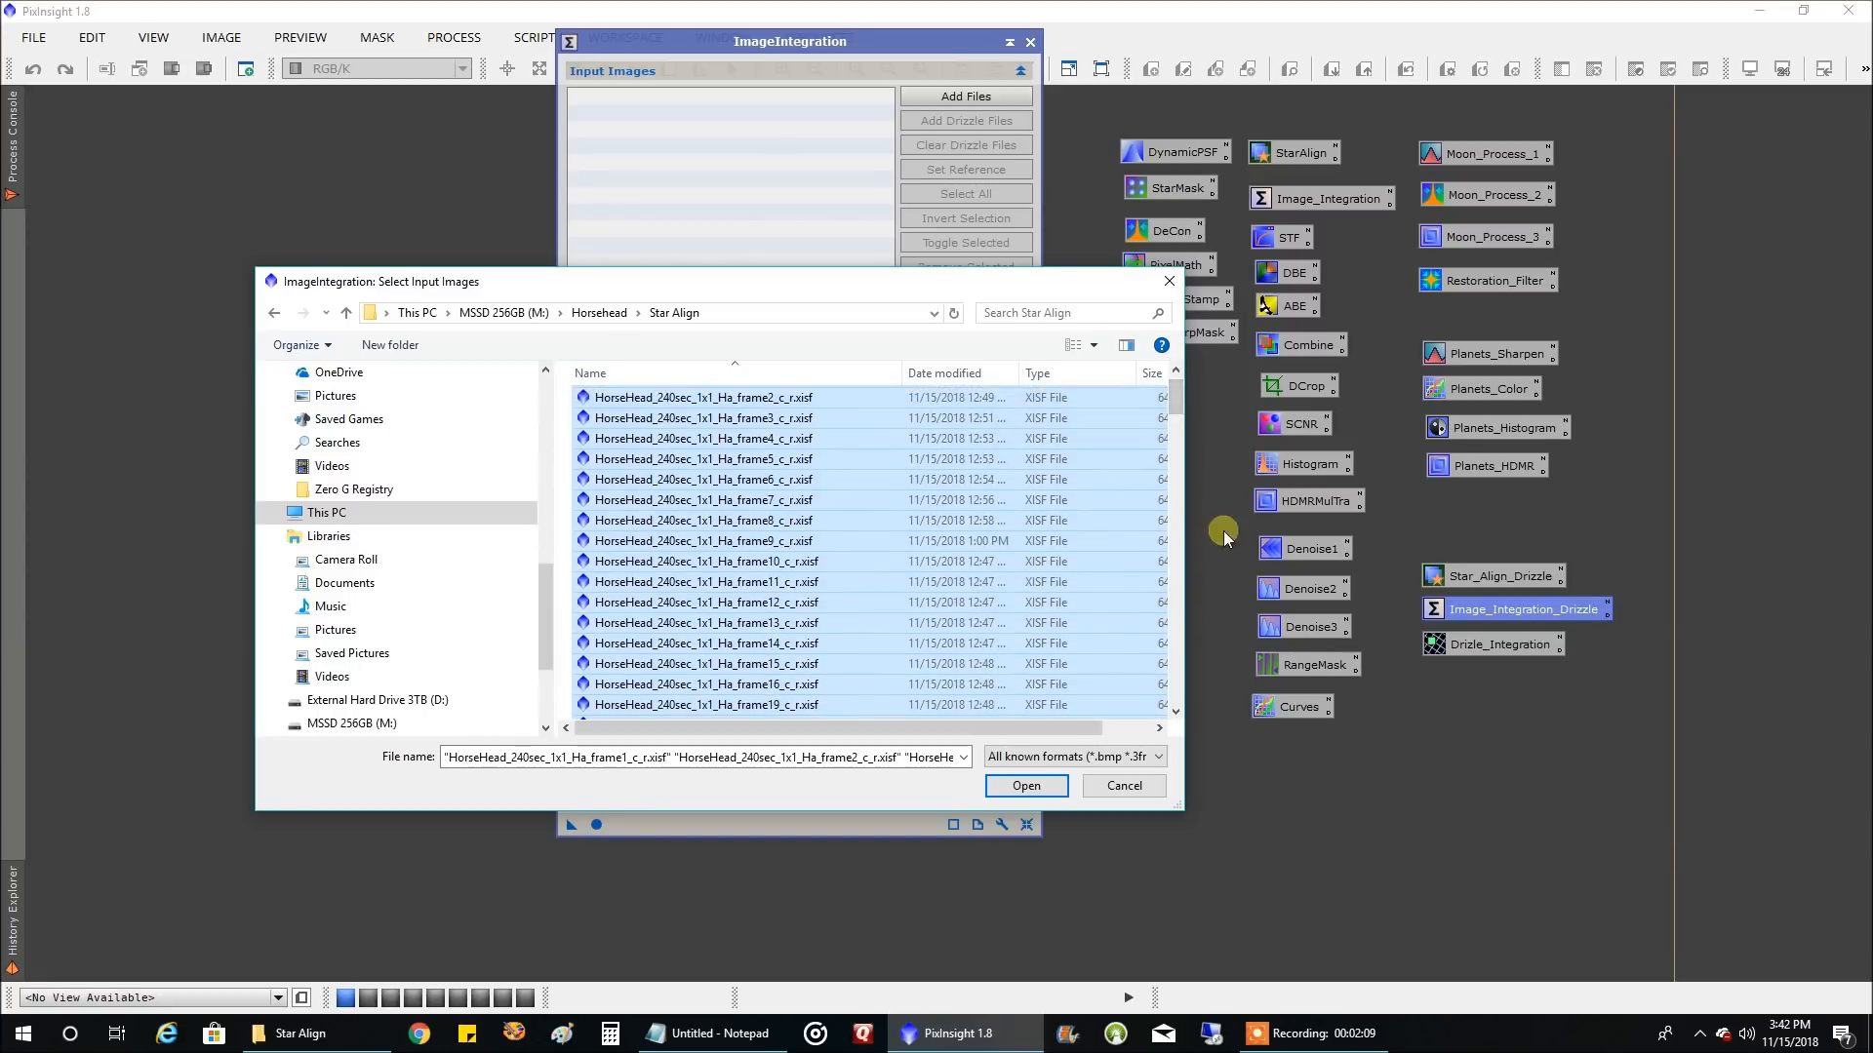
{"action": "left_click", "coordinate": [1058, 792]}
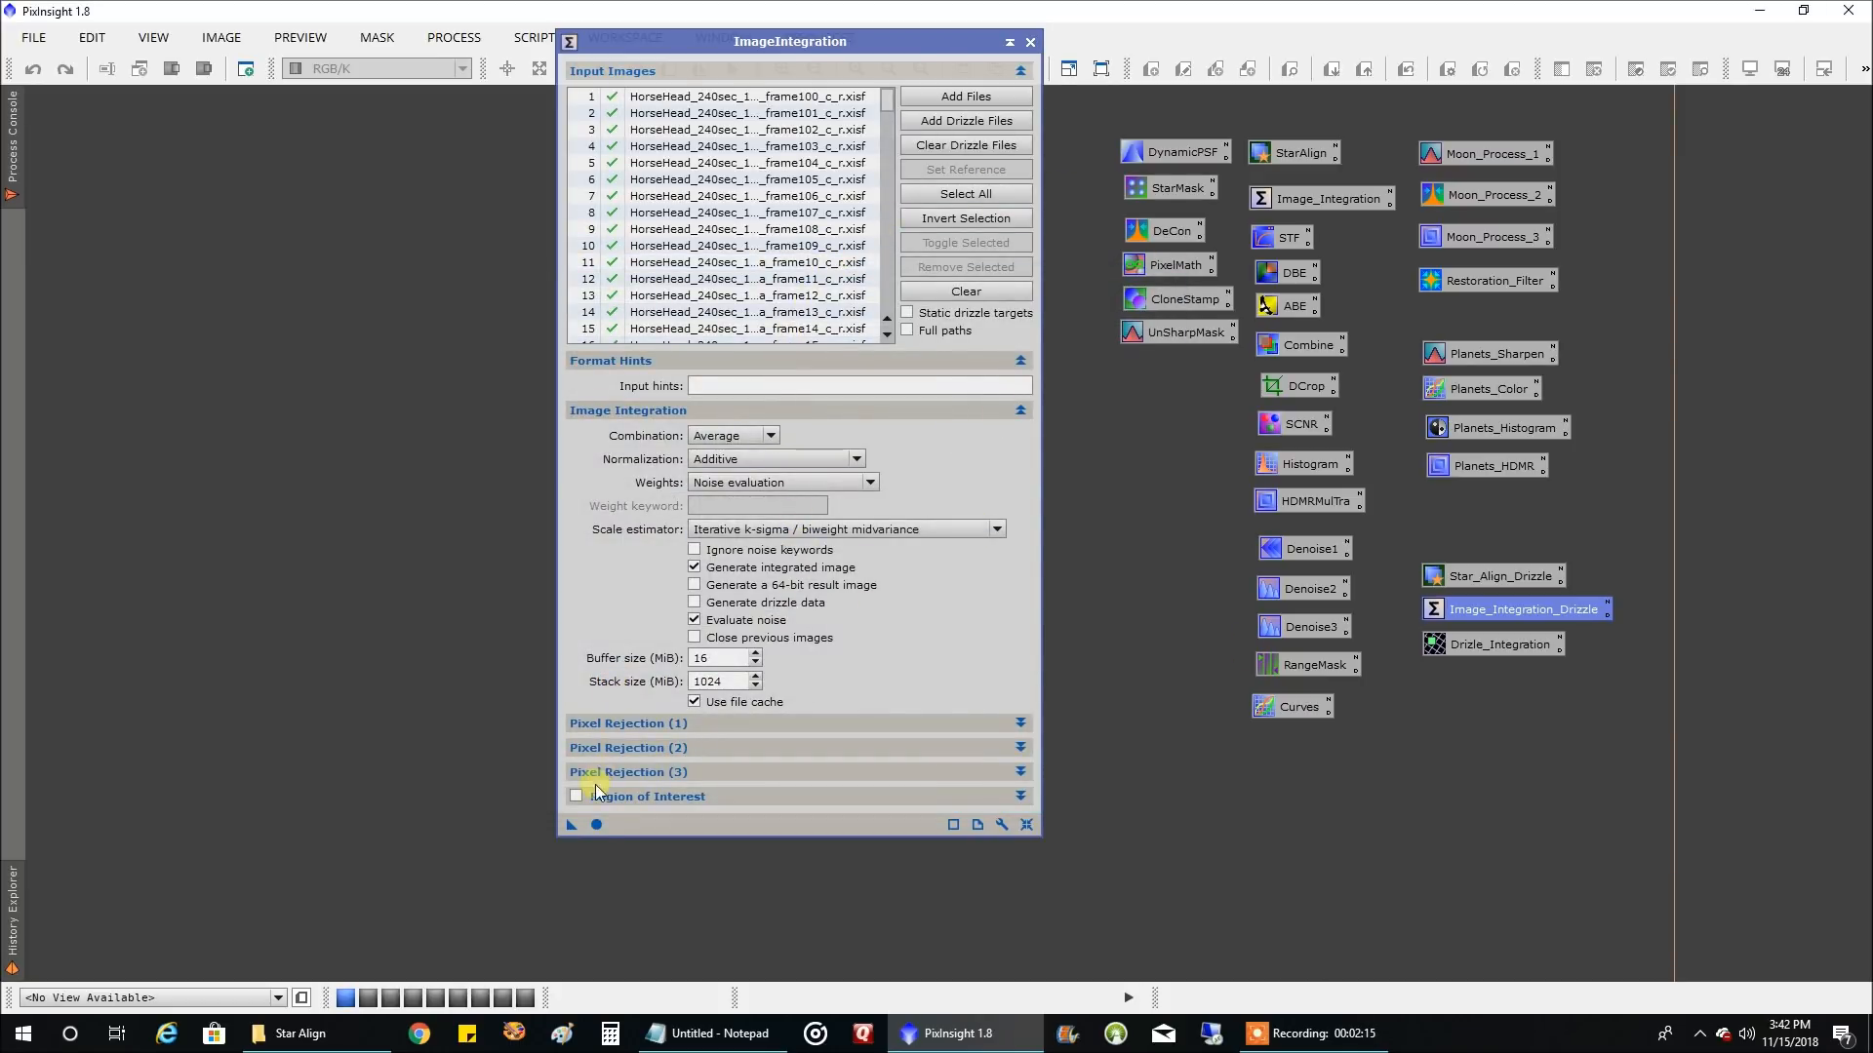
{"action": "left_click", "coordinate": [597, 825]}
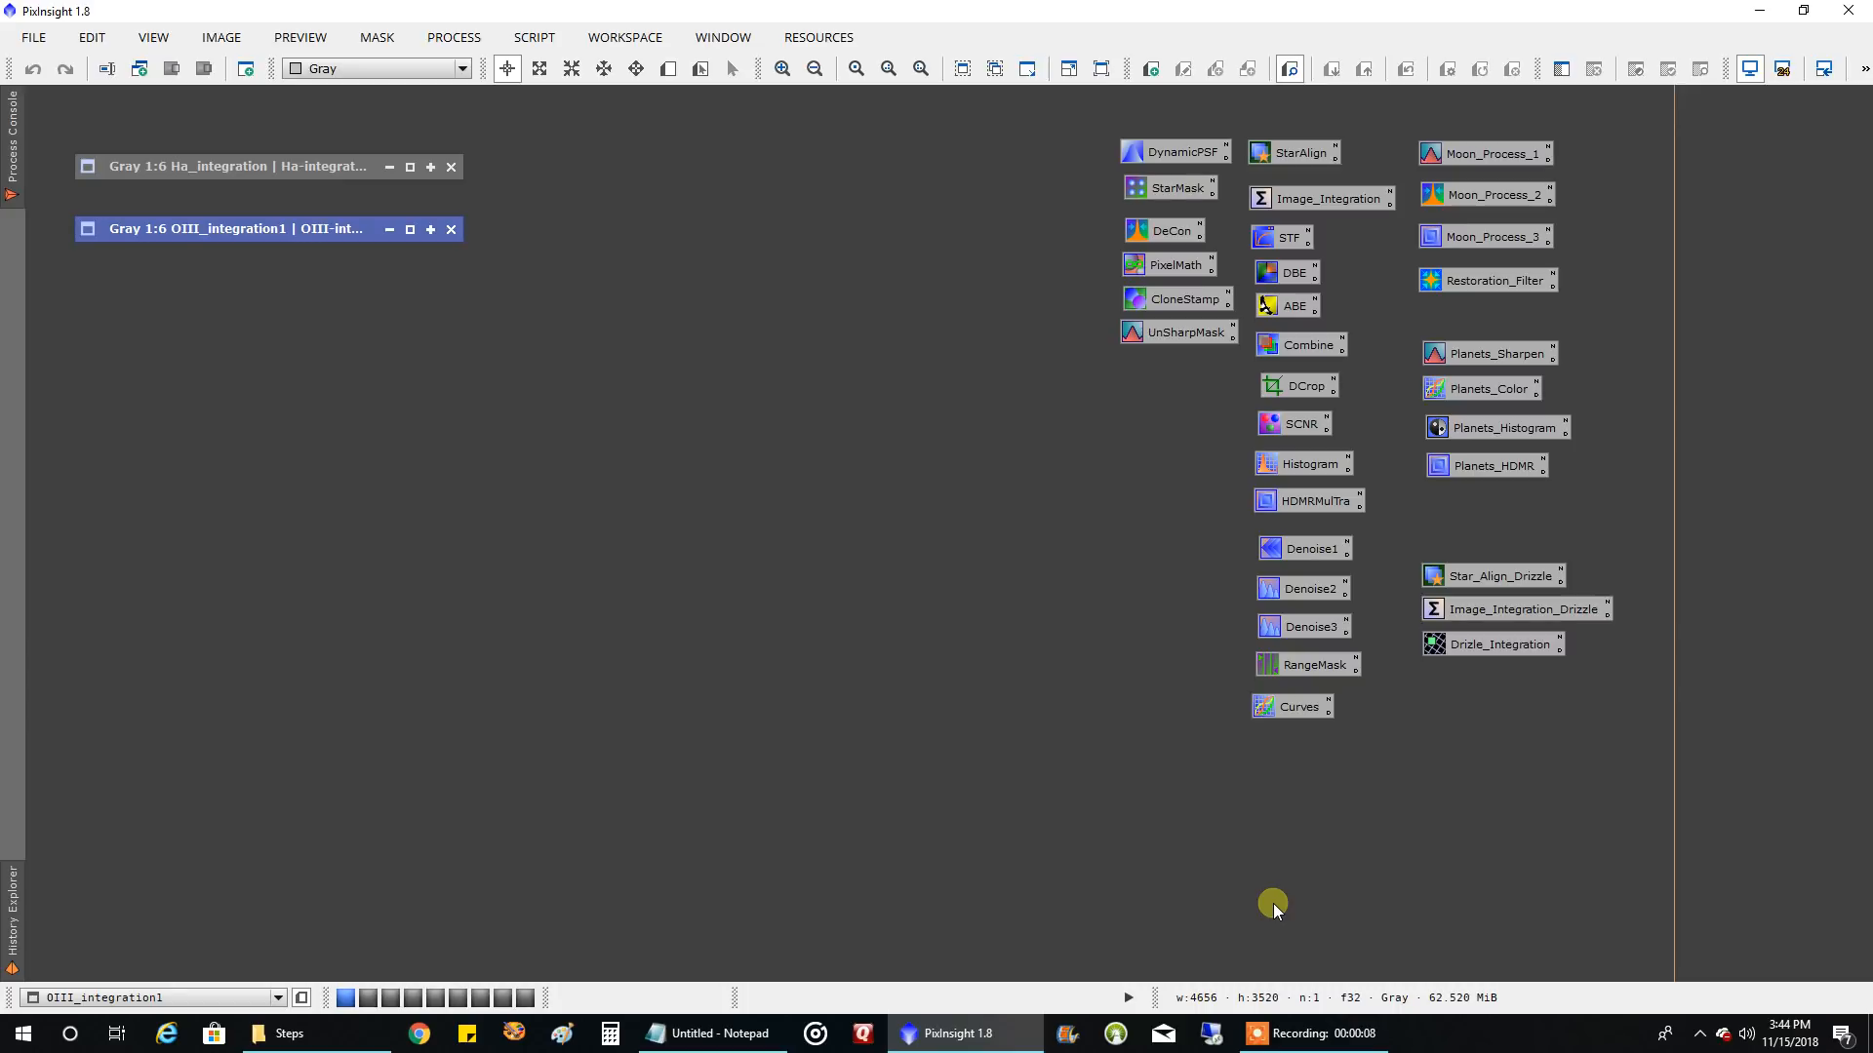
Restore the Ha_integration and OIII_integration1 image windows and arrange them overlapping, with Ha_integration in front
{"action": "double_click", "coordinate": [312, 167]}
{"action": "left_click_drag", "start_coordinate": [343, 107], "coordinate": [825, 135]}
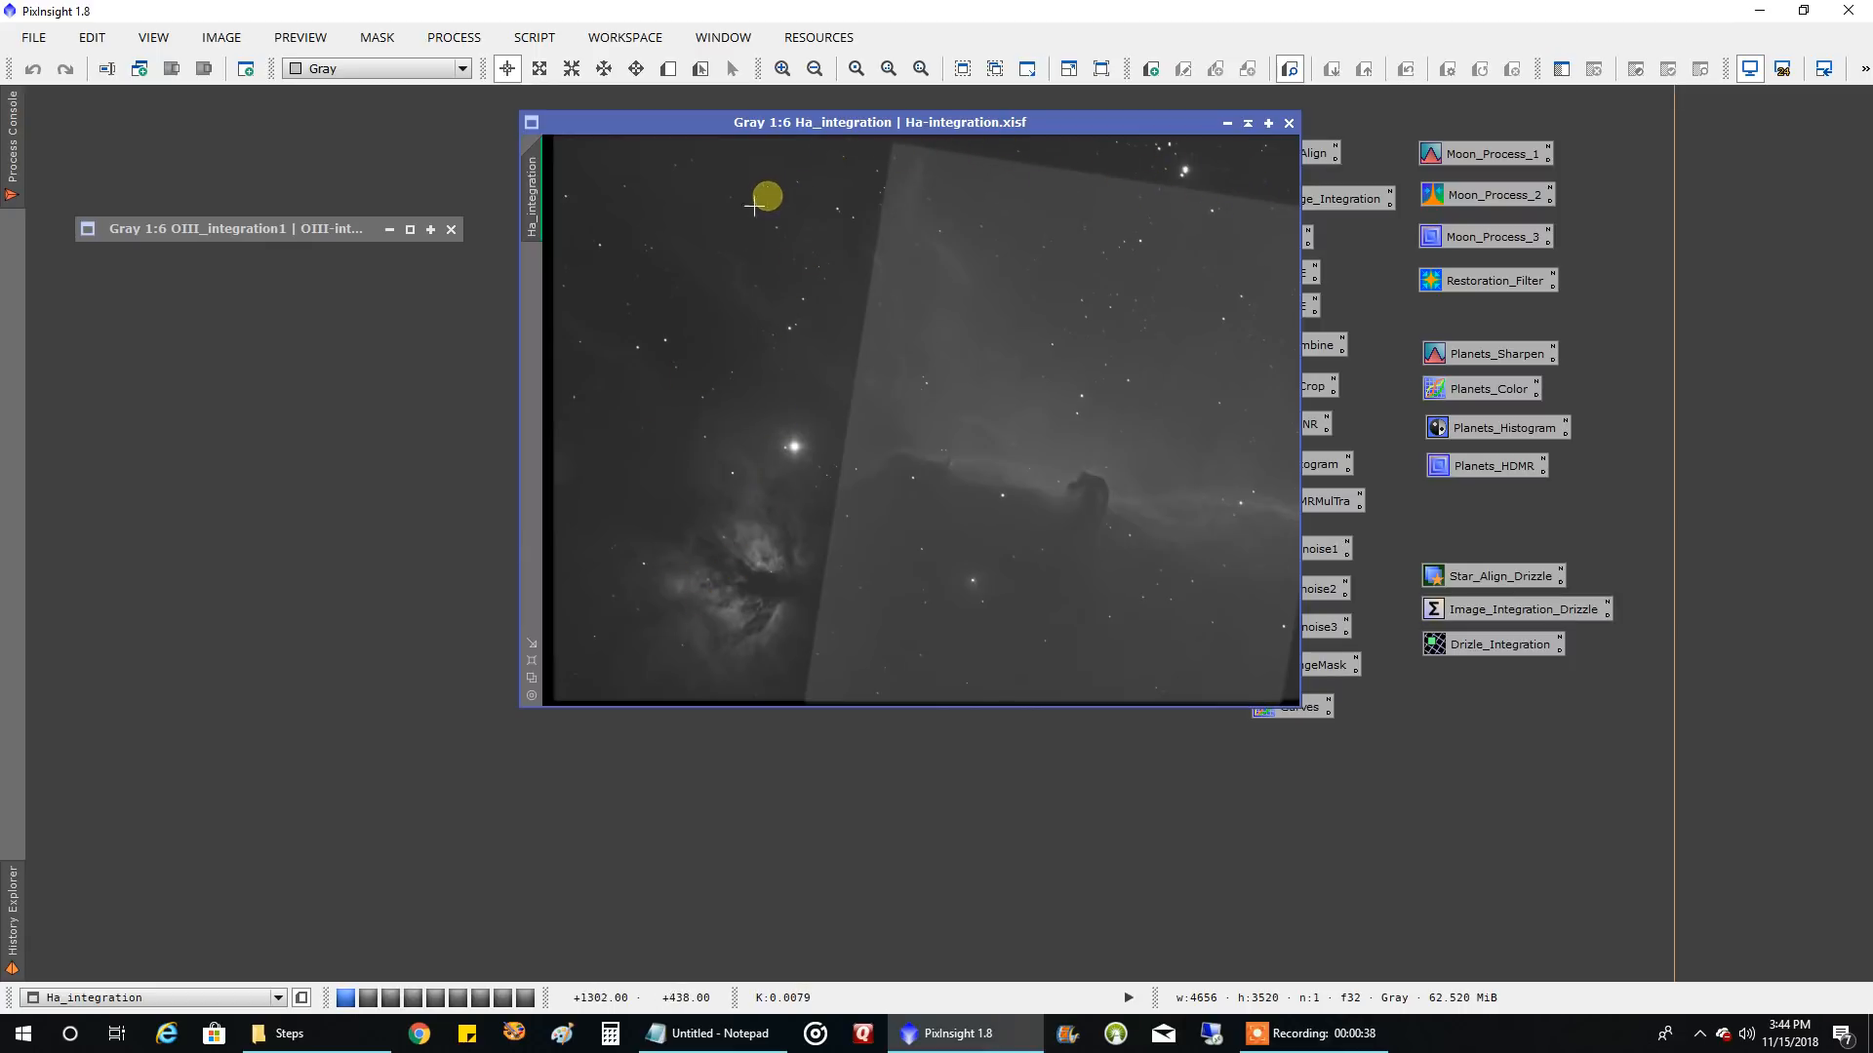
{"action": "double_click", "coordinate": [270, 235]}
{"action": "mouse_move", "coordinate": [310, 144]}
{"action": "left_mouse_down"}
{"action": "mouse_move", "coordinate": [565, 213]}
{"action": "mouse_move", "coordinate": [429, 213]}
{"action": "left_mouse_up"}
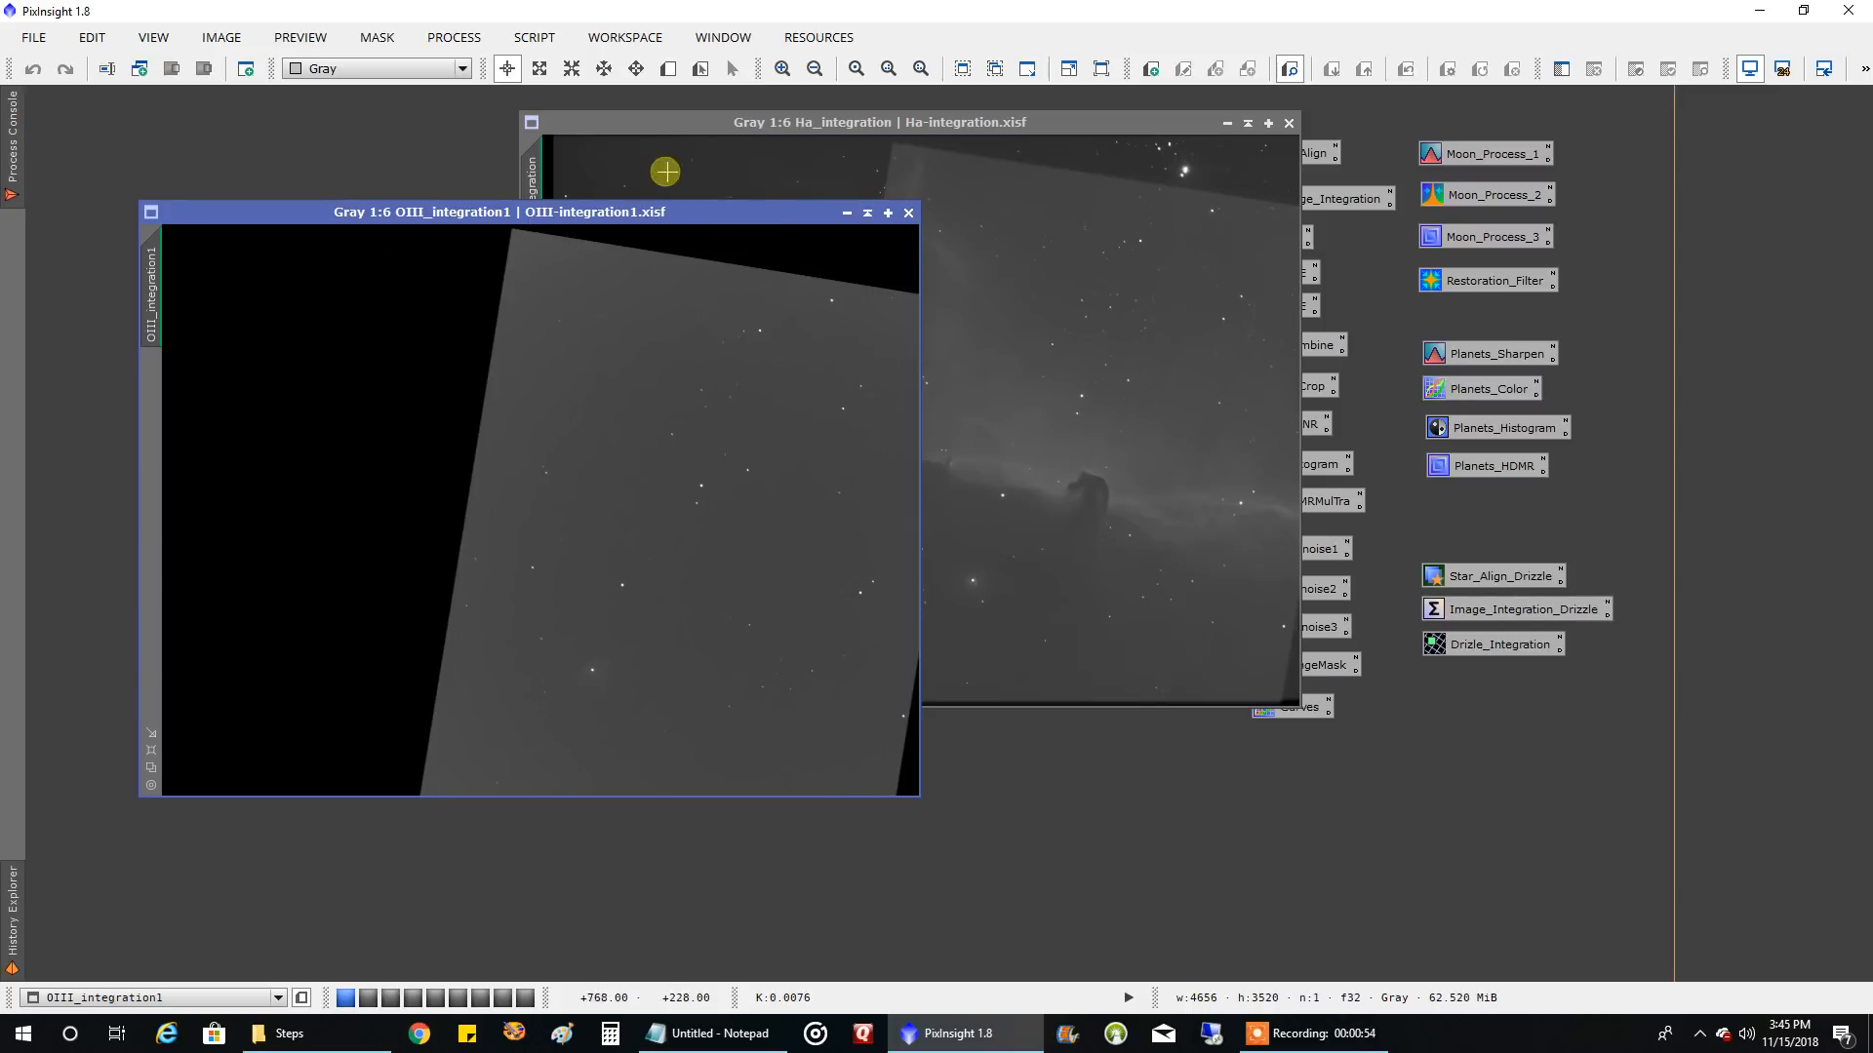
{"action": "left_click_drag", "start_coordinate": [694, 119], "coordinate": [266, 117]}
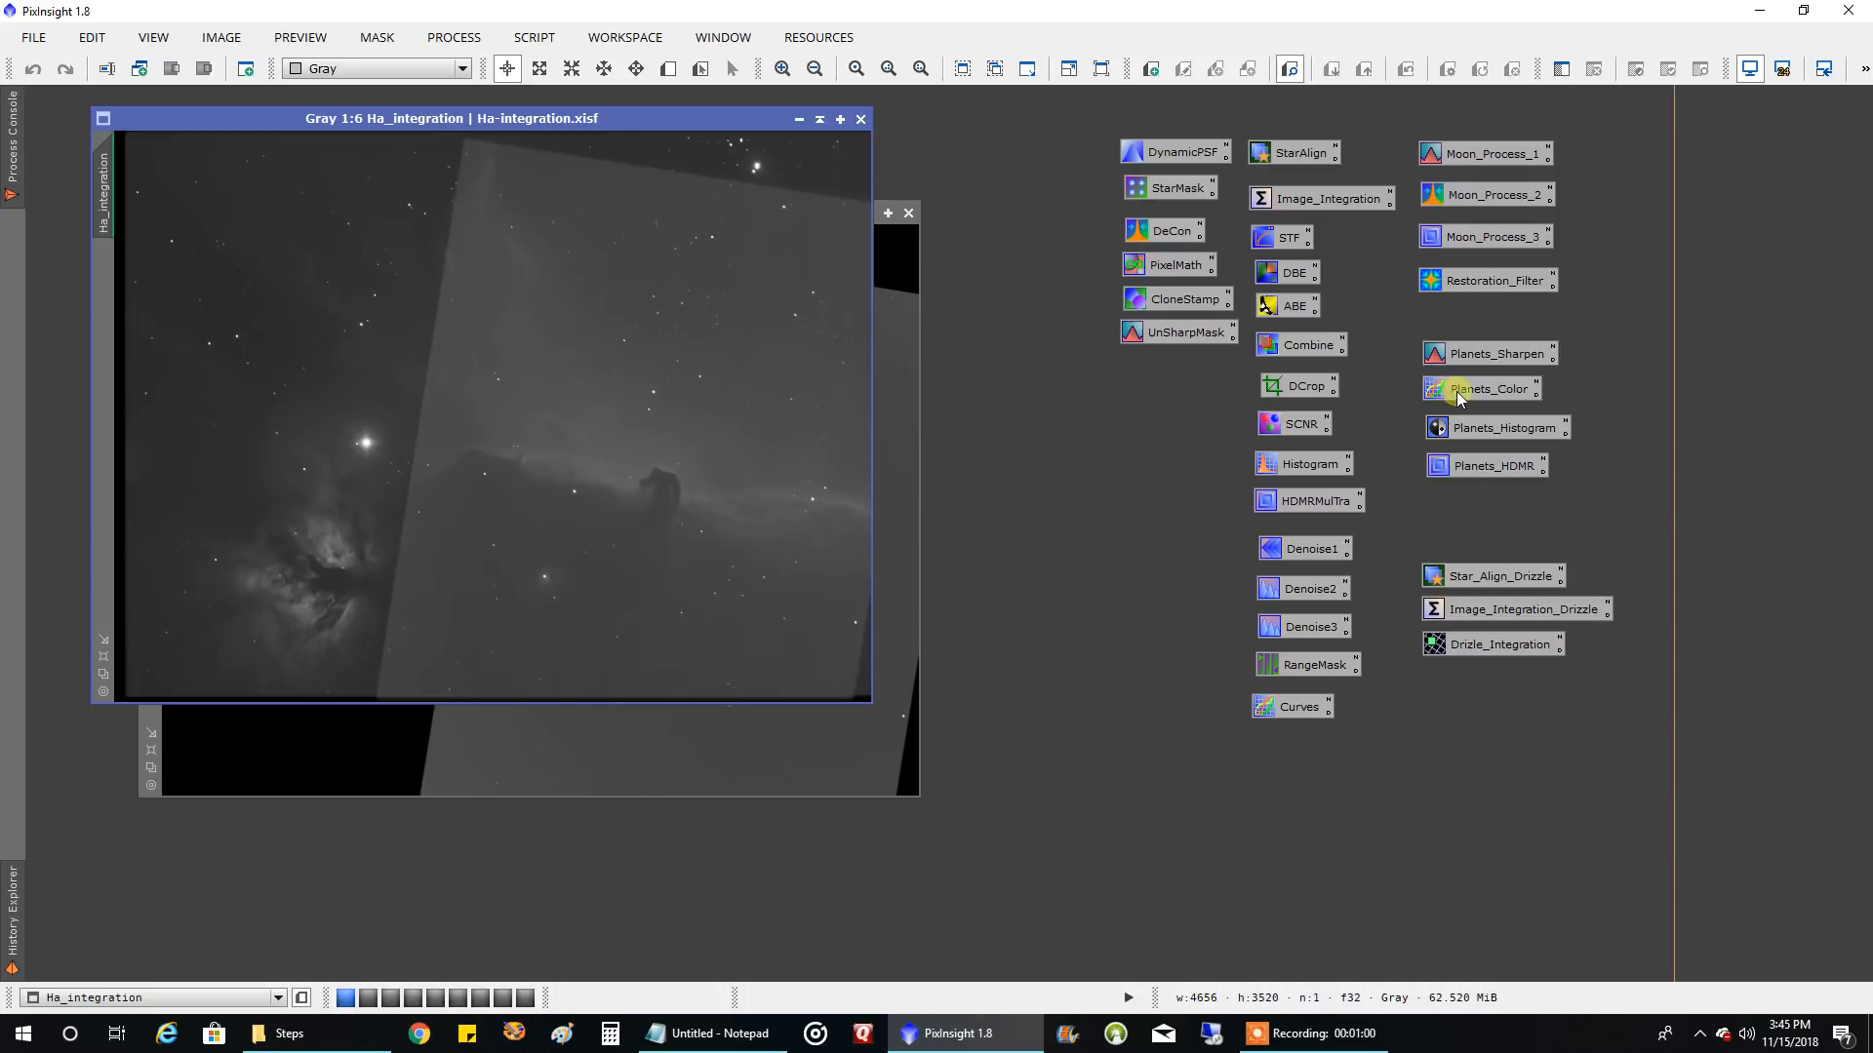
Start DynamicCrop on Ha_integration and frame the Horsehead within the overlap area, about 2493 × 2477 px, anchored at about 3361, 1722
{"action": "double_click", "coordinate": [1289, 384]}
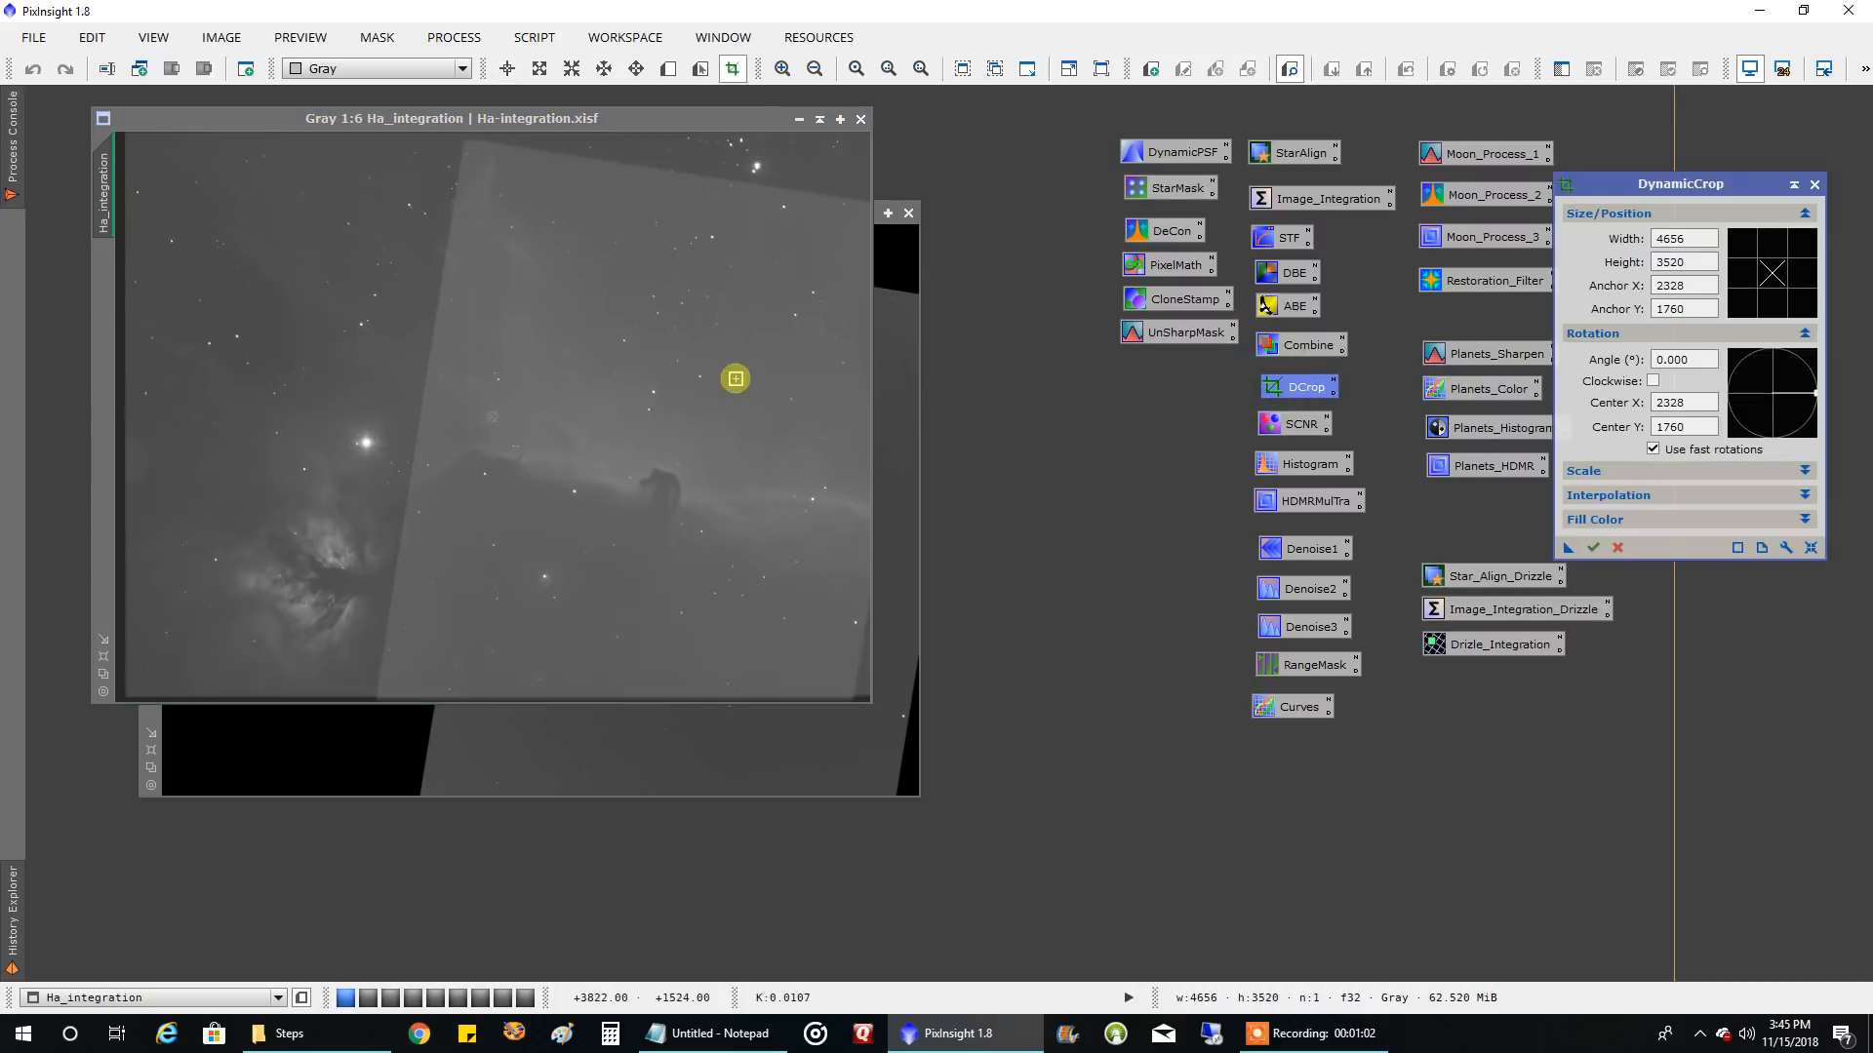
{"action": "scroll", "coordinate": [688, 354], "scroll_direction": "down", "scroll_amount": 1}
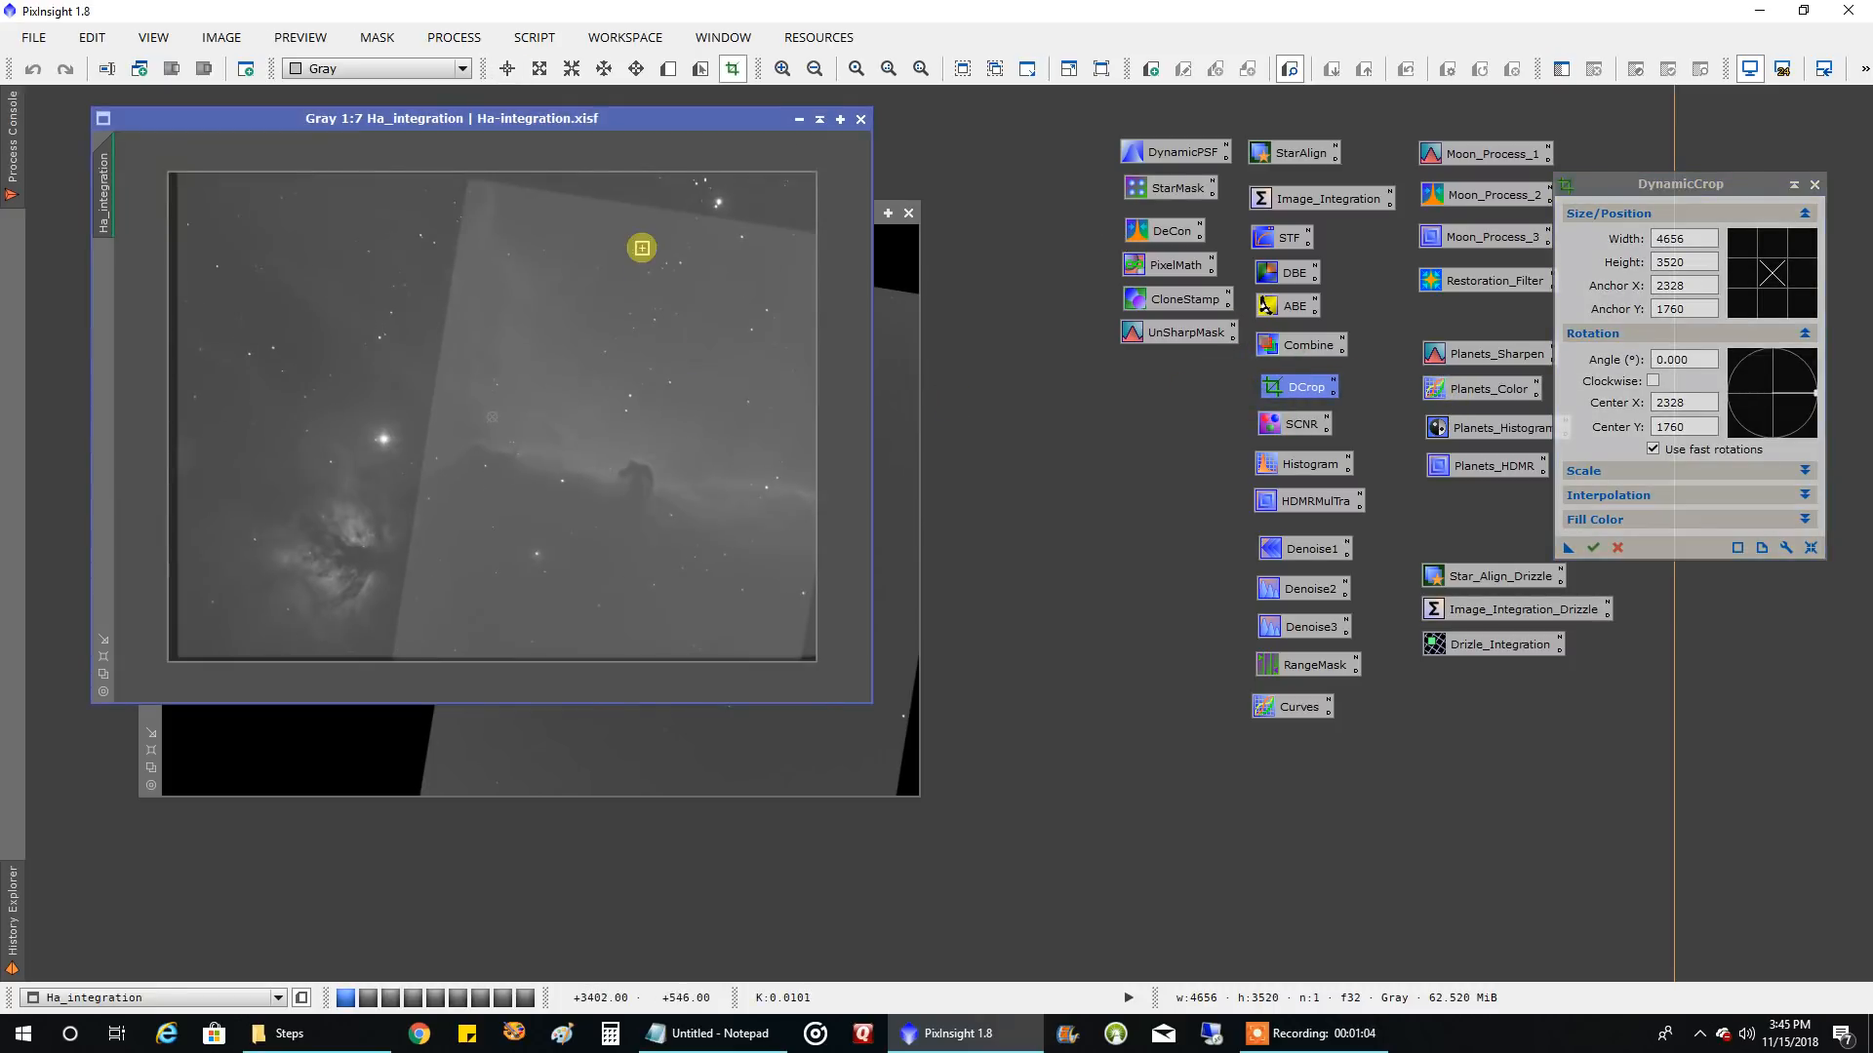
{"action": "left_click_drag", "start_coordinate": [651, 170], "coordinate": [652, 238]}
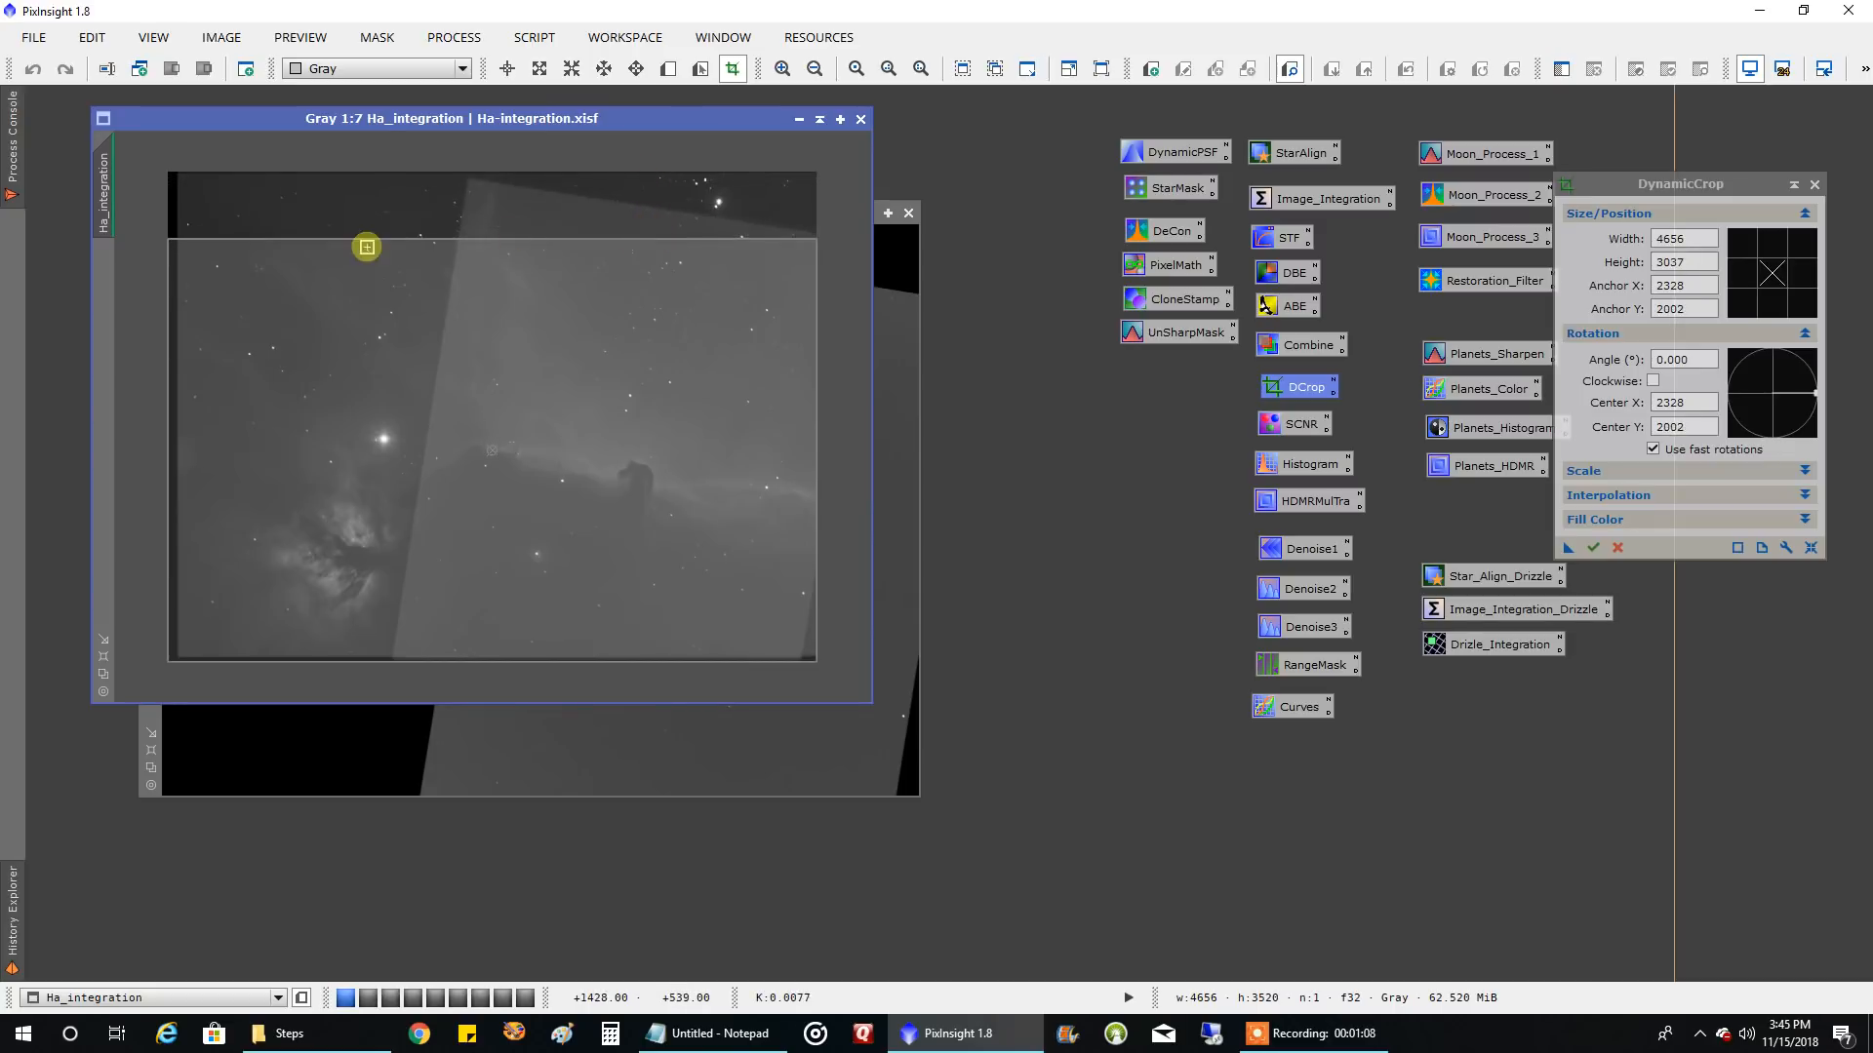
{"action": "left_click_drag", "start_coordinate": [167, 268], "coordinate": [461, 295]}
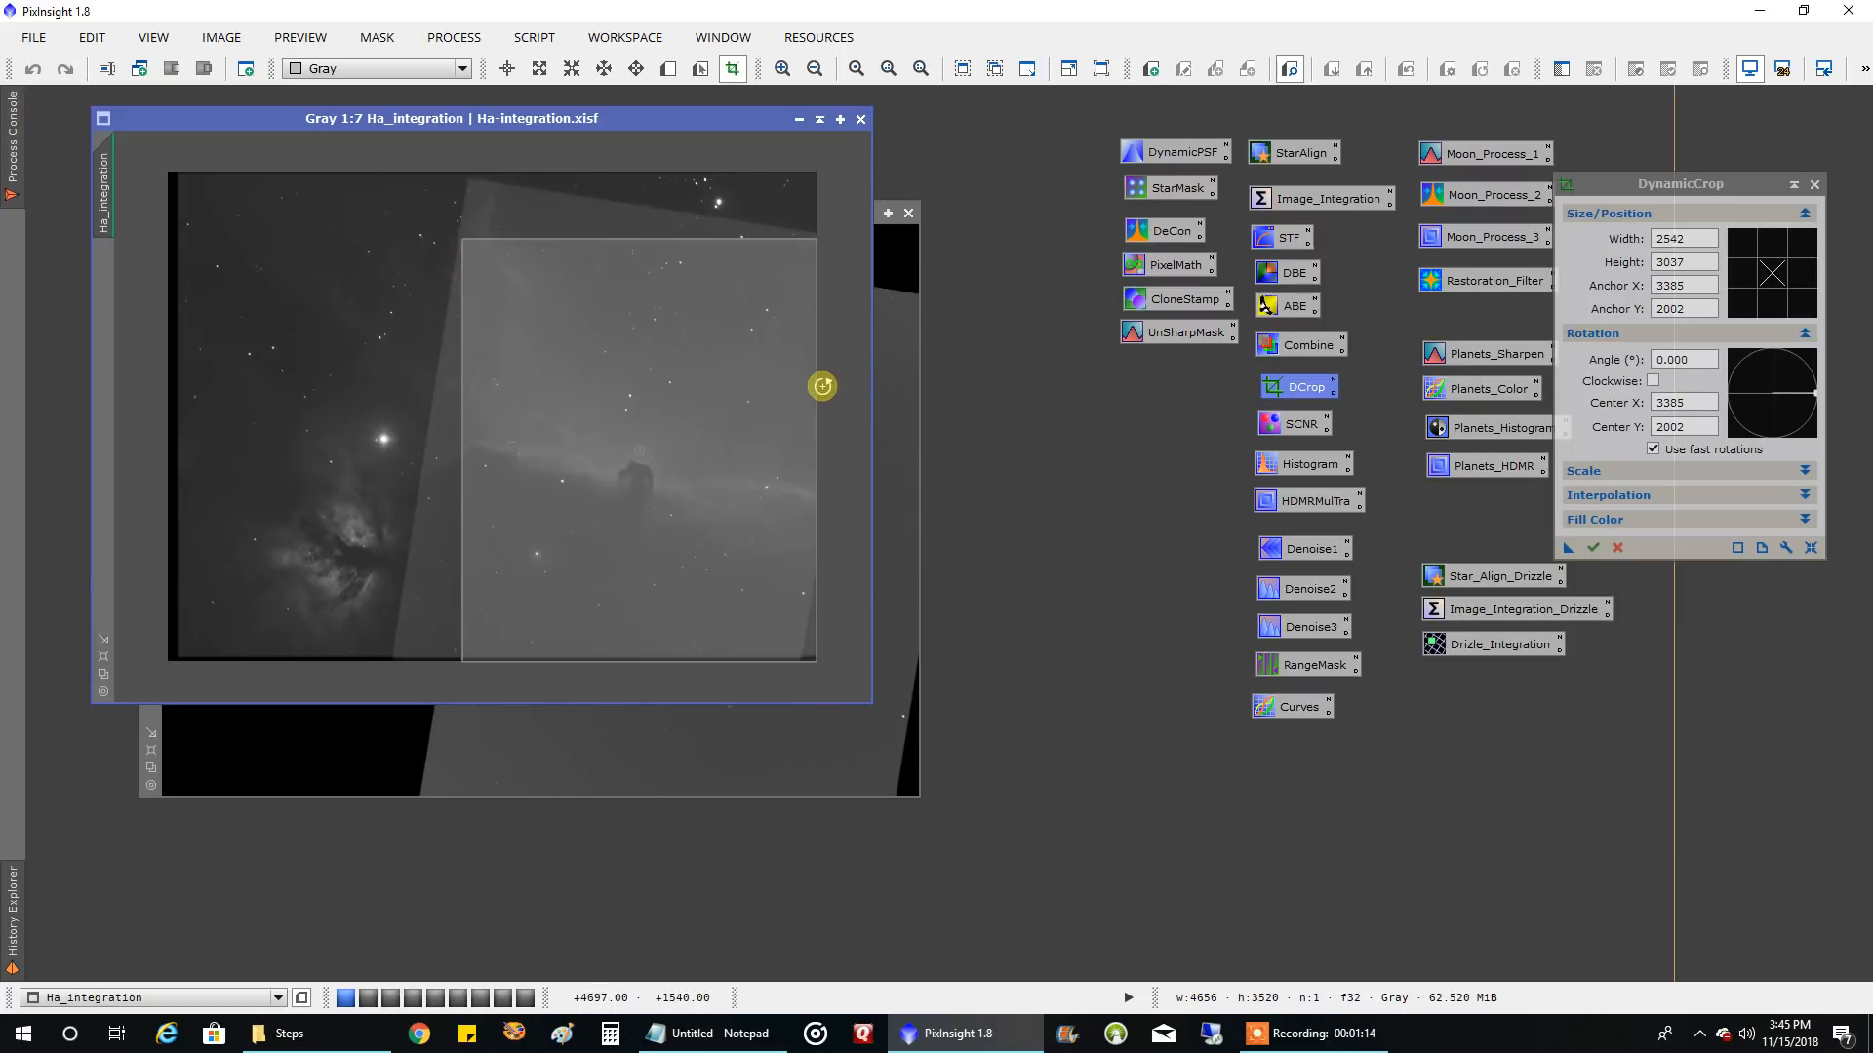
{"action": "left_click_drag", "start_coordinate": [722, 659], "coordinate": [726, 577]}
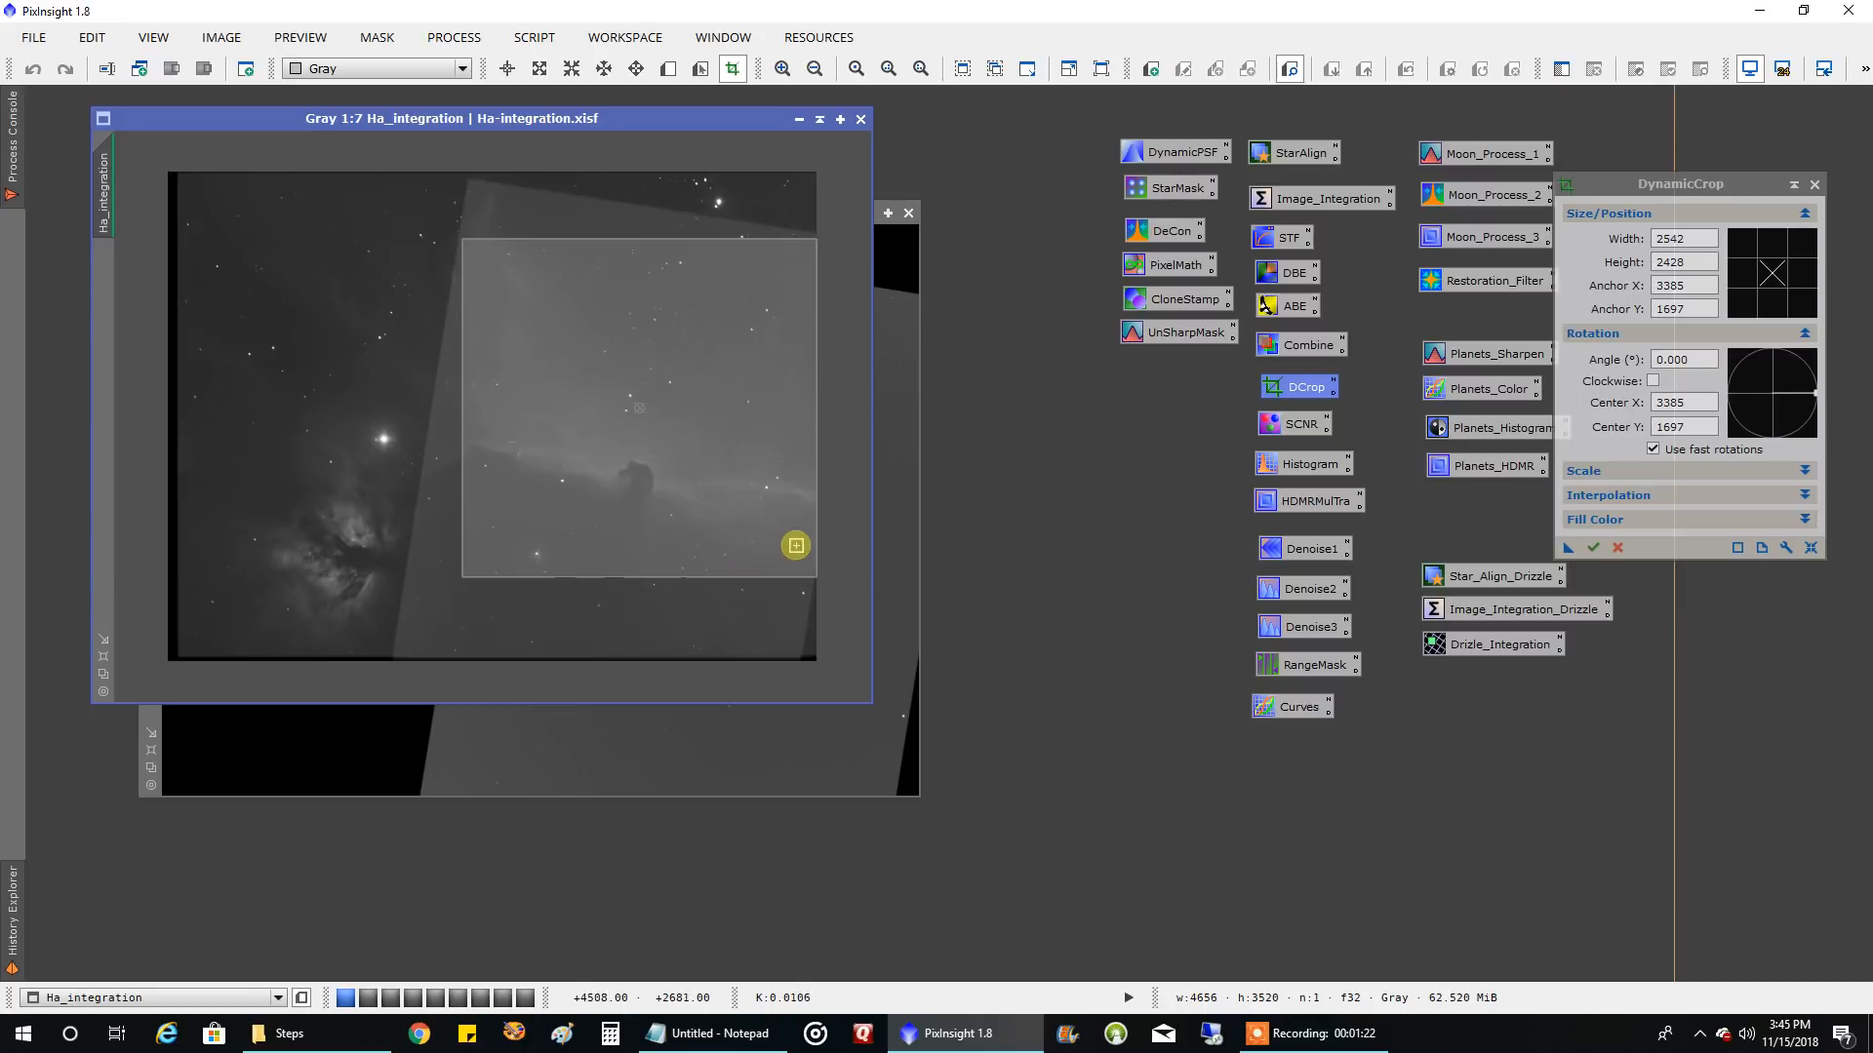
{"action": "left_click_drag", "start_coordinate": [814, 540], "coordinate": [808, 542]}
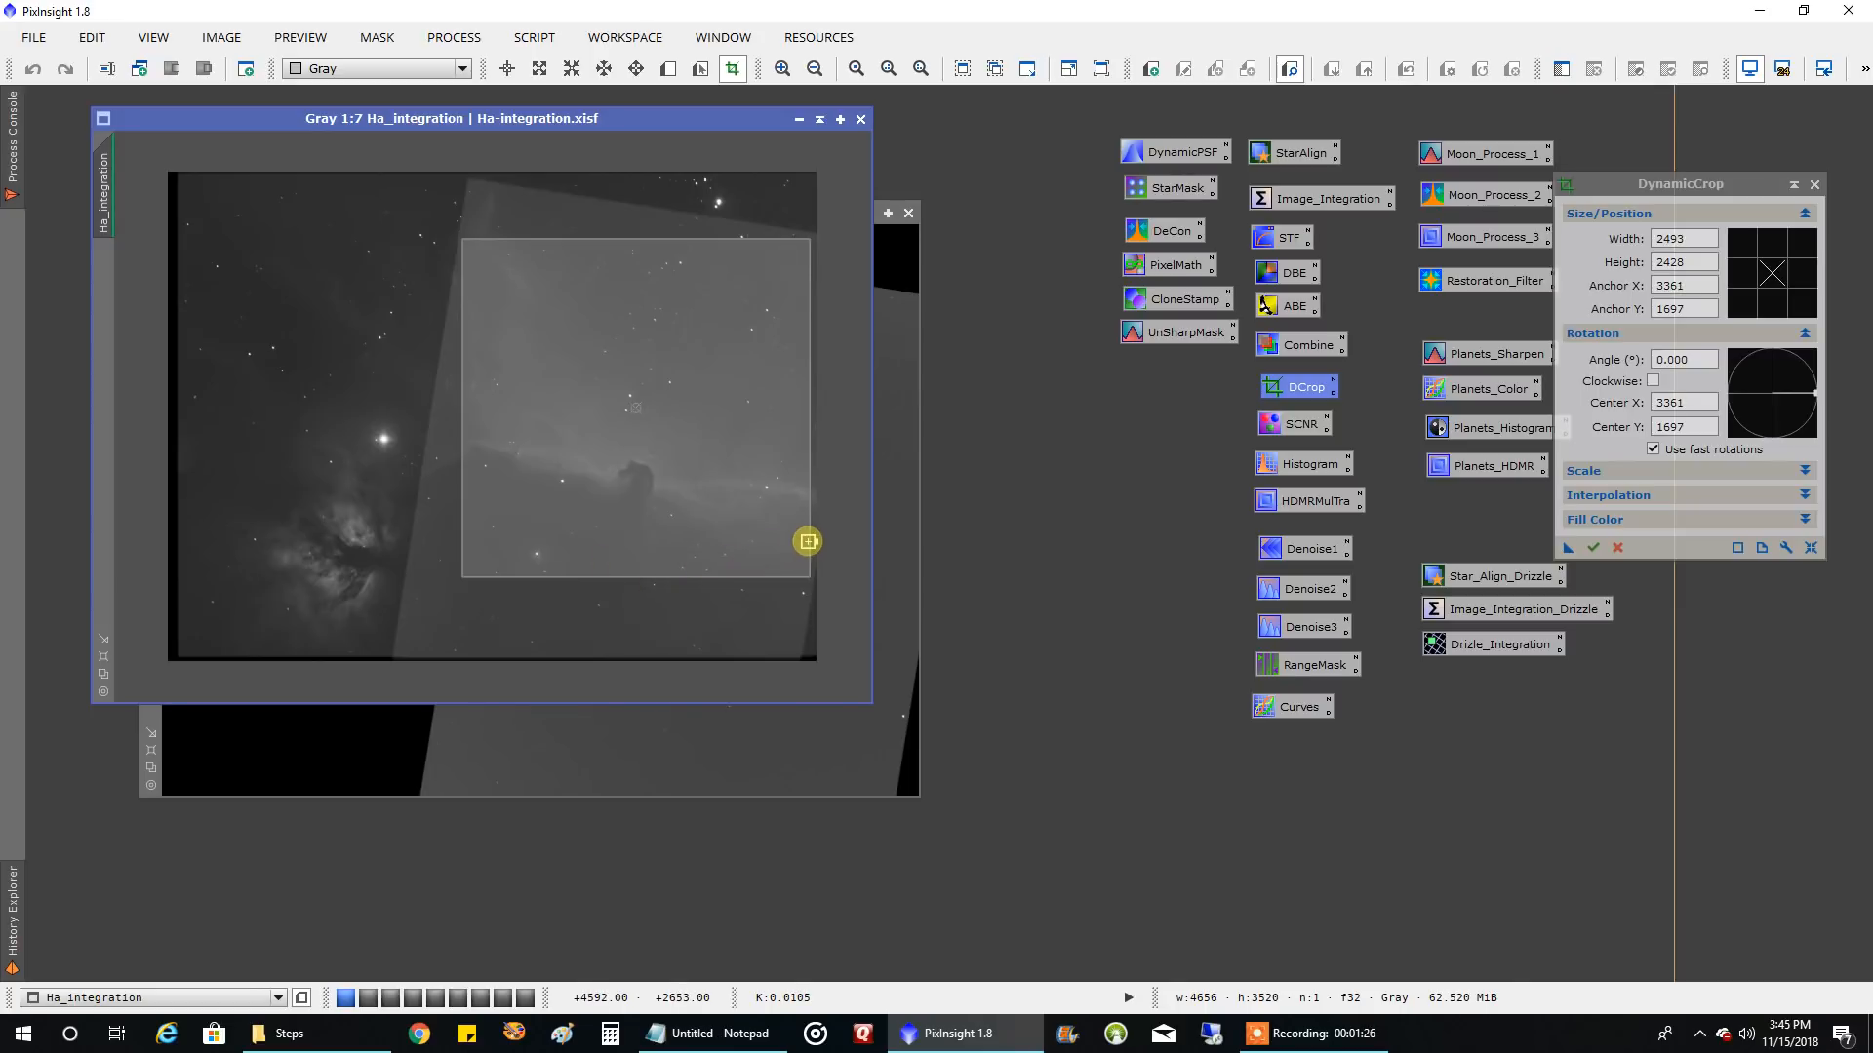
{"action": "left_click_drag", "start_coordinate": [679, 576], "coordinate": [676, 582]}
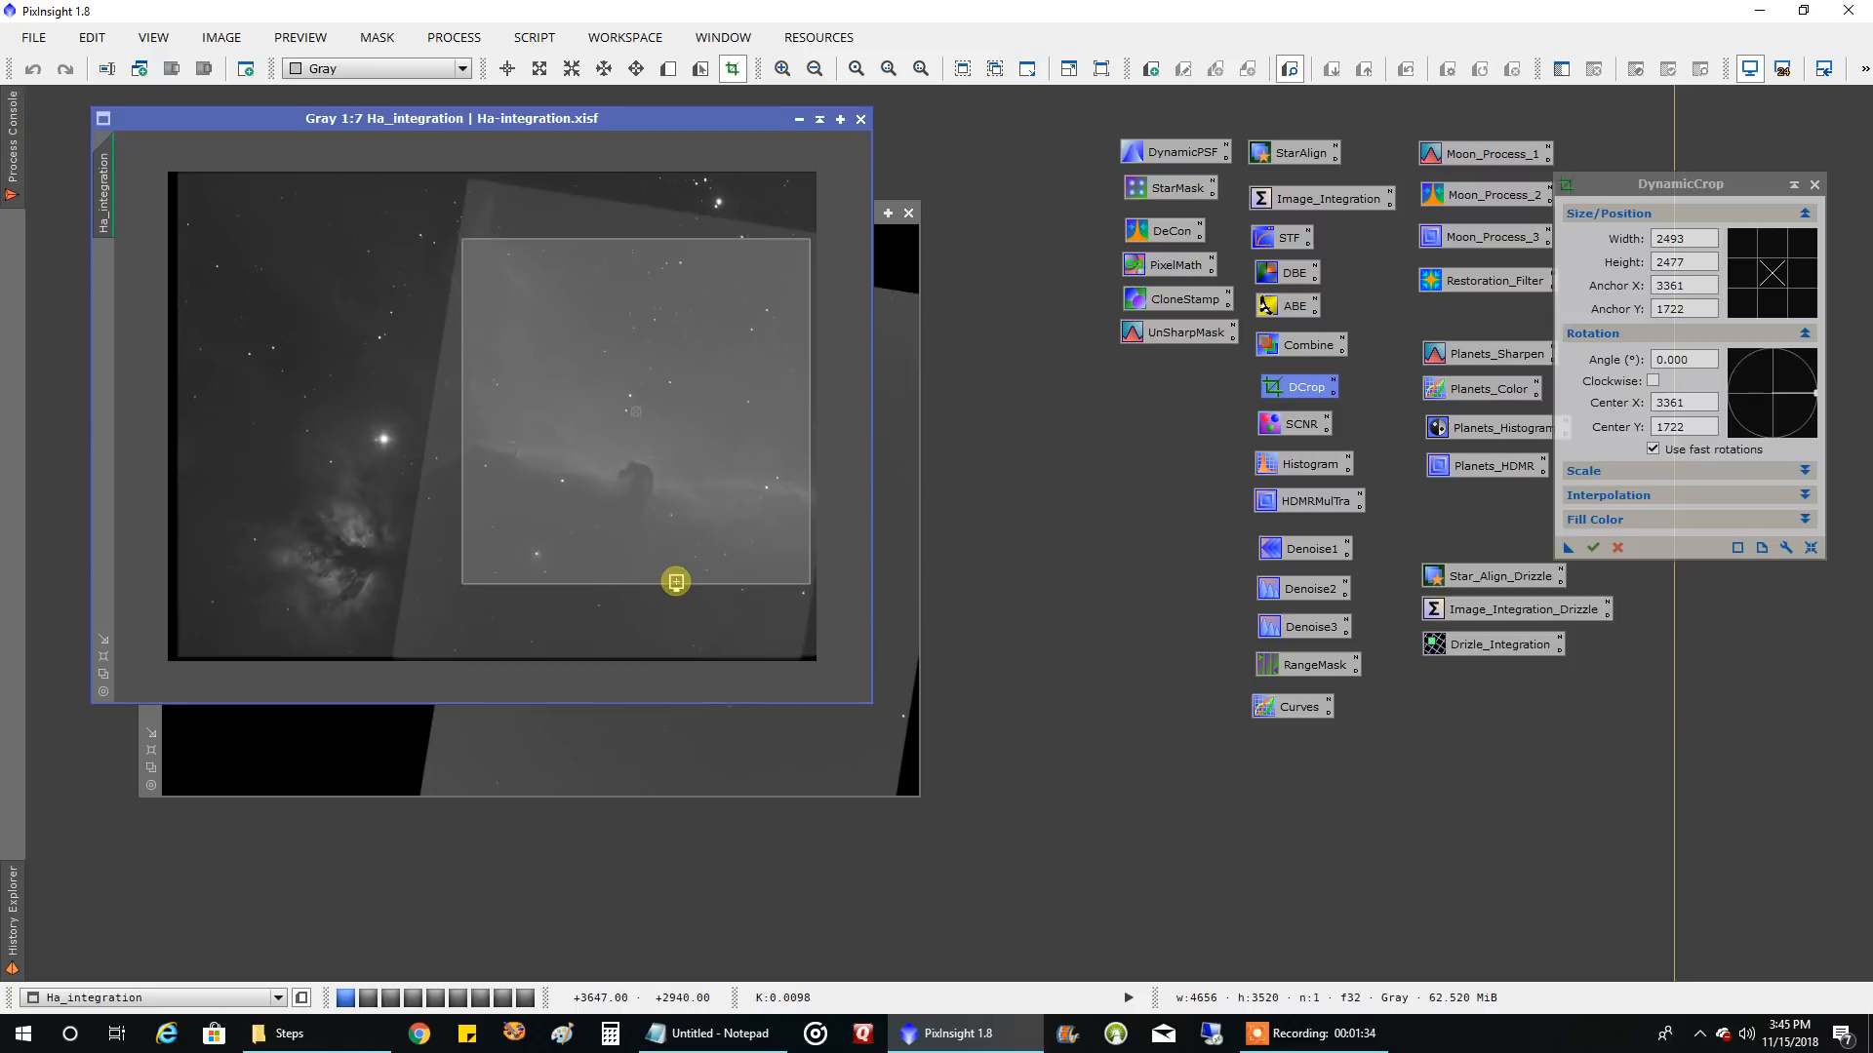
Apply the same DynamicCrop settings to the OIII_integration1 image and return to the Ha_integration image
{"action": "left_click", "coordinate": [920, 256]}
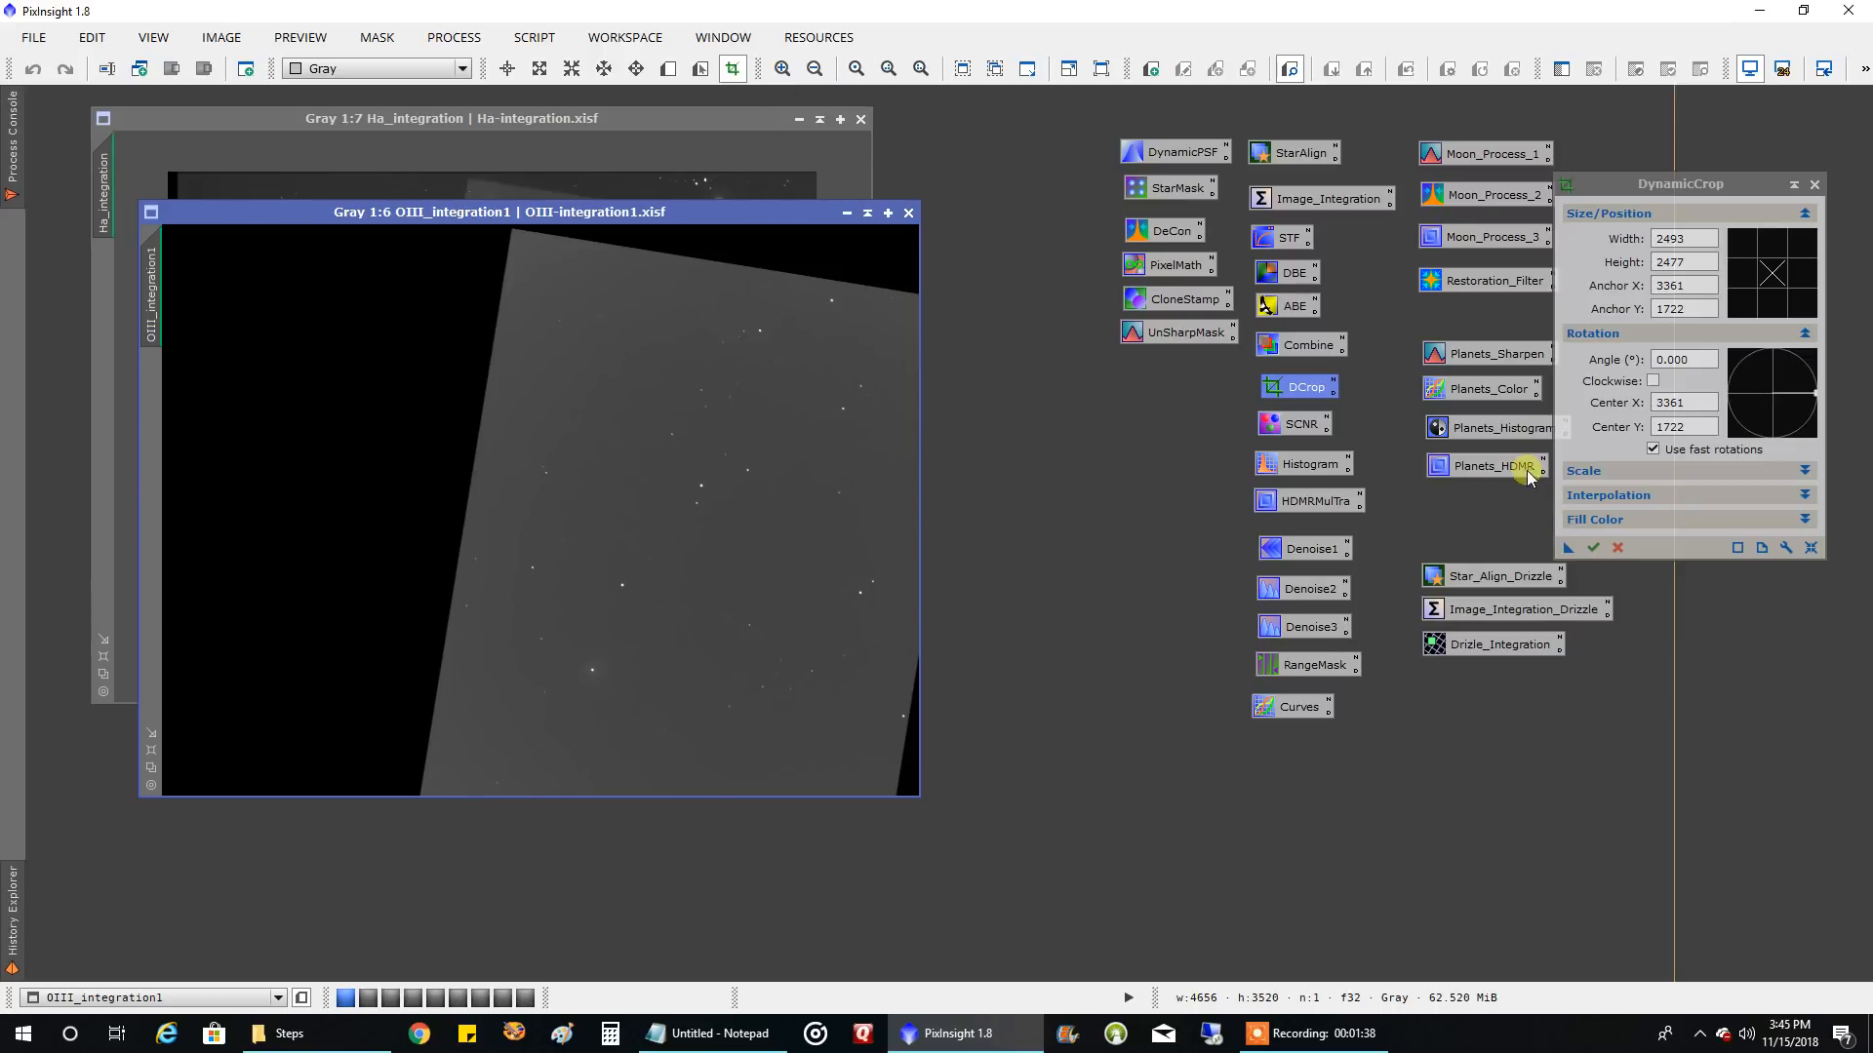
{"action": "left_click_drag", "start_coordinate": [1569, 544], "coordinate": [829, 496]}
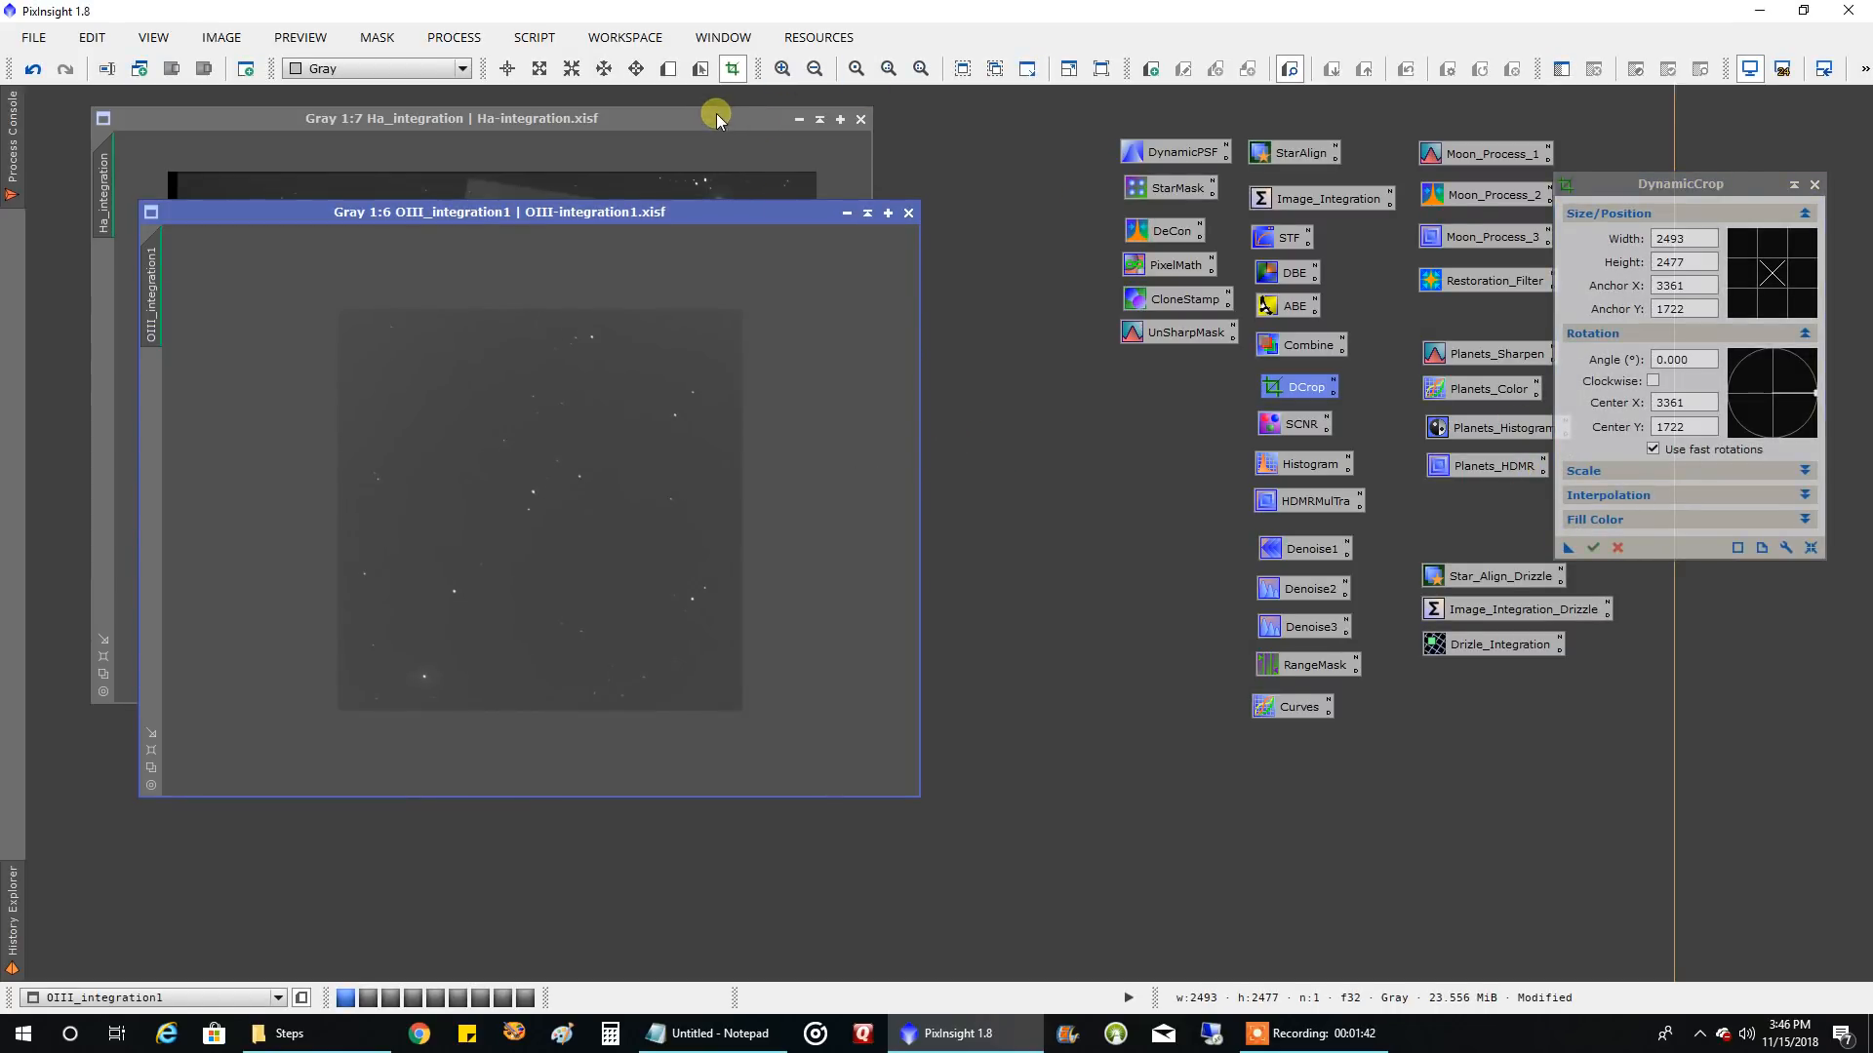
{"action": "left_click", "coordinate": [716, 119]}
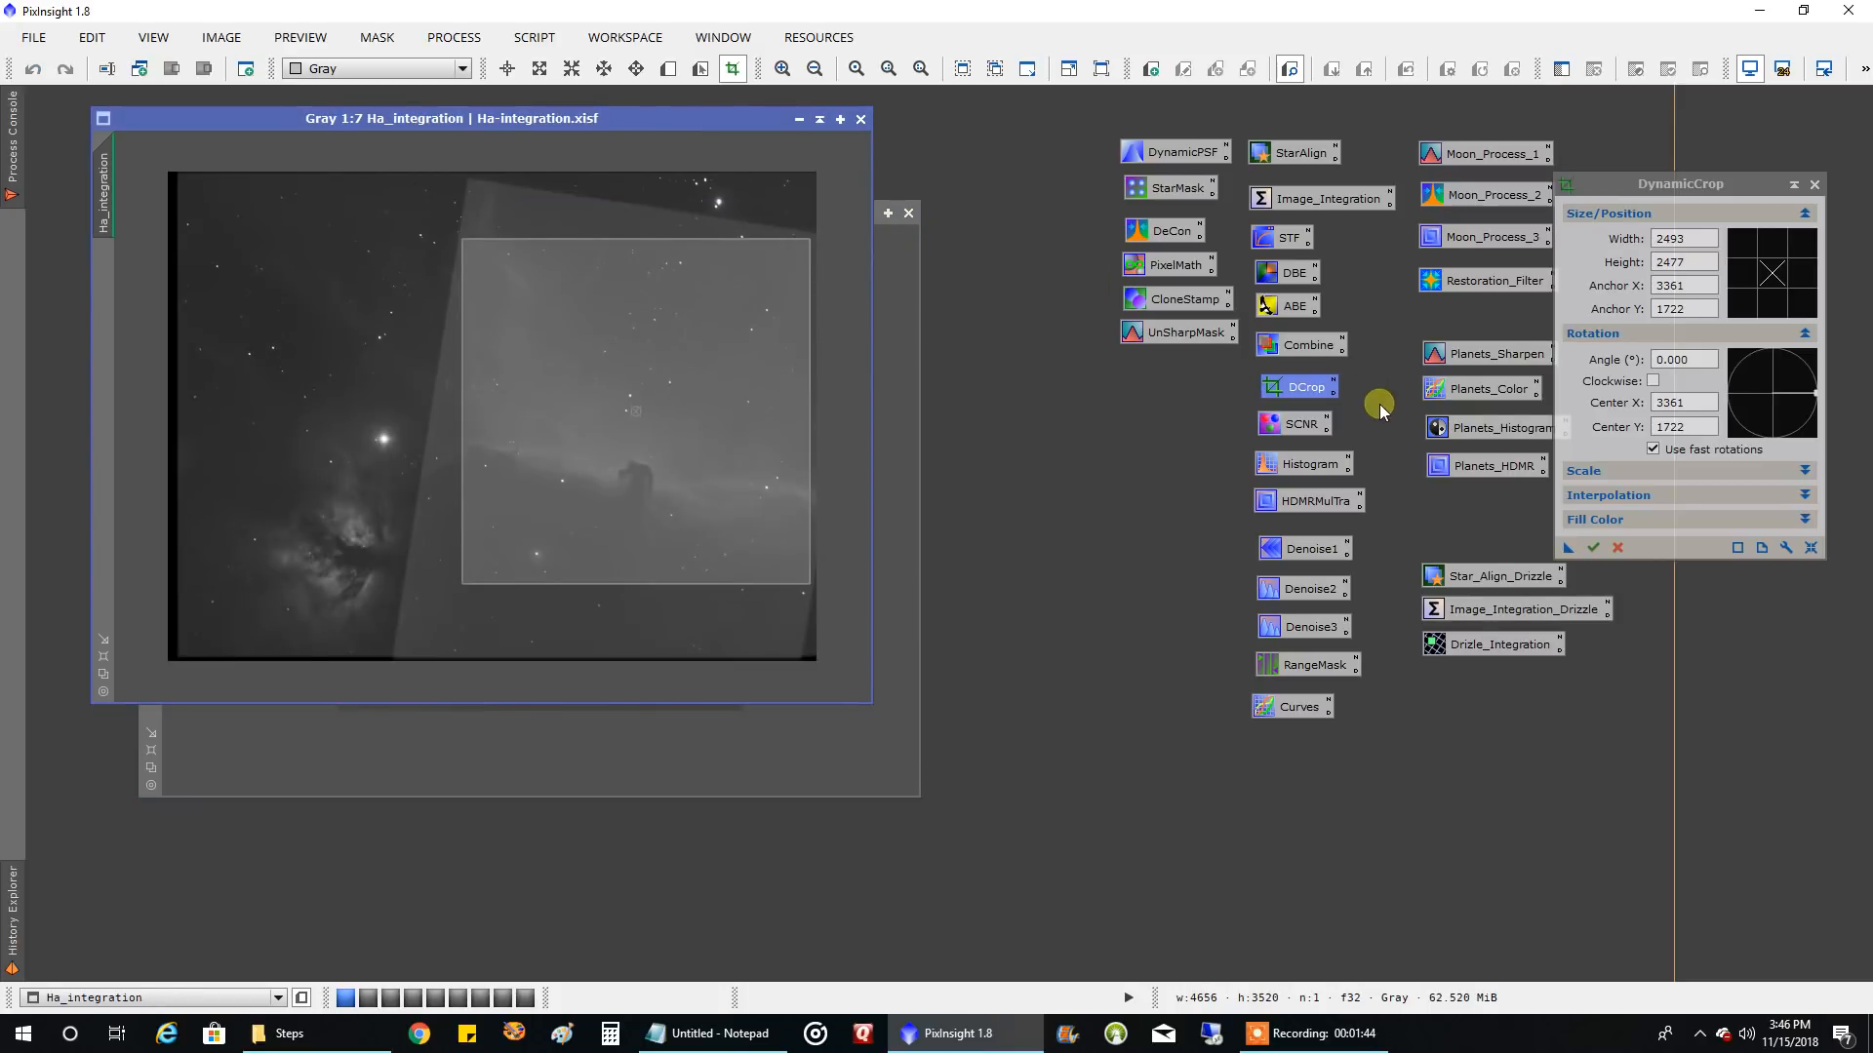
Crop Ha_integration to the framed area, close DynamicCrop, and fit the window to the cropped image
{"action": "left_click", "coordinate": [1593, 547]}
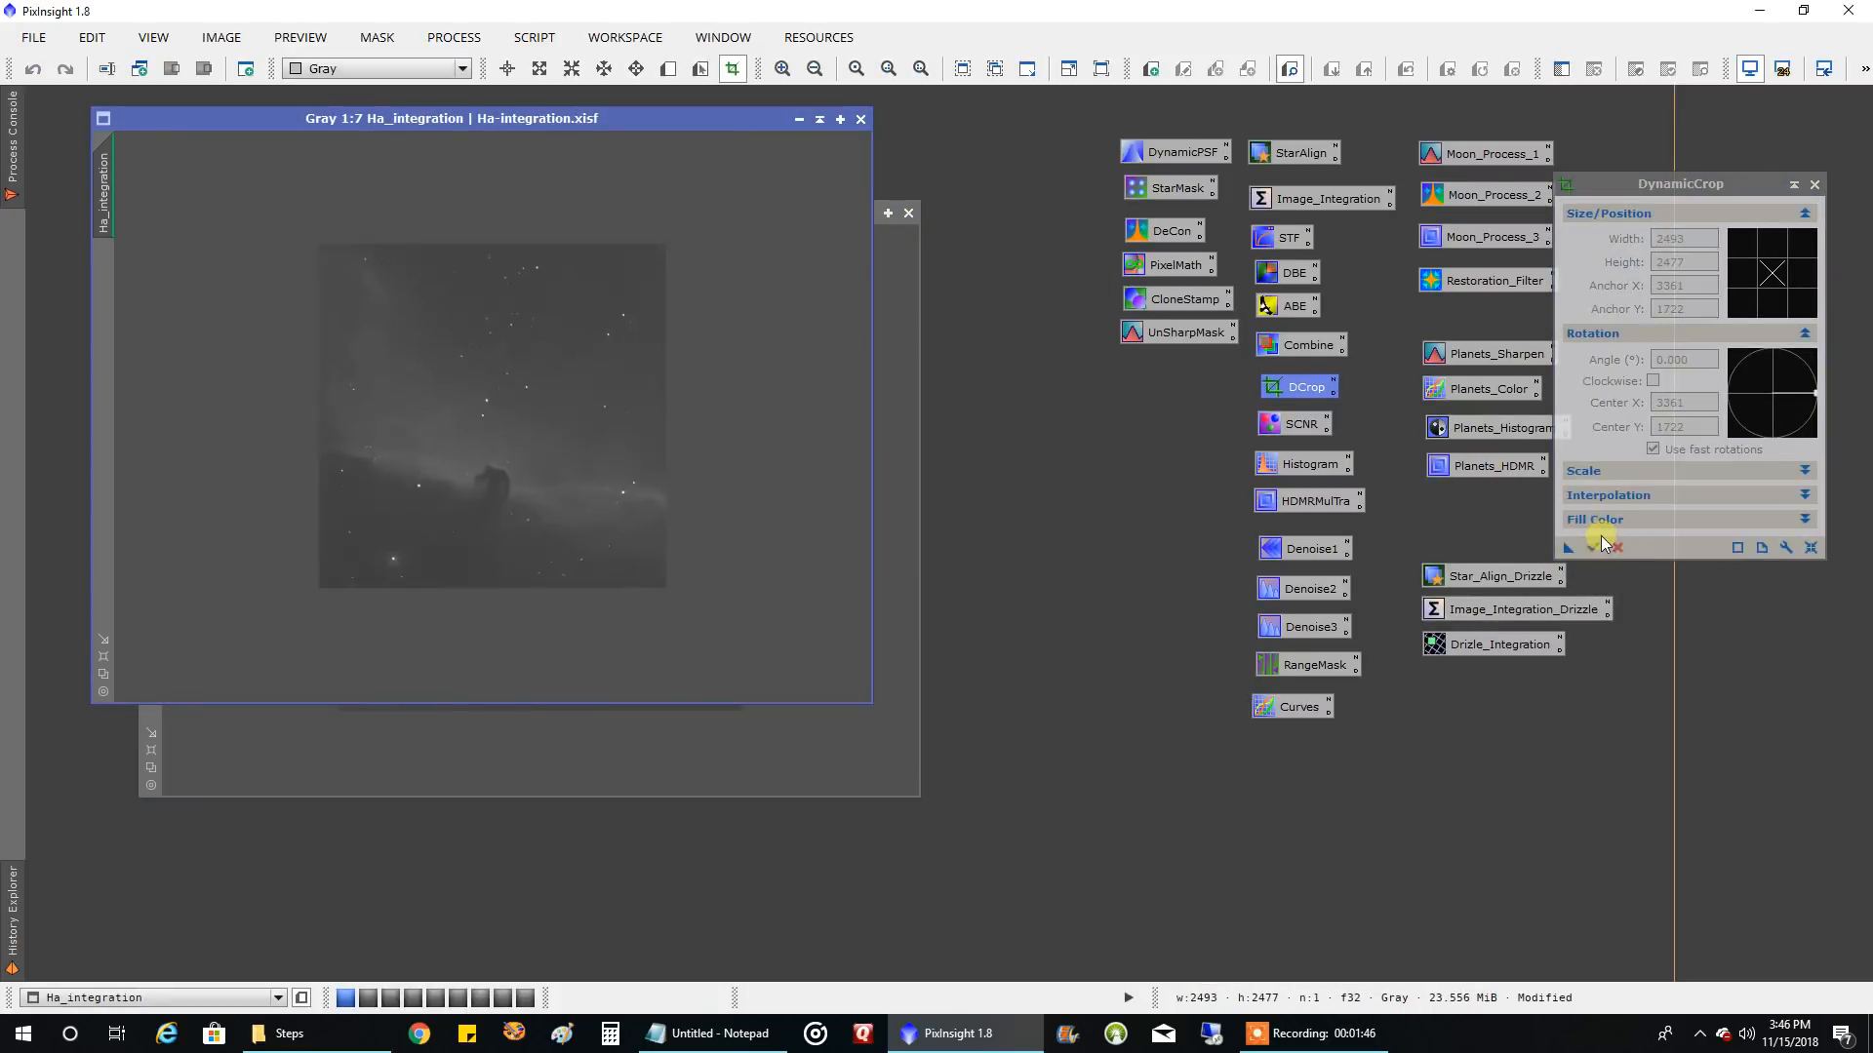
{"action": "left_click", "coordinate": [1813, 184]}
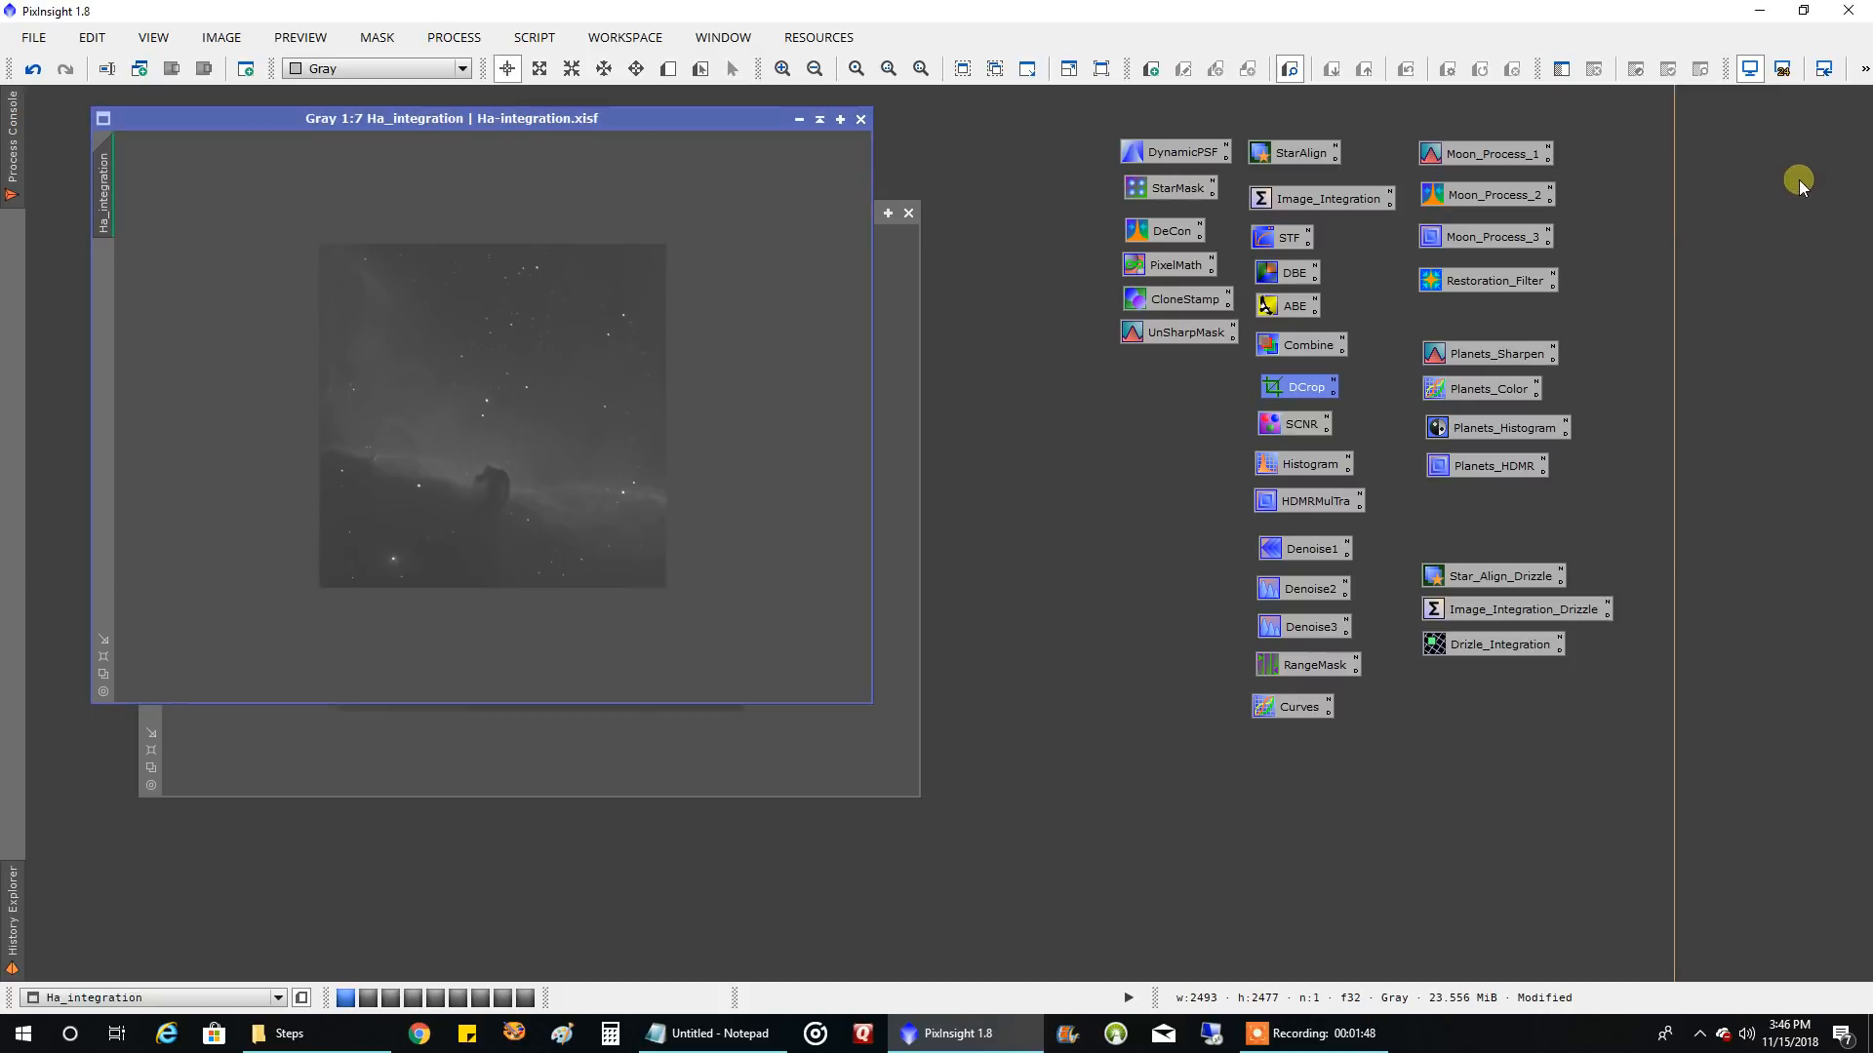
{"action": "left_click", "coordinate": [104, 655]}
{"action": "left_click_drag", "start_coordinate": [456, 109], "coordinate": [1096, 113]}
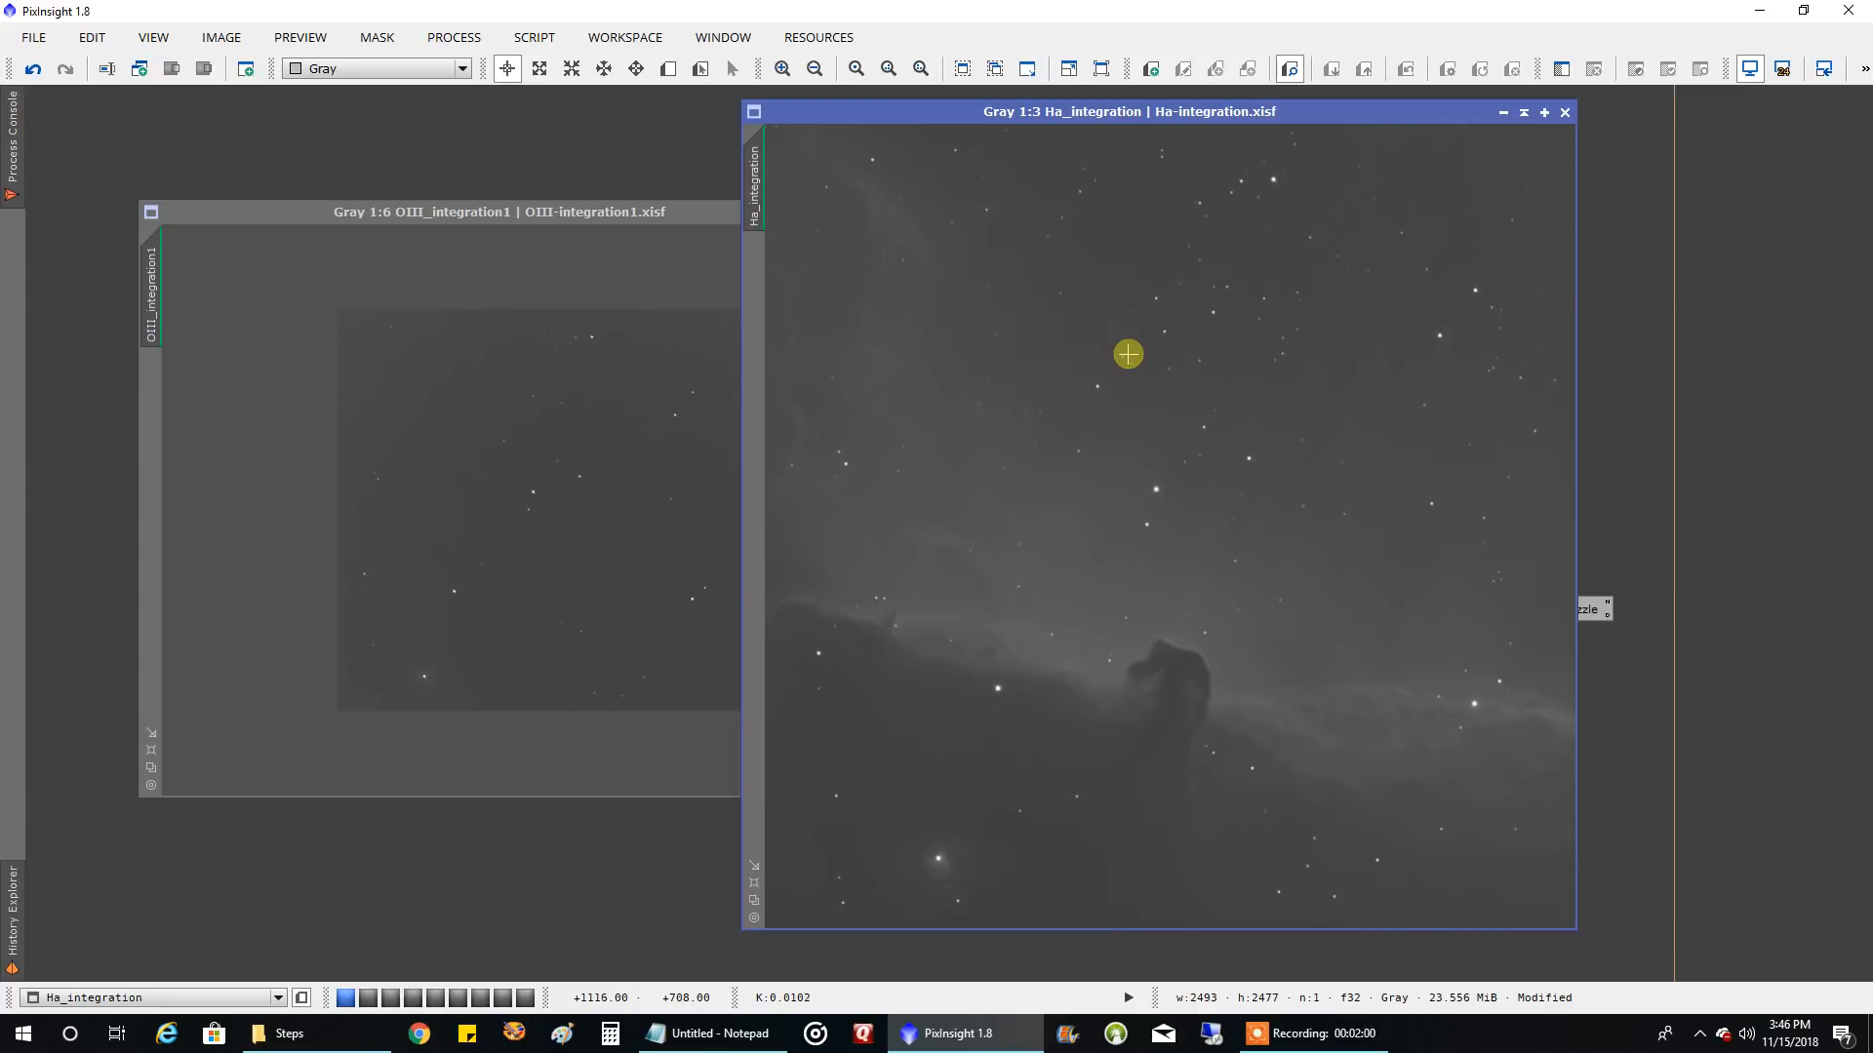
Fit the OIII_integration1 window to its image, collapse it to its title bar, and move Ha_integration clear of the process icons
{"action": "left_click", "coordinate": [416, 213]}
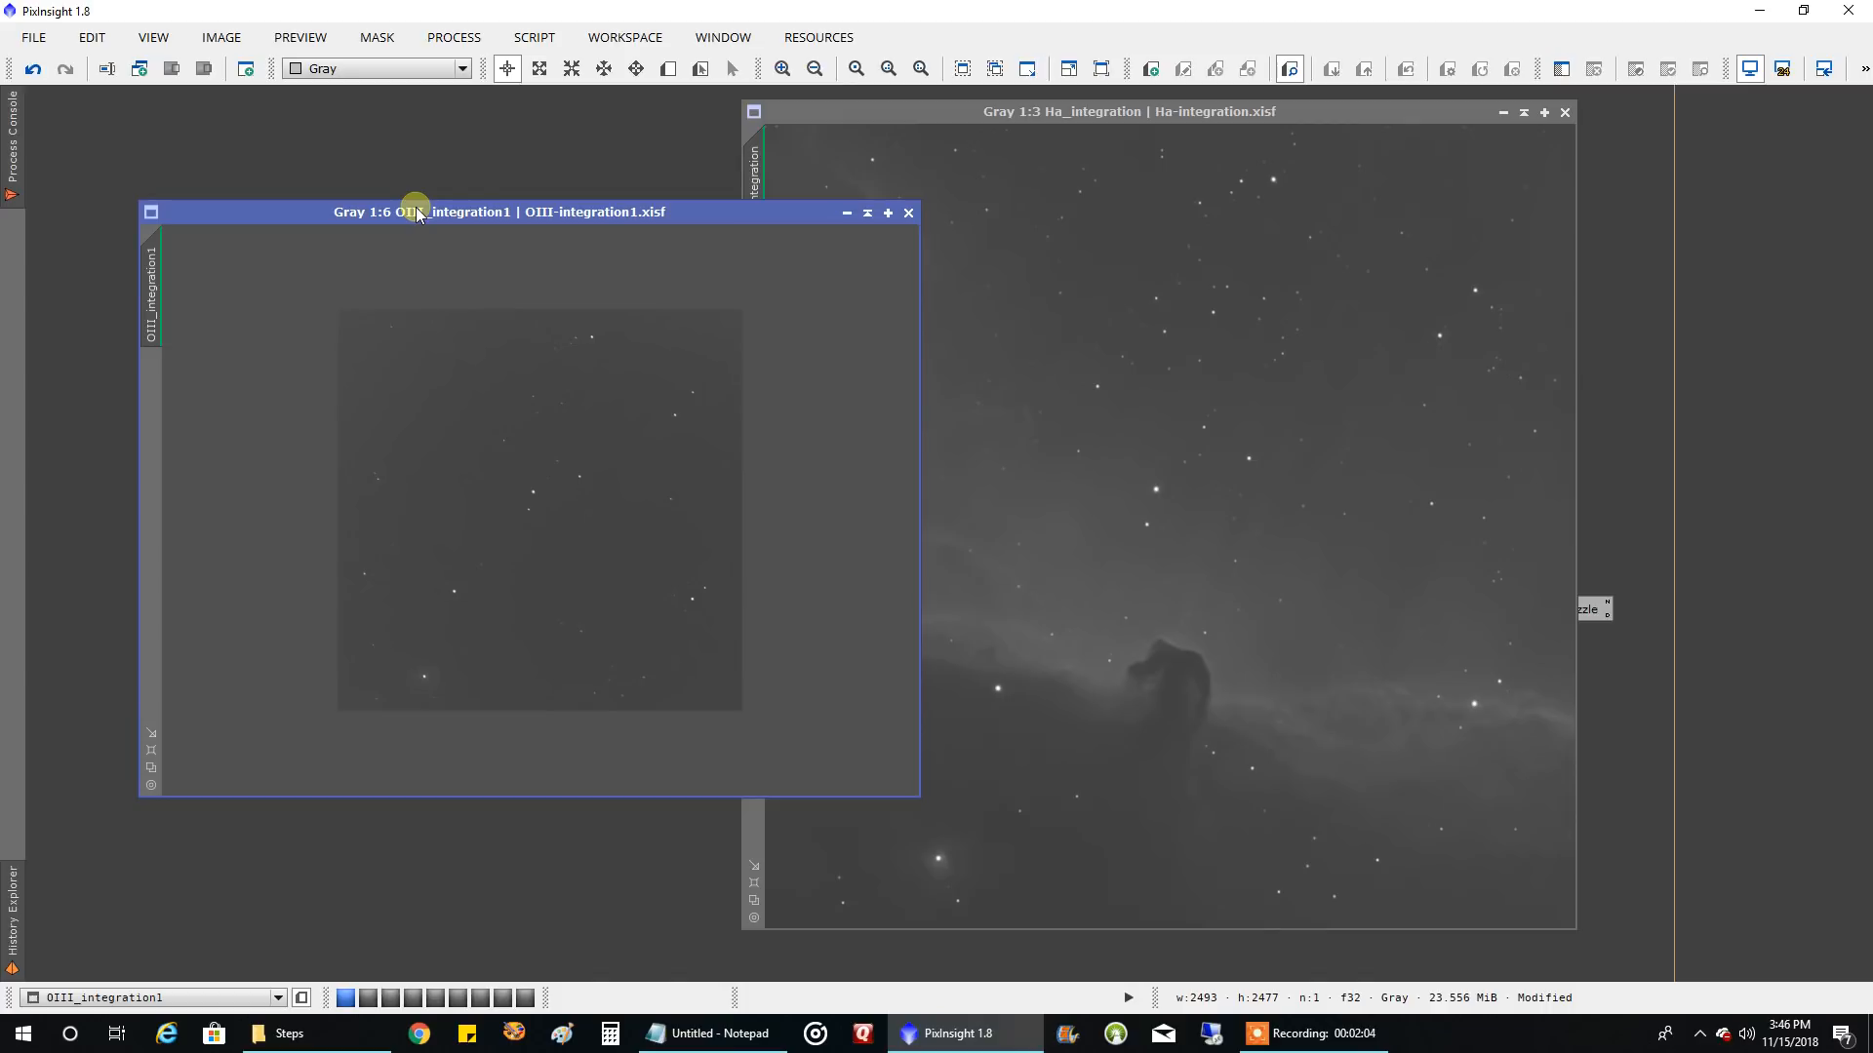
{"action": "left_click", "coordinate": [152, 749]}
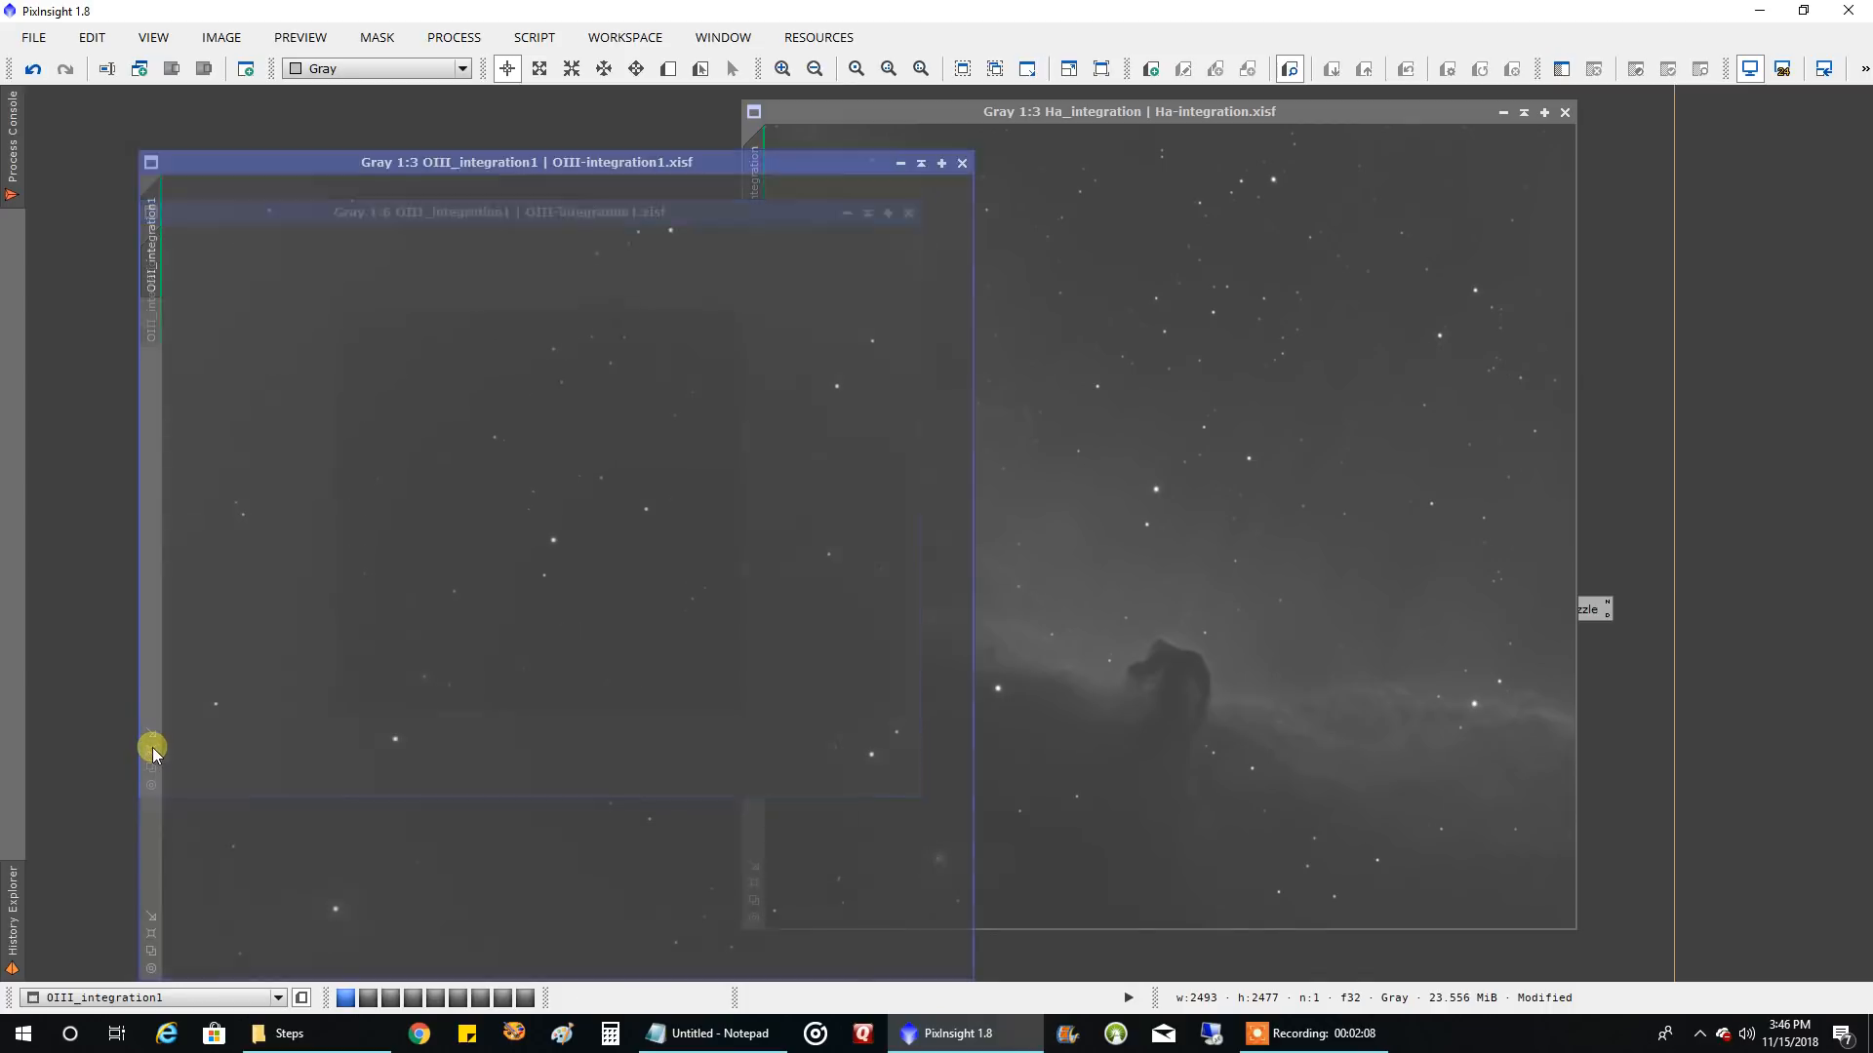
{"action": "left_click", "coordinate": [920, 162]}
{"action": "left_click_drag", "start_coordinate": [921, 119], "coordinate": [404, 121]}
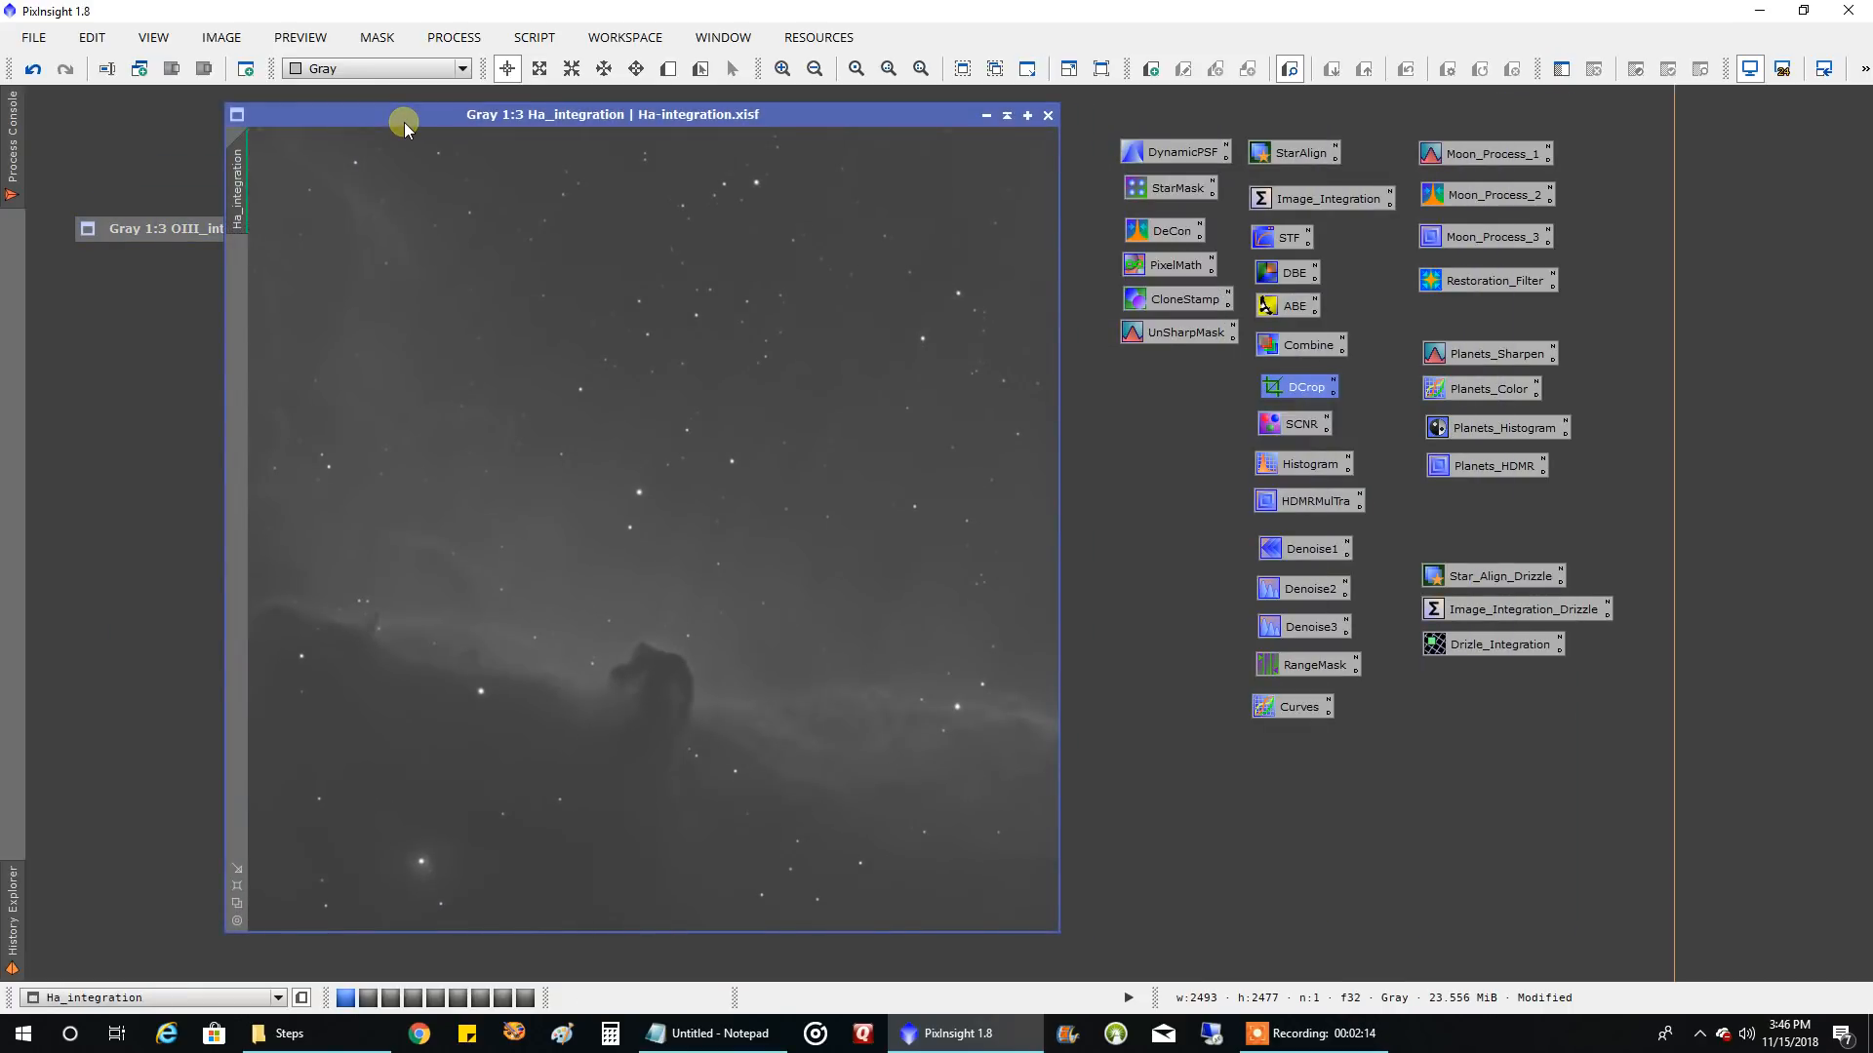
Start DynamicBackgroundExtraction on Ha_integration, generate 15 samples per row, and add a sample at about 2410, 108
{"action": "left_click", "coordinate": [1290, 276]}
{"action": "double_click", "coordinate": [1289, 276]}
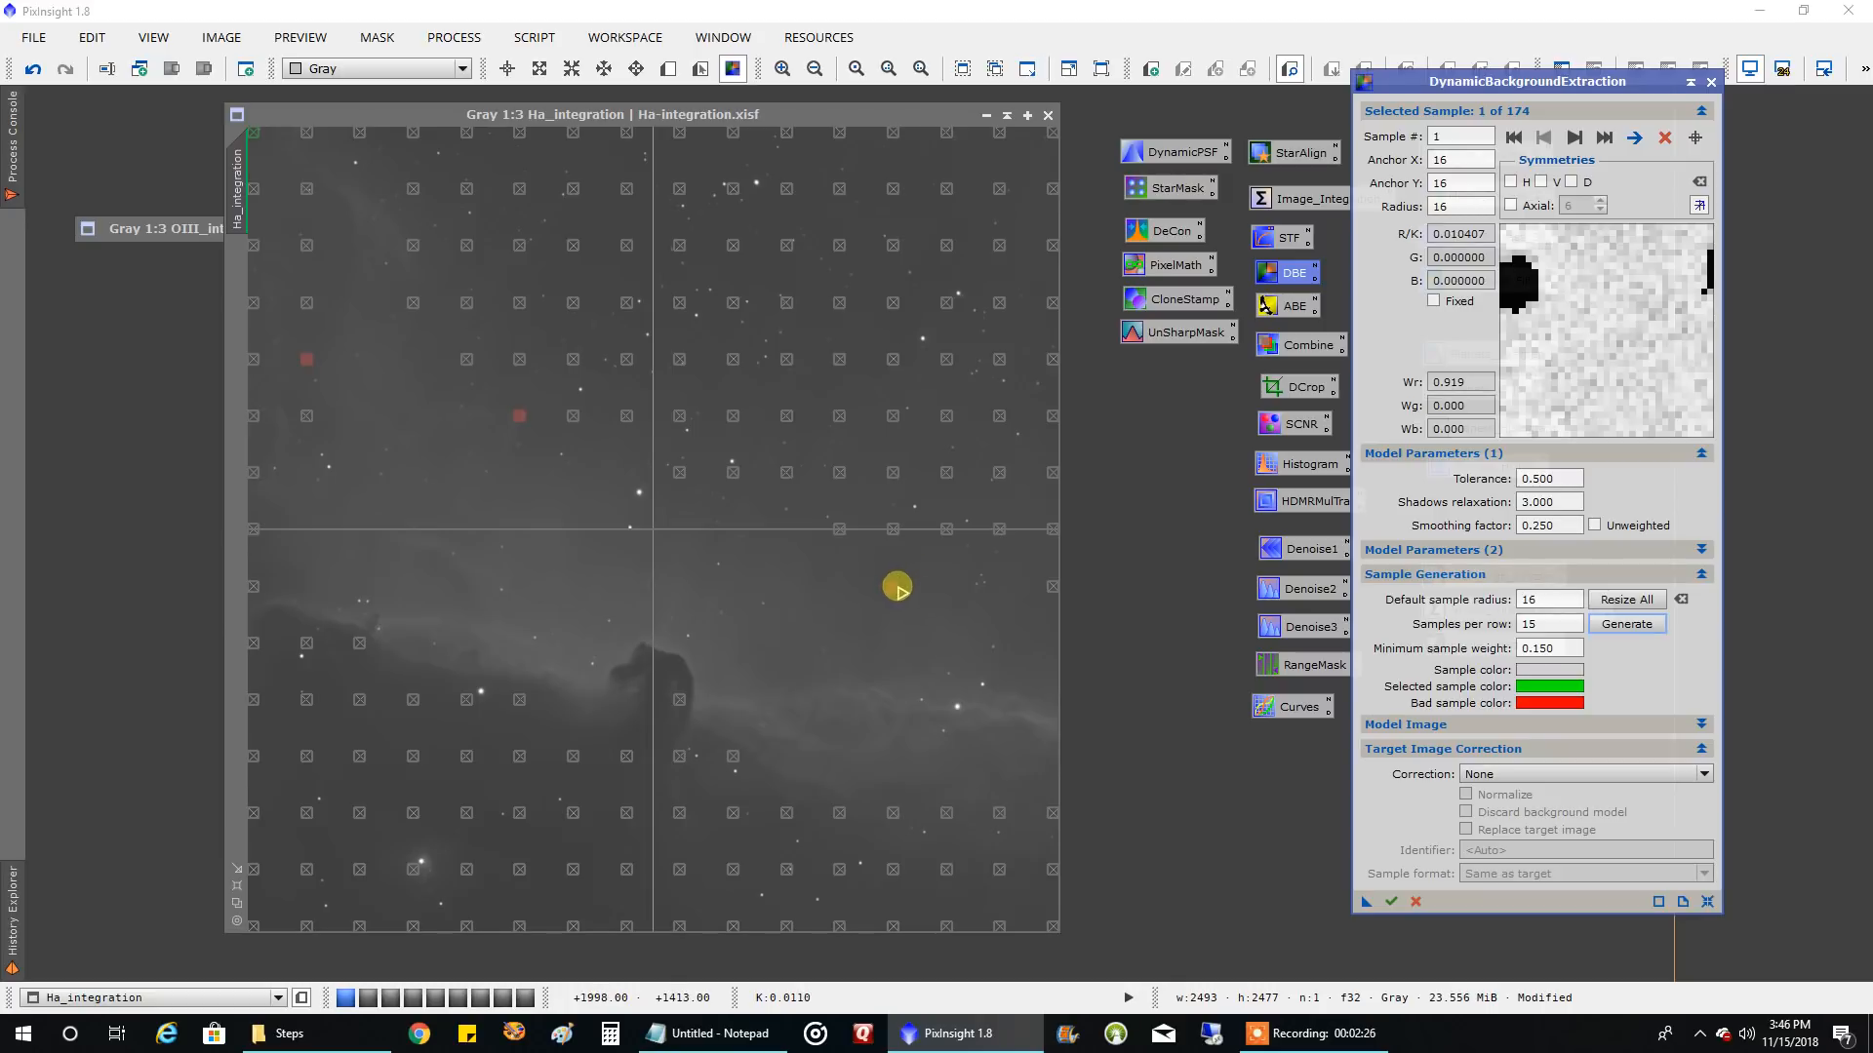
{"action": "left_click_drag", "start_coordinate": [897, 586], "coordinate": [1034, 162]}
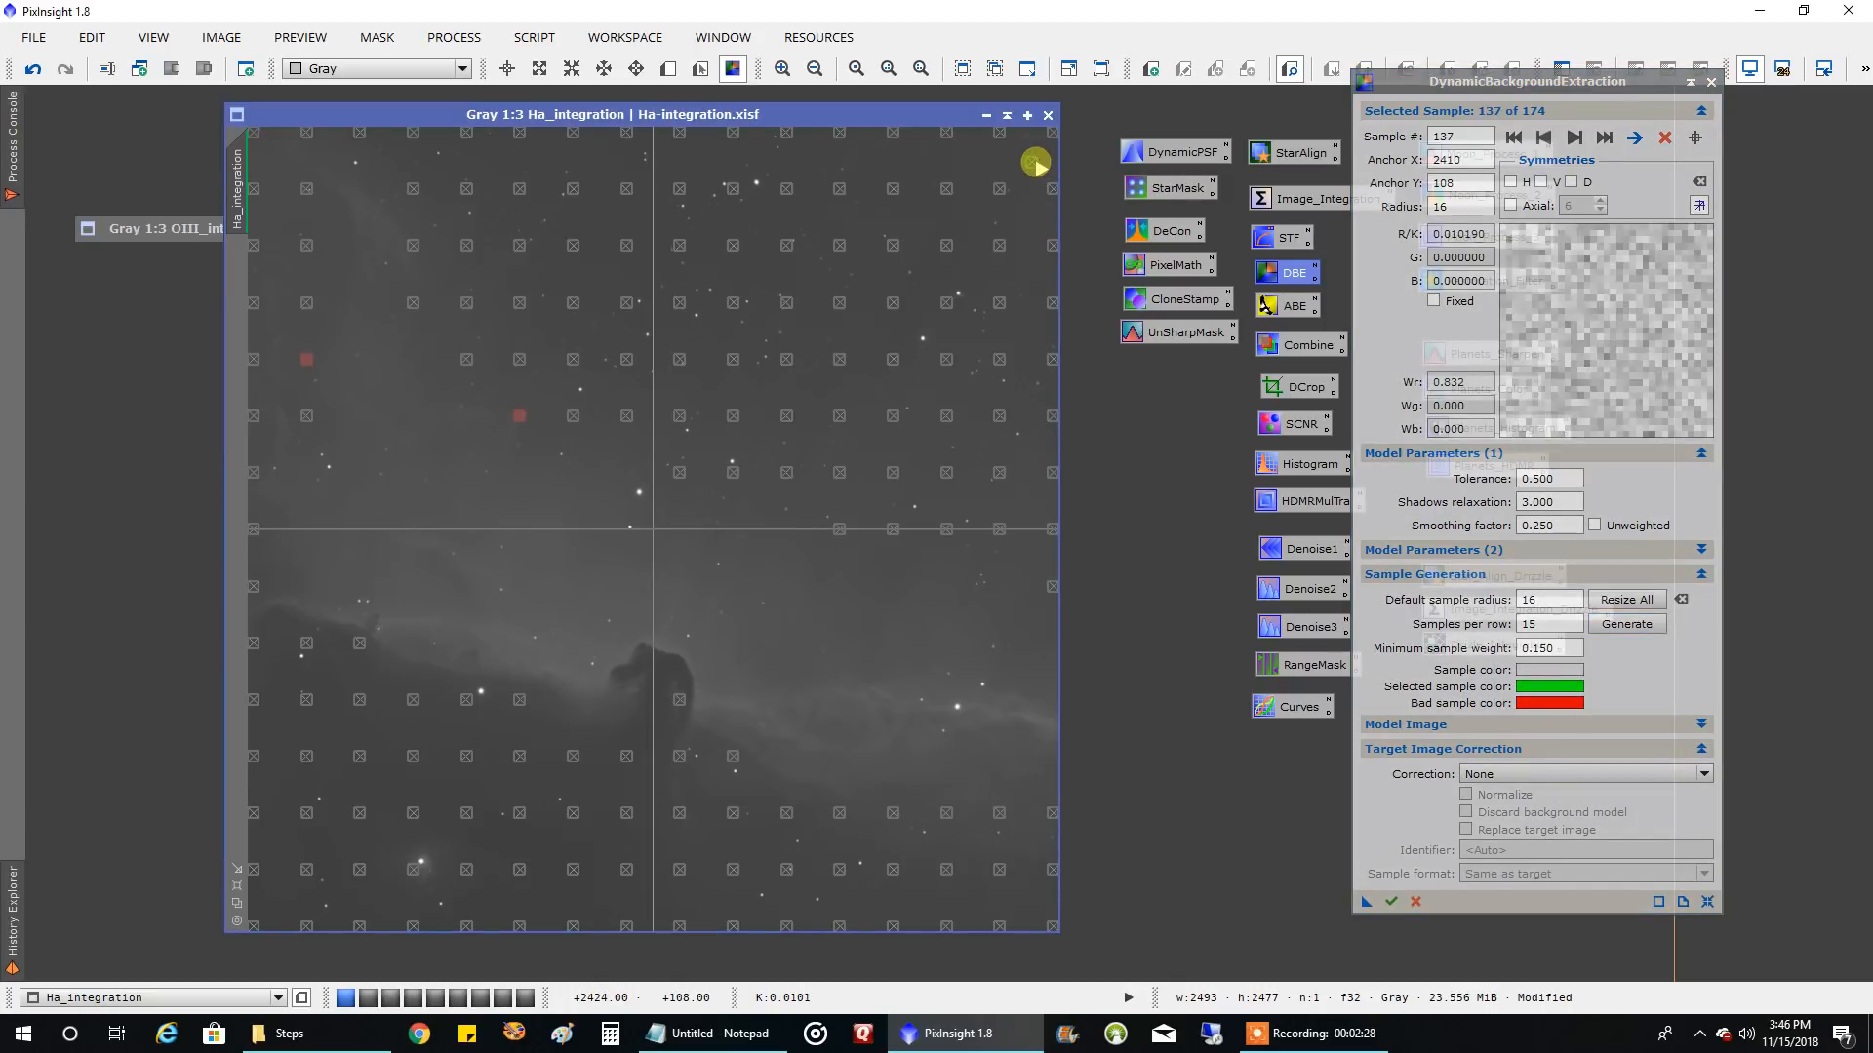
Set the target image correction to Subtraction and run the background extraction on Ha_integration
{"action": "left_click", "coordinate": [1527, 776]}
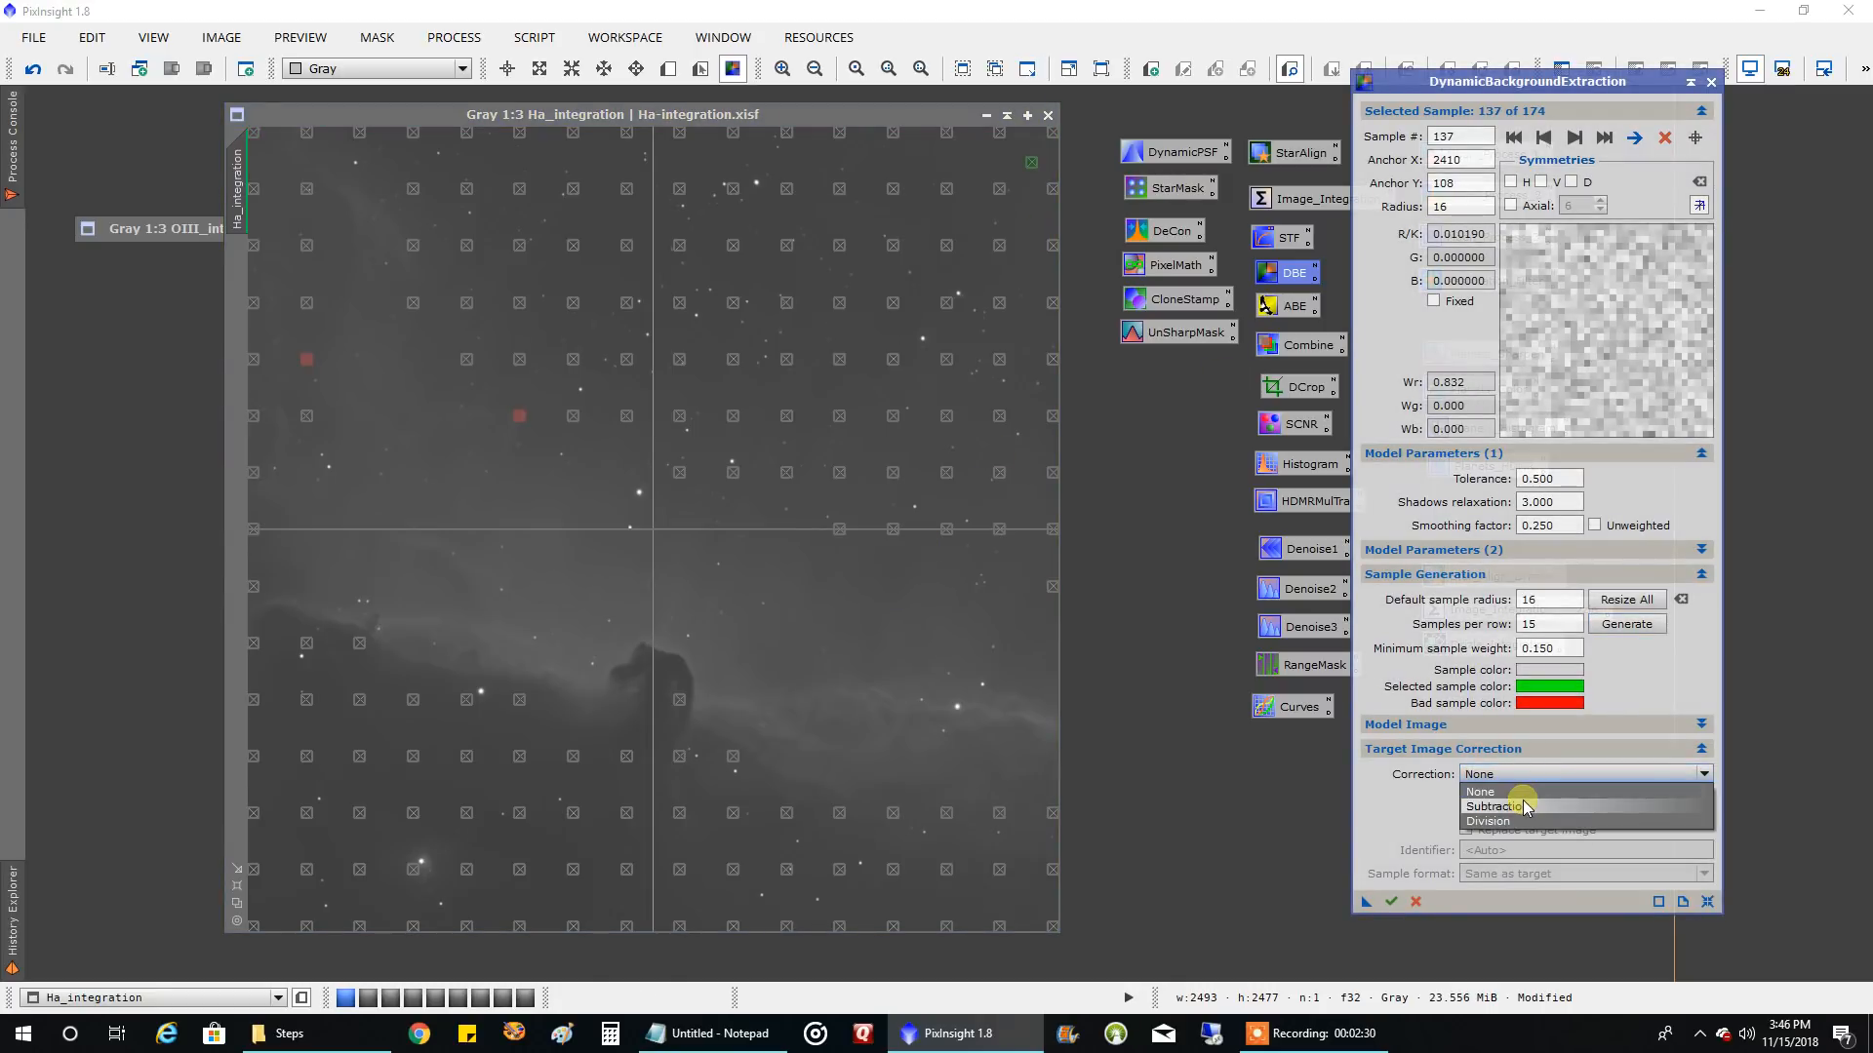
{"action": "left_click", "coordinate": [1509, 811]}
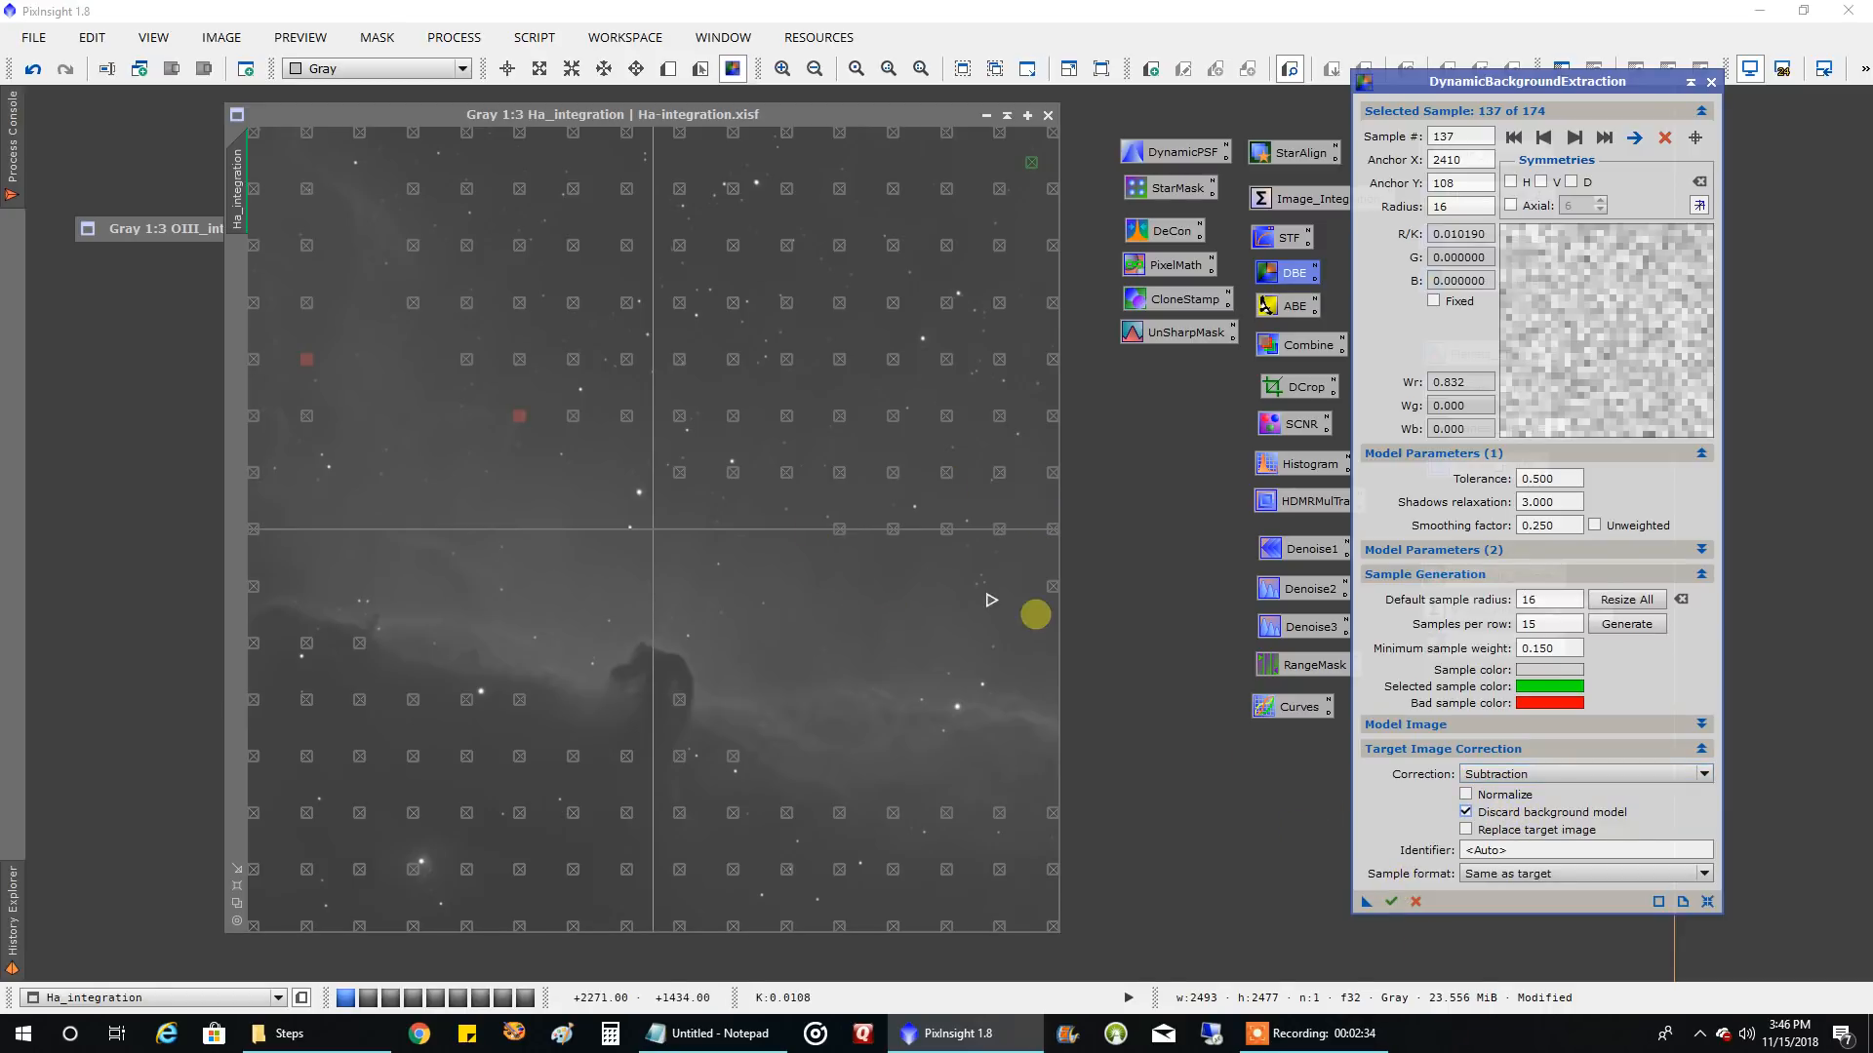
{"action": "left_click", "coordinate": [1391, 902]}
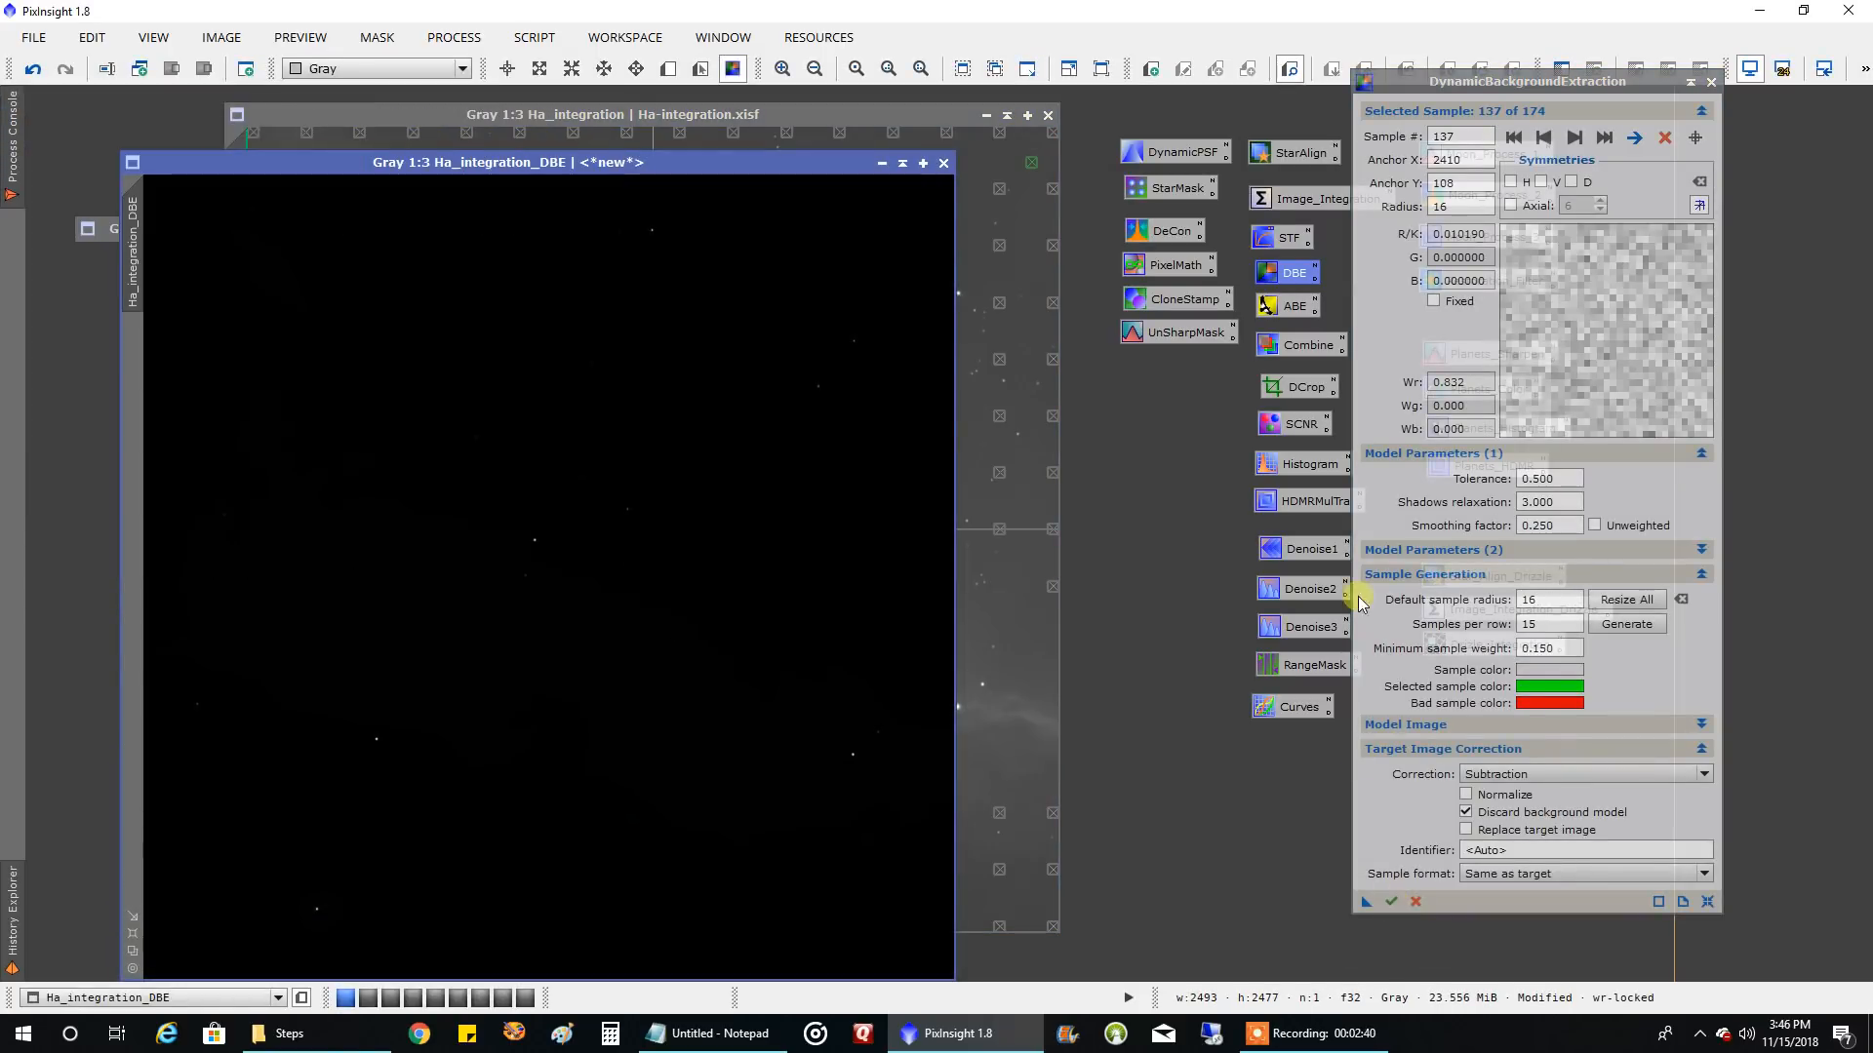
Auto-stretch the display of Ha_integration_DBE with ScreenTransferFunction and close both the background extraction session and ScreenTransferFunction
{"action": "double_click", "coordinate": [1280, 237]}
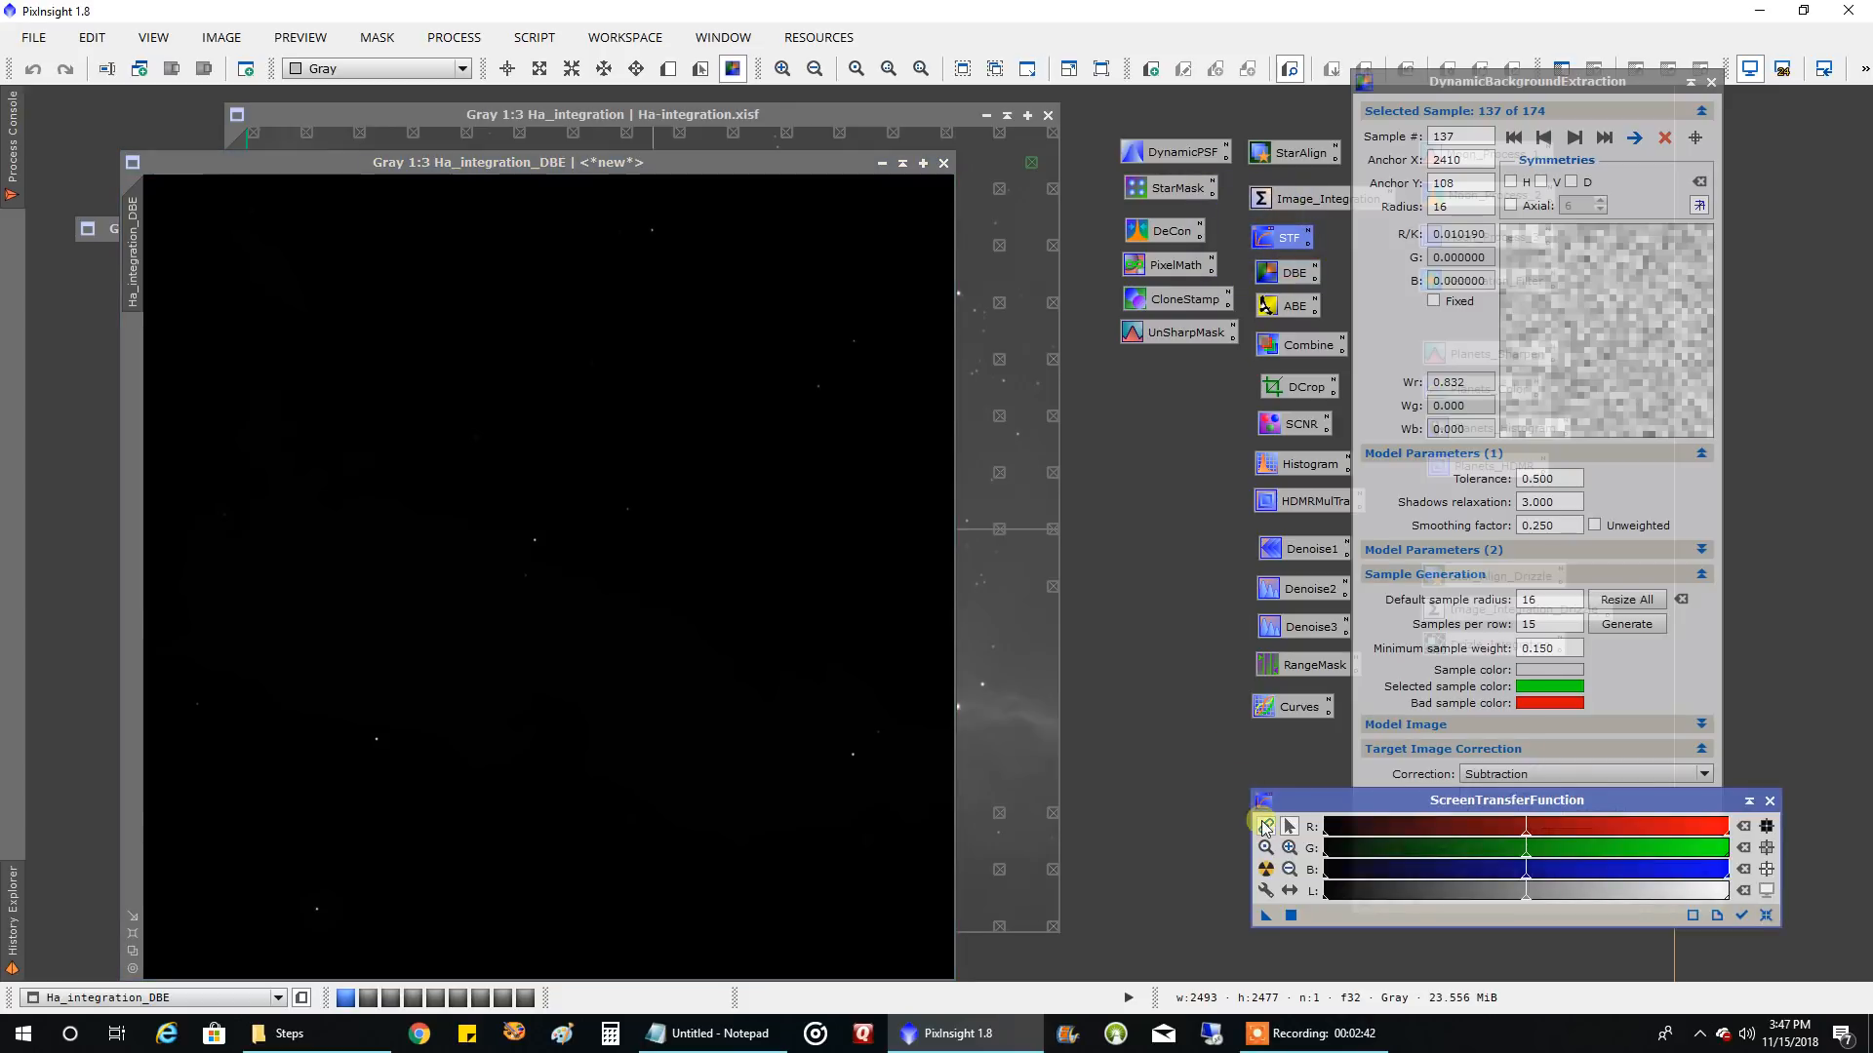
{"action": "left_click", "coordinate": [1266, 869]}
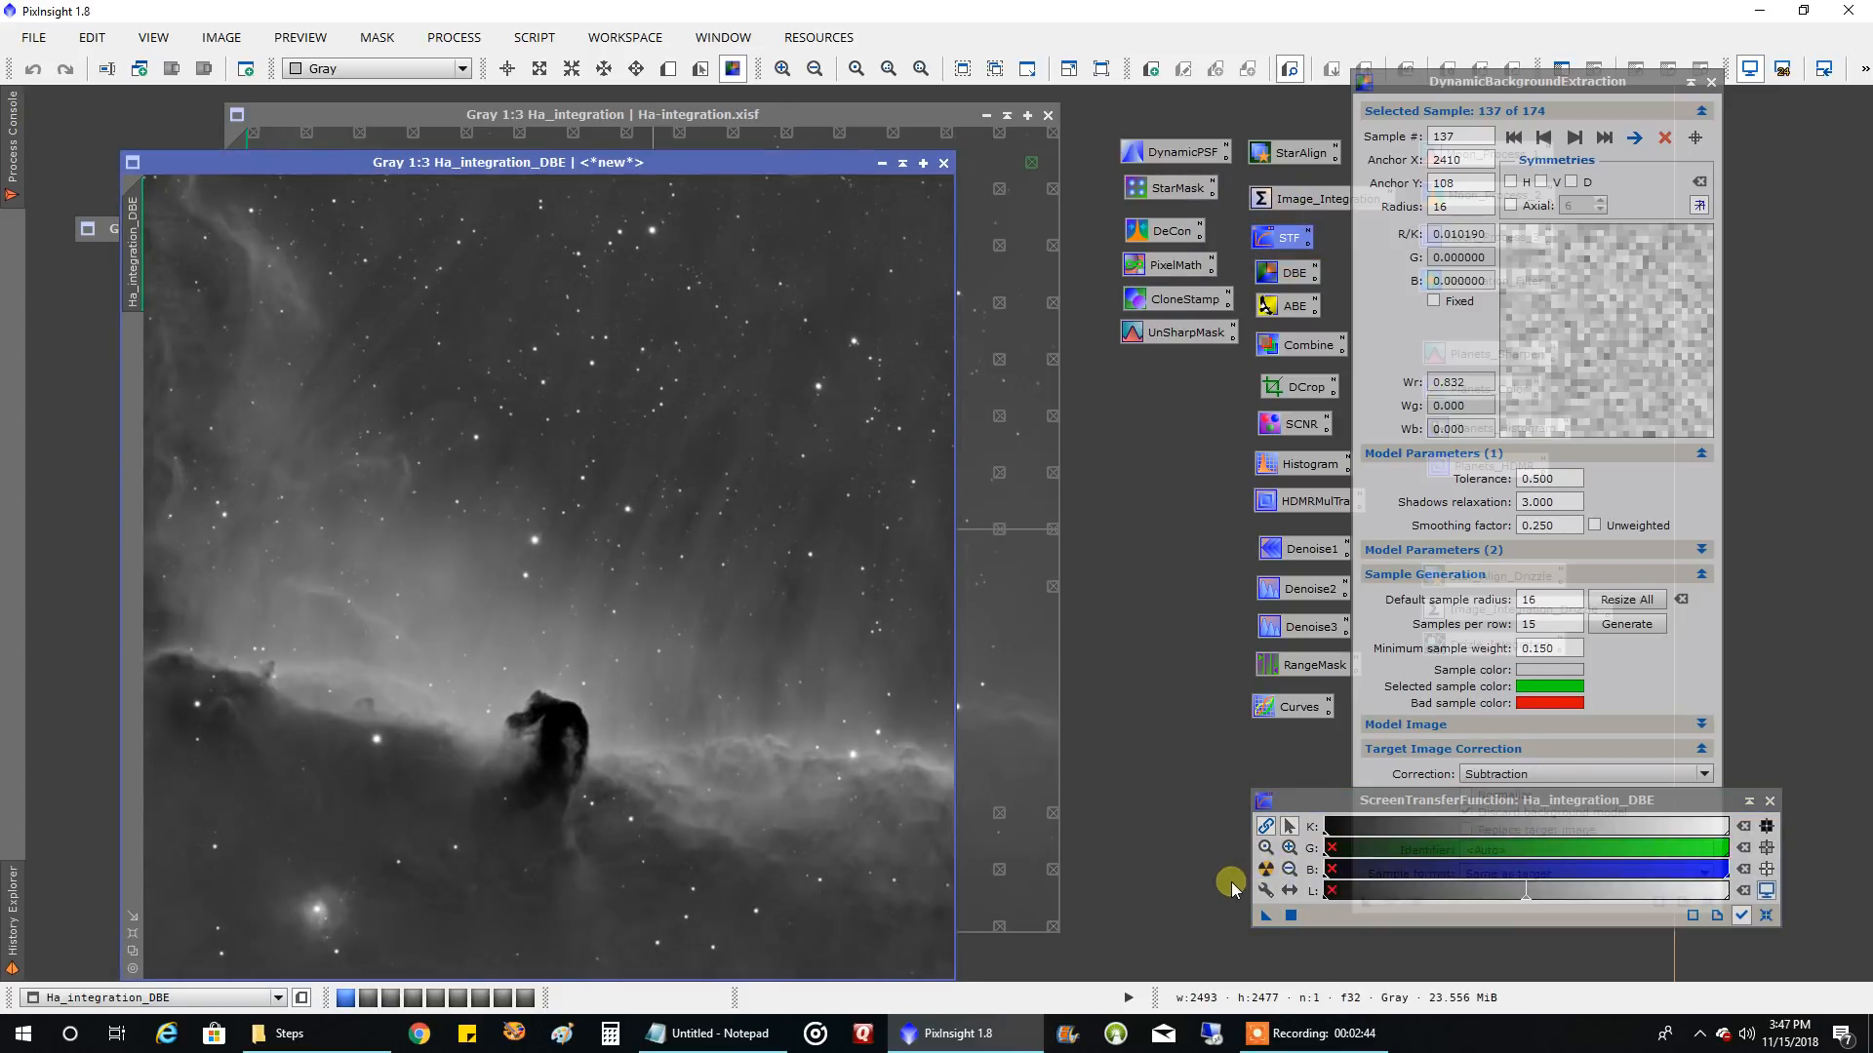
{"action": "left_click", "coordinate": [1711, 81]}
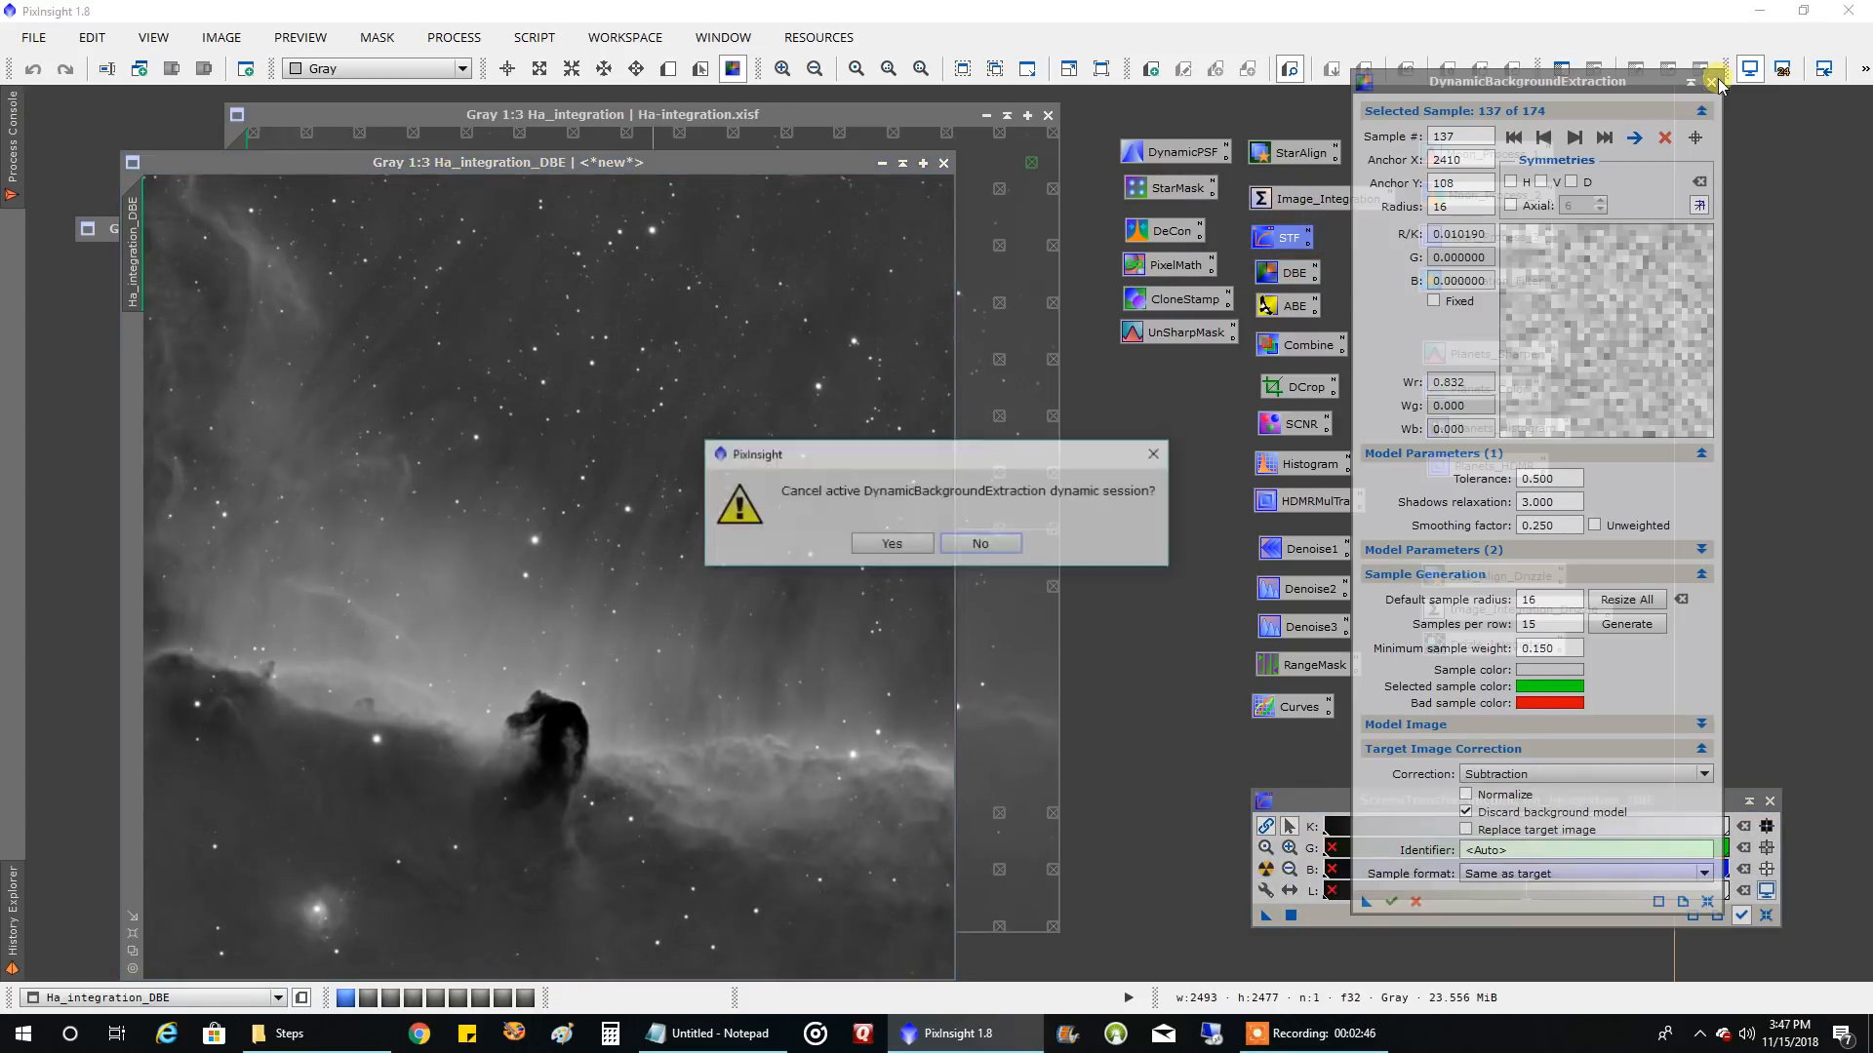
{"action": "left_click", "coordinate": [892, 544]}
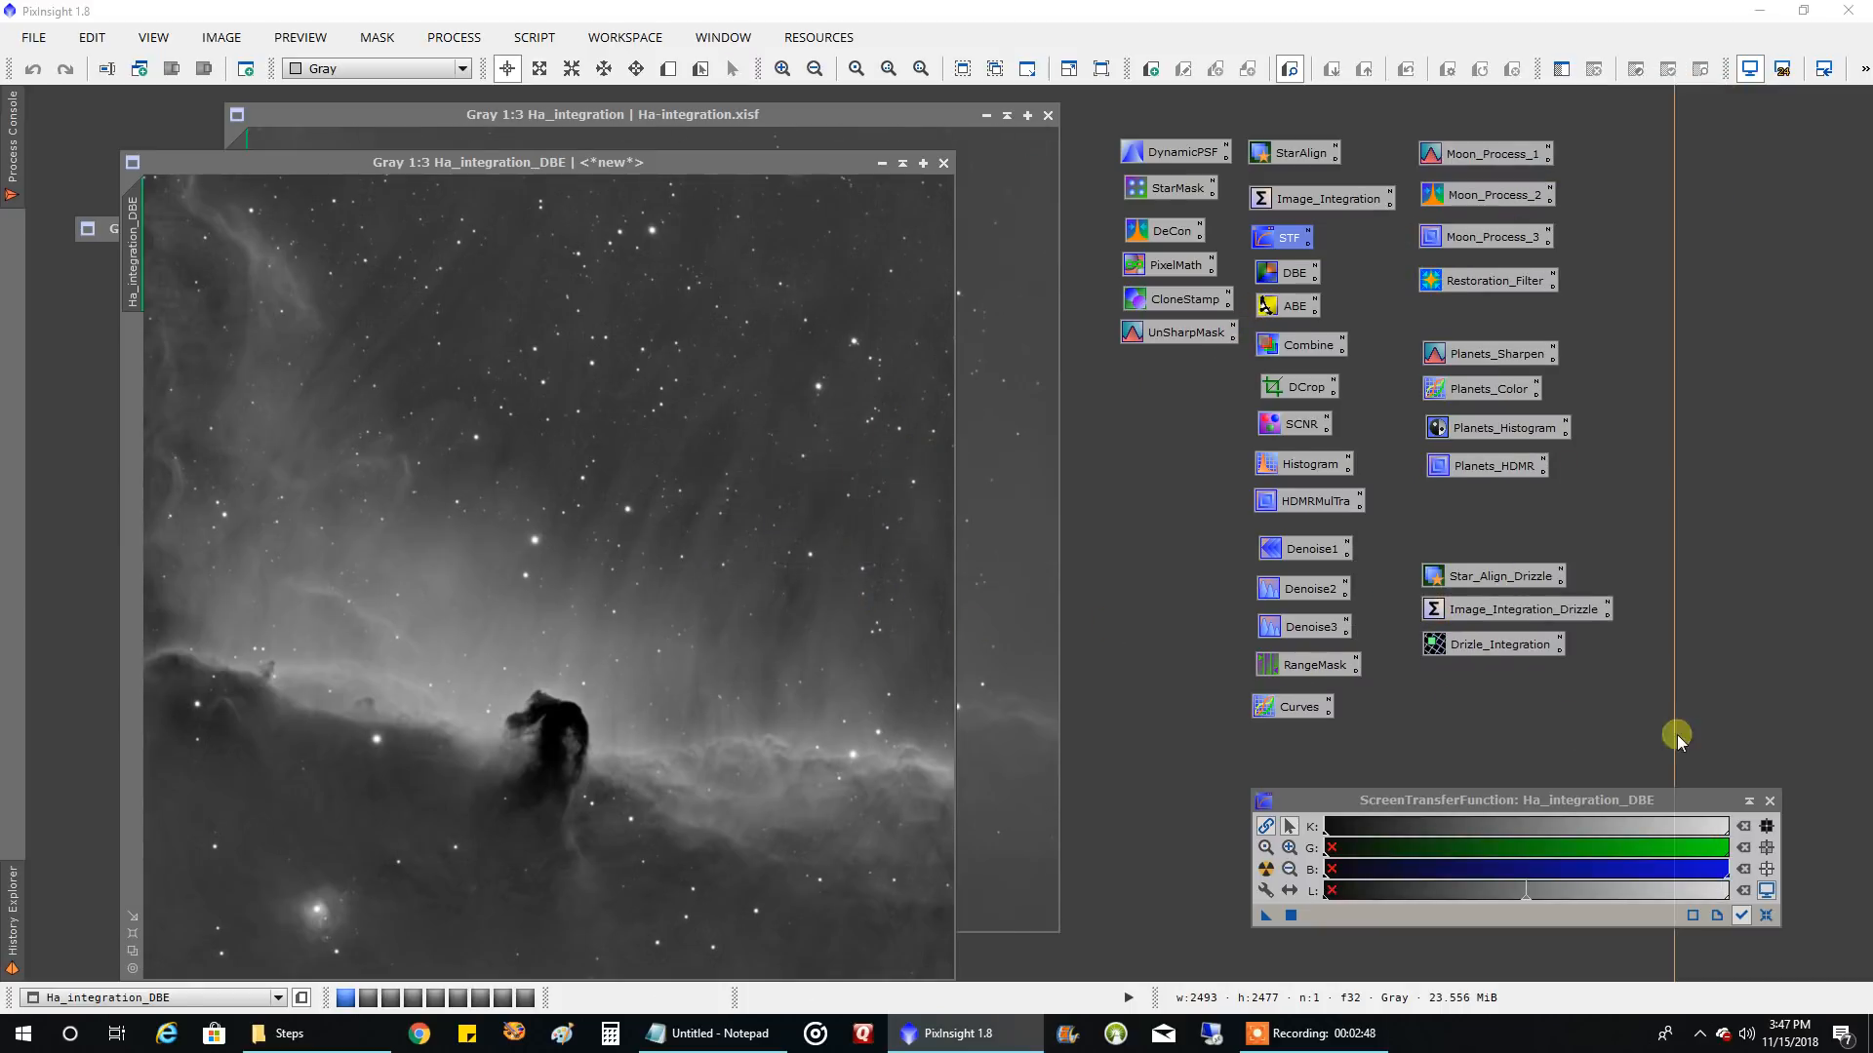
{"action": "left_click", "coordinate": [1769, 799]}
Place Ha_integration and Ha_integration_DBE side by side for comparison, and close the original Ha_integration without saving
{"action": "left_click_drag", "start_coordinate": [750, 161], "coordinate": [1658, 98]}
{"action": "left_click_drag", "start_coordinate": [926, 117], "coordinate": [841, 102]}
{"action": "left_click_drag", "start_coordinate": [1121, 104], "coordinate": [1058, 109]}
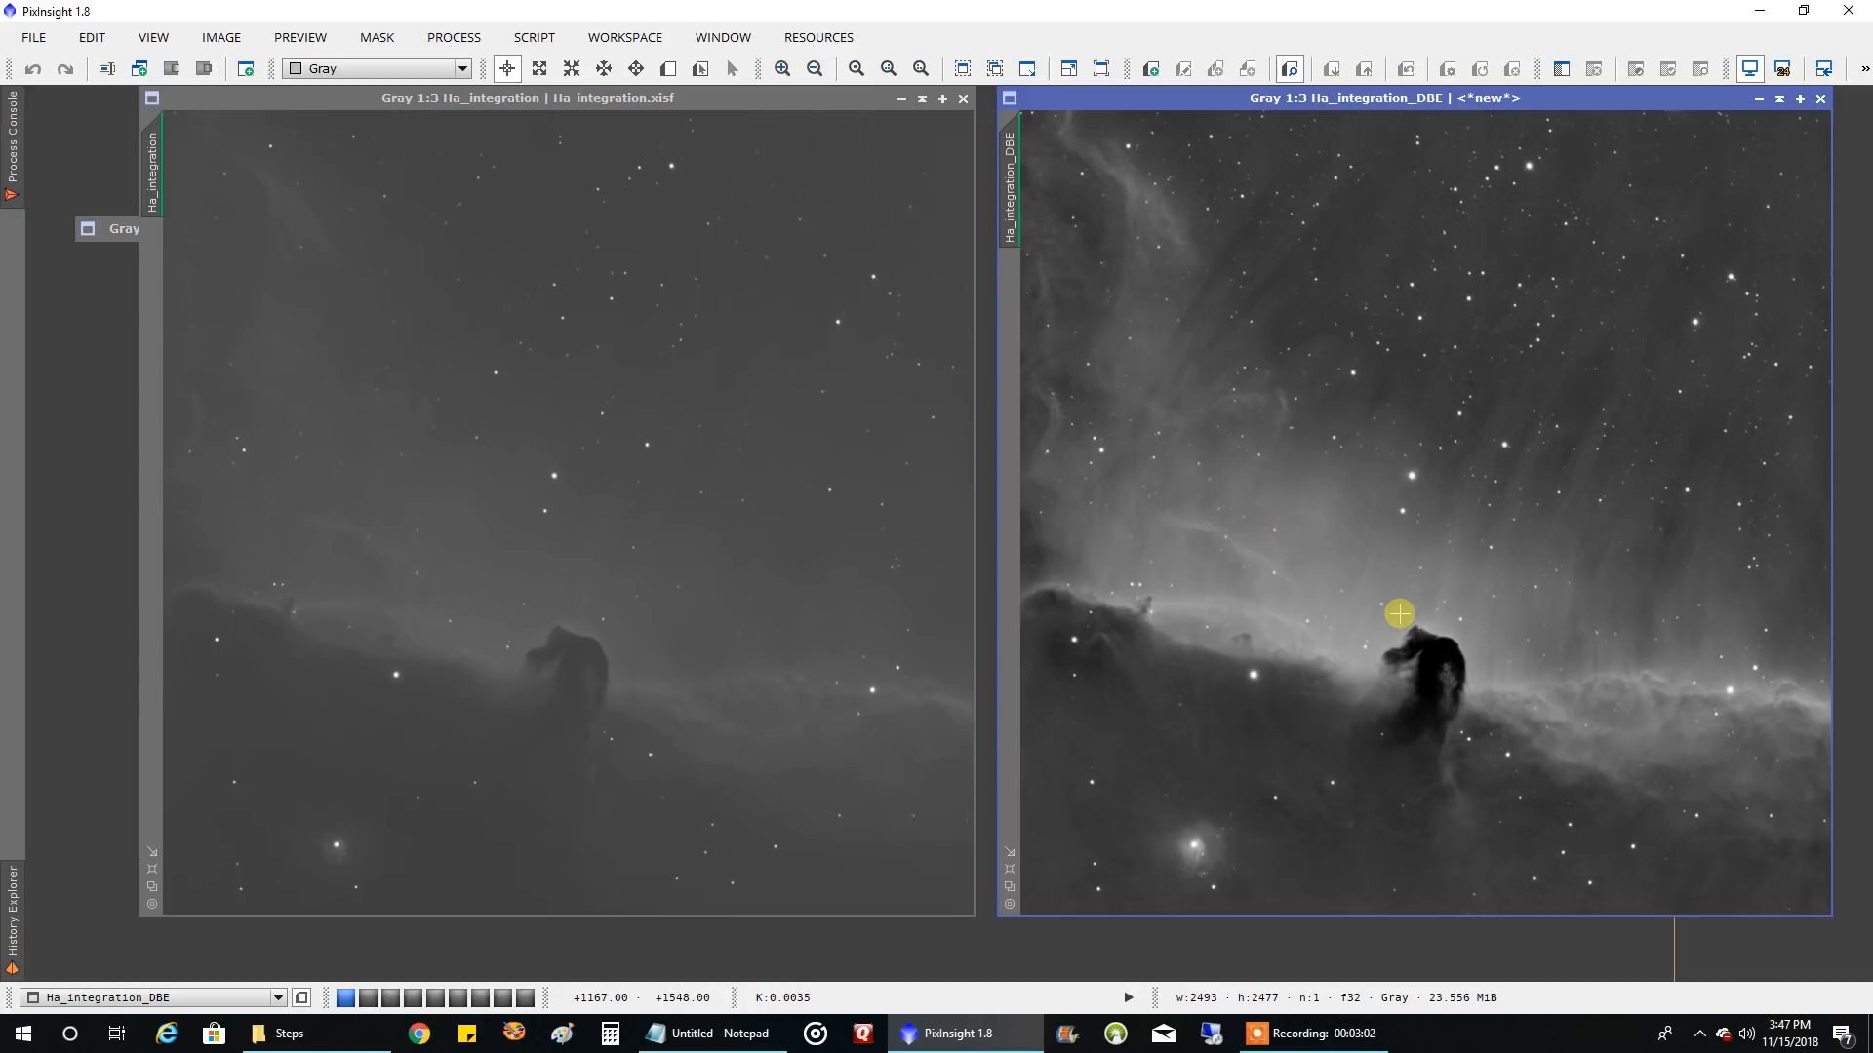
{"action": "left_click", "coordinate": [964, 100]}
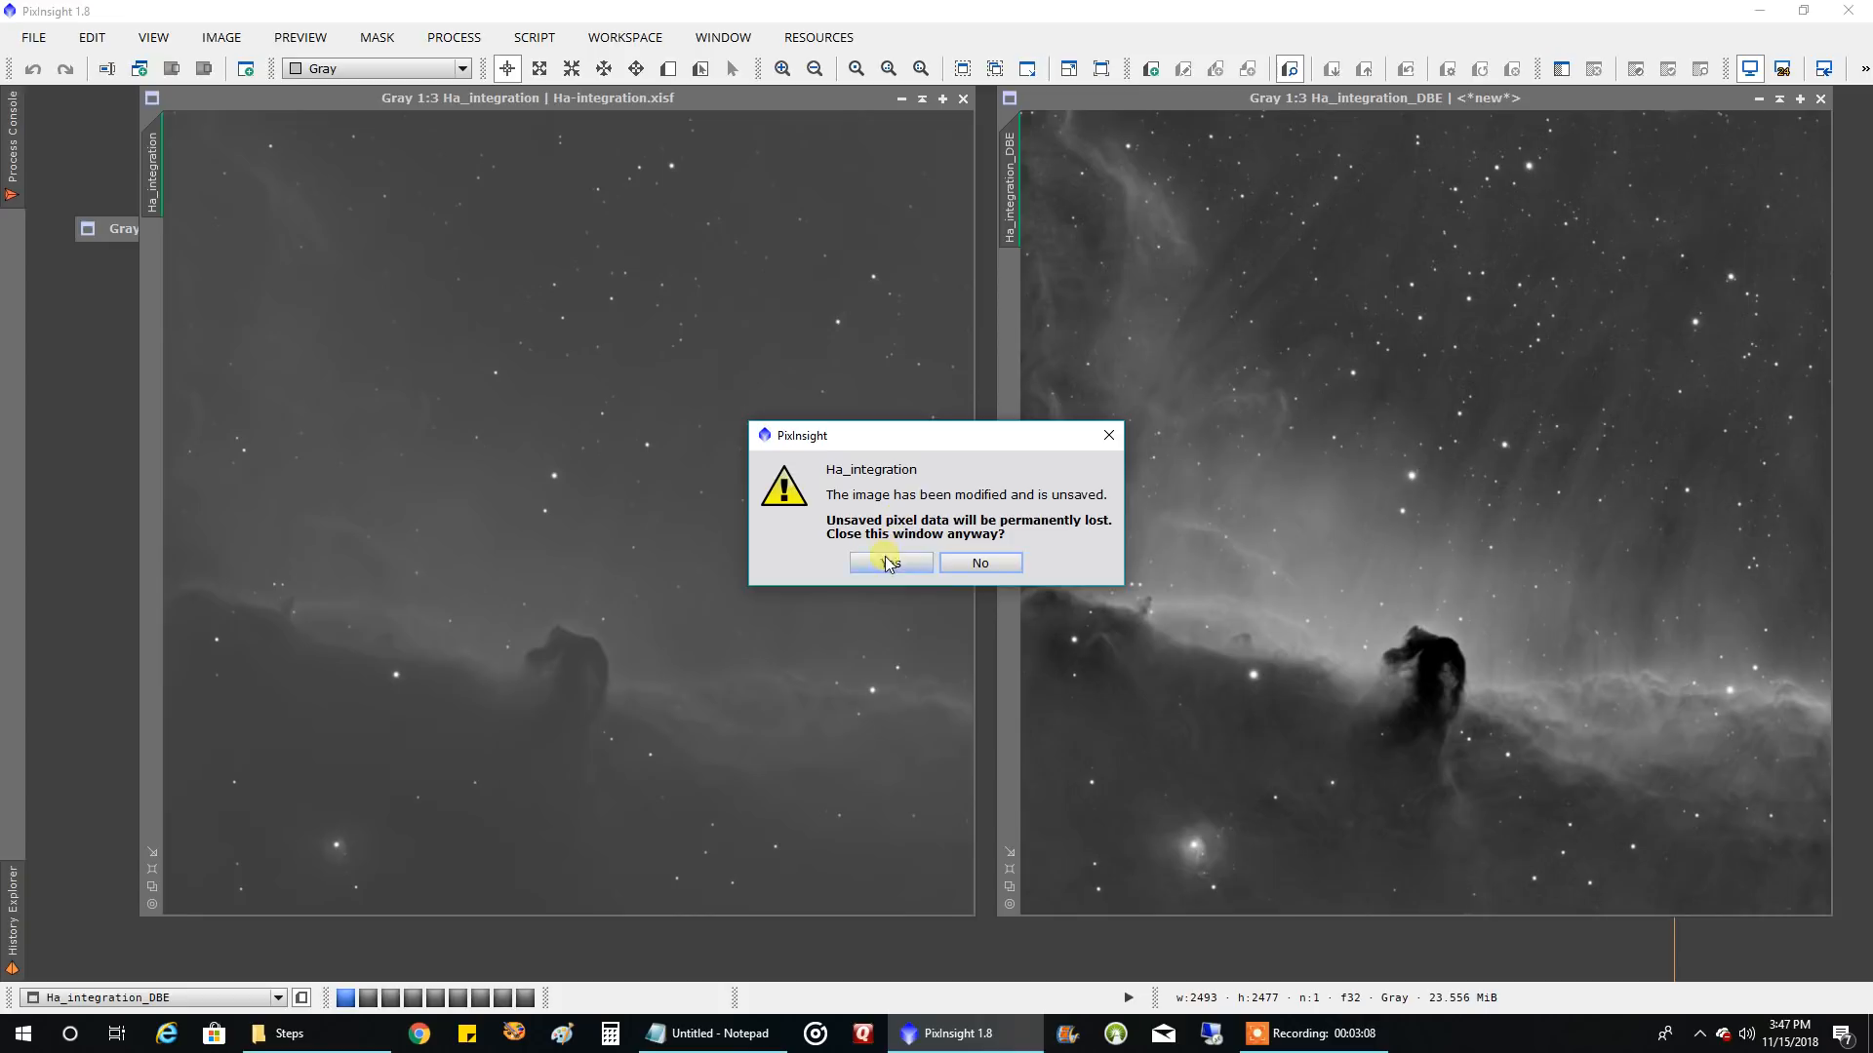
{"action": "left_click", "coordinate": [890, 563]}
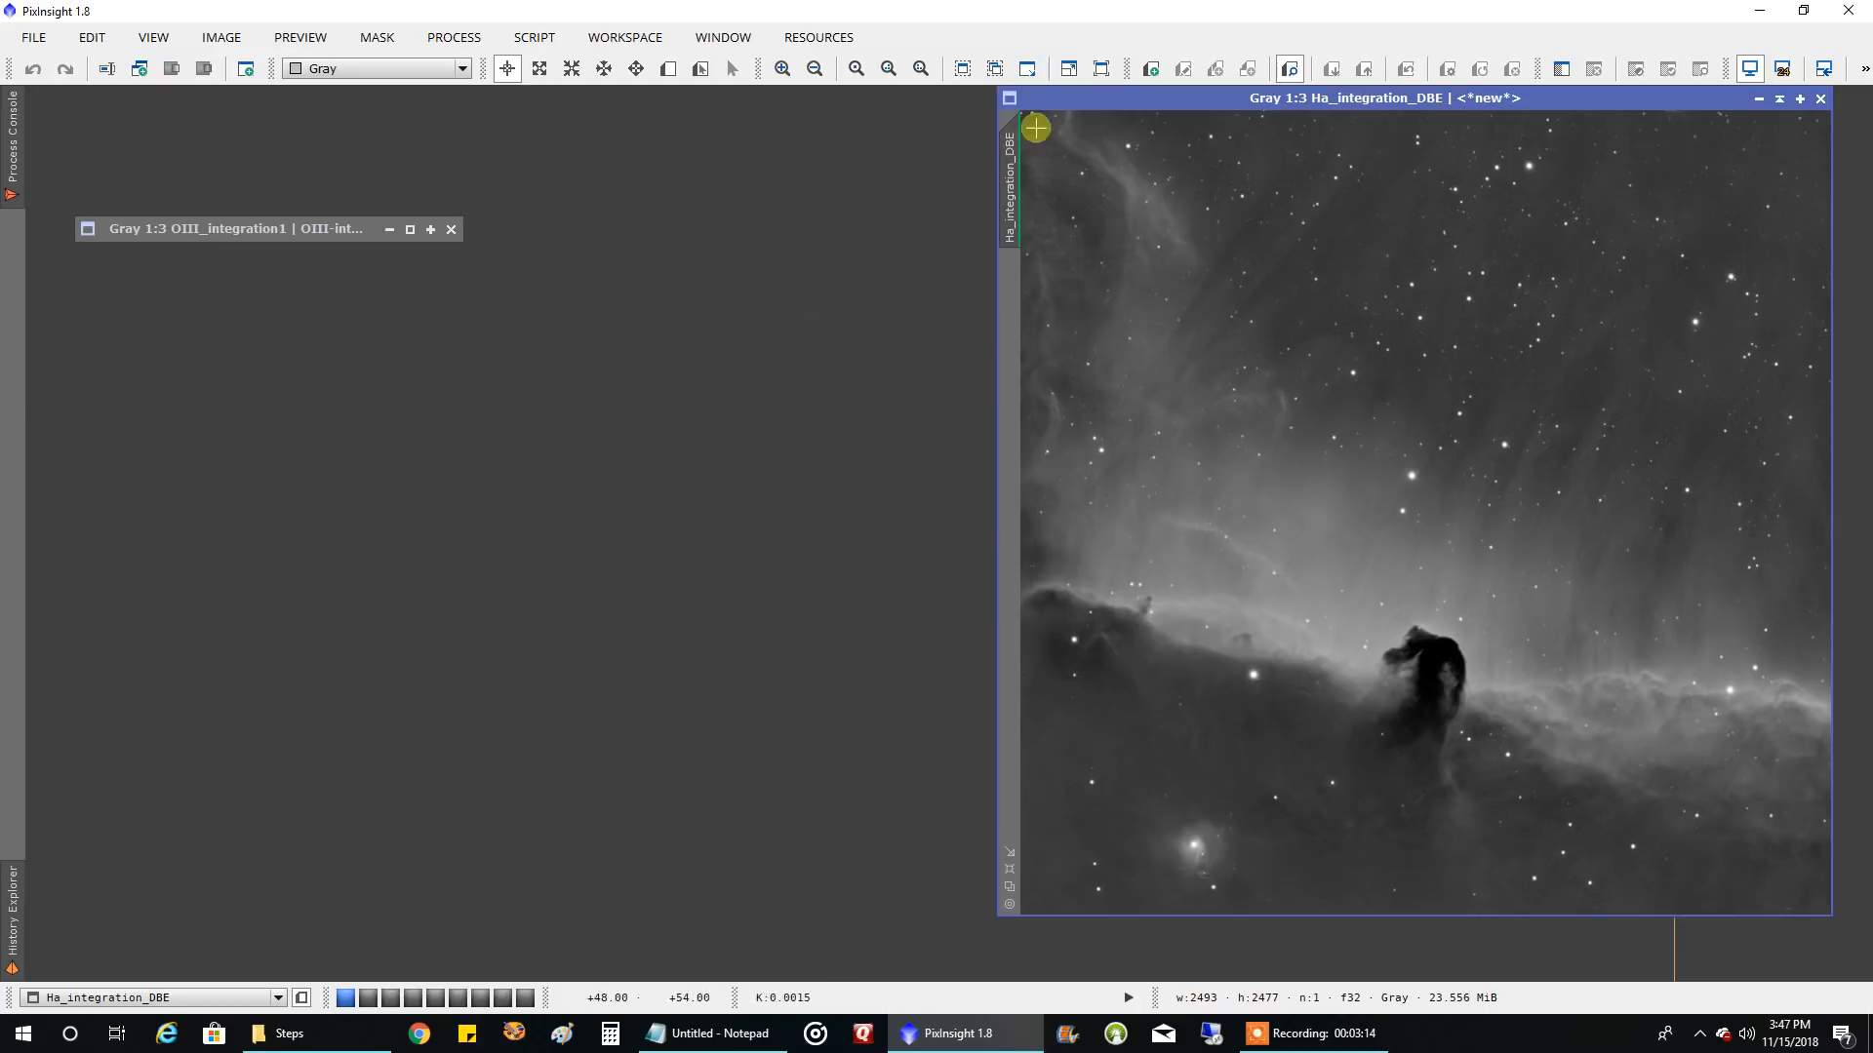
Collapse Ha_integration_DBE to its title bar above the OIII image, and restore the OIII_integration1 window
{"action": "left_click_drag", "start_coordinate": [1110, 96], "coordinate": [512, 109]}
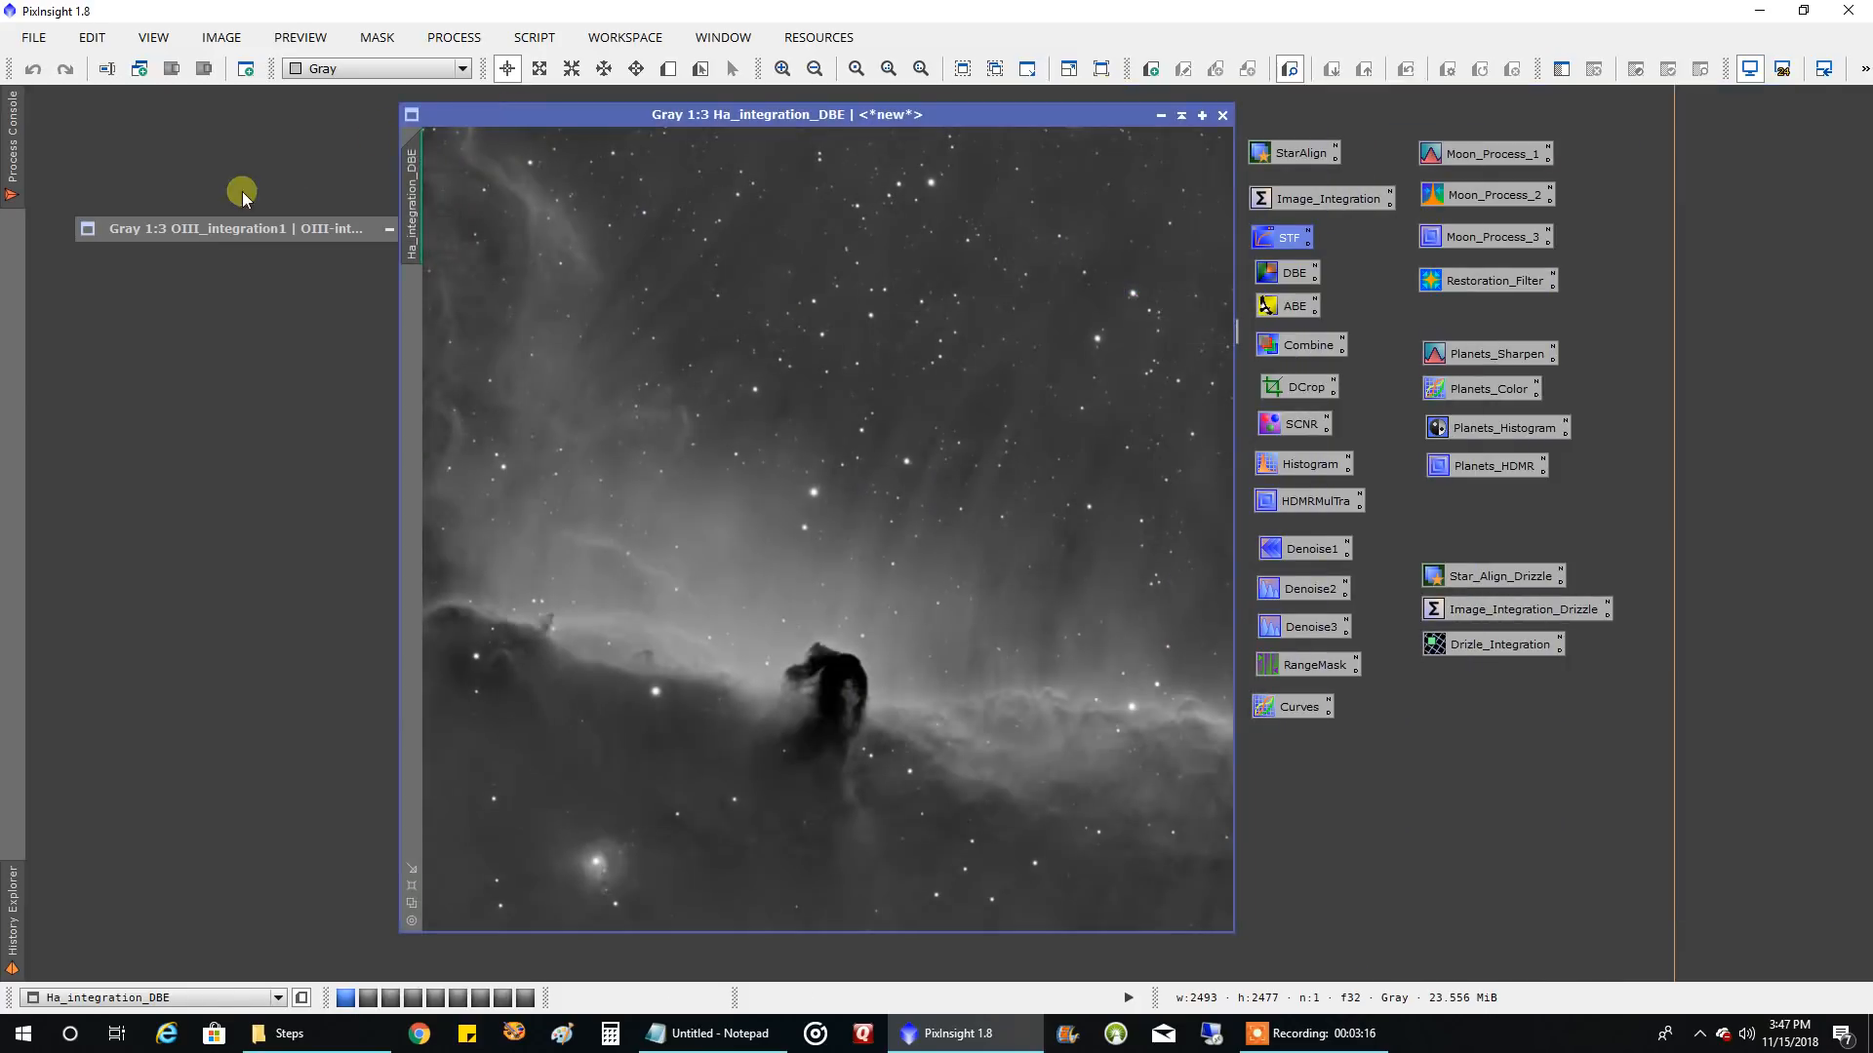
{"action": "left_click", "coordinate": [1181, 117]}
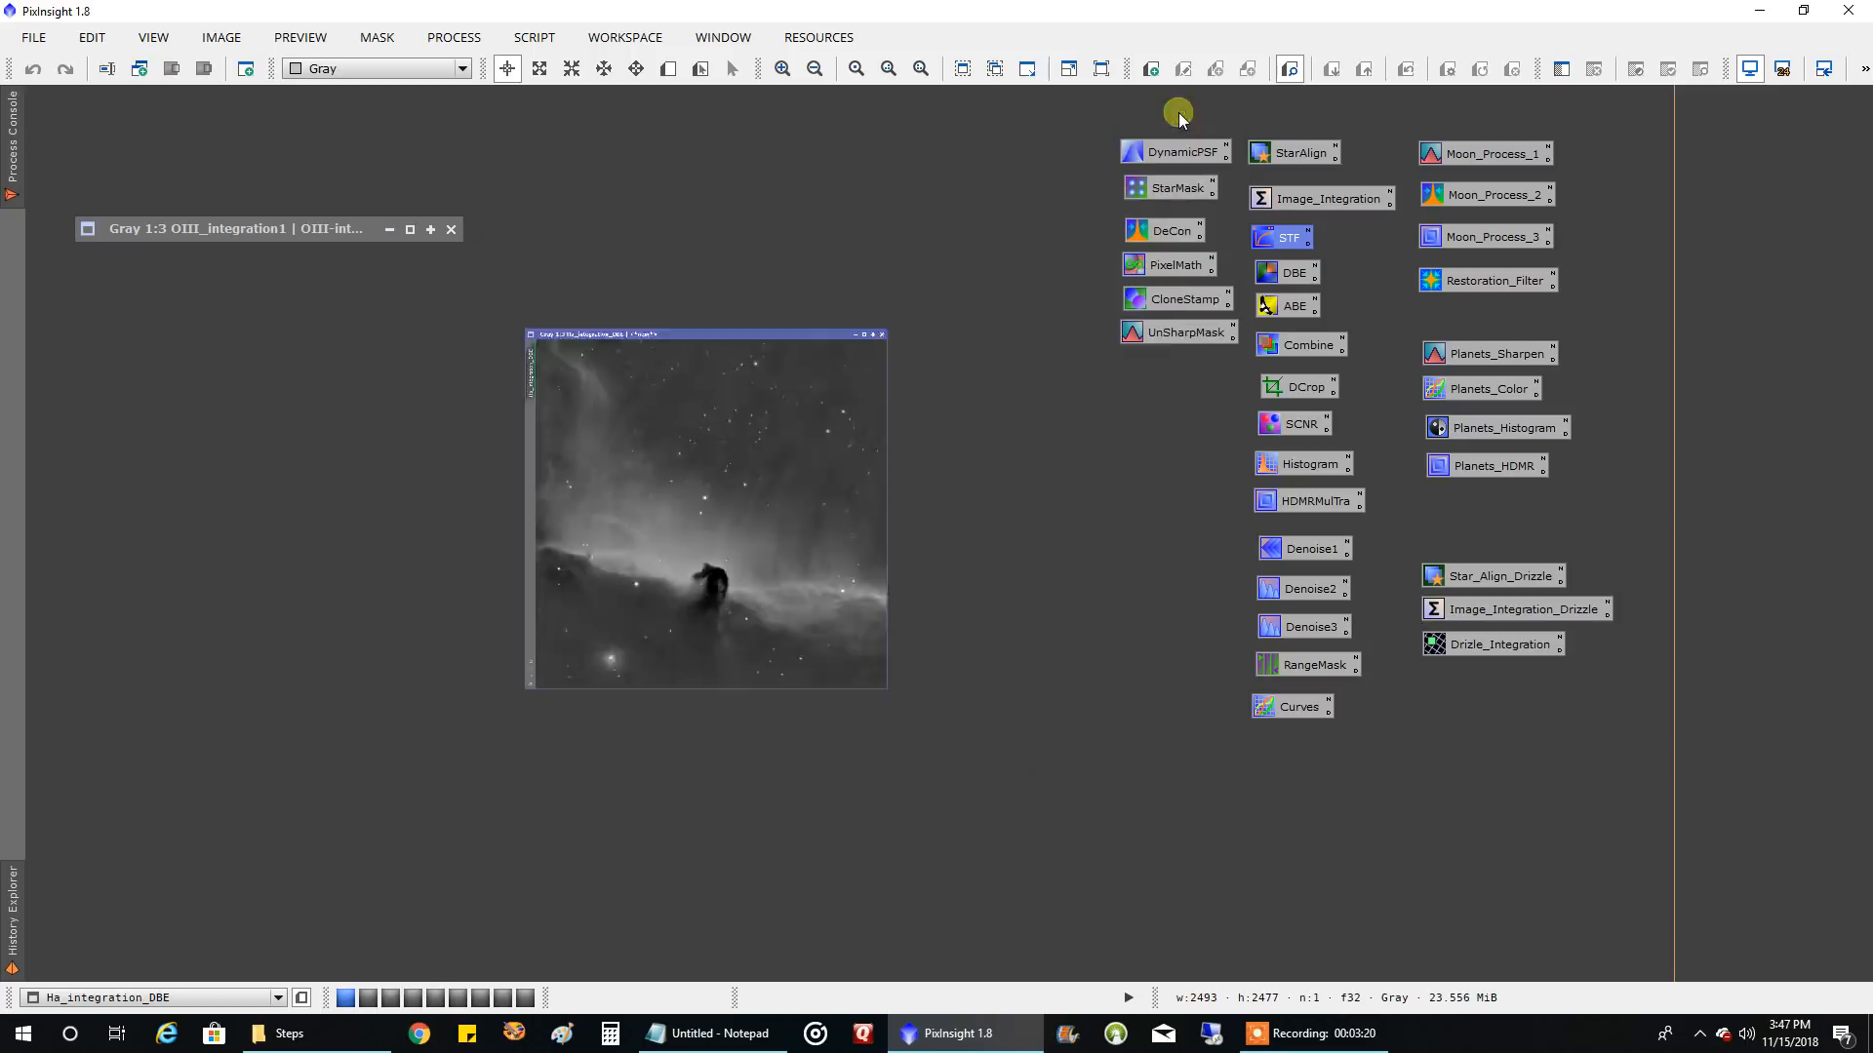
{"action": "left_click_drag", "start_coordinate": [693, 520], "coordinate": [145, 153]}
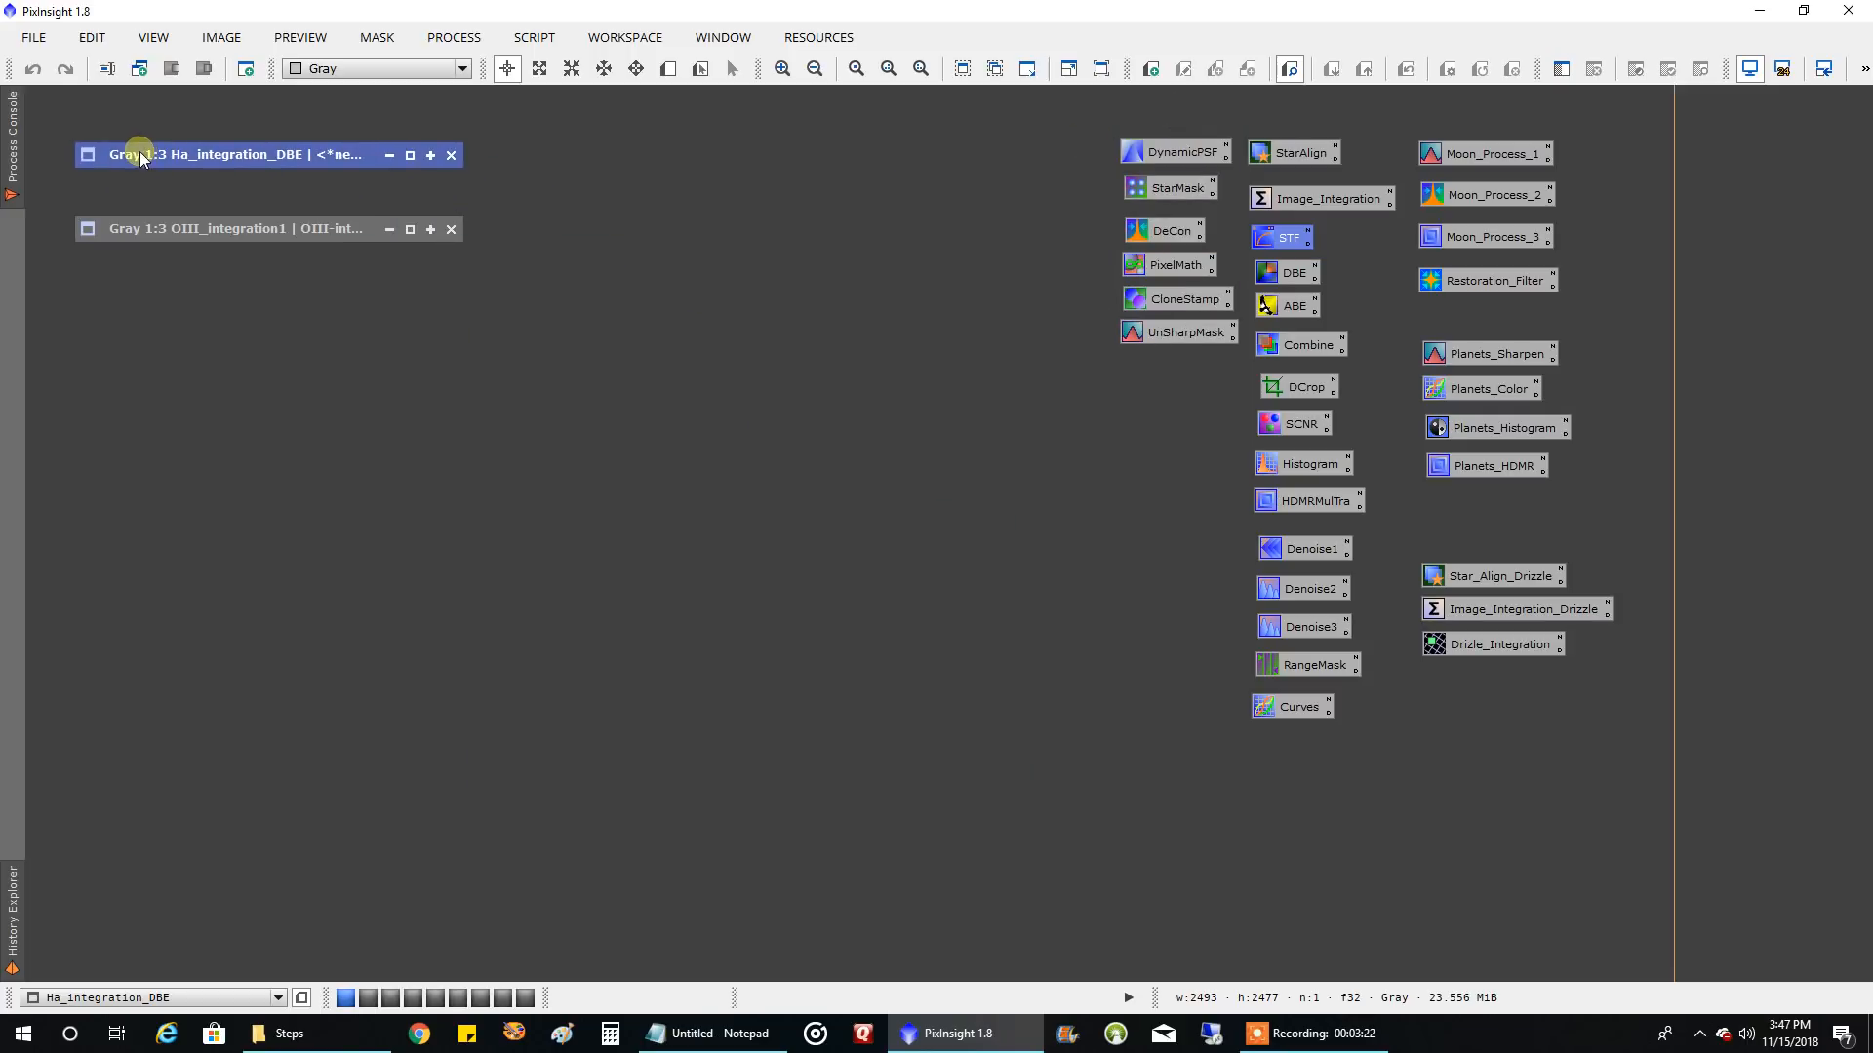
{"action": "left_click", "coordinate": [180, 236]}
{"action": "double_click", "coordinate": [181, 236]}
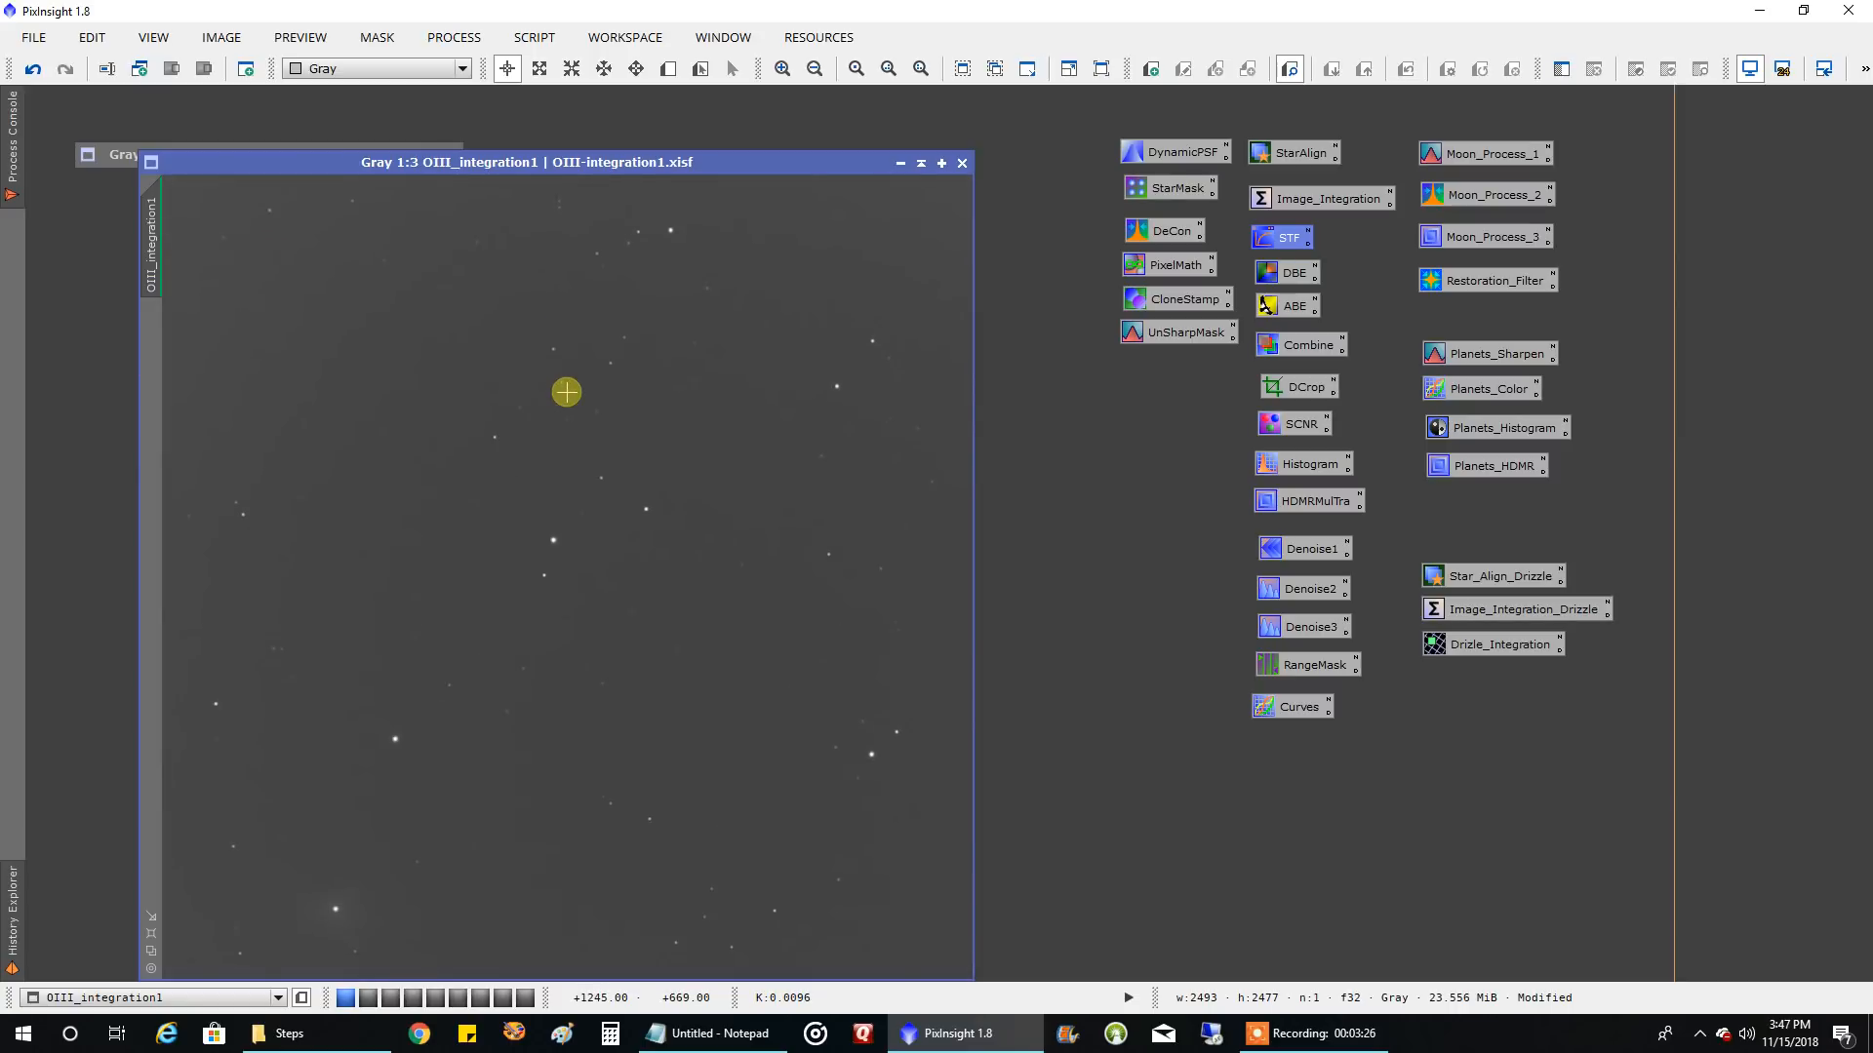
{"action": "left_click_drag", "start_coordinate": [558, 163], "coordinate": [749, 144]}
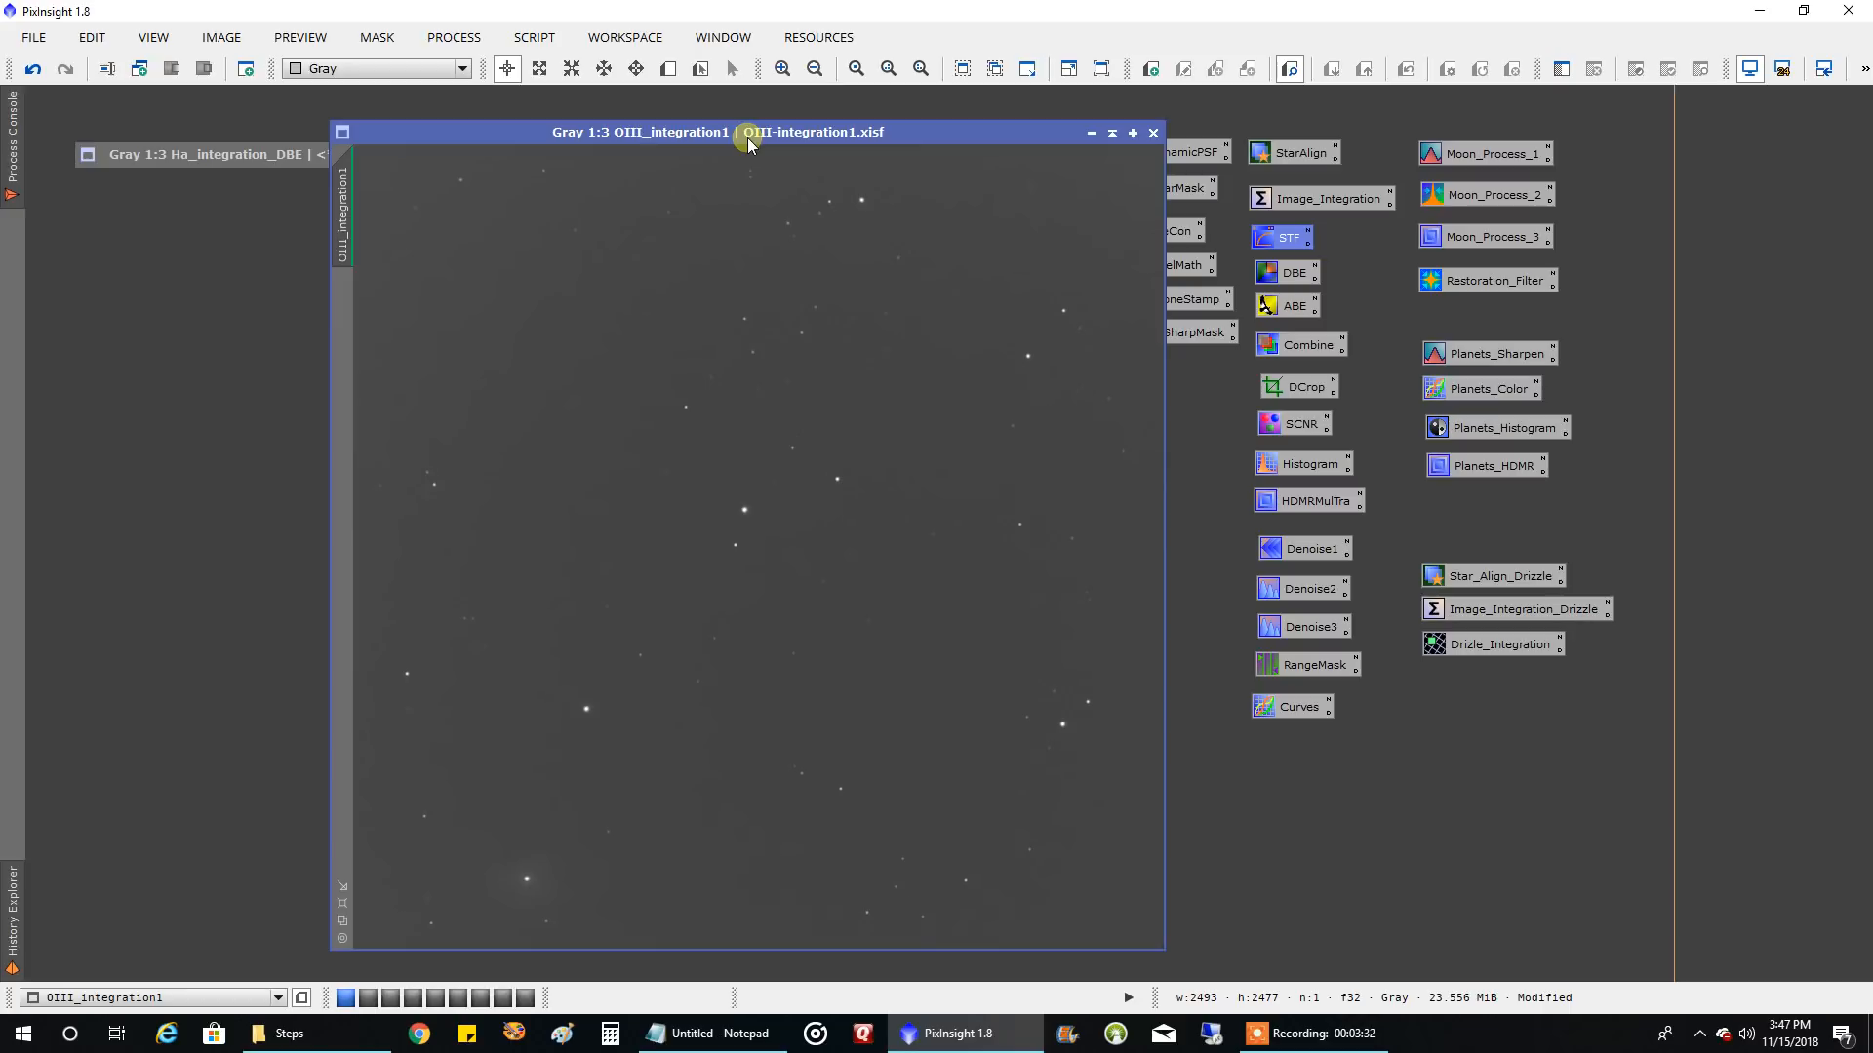
Run DynamicBackgroundExtraction on OIII_integration1 with 15 generated samples per row and Subtraction correction, and close the session
{"action": "double_click", "coordinate": [1286, 275]}
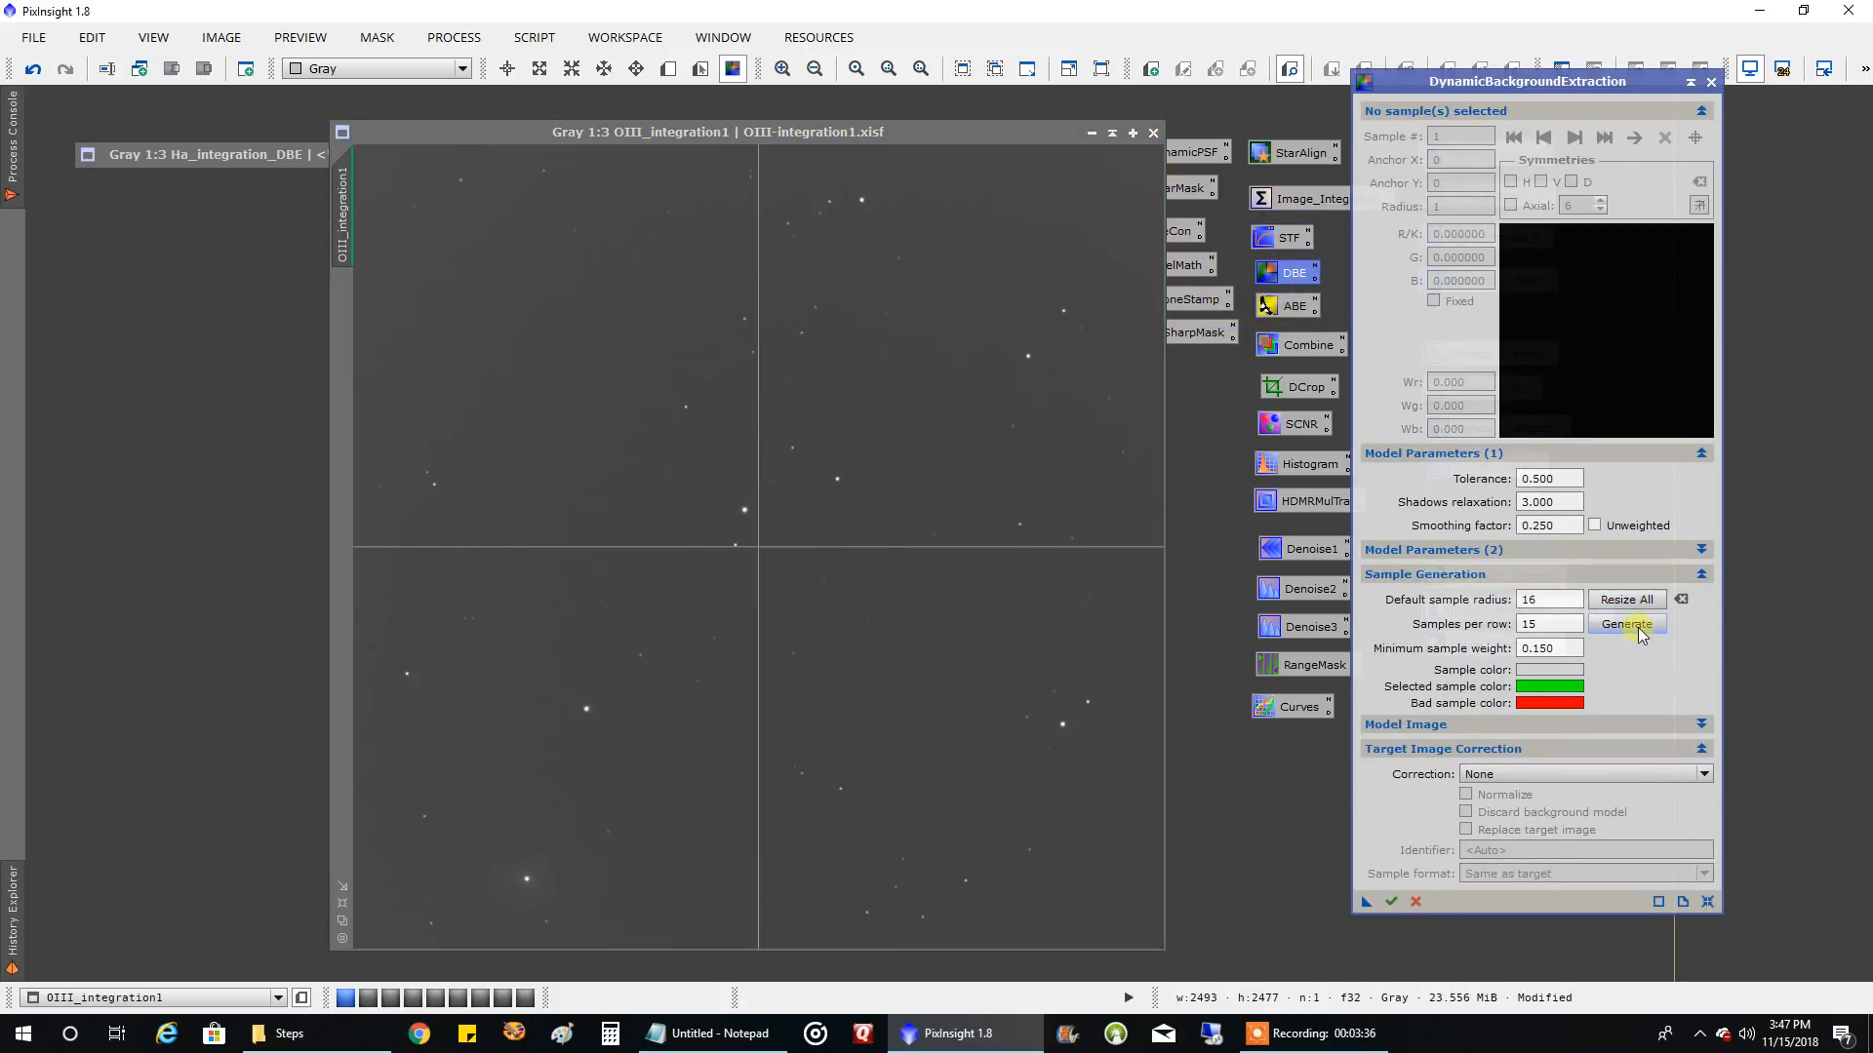
{"action": "left_click", "coordinate": [1636, 626]}
{"action": "left_click", "coordinate": [1522, 776]}
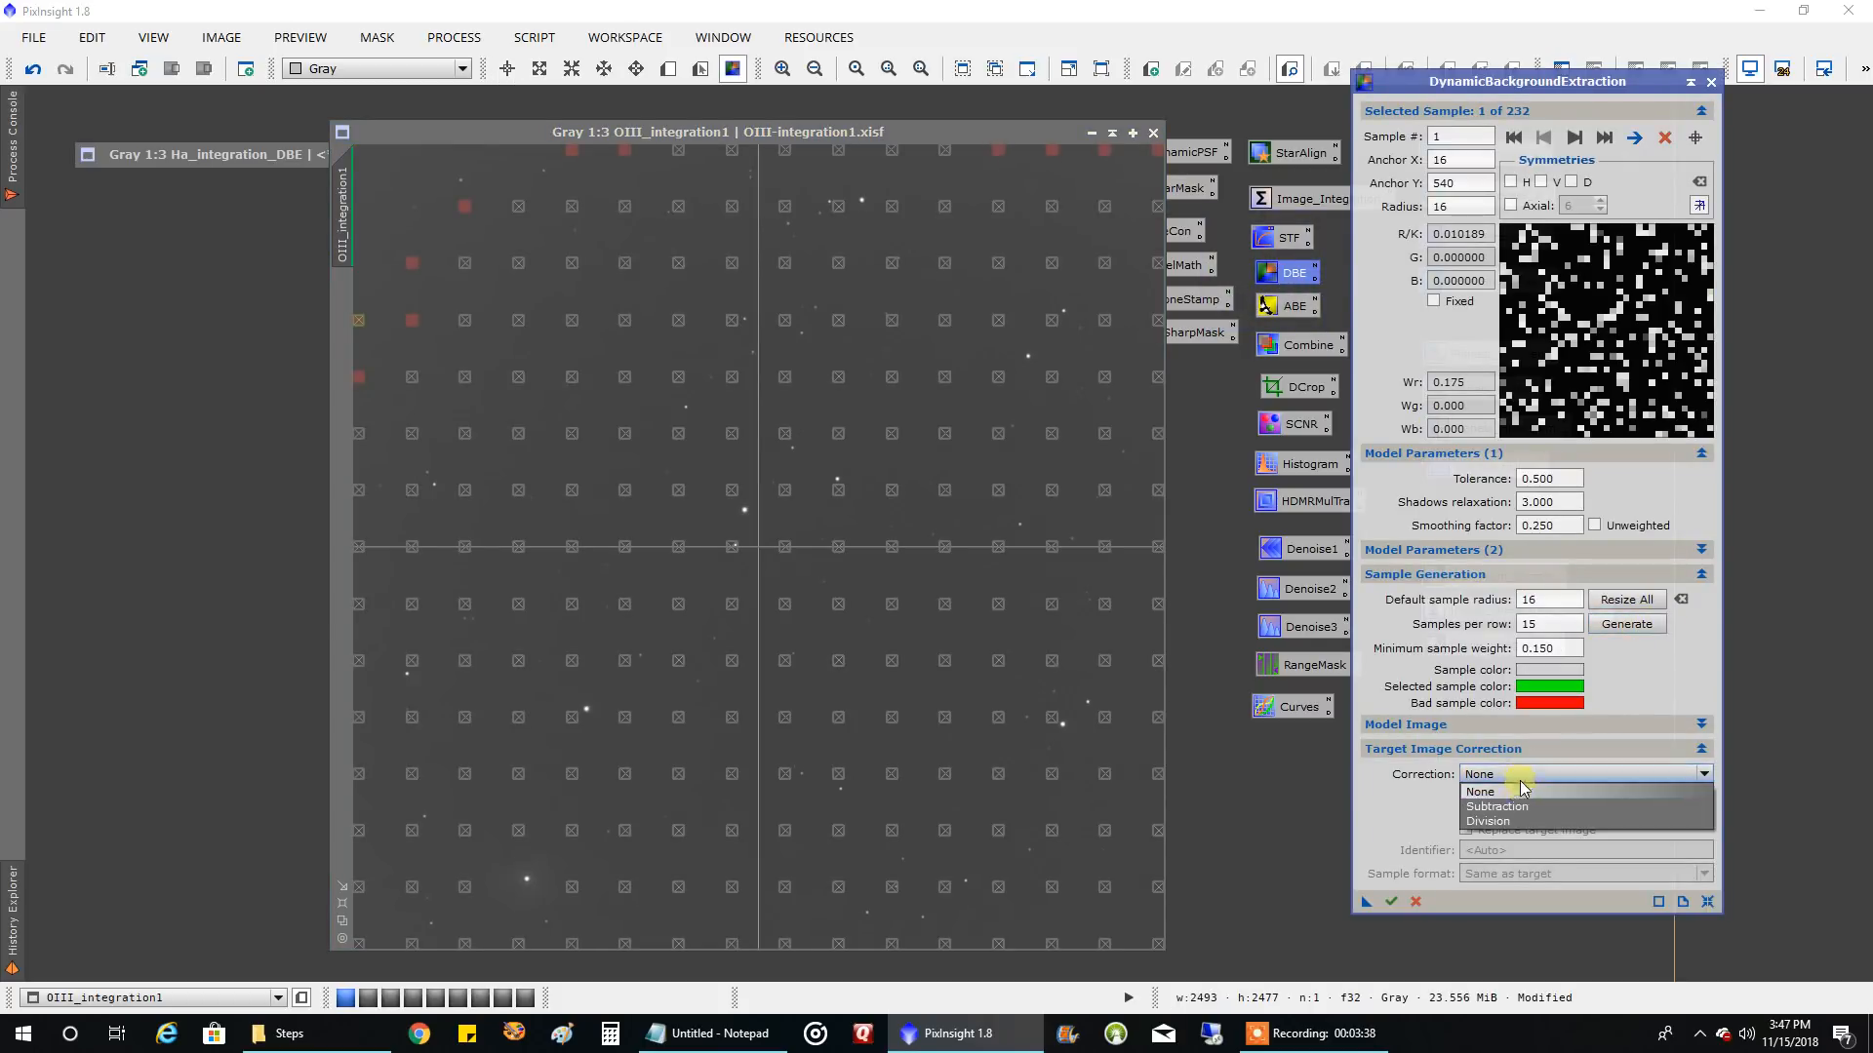
{"action": "left_click", "coordinate": [1504, 807]}
{"action": "left_click", "coordinate": [1392, 901]}
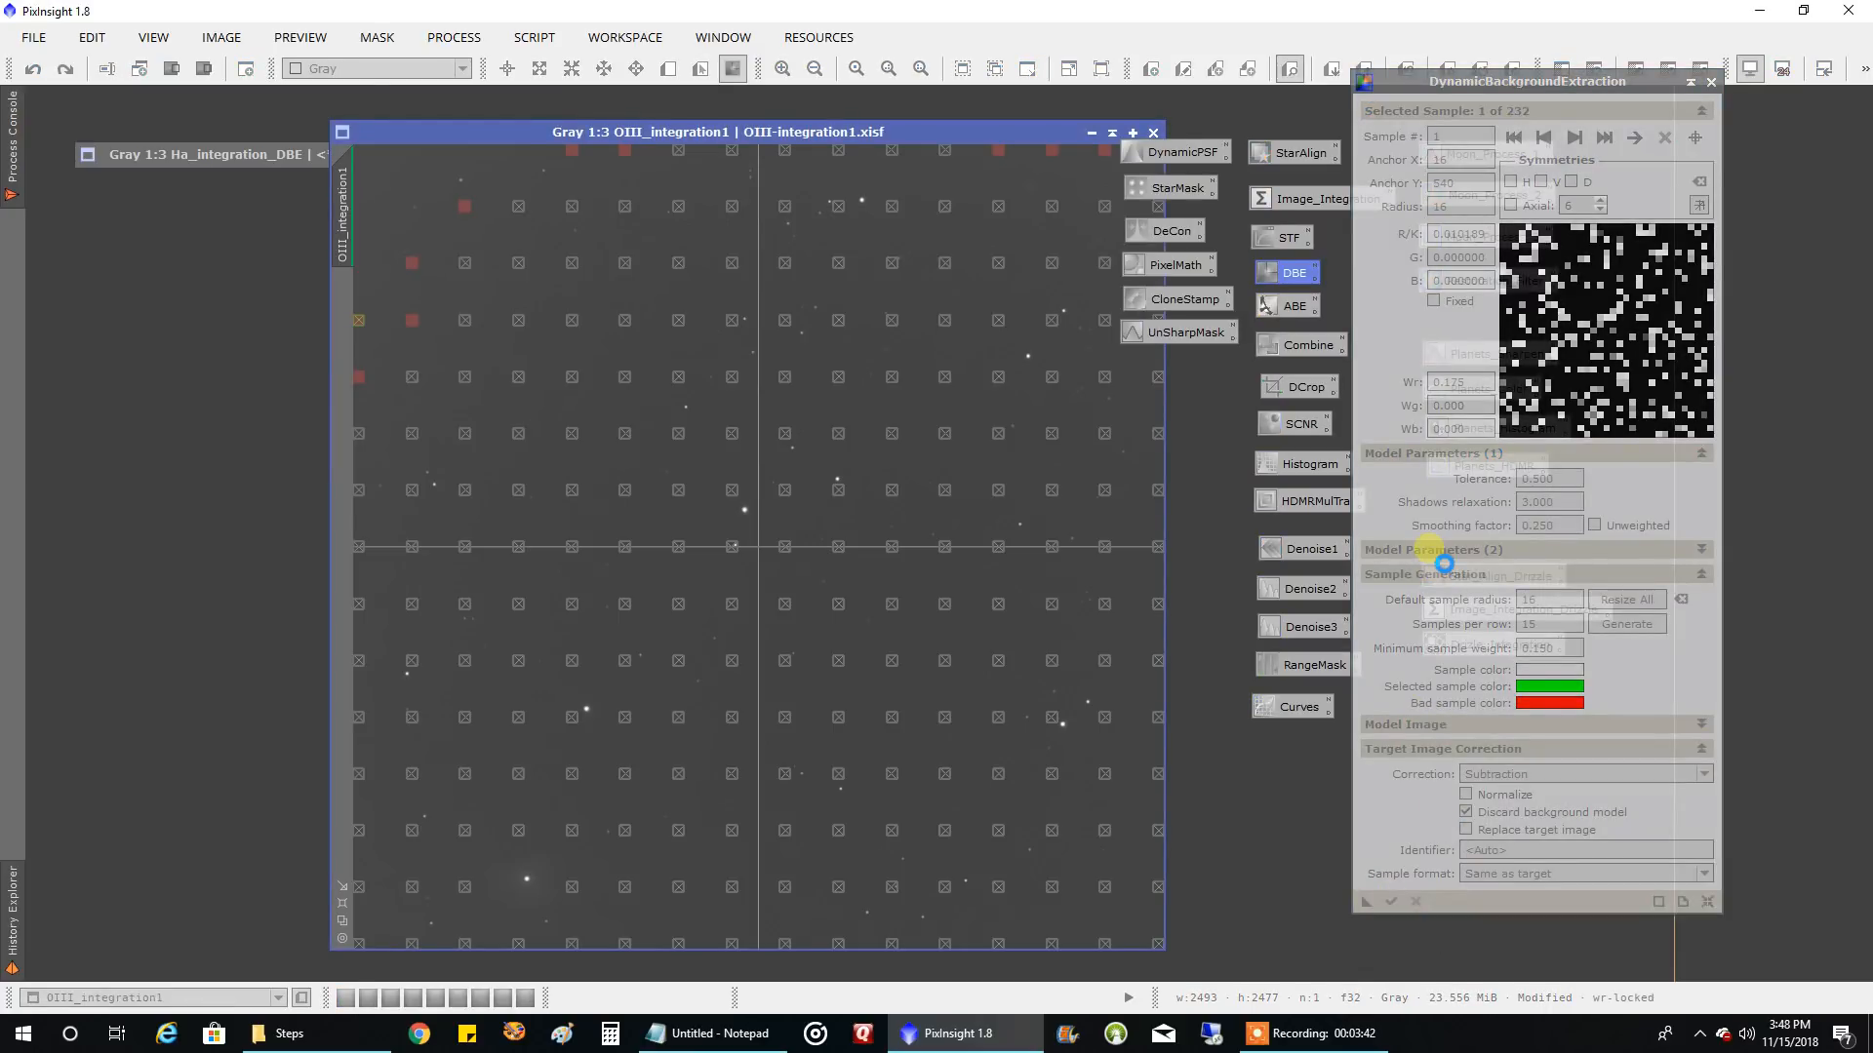
{"action": "left_click", "coordinate": [1706, 78]}
{"action": "left_click", "coordinate": [903, 543]}
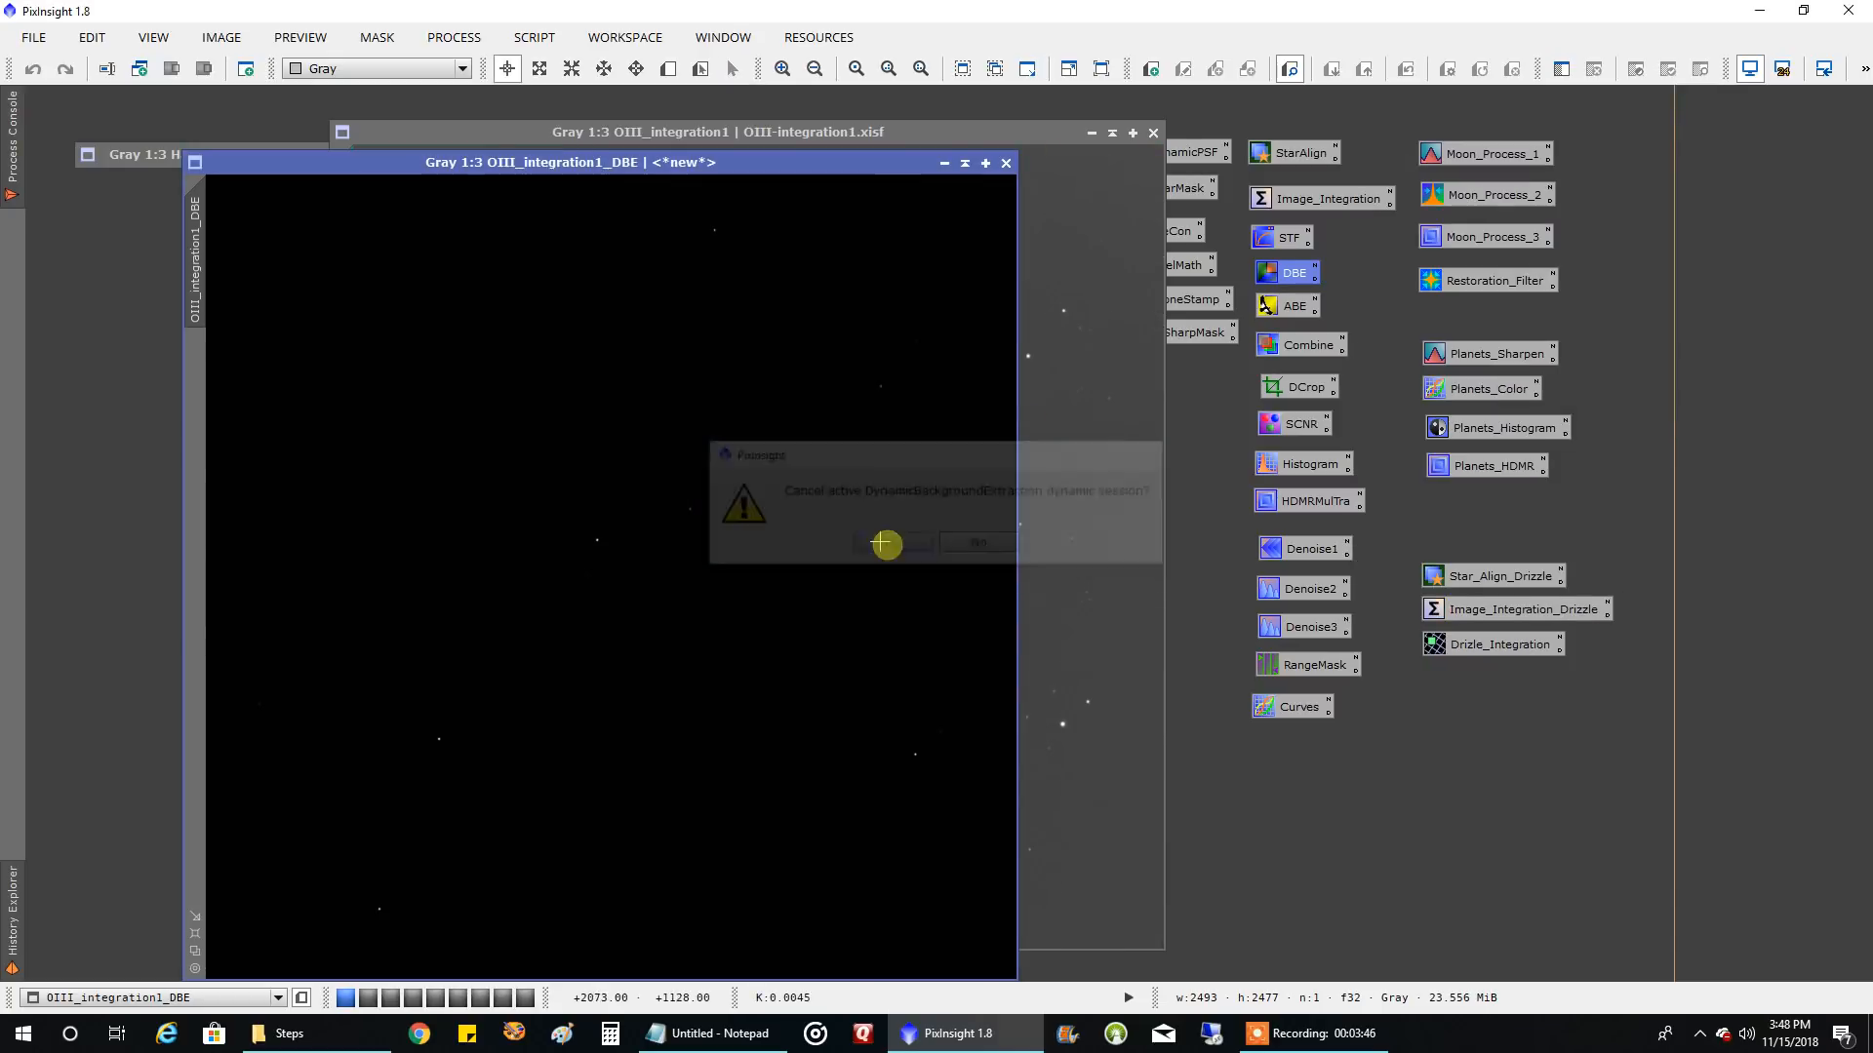
Auto-stretch the display of OIII_integration1_DBE with ScreenTransferFunction and close the original OIII_integration1 without saving
{"action": "double_click", "coordinate": [1286, 239]}
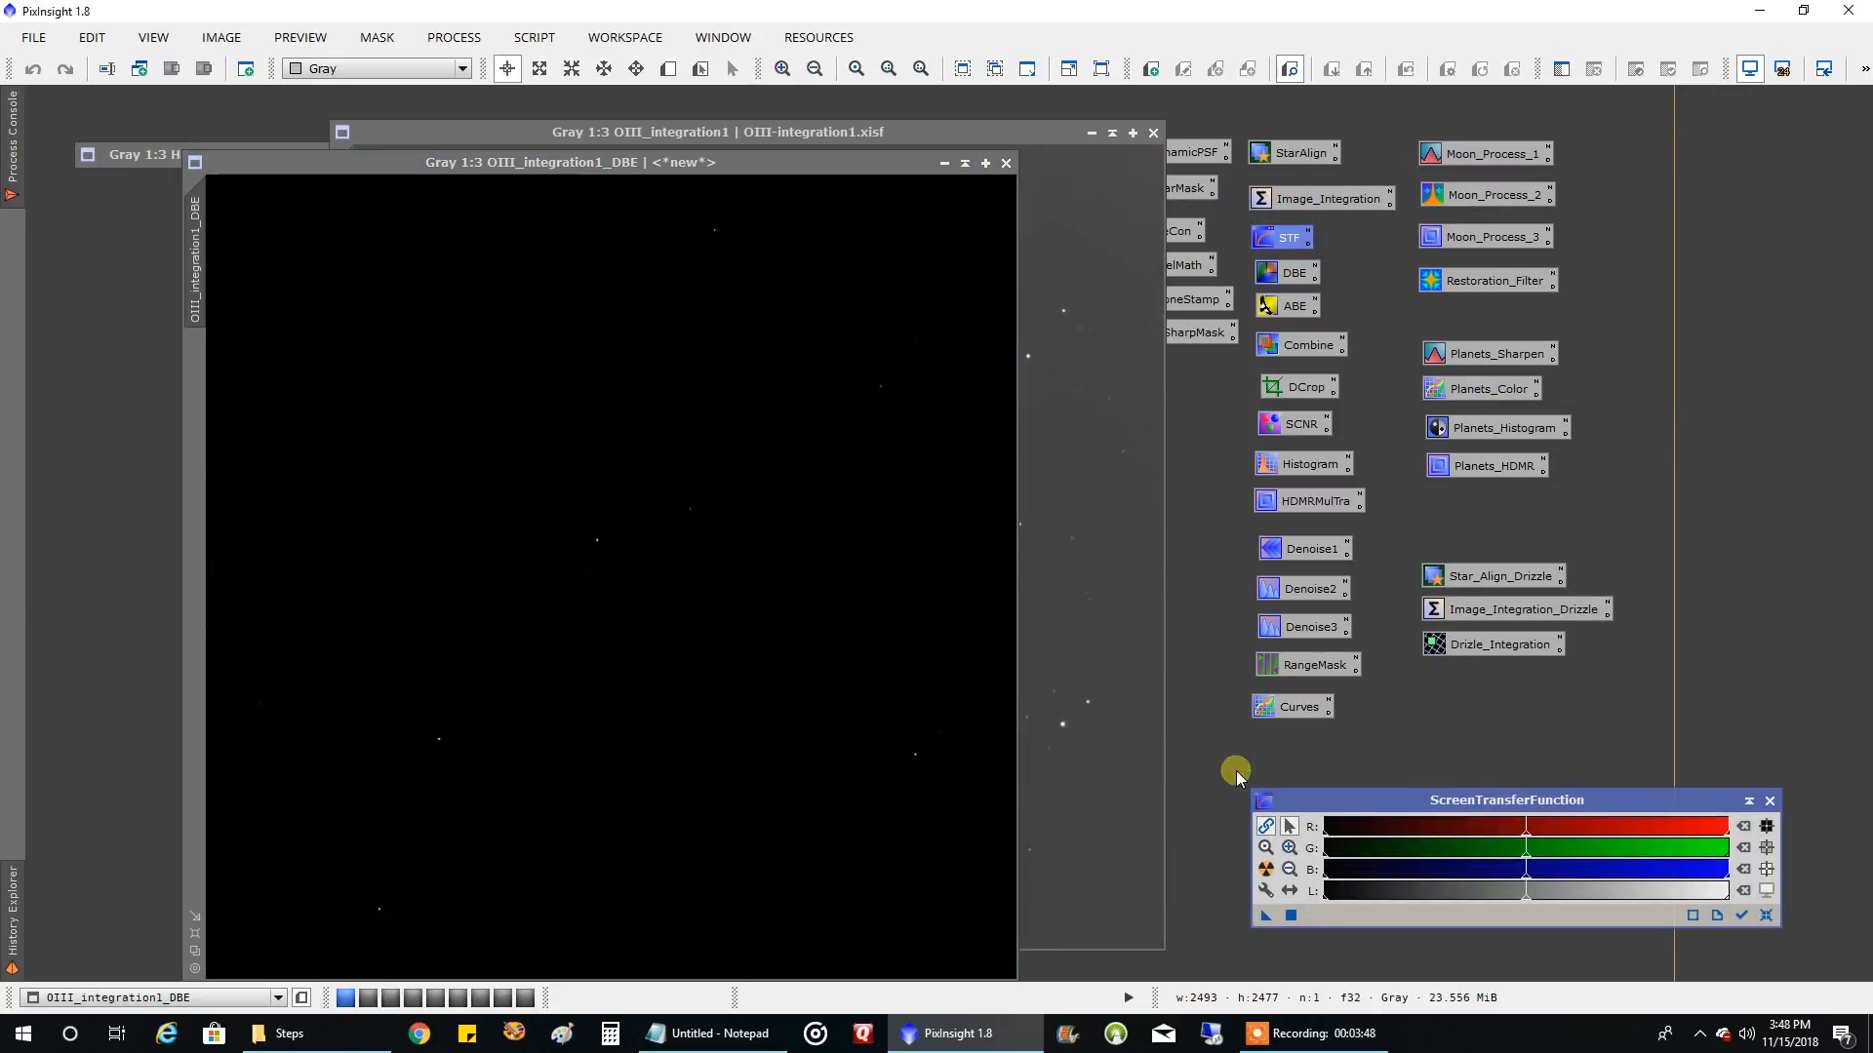
{"action": "left_click", "coordinate": [1265, 869]}
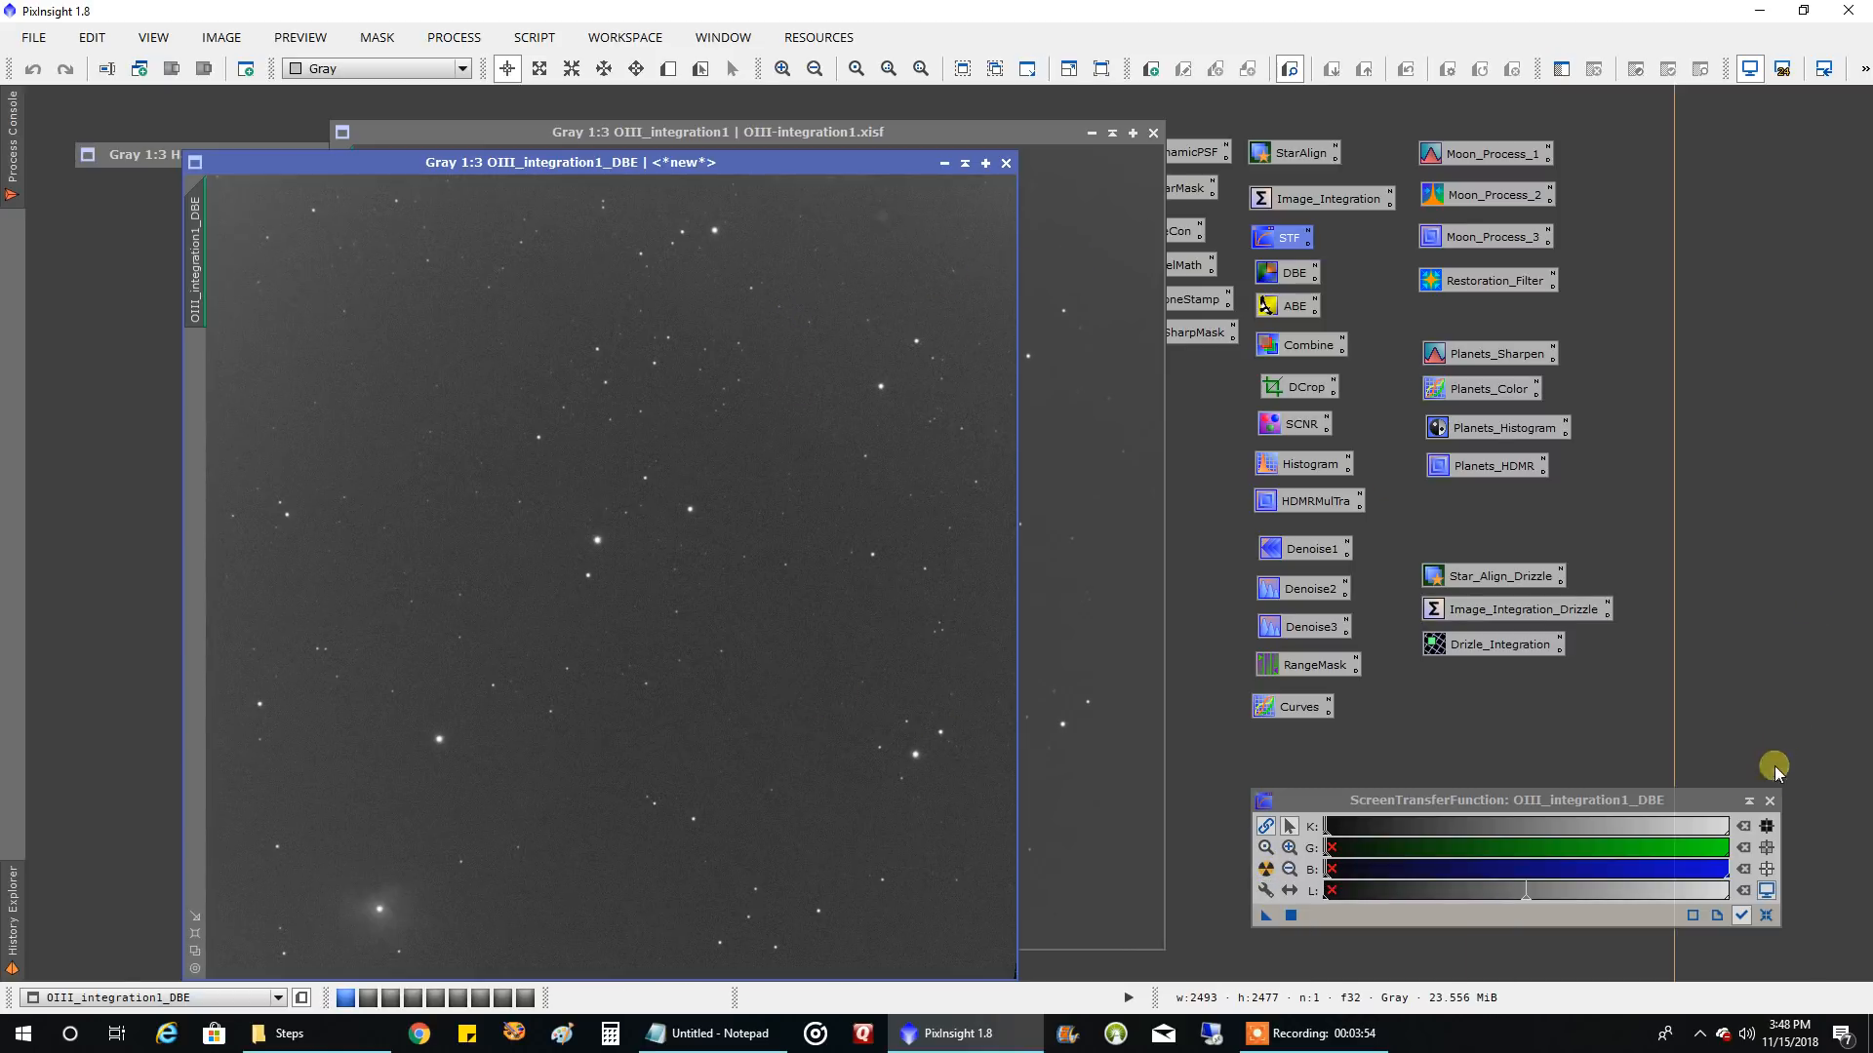
{"action": "left_click", "coordinate": [1769, 802]}
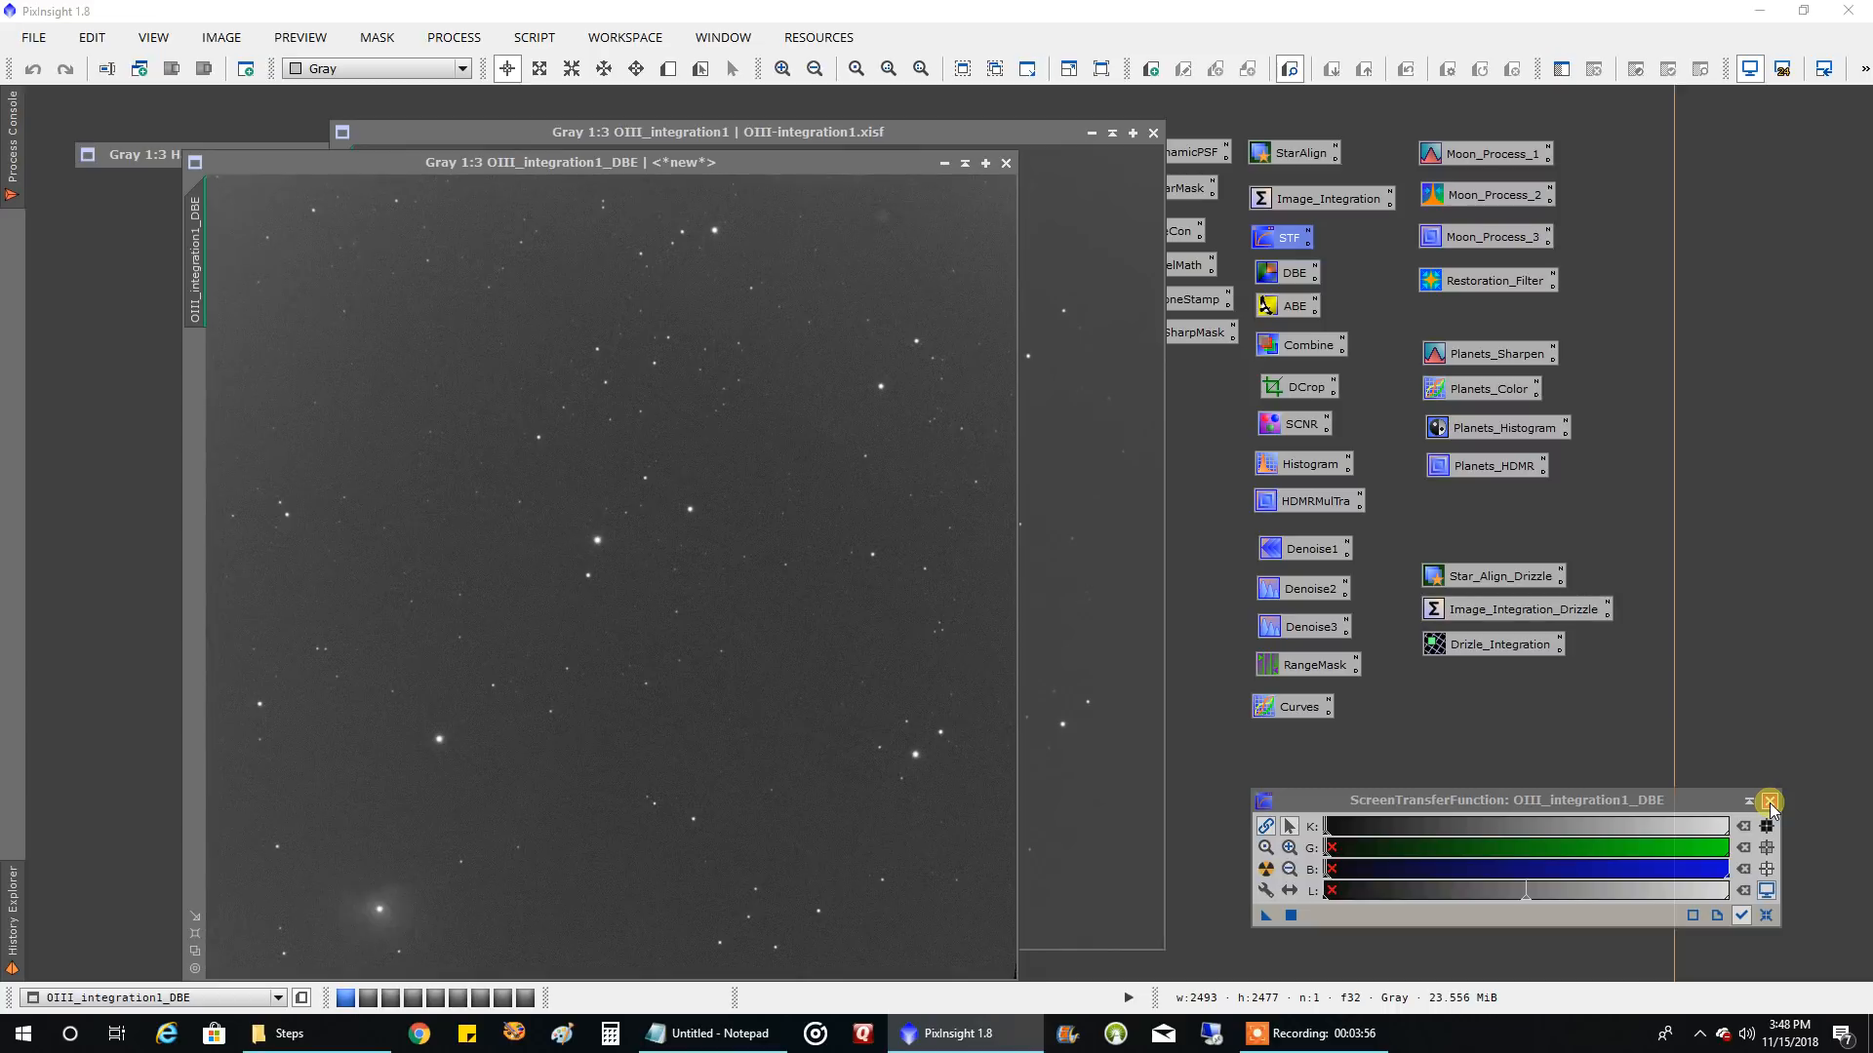
{"action": "left_click", "coordinate": [1155, 133]}
{"action": "left_click", "coordinate": [905, 564]}
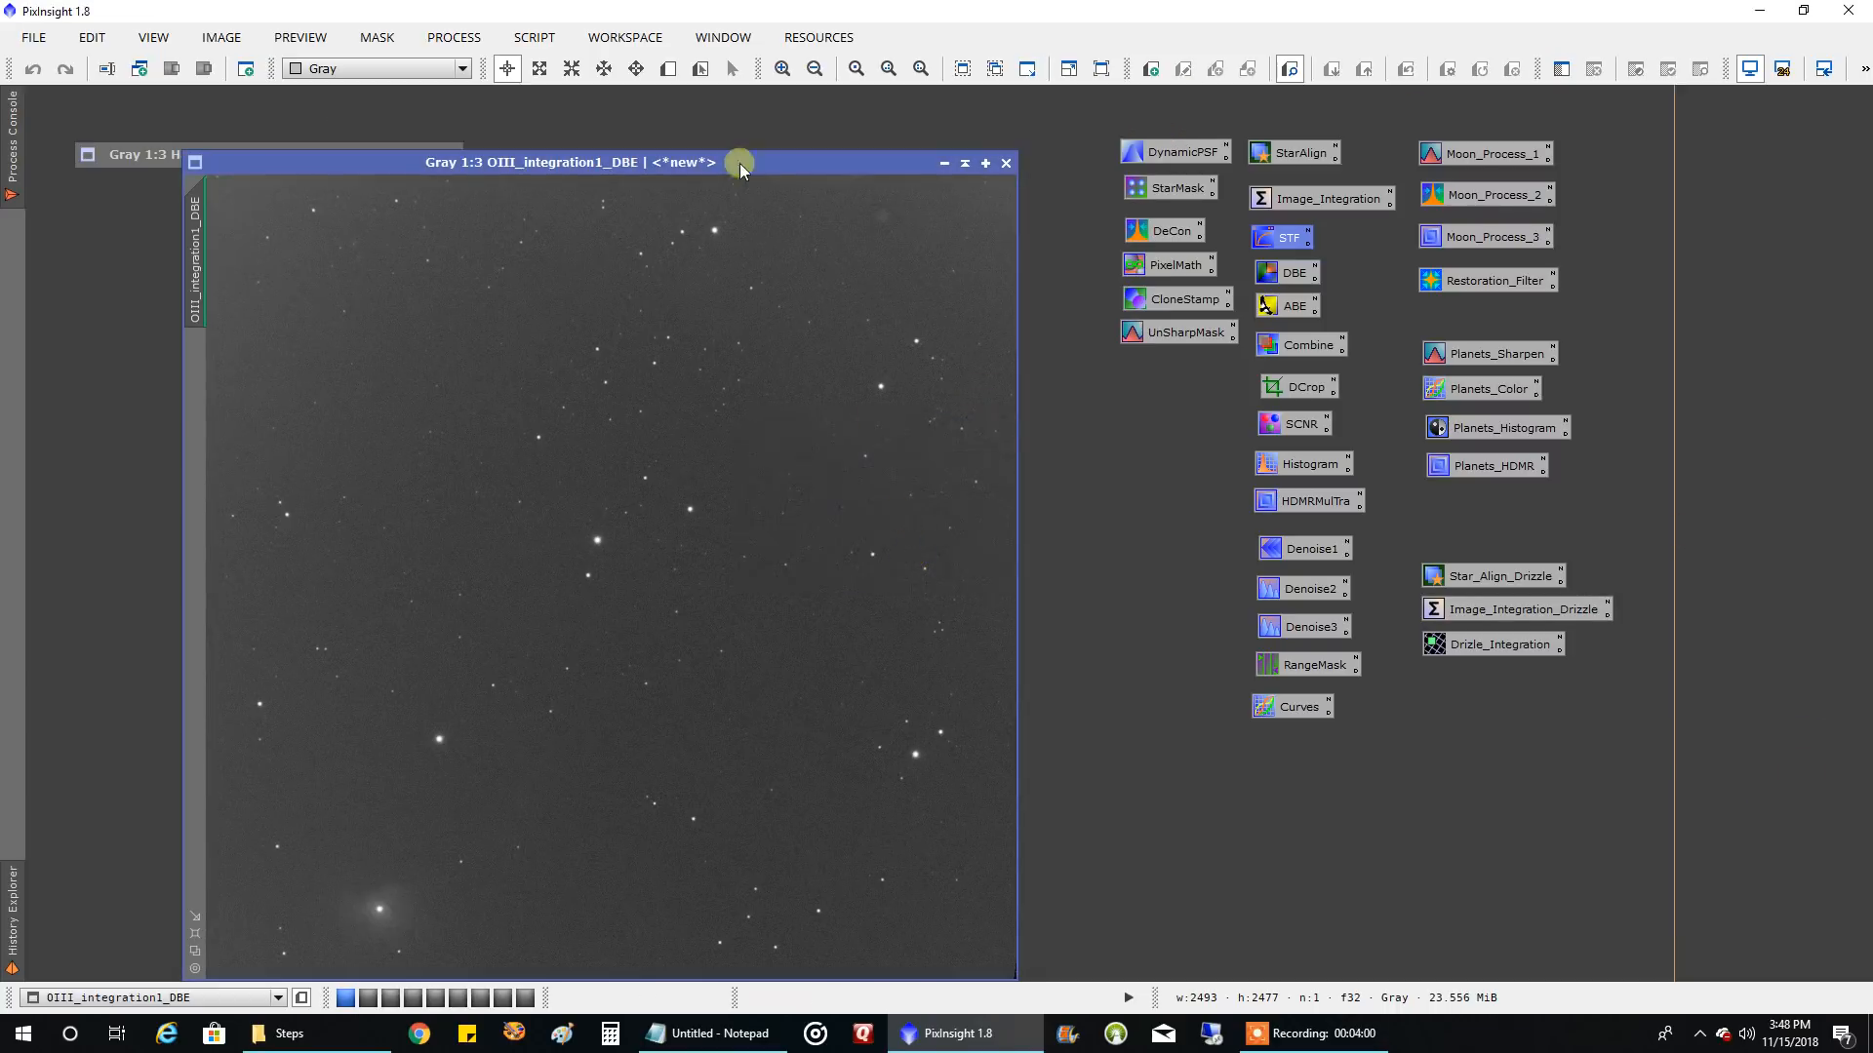
{"action": "left_click_drag", "start_coordinate": [849, 177], "coordinate": [856, 134]}
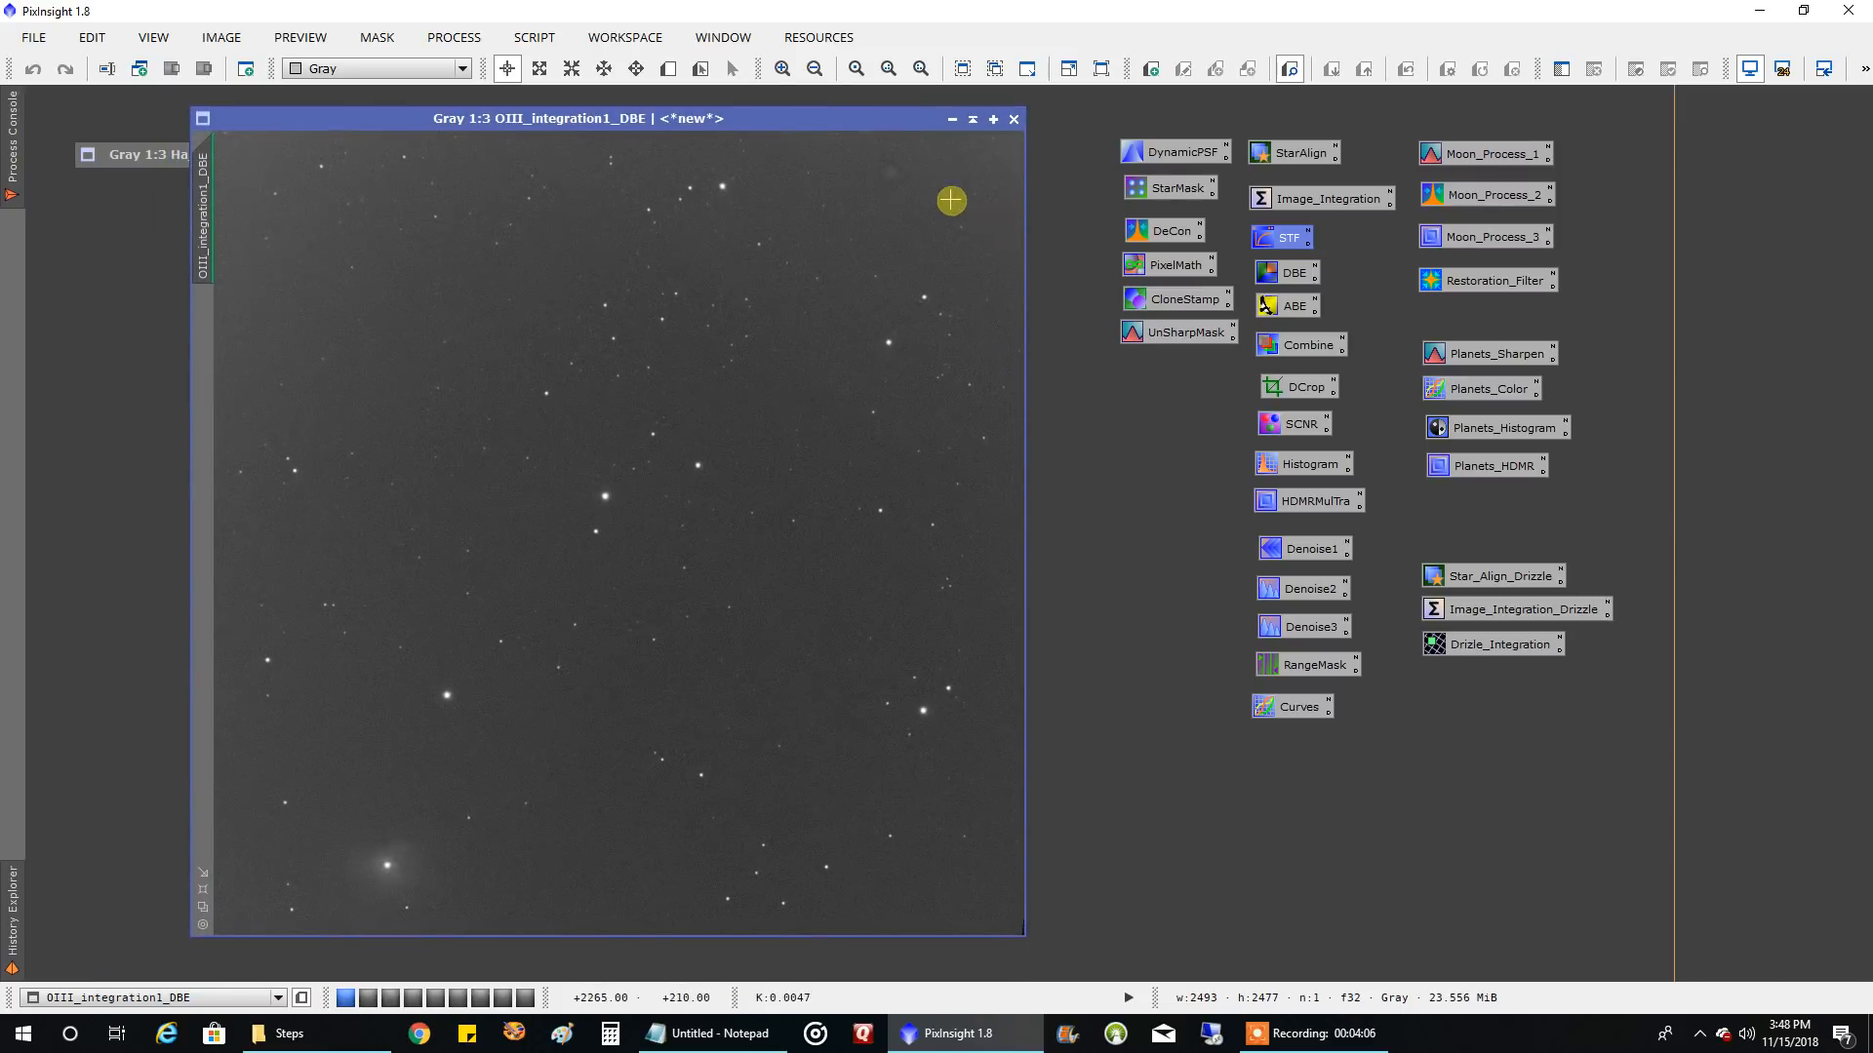
{"action": "scroll", "coordinate": [931, 176], "scroll_direction": "up", "scroll_amount": 1}
{"action": "left_click_drag", "start_coordinate": [1005, 279], "coordinate": [1009, 142]}
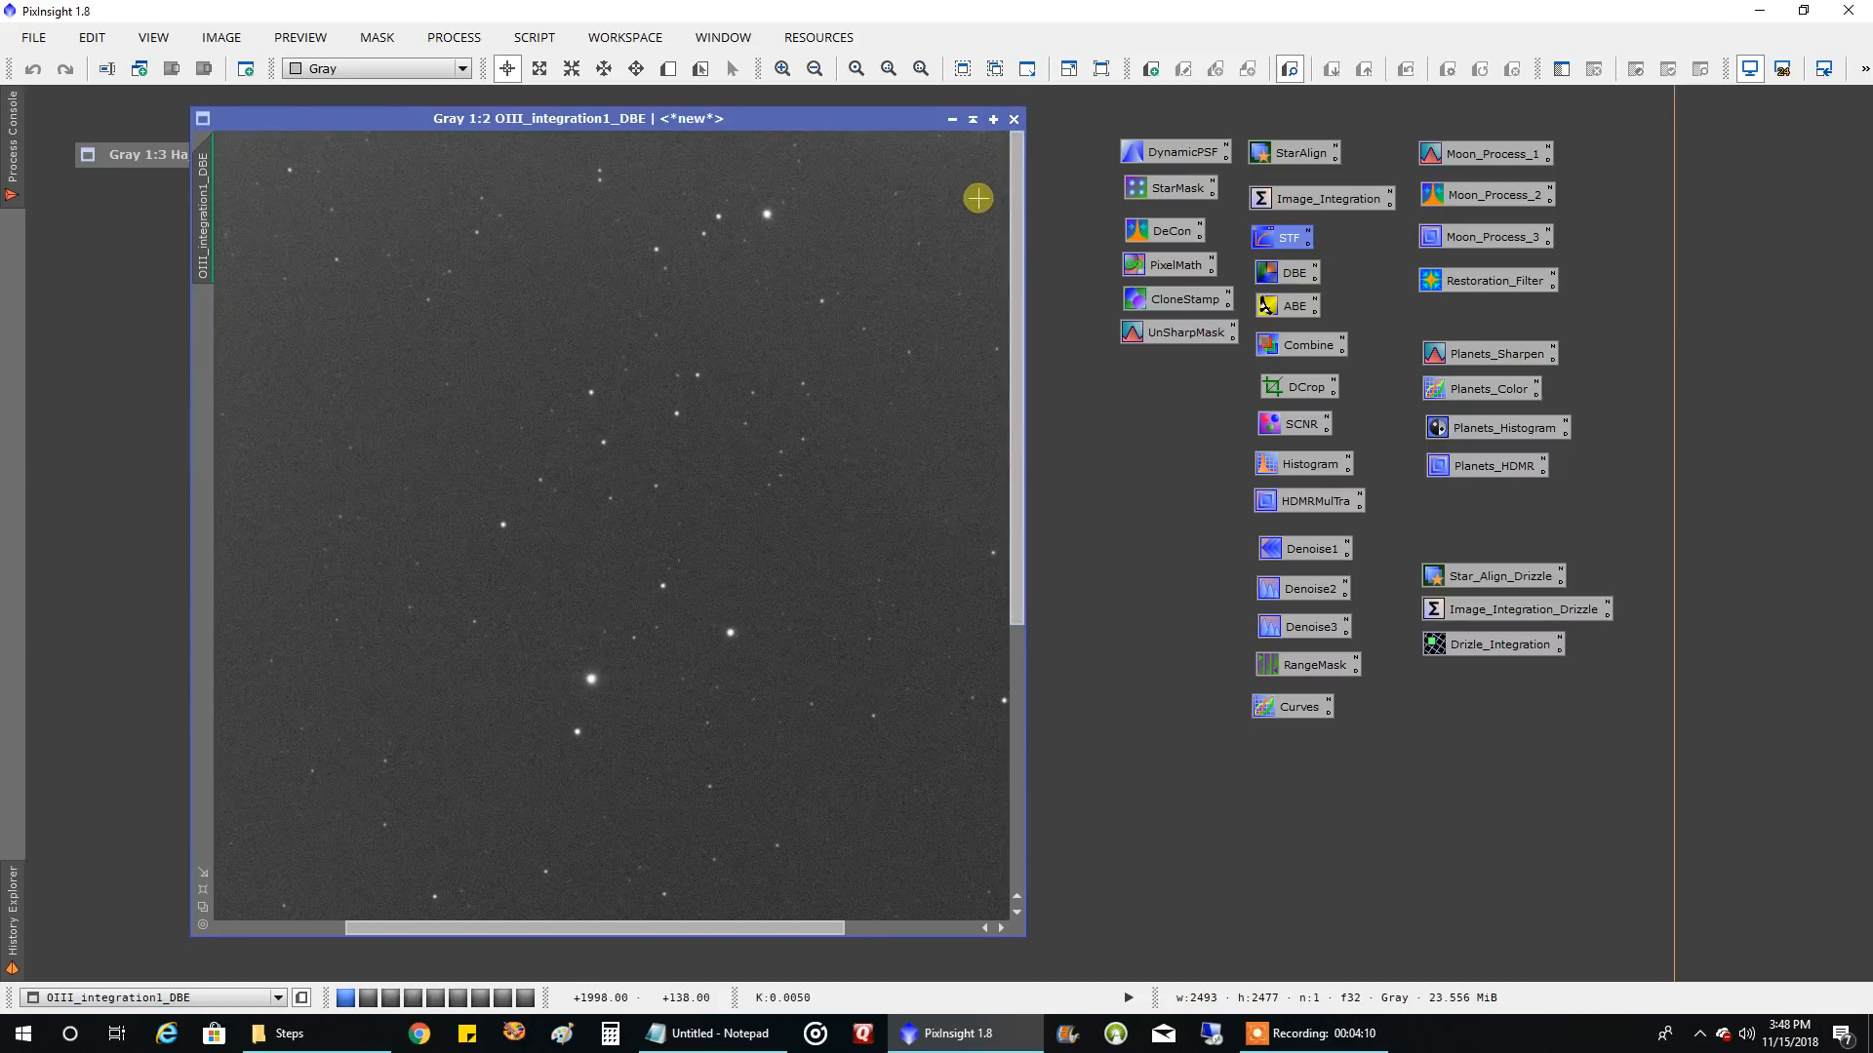
{"action": "left_click_drag", "start_coordinate": [815, 926], "coordinate": [999, 903]}
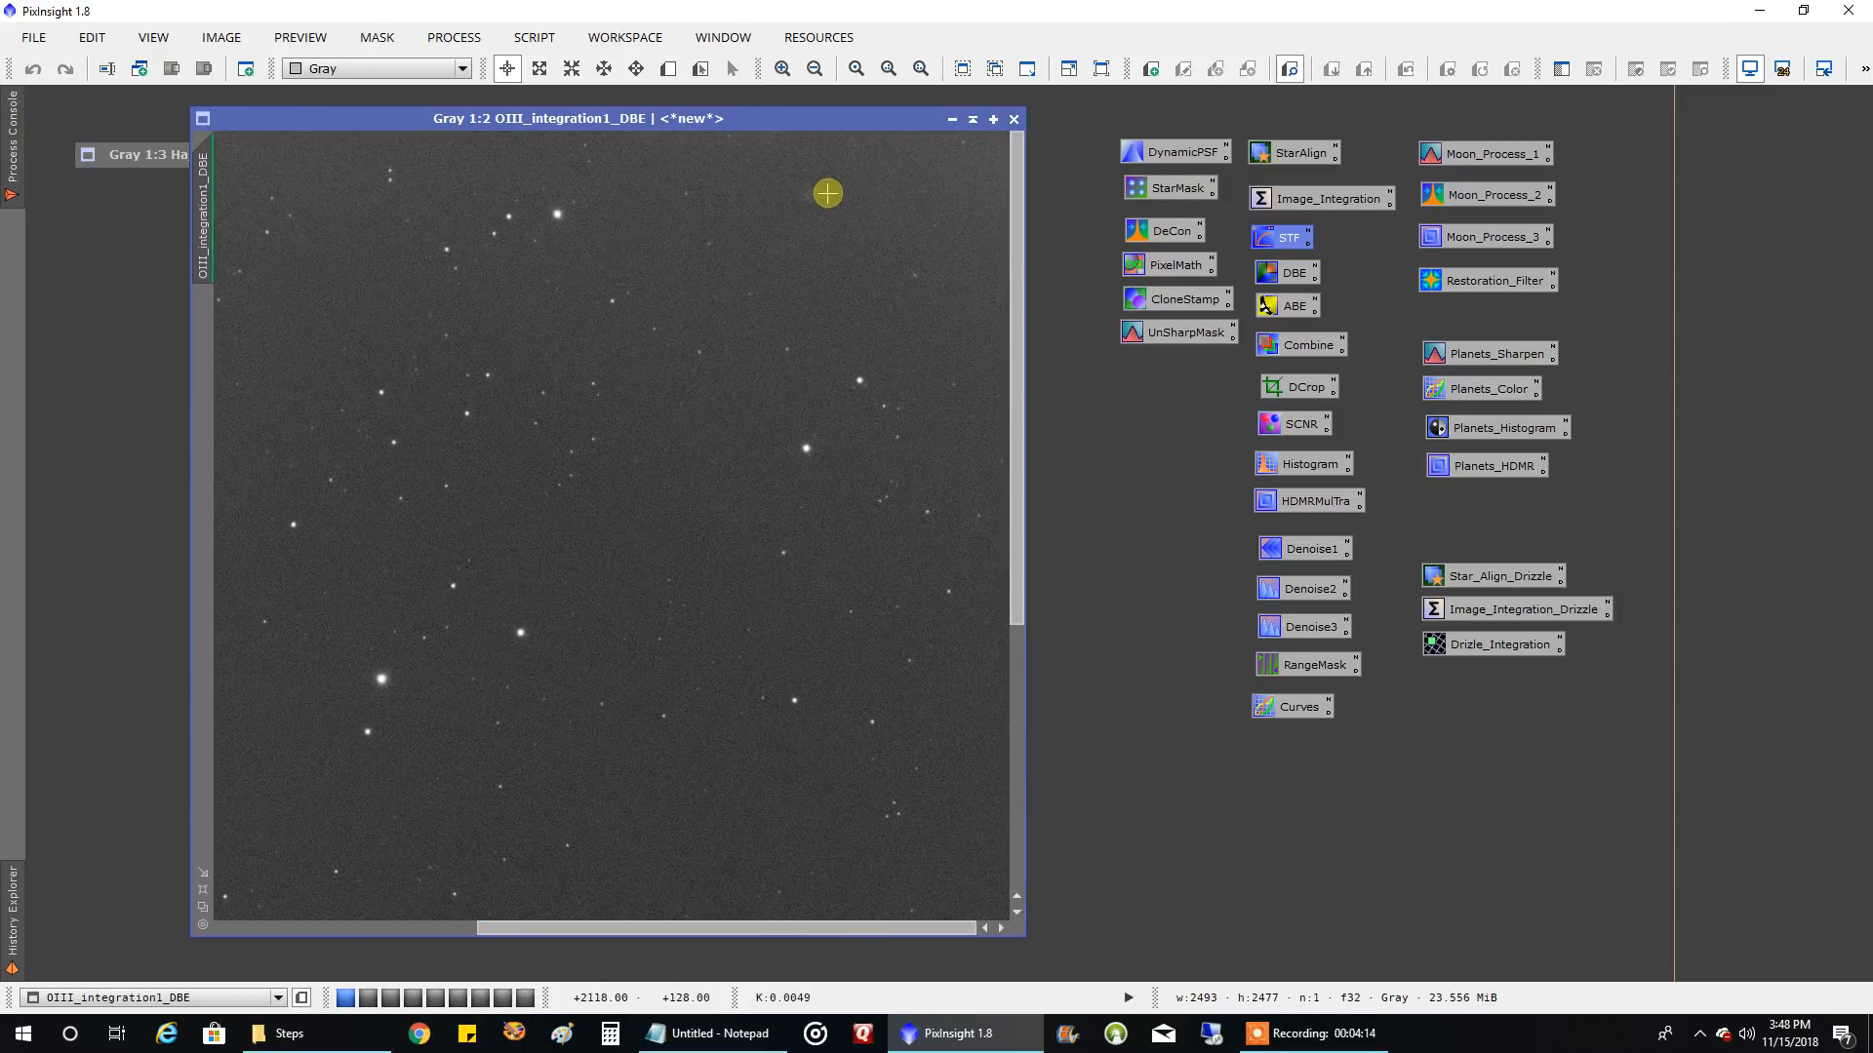
{"action": "scroll", "coordinate": [968, 290], "scroll_direction": "down", "scroll_amount": 1}
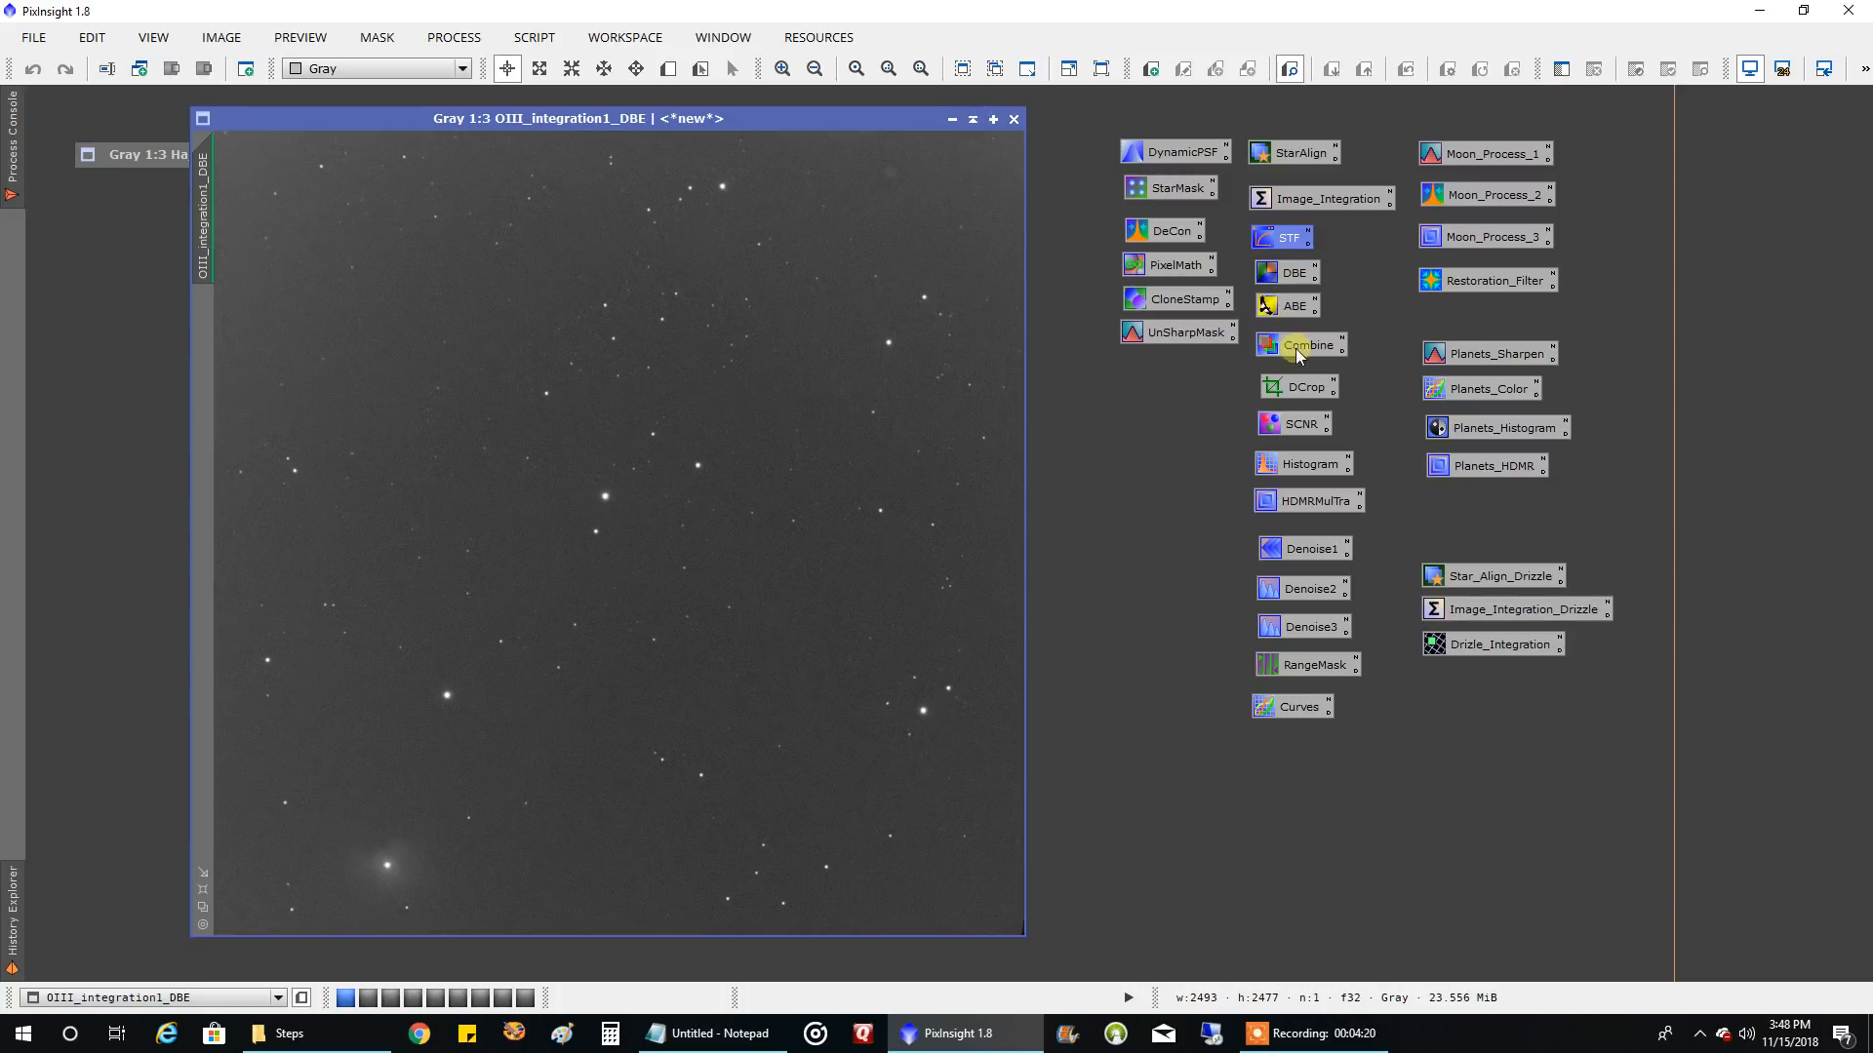
Reset the ScreenTransferFunction display stretch of OIII_integration1_DBE and auto-stretch it again
{"action": "double_click", "coordinate": [1280, 239]}
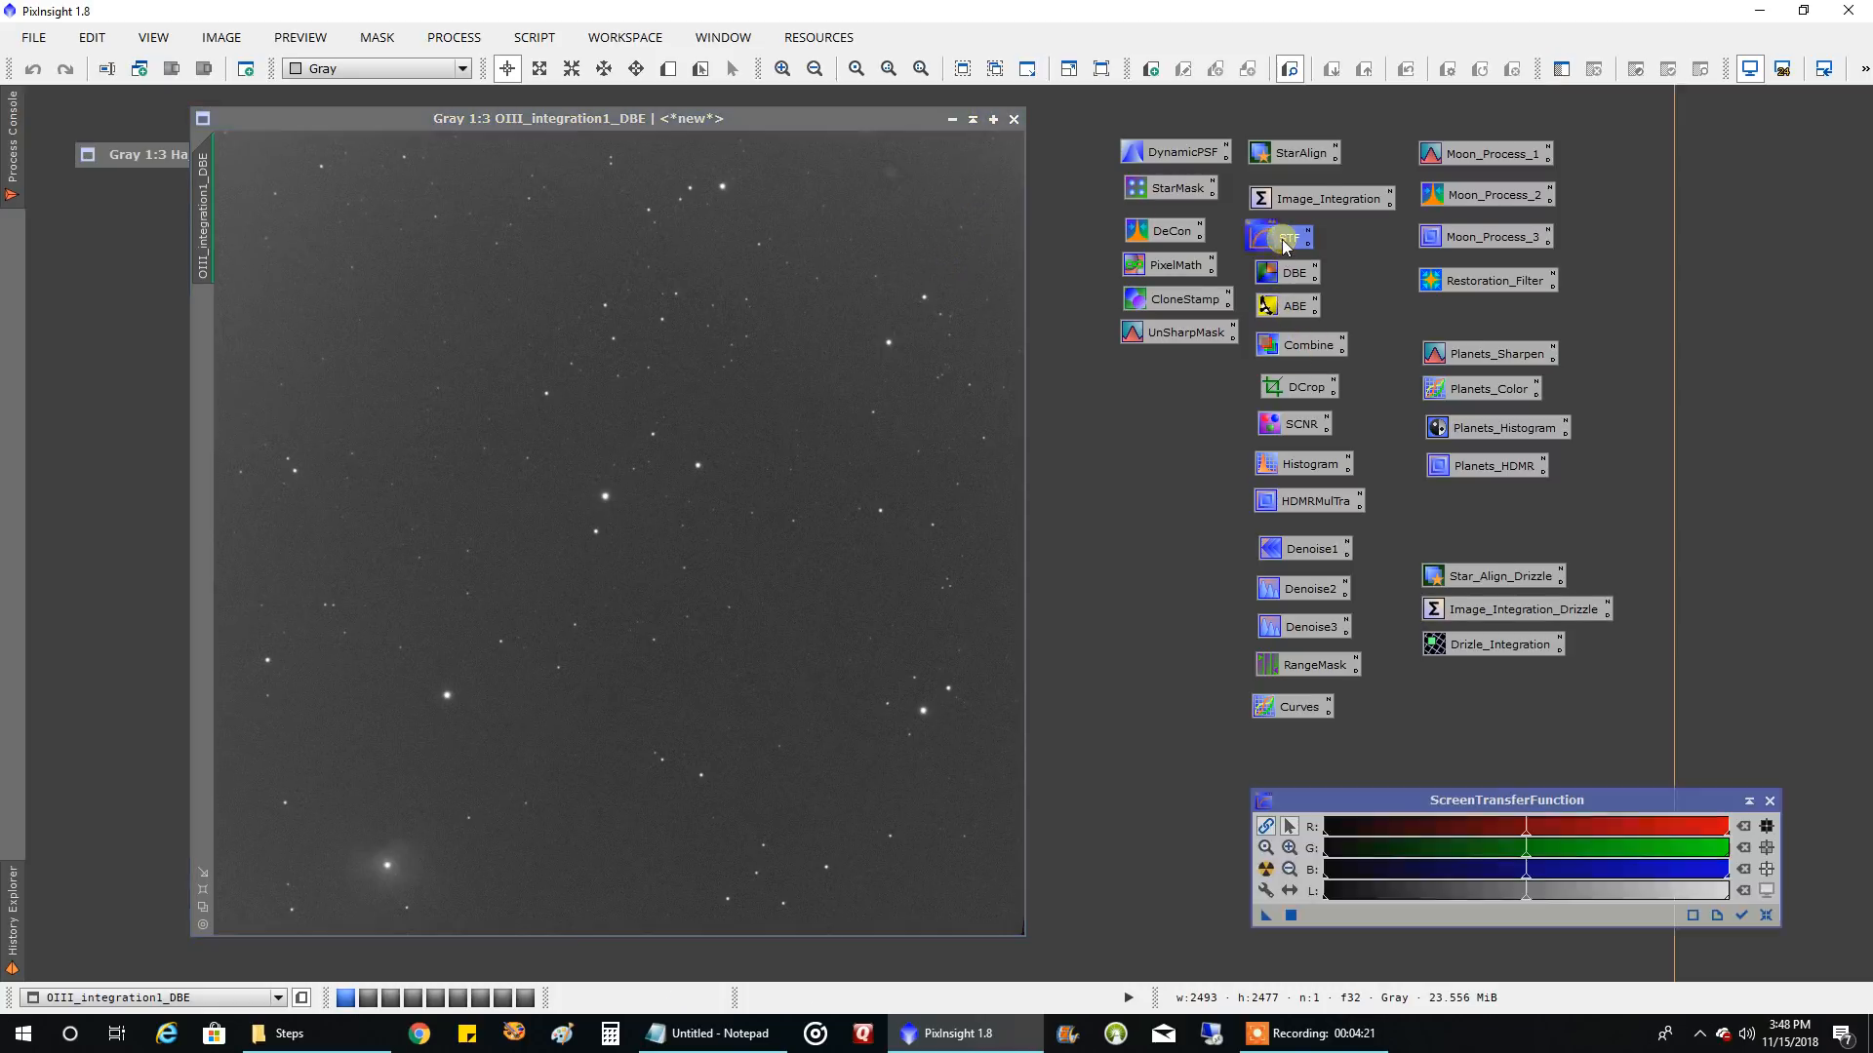
{"action": "left_click", "coordinate": [1266, 869]}
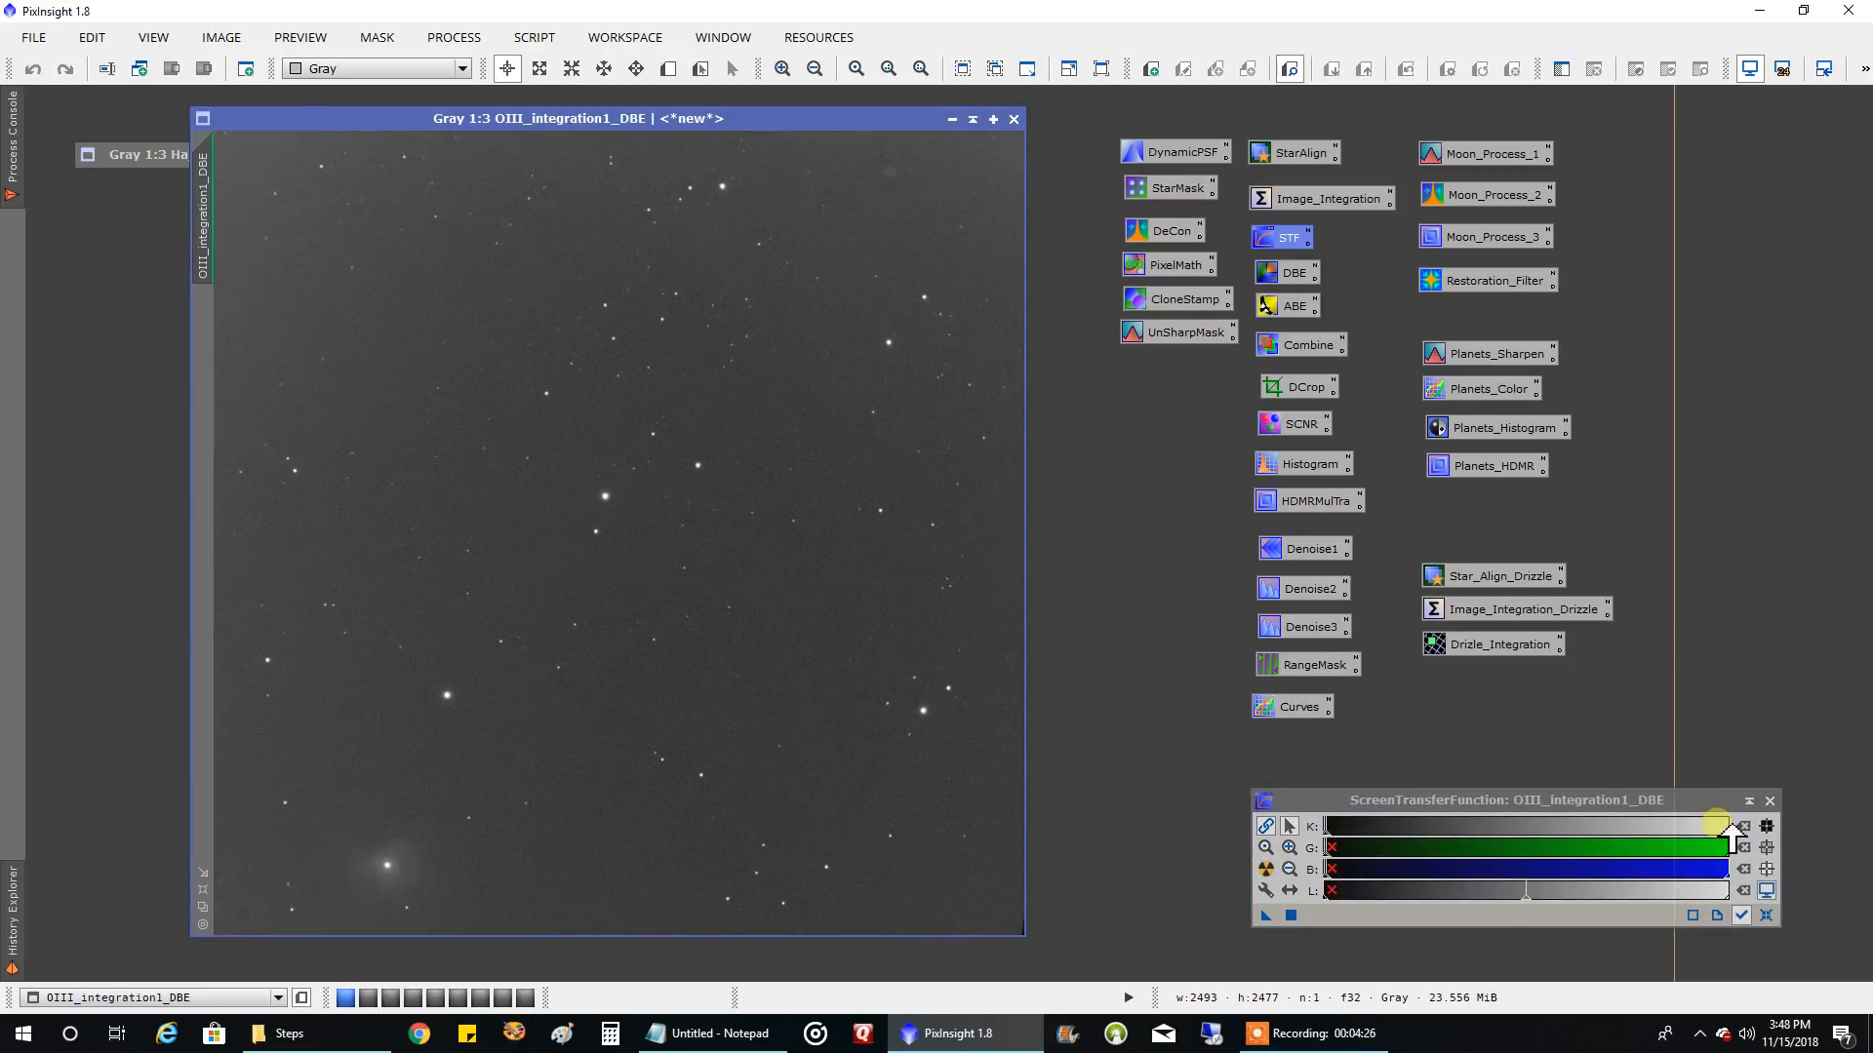
{"action": "left_click", "coordinate": [1765, 915]}
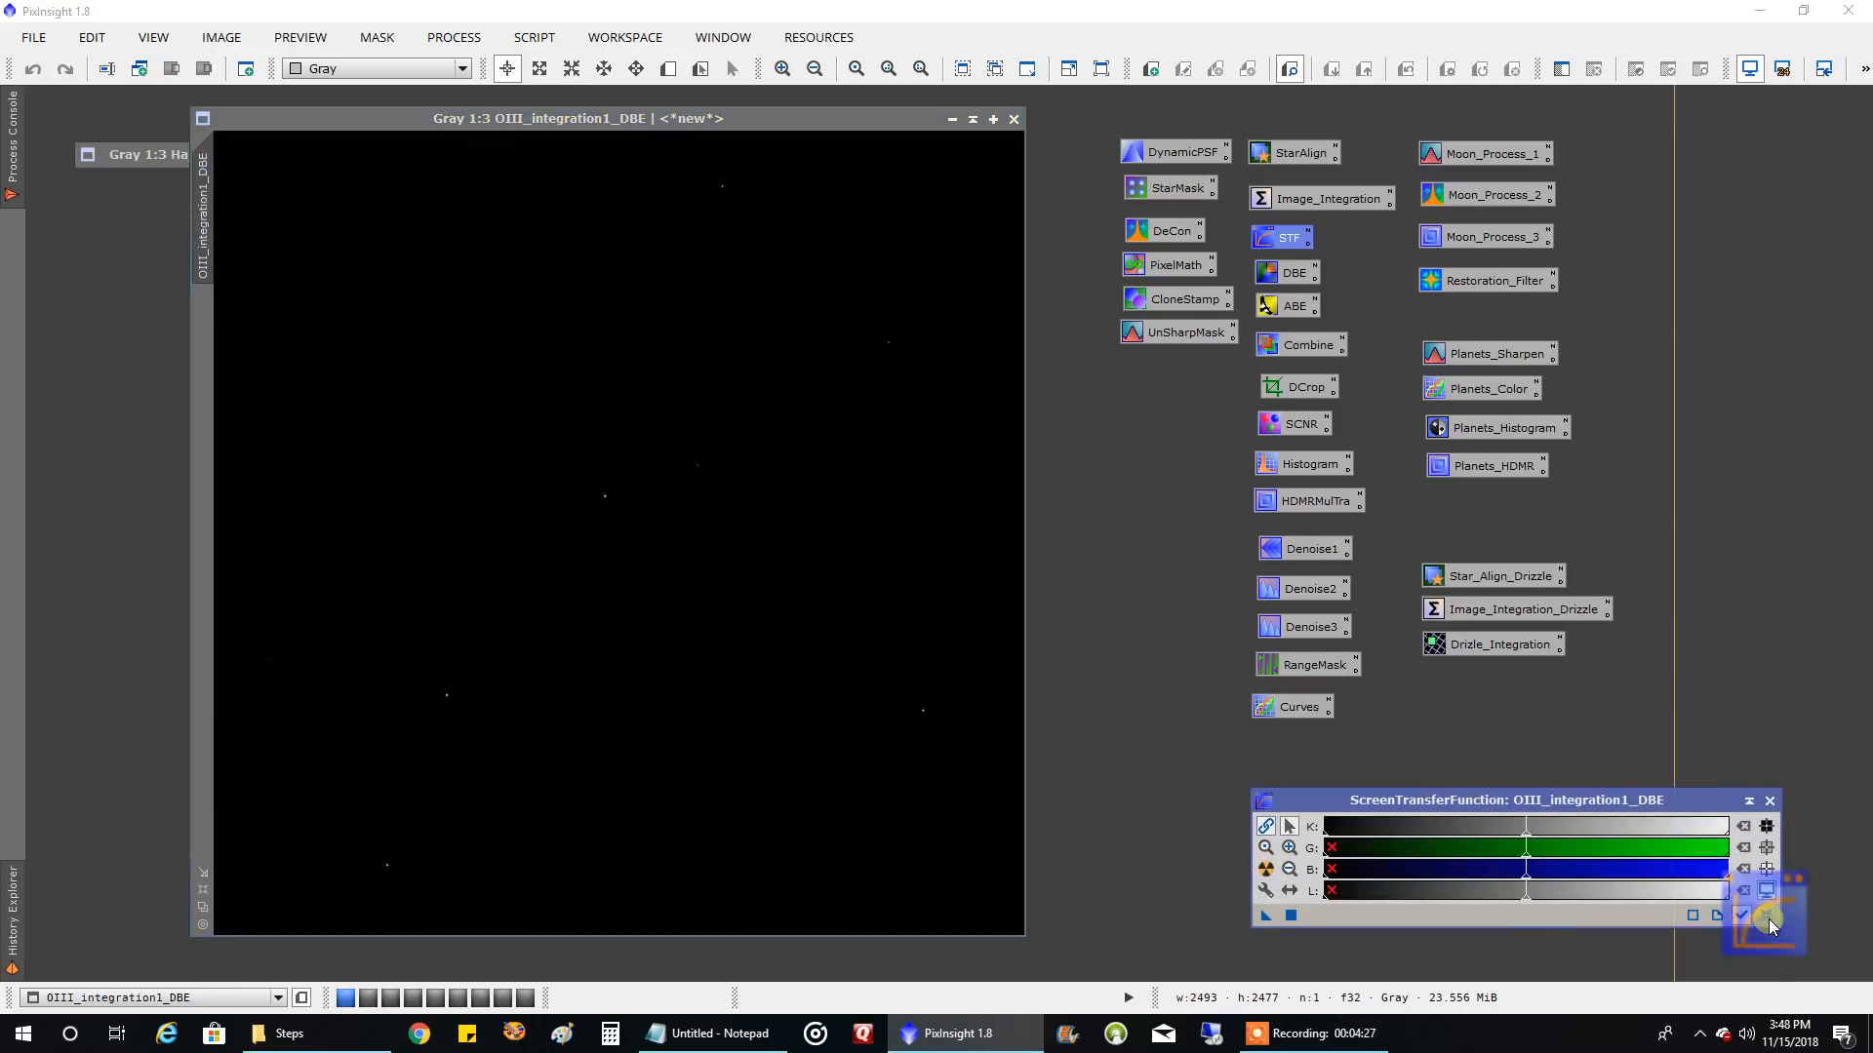
{"action": "left_click", "coordinate": [1265, 869]}
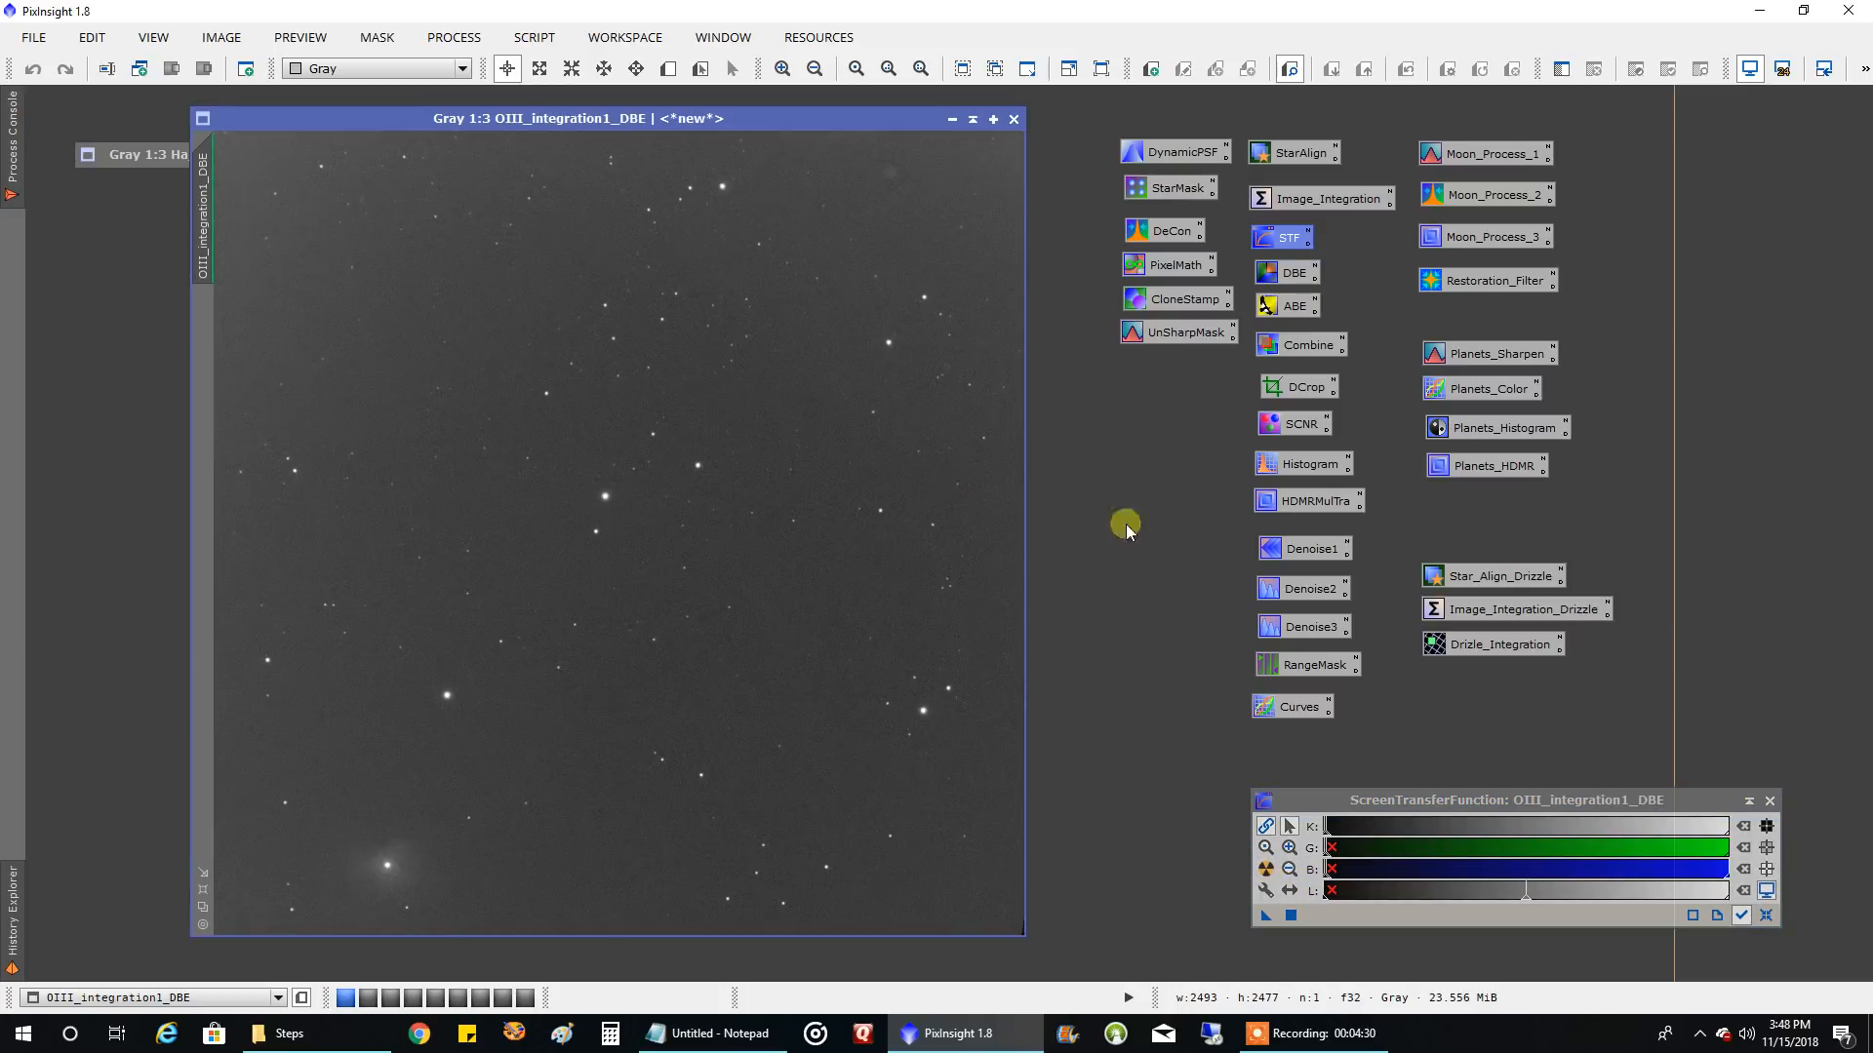
Transfer the screen stretch of OIII_integration1_DBE into HistogramTransformation, apply it permanently, and reset the display stretch
{"action": "double_click", "coordinate": [1298, 466]}
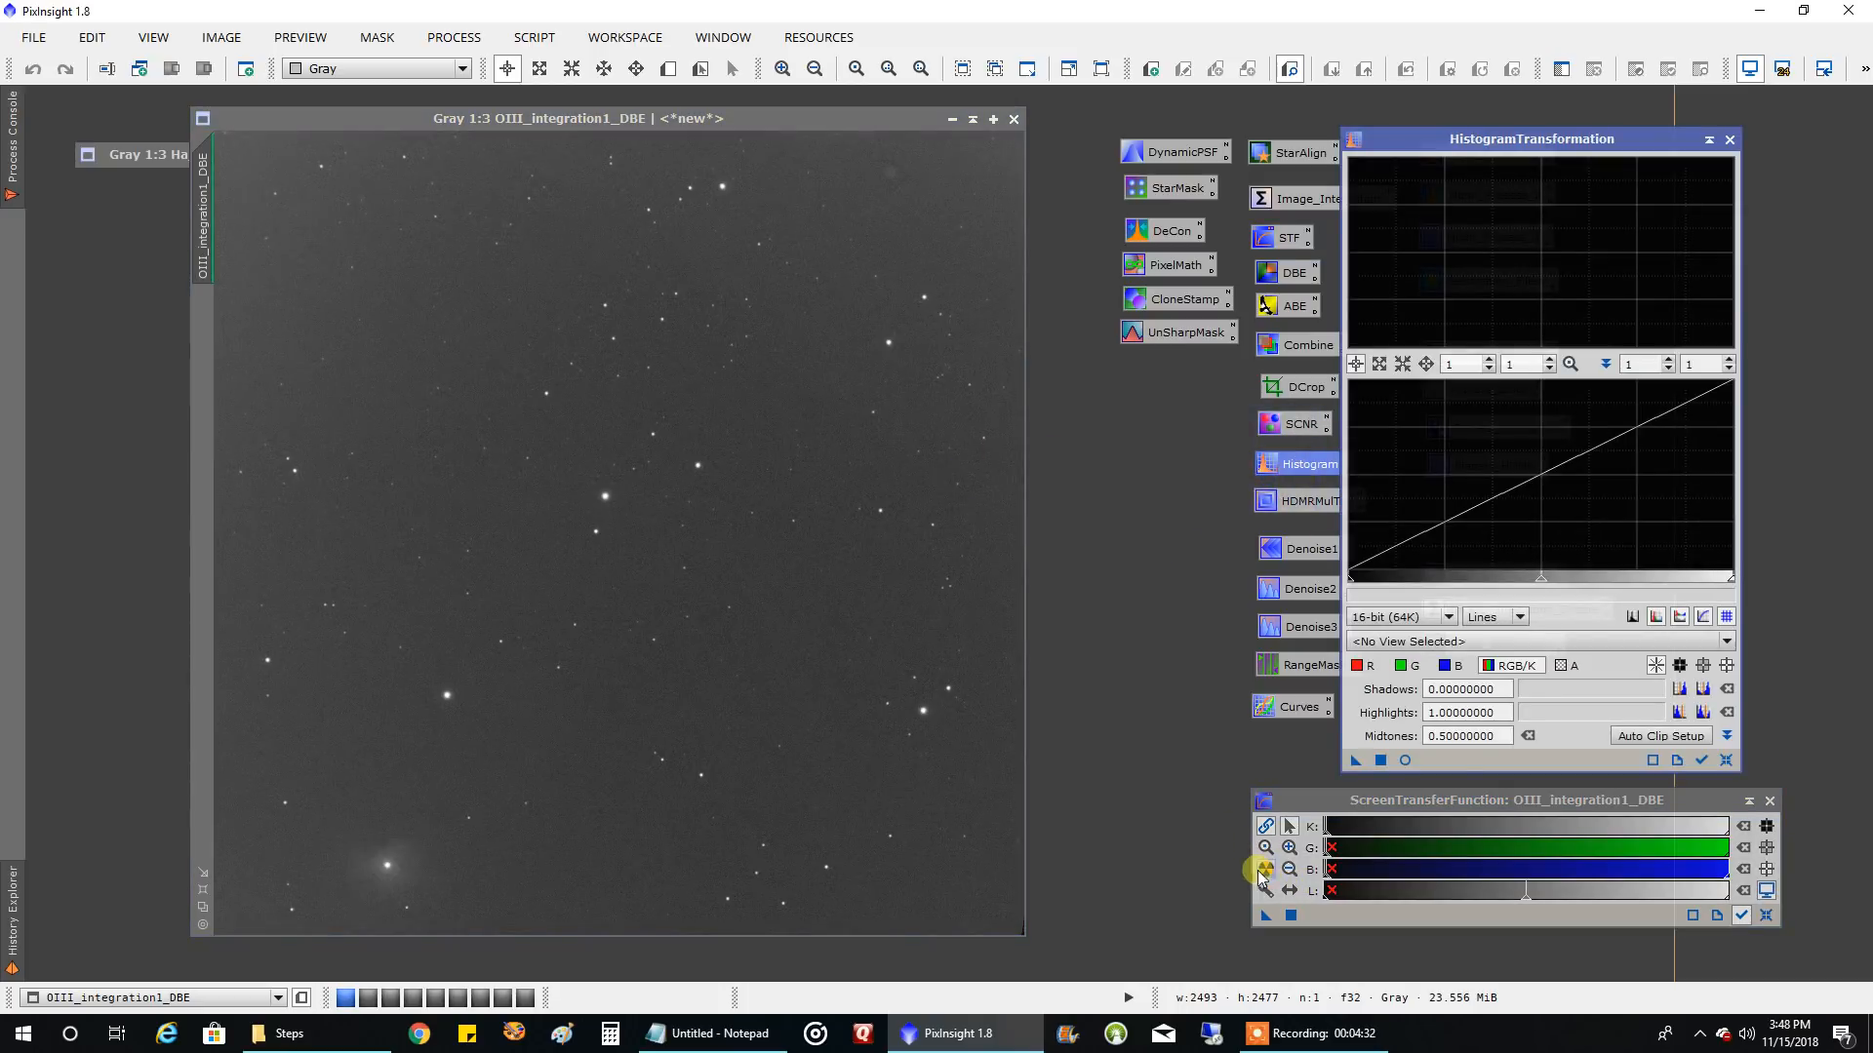
{"action": "left_click_drag", "start_coordinate": [1266, 917], "coordinate": [1422, 764]}
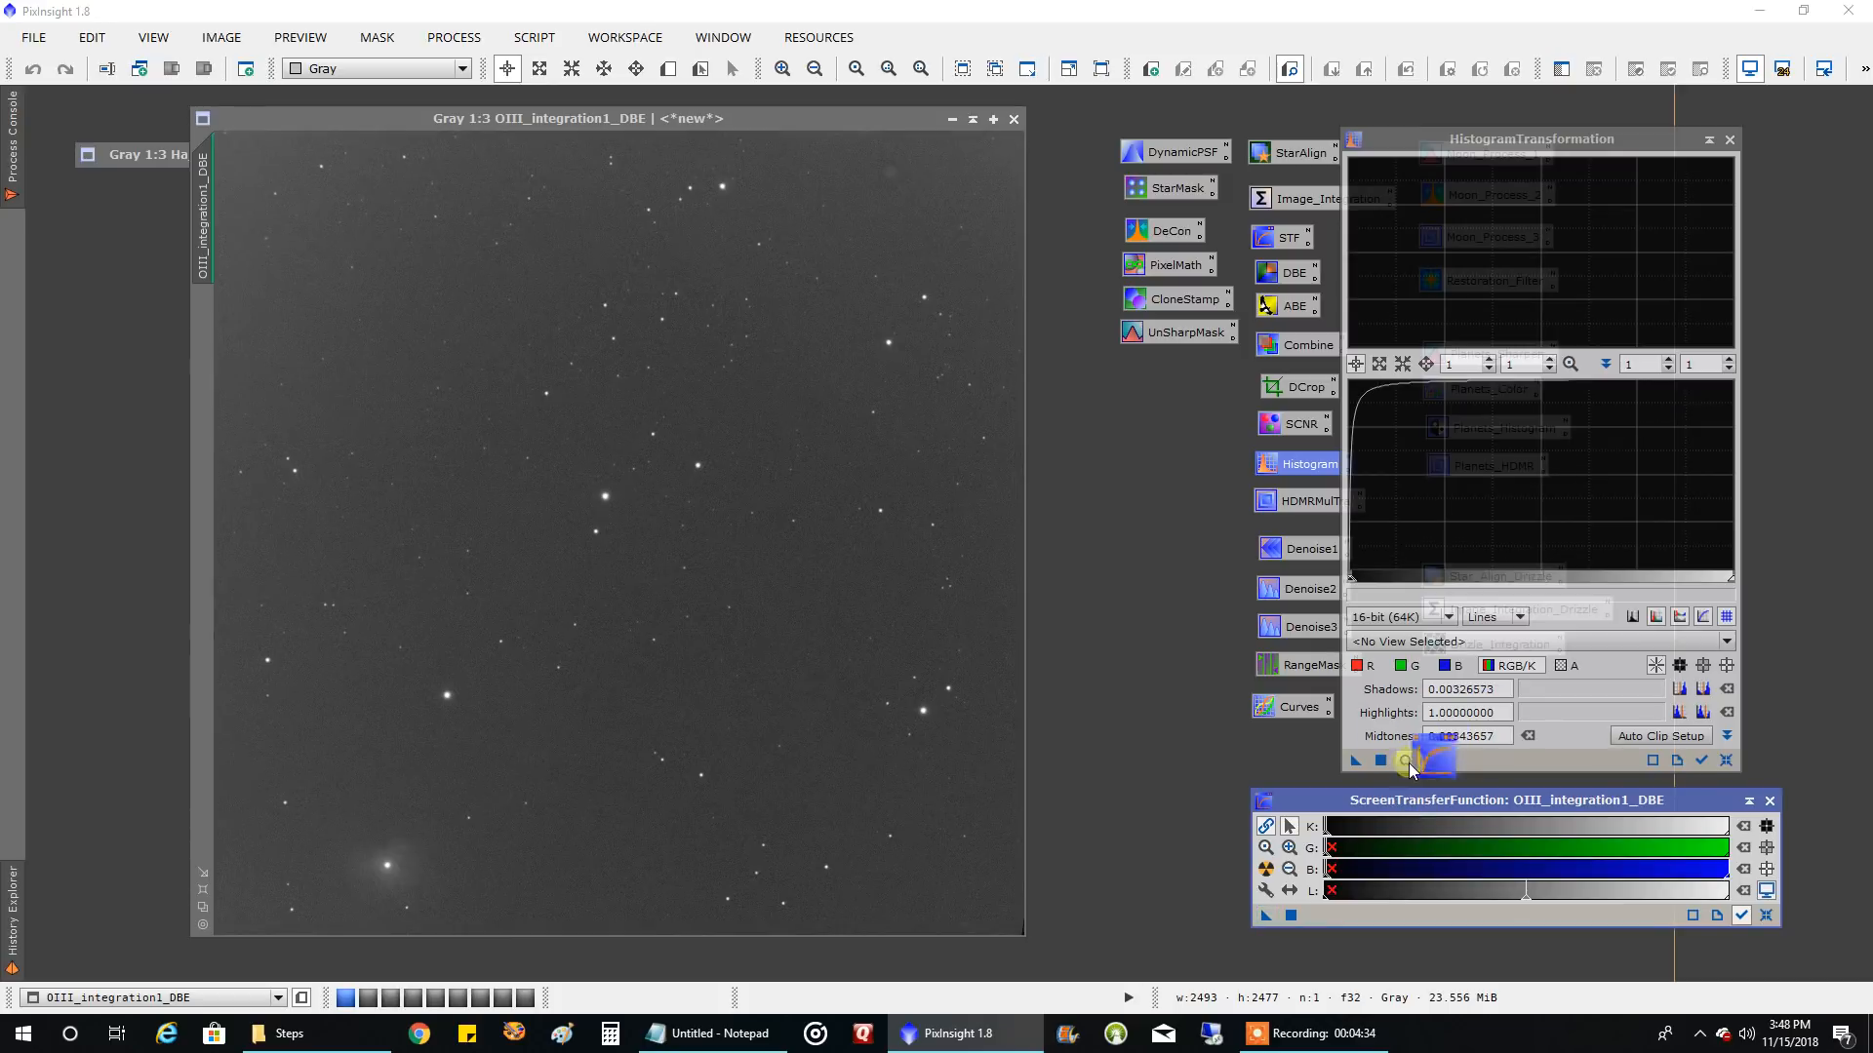
{"action": "left_click", "coordinate": [1380, 760]}
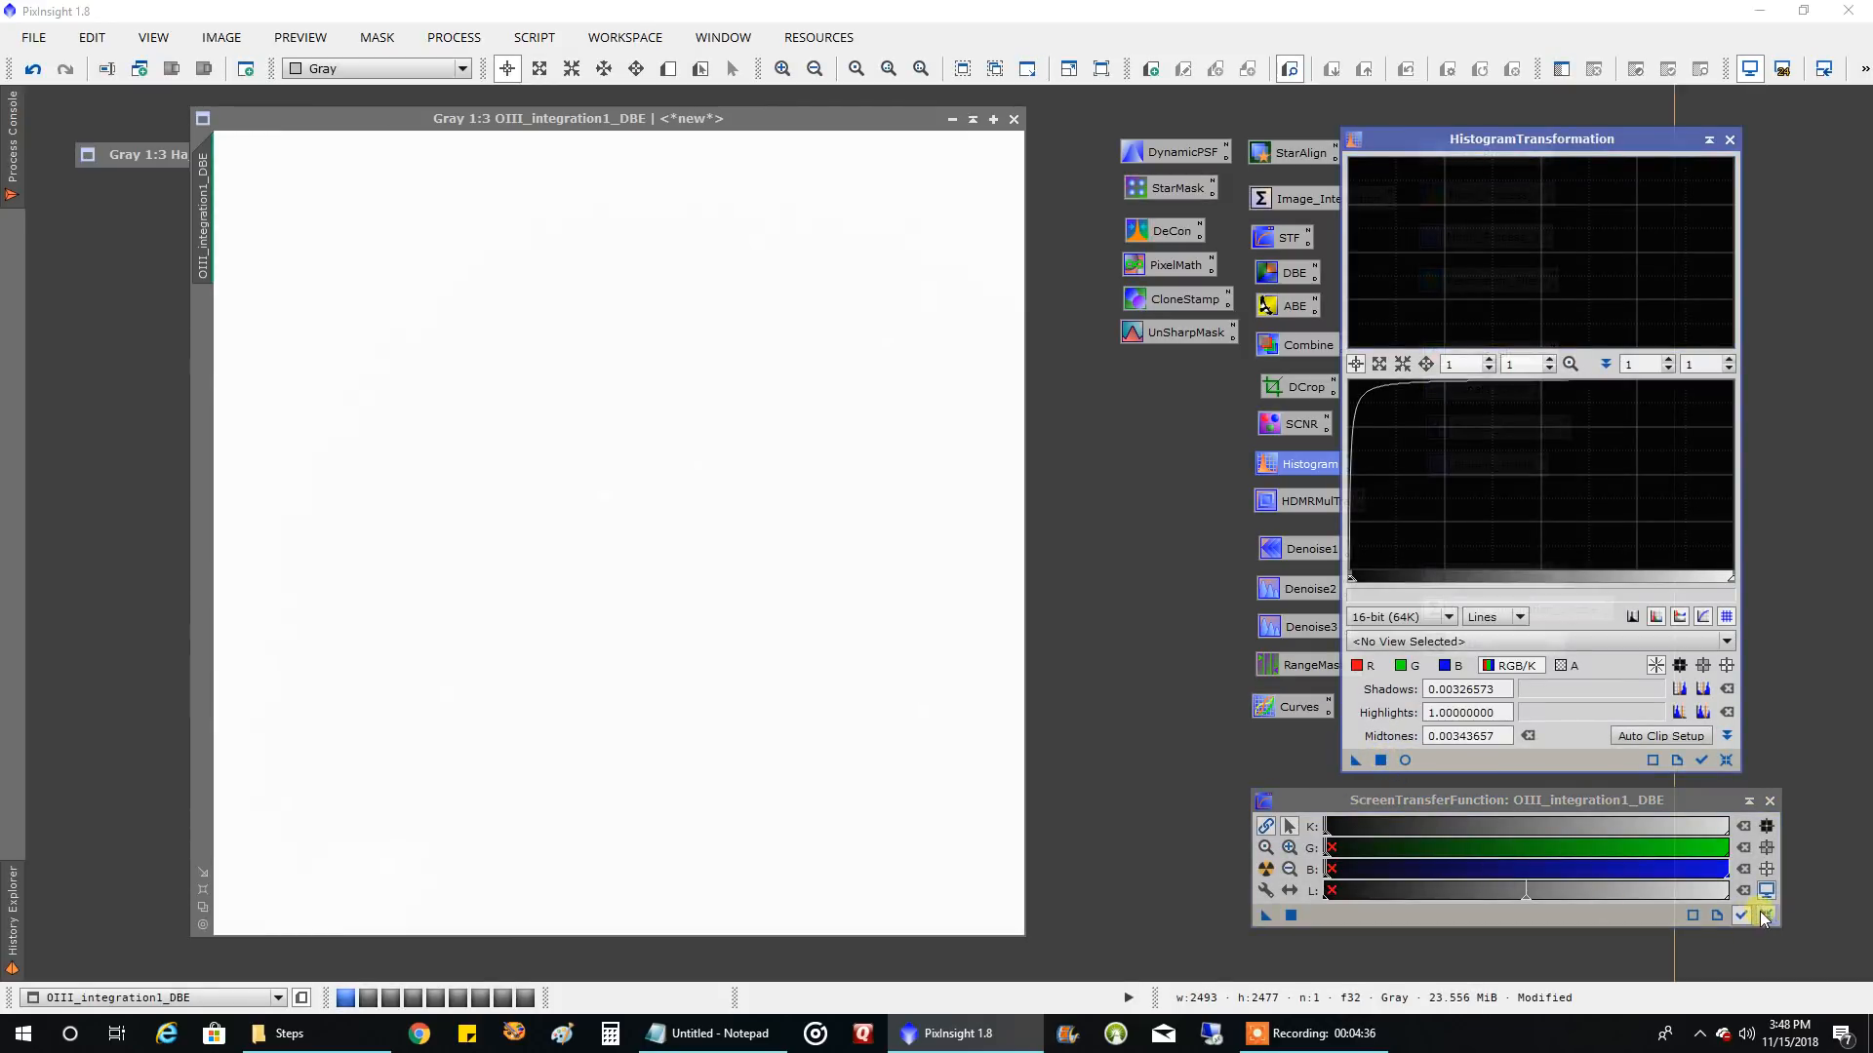
{"action": "left_click", "coordinate": [1766, 915]}
Collapse OIII_integration1_DBE beneath the Ha title bar, and restore Ha_integration_DBE with its display stretch reset
{"action": "left_click", "coordinate": [972, 118]}
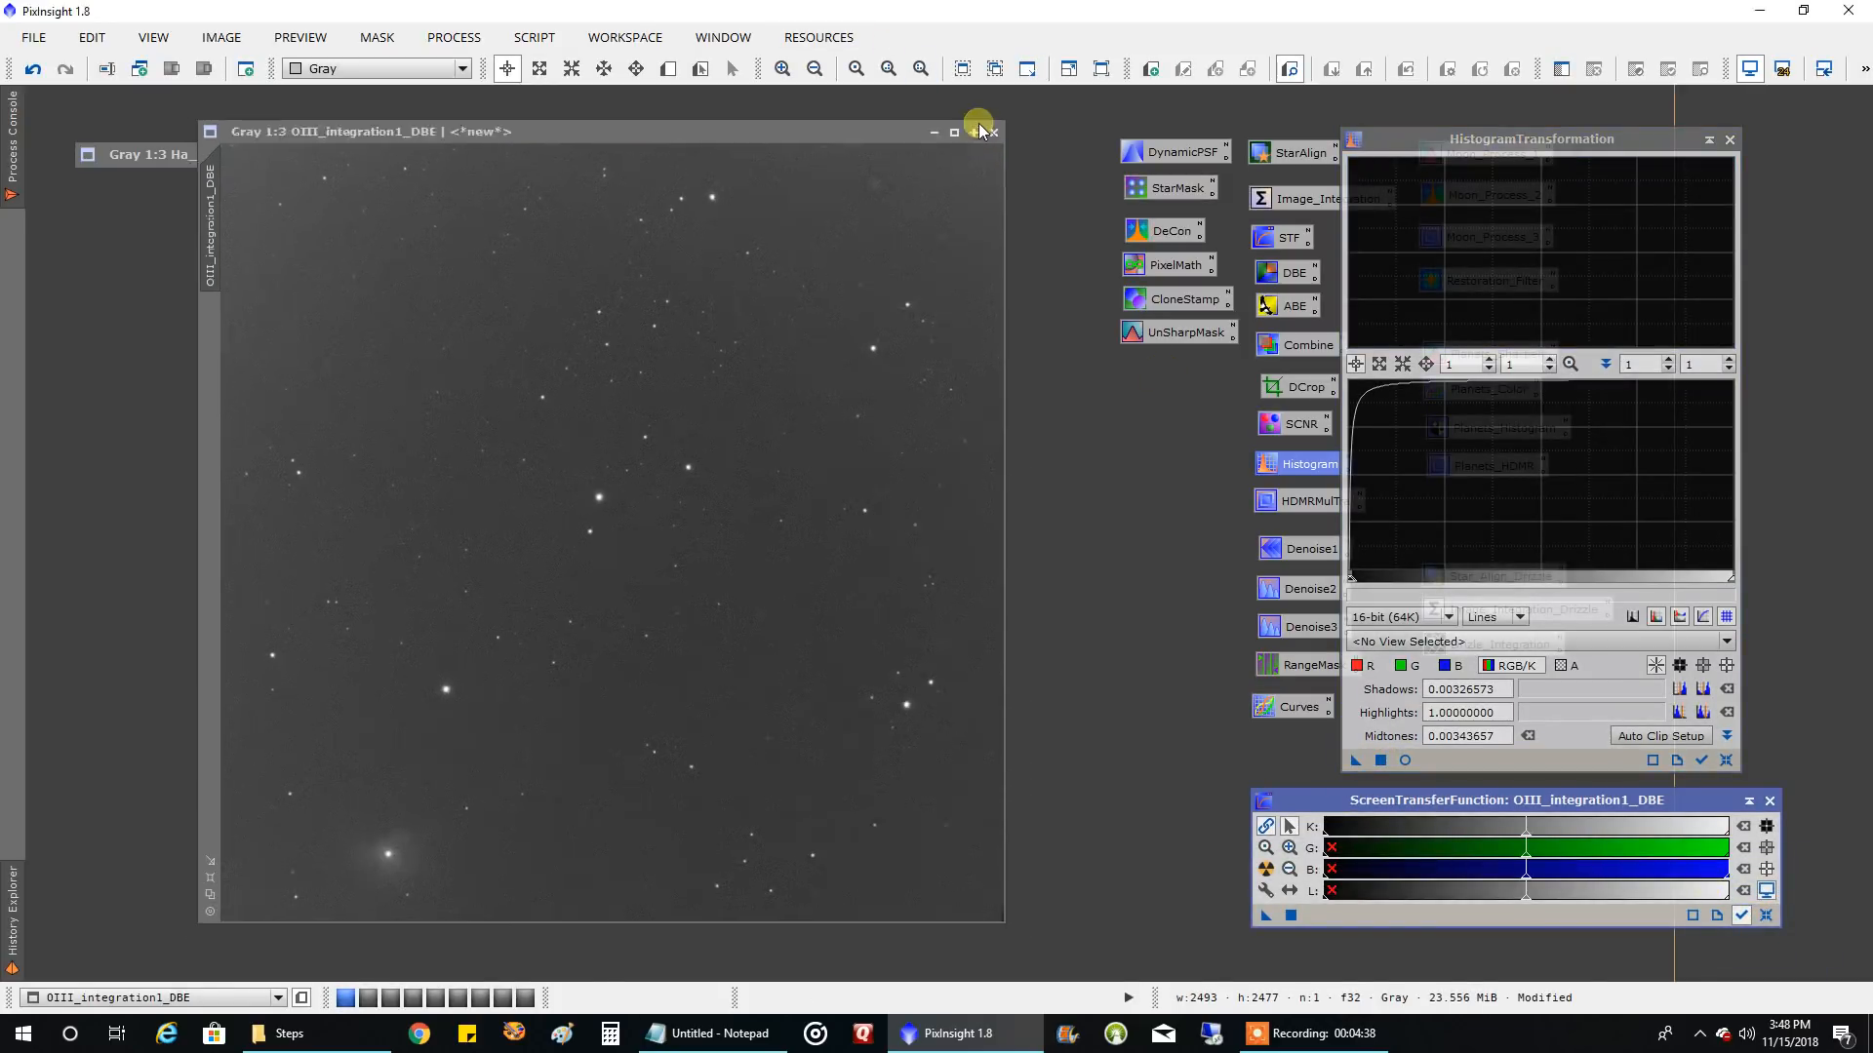
{"action": "left_click_drag", "start_coordinate": [575, 518], "coordinate": [237, 223]}
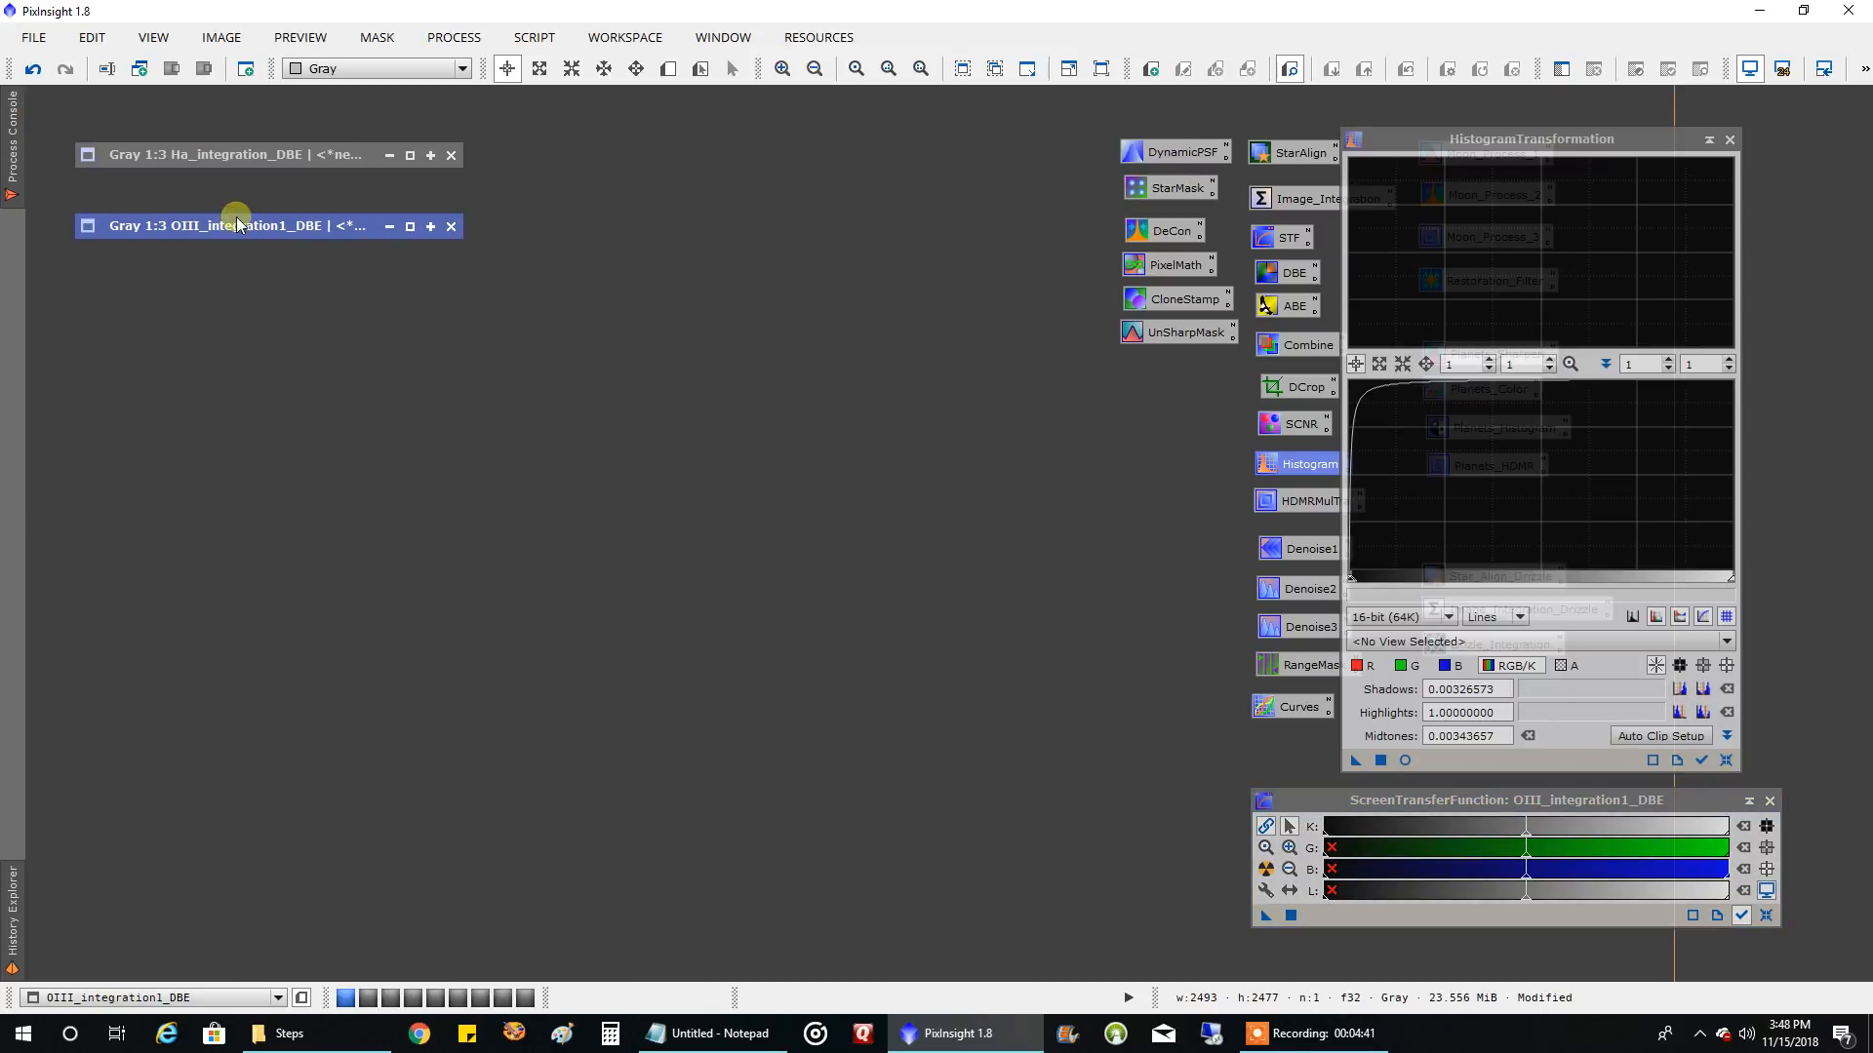
{"action": "double_click", "coordinate": [290, 156]}
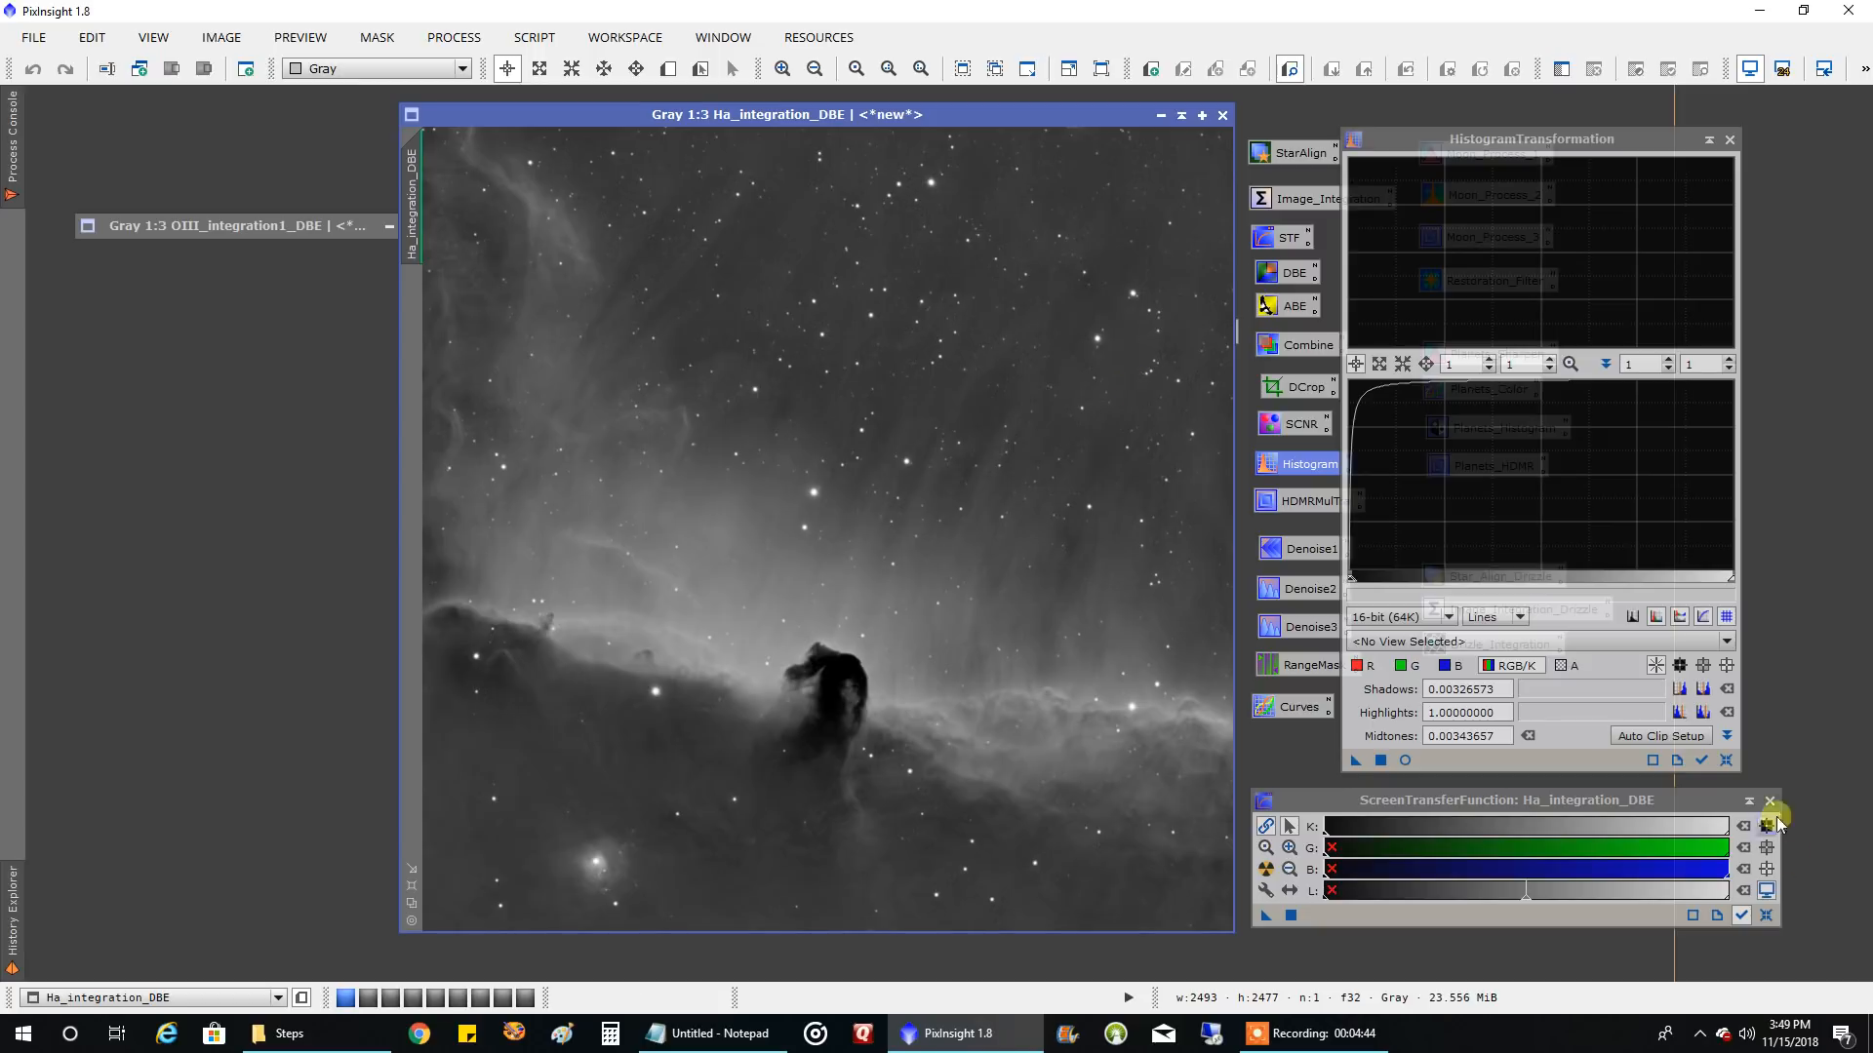
{"action": "left_click", "coordinate": [1766, 915]}
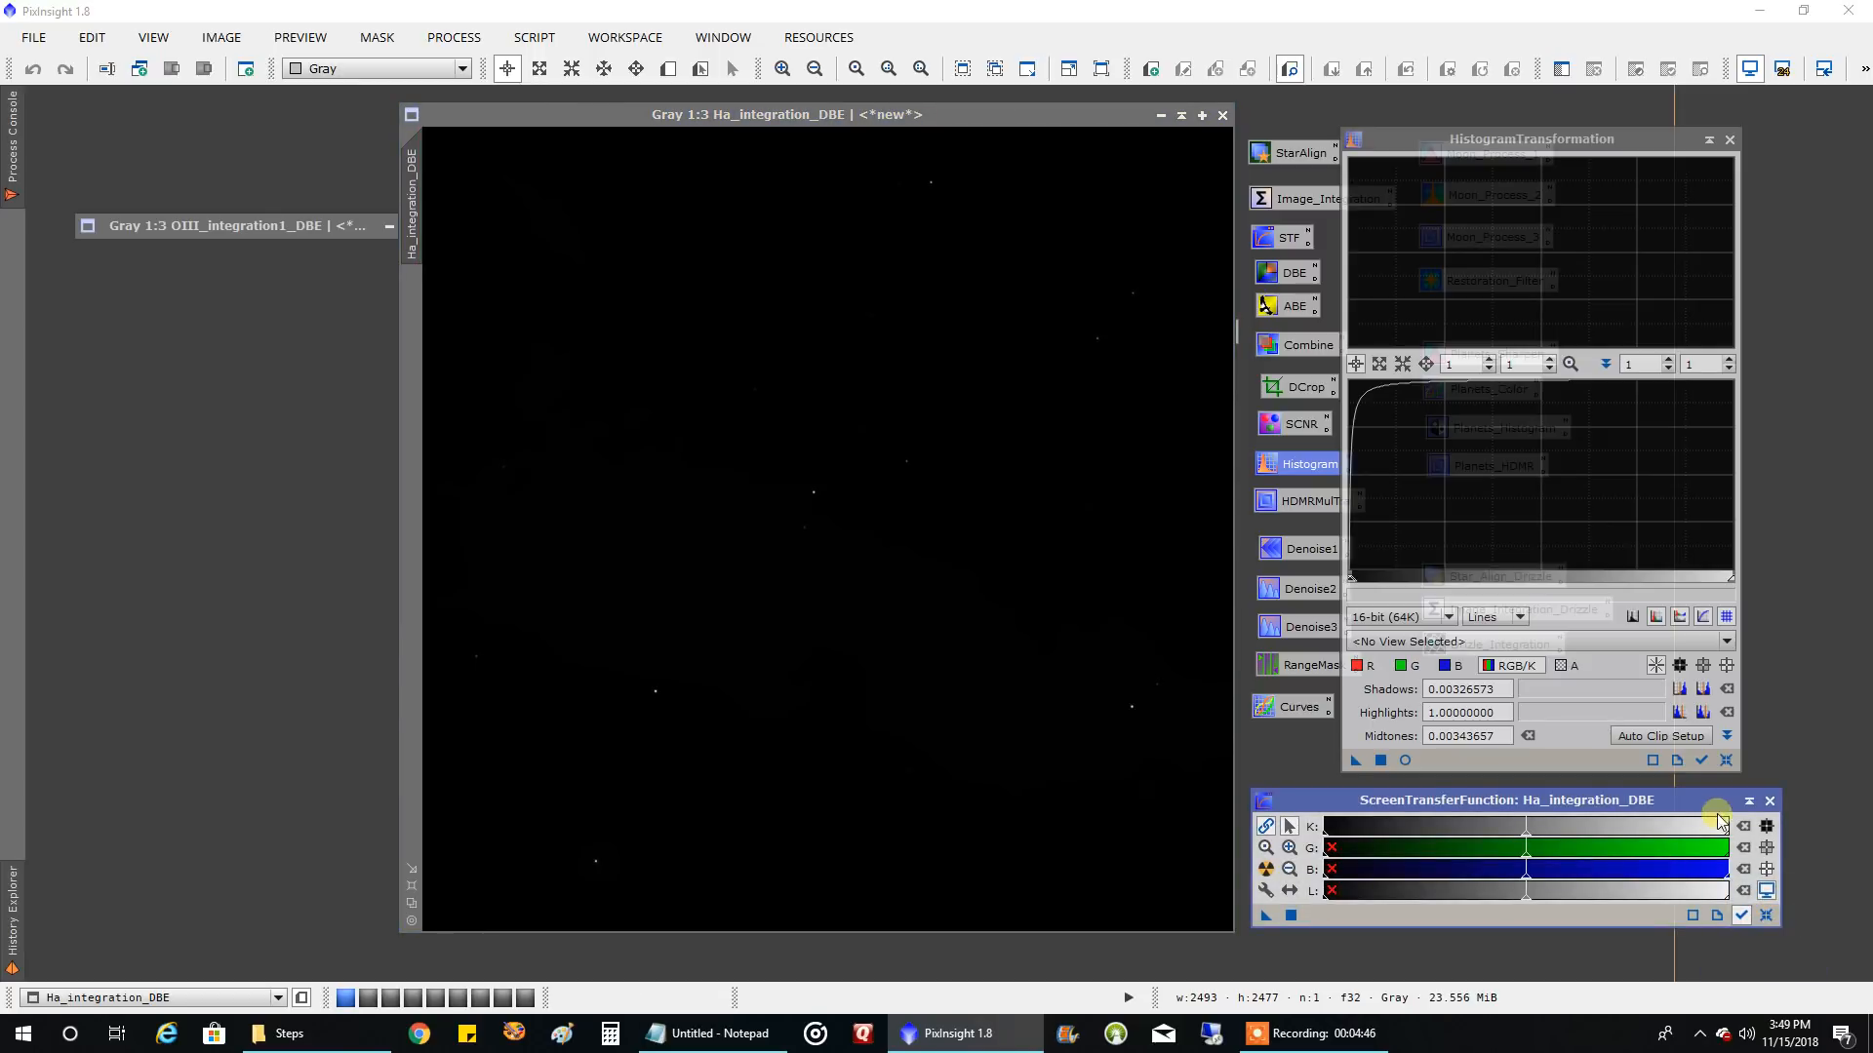
{"action": "left_click", "coordinate": [1769, 800]}
Apply a first HistogramTransformation to Ha_integration_DBE with real-time preview, default shadows and highlights, and midtones 0.02531646
{"action": "left_click", "coordinate": [1424, 642]}
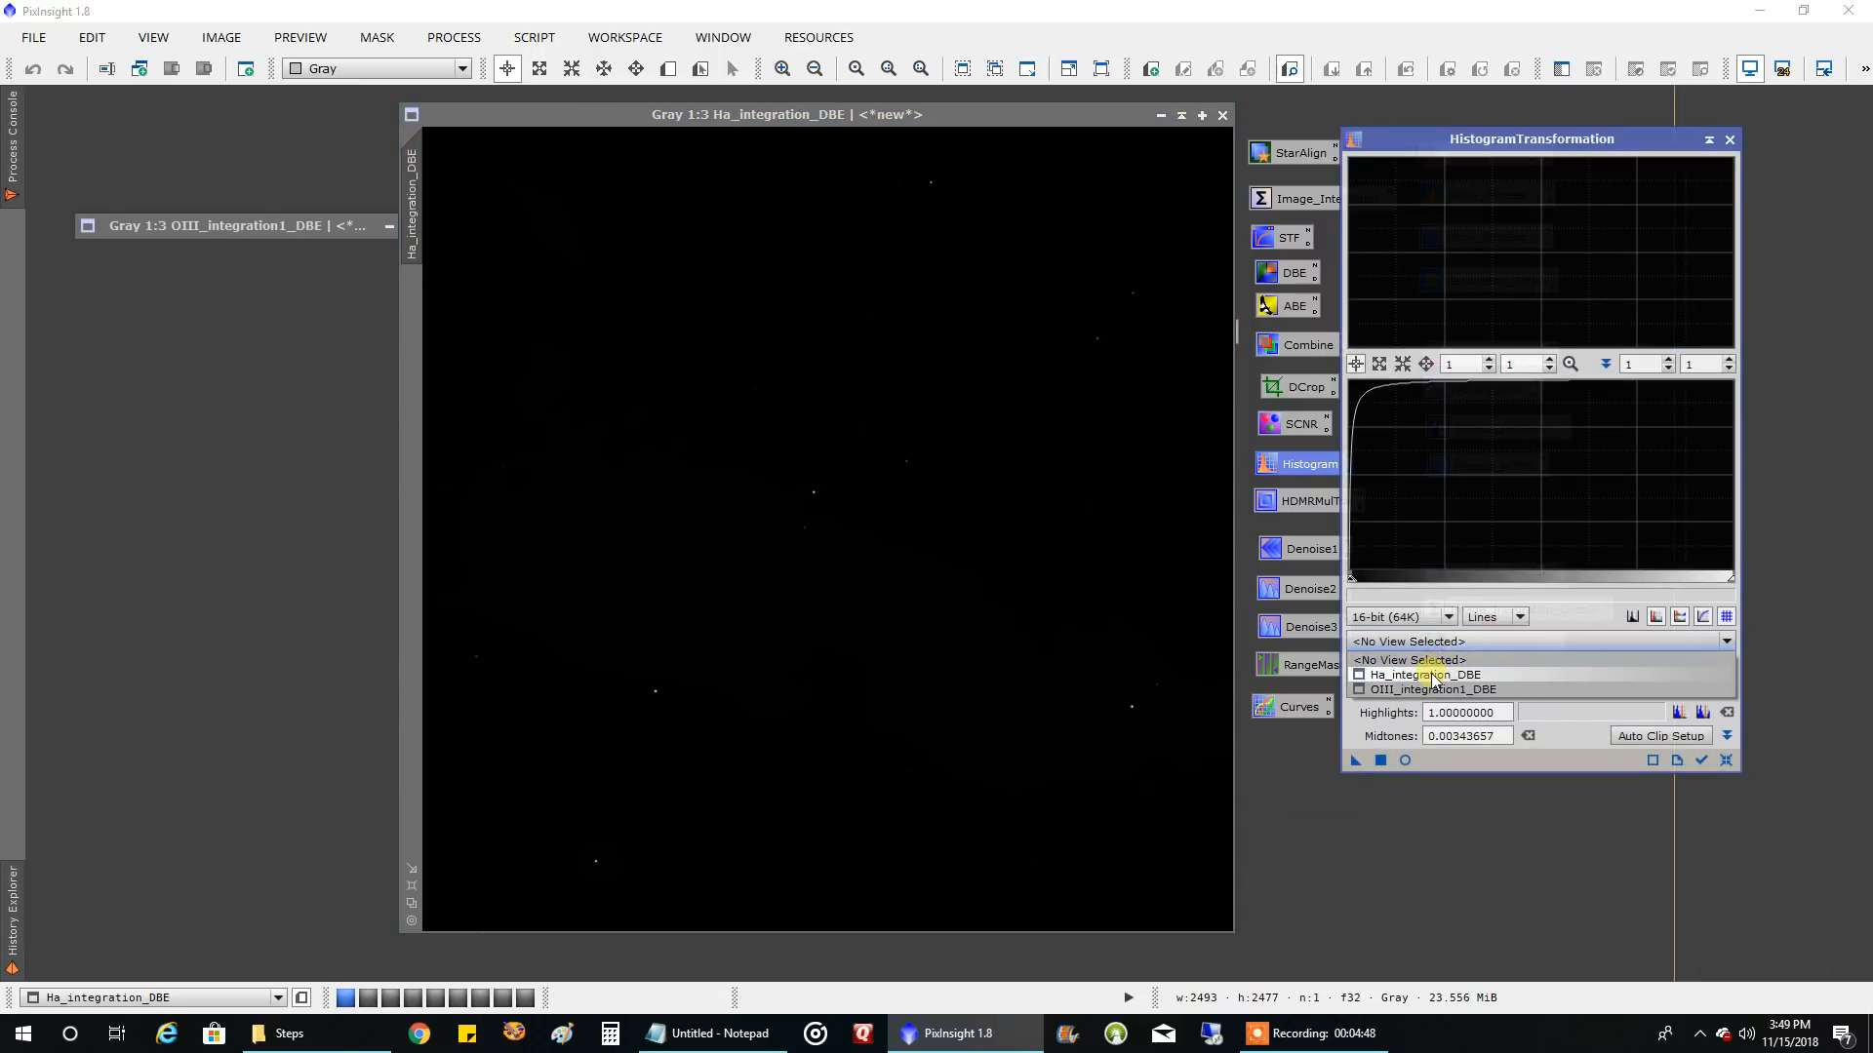
{"action": "left_click", "coordinate": [1432, 676]}
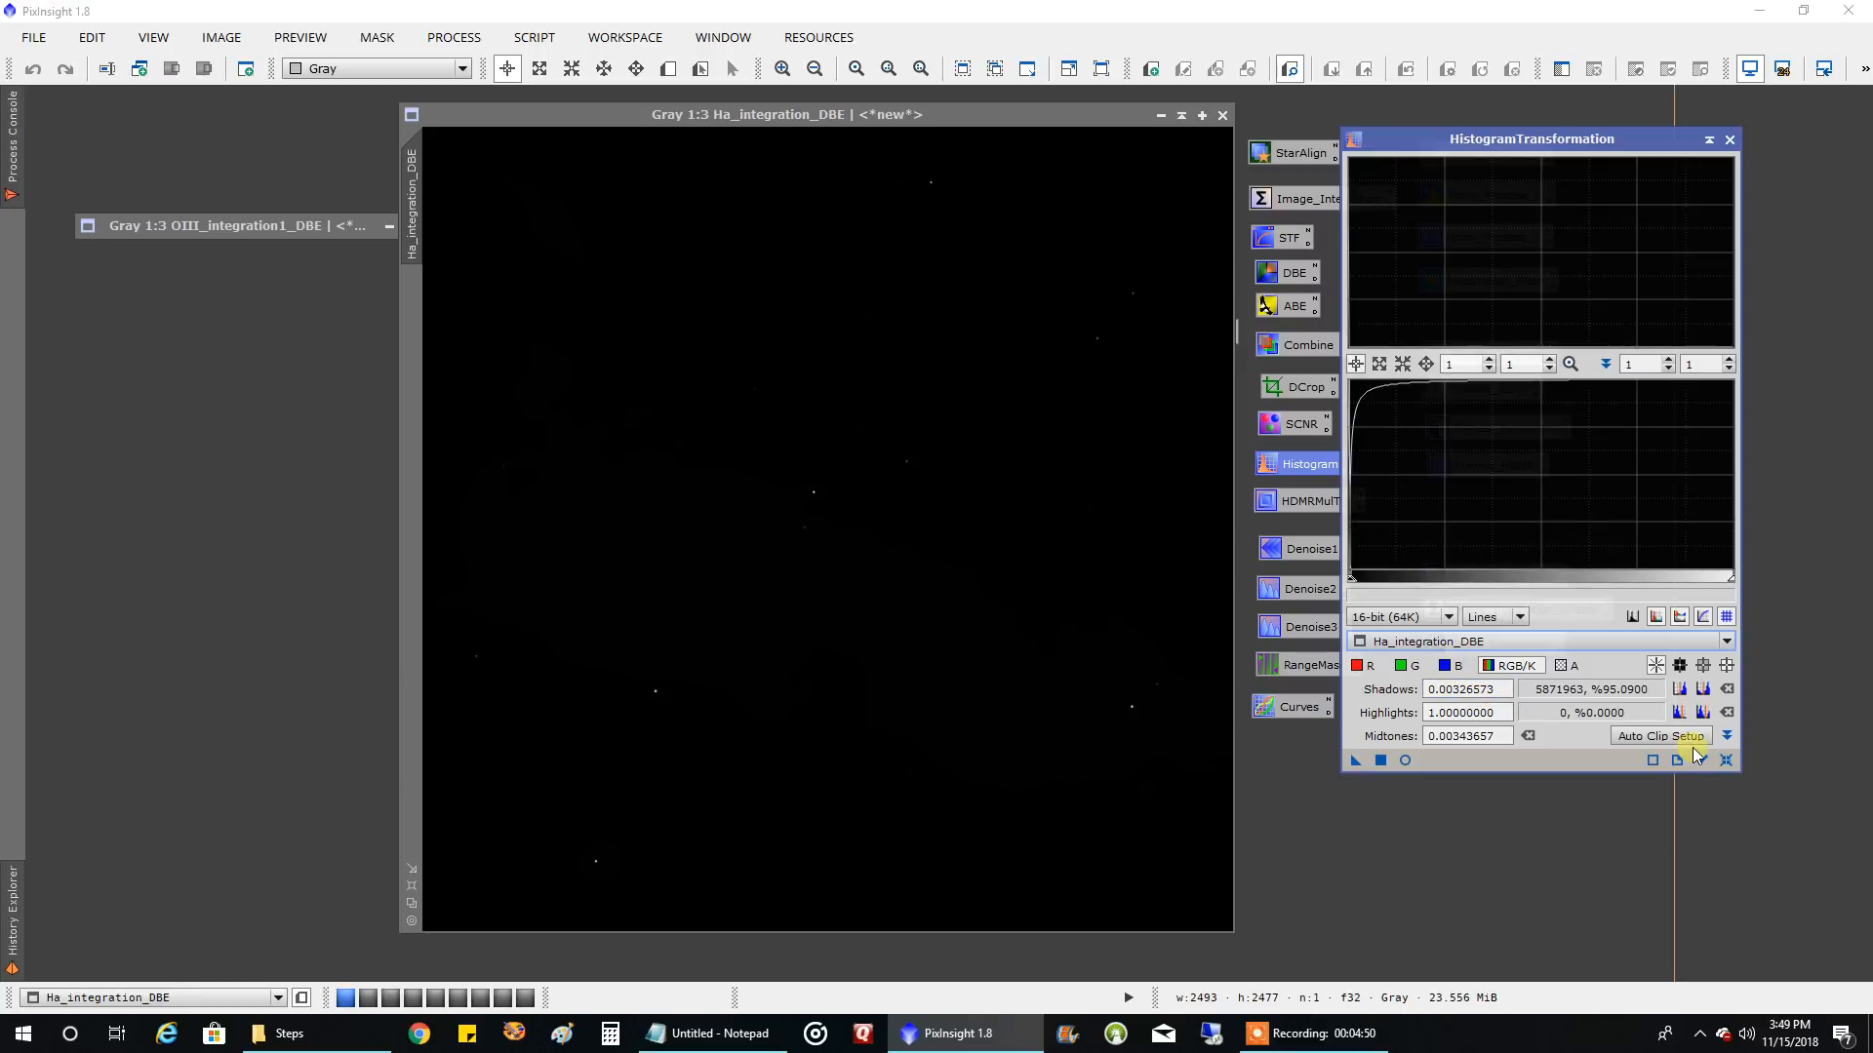
{"action": "left_click", "coordinate": [1724, 759]}
{"action": "left_click", "coordinate": [1405, 760]}
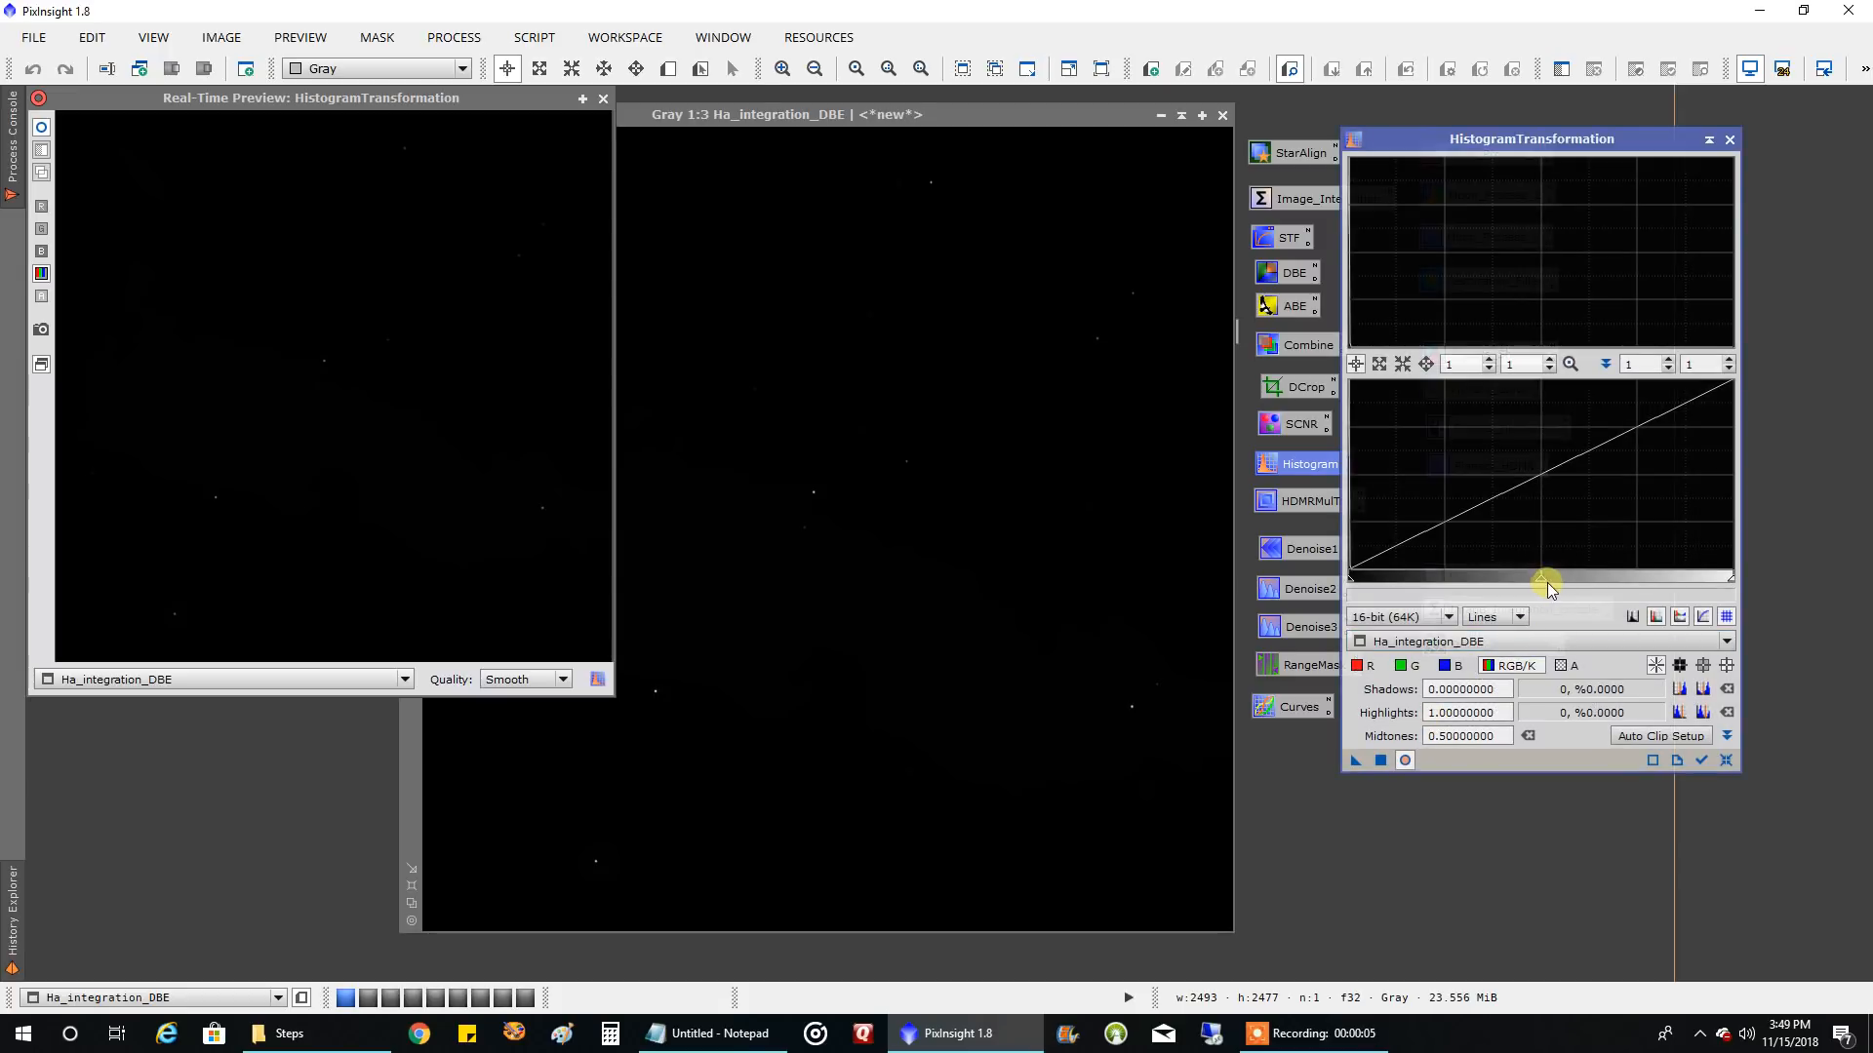
{"action": "left_click_drag", "start_coordinate": [1558, 595], "coordinate": [1373, 604]}
{"action": "left_click", "coordinate": [1380, 760]}
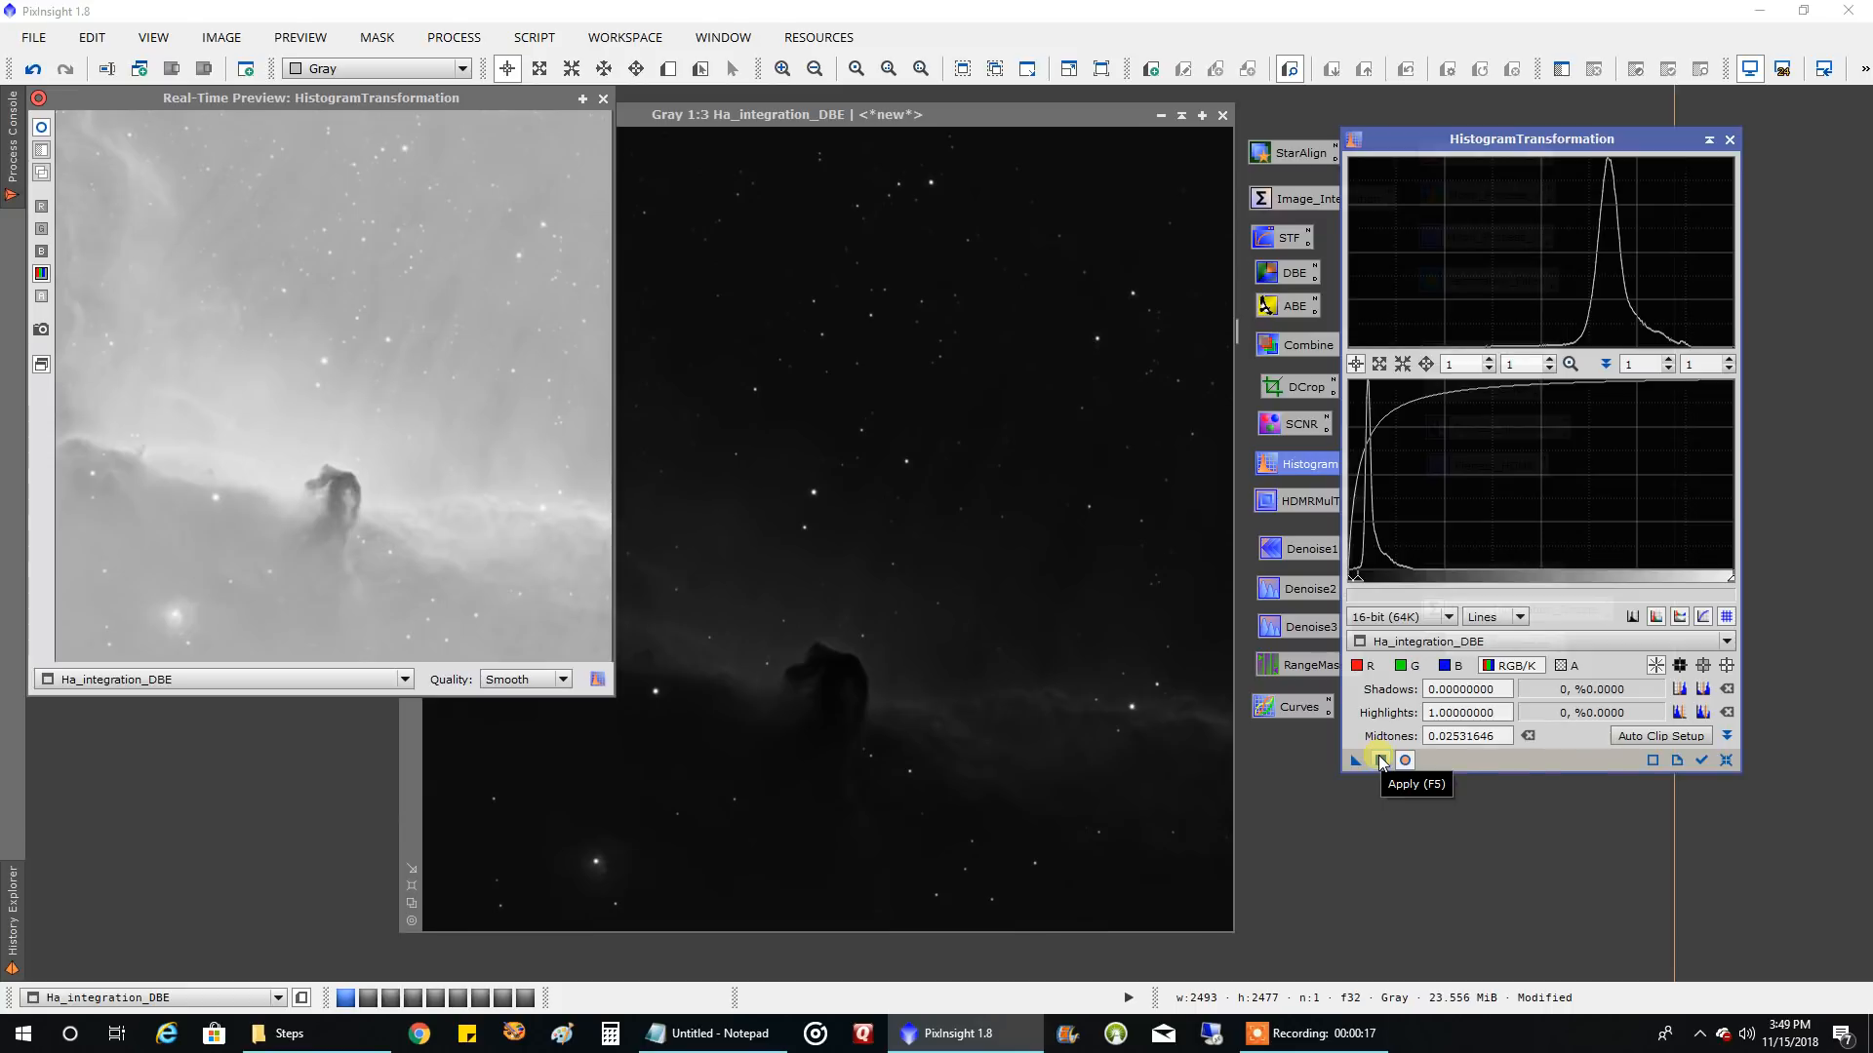
Apply a second HistogramTransformation to Ha_integration_DBE from reset values, with shadows 0.01012658 and midtones 0.14066496
{"action": "left_click", "coordinate": [1726, 760]}
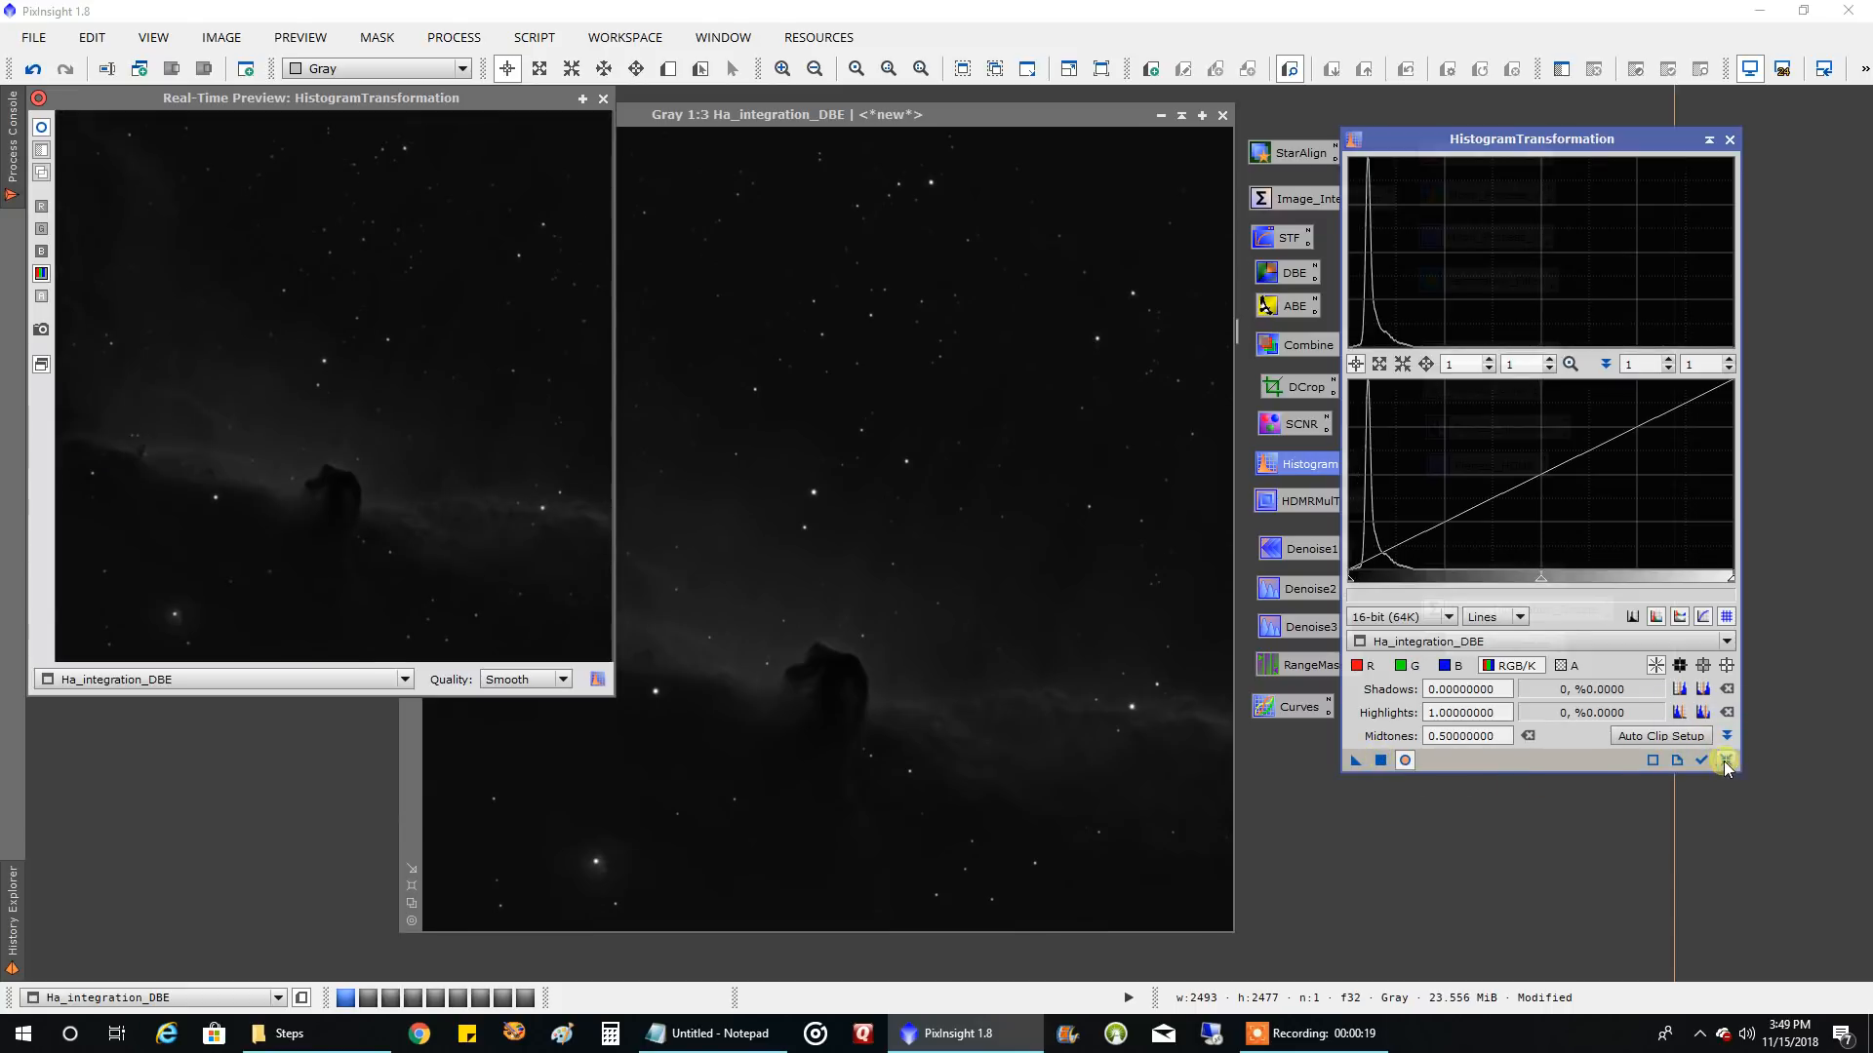
{"action": "left_click_drag", "start_coordinate": [1541, 578], "coordinate": [1405, 577]}
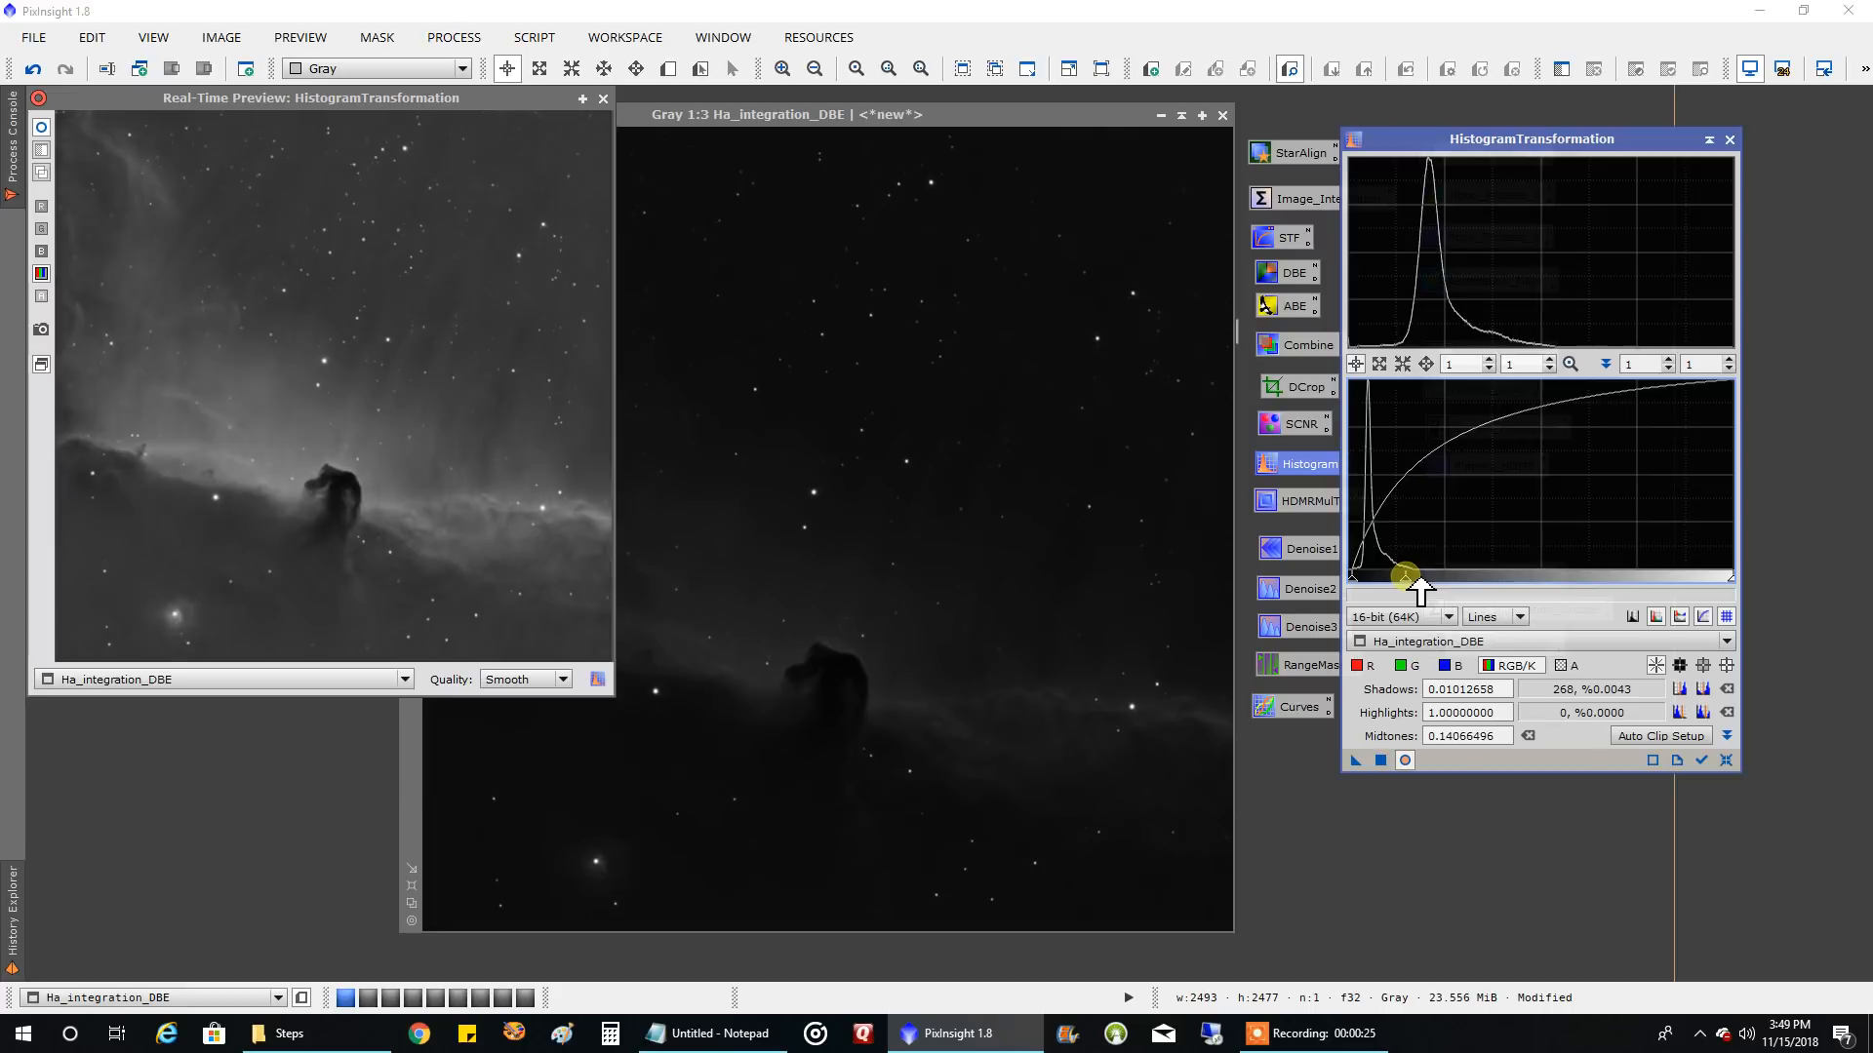
{"action": "left_click", "coordinate": [1380, 759]}
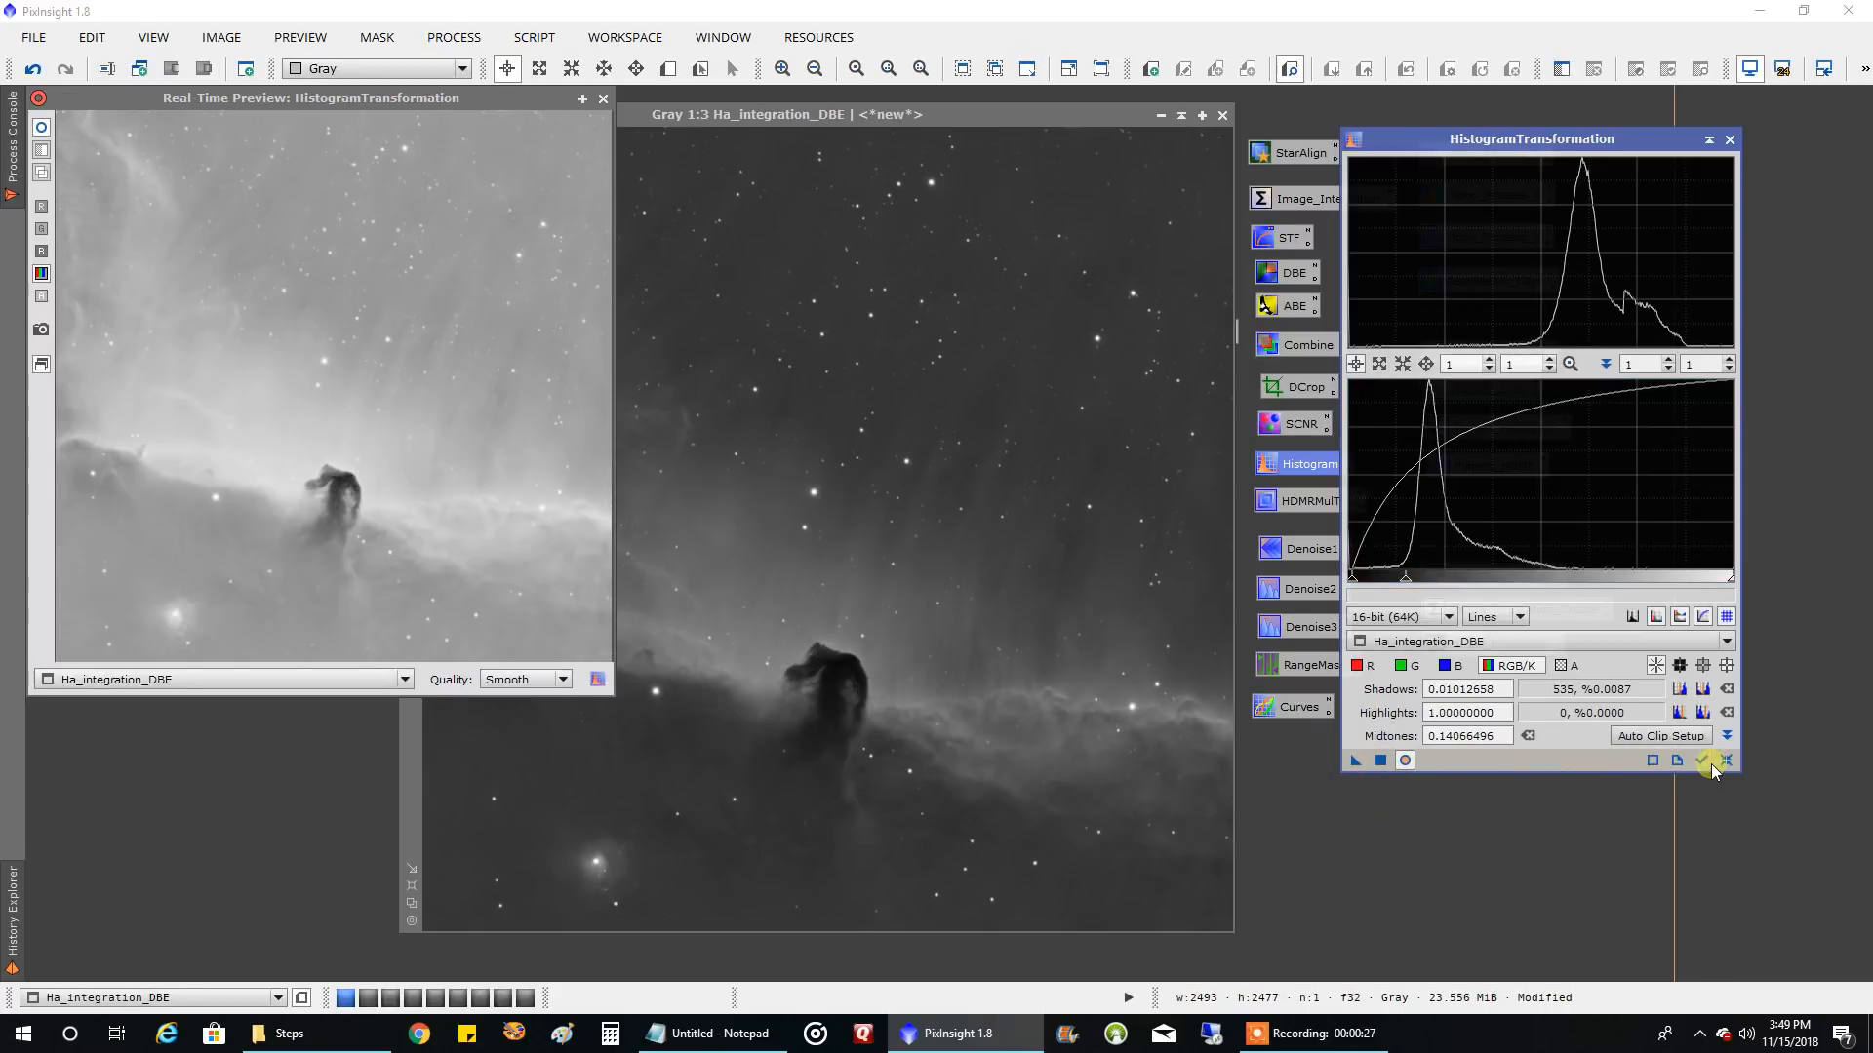
Apply a third HistogramTransformation to Ha_integration_DBE with shadows 0.11139241 and midtones 0.34757834, and close the preview and process
{"action": "left_click", "coordinate": [1719, 760]}
{"action": "left_click_drag", "start_coordinate": [1353, 583], "coordinate": [1390, 576]}
{"action": "left_click_drag", "start_coordinate": [1561, 576], "coordinate": [1524, 585]}
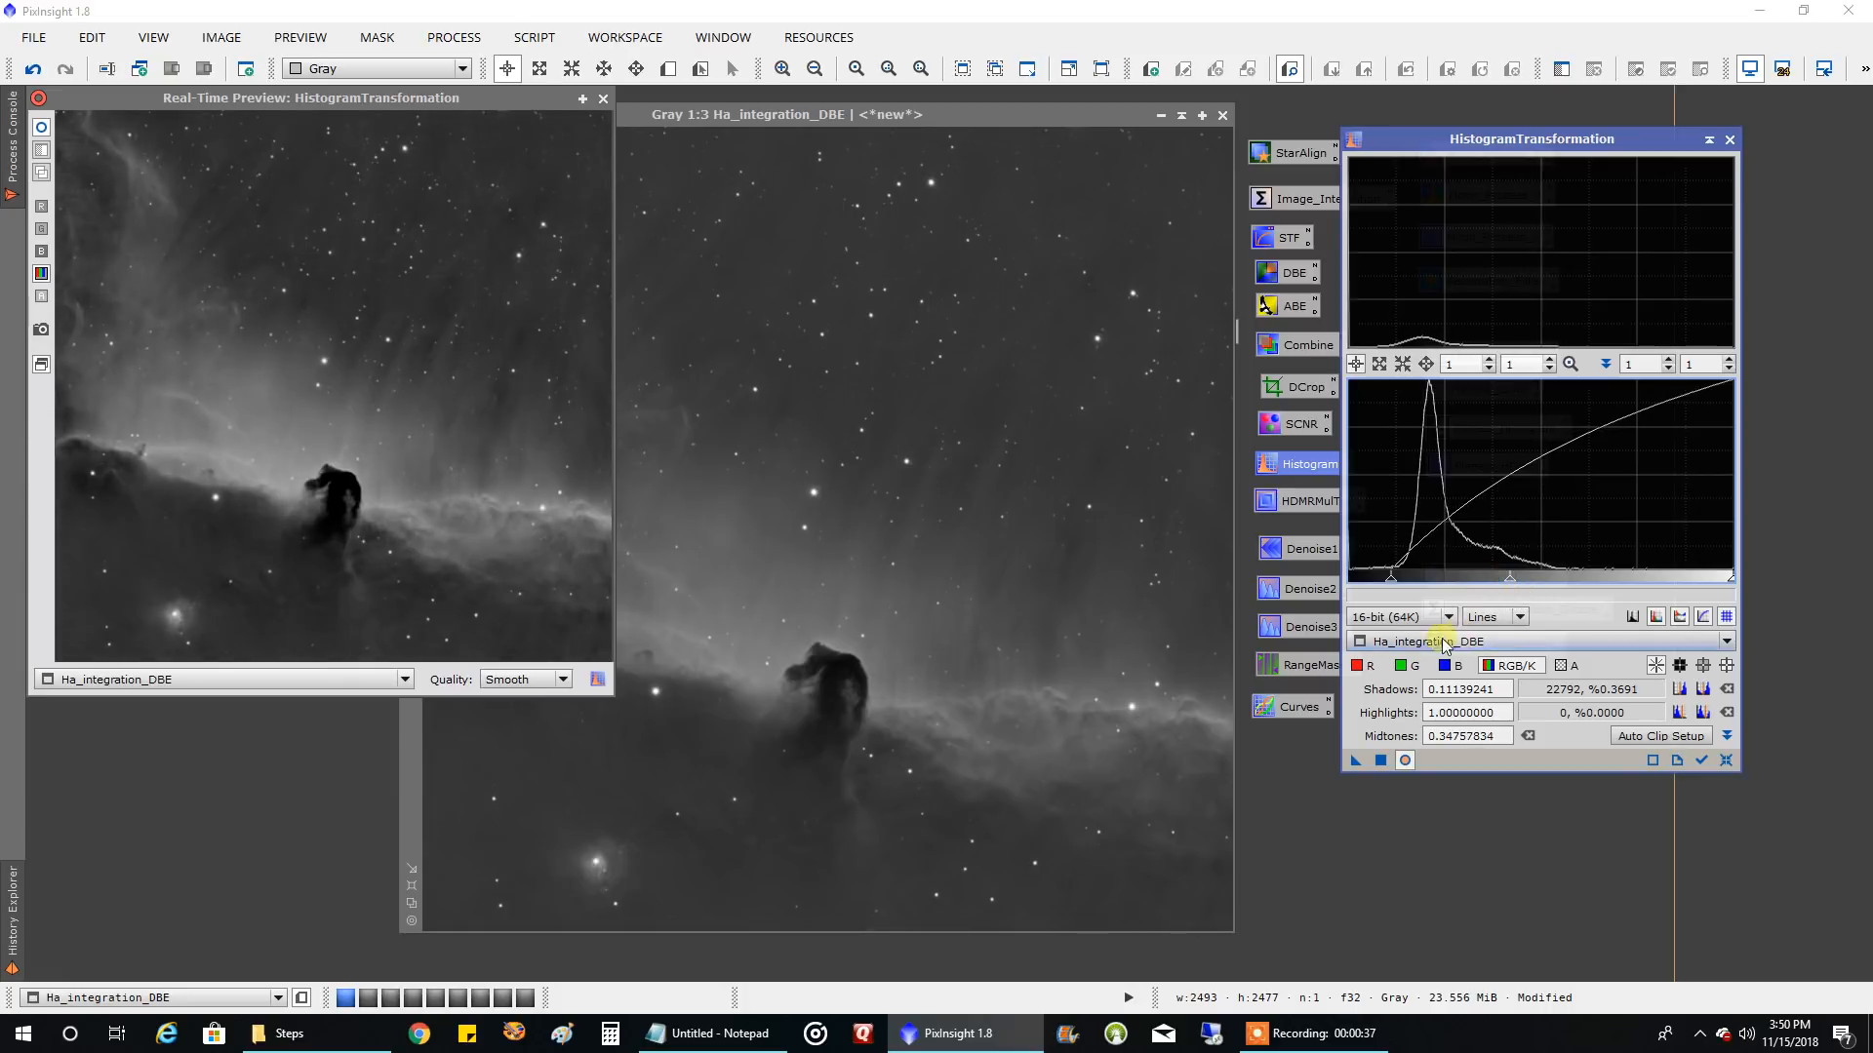
{"action": "left_click", "coordinate": [1380, 761]}
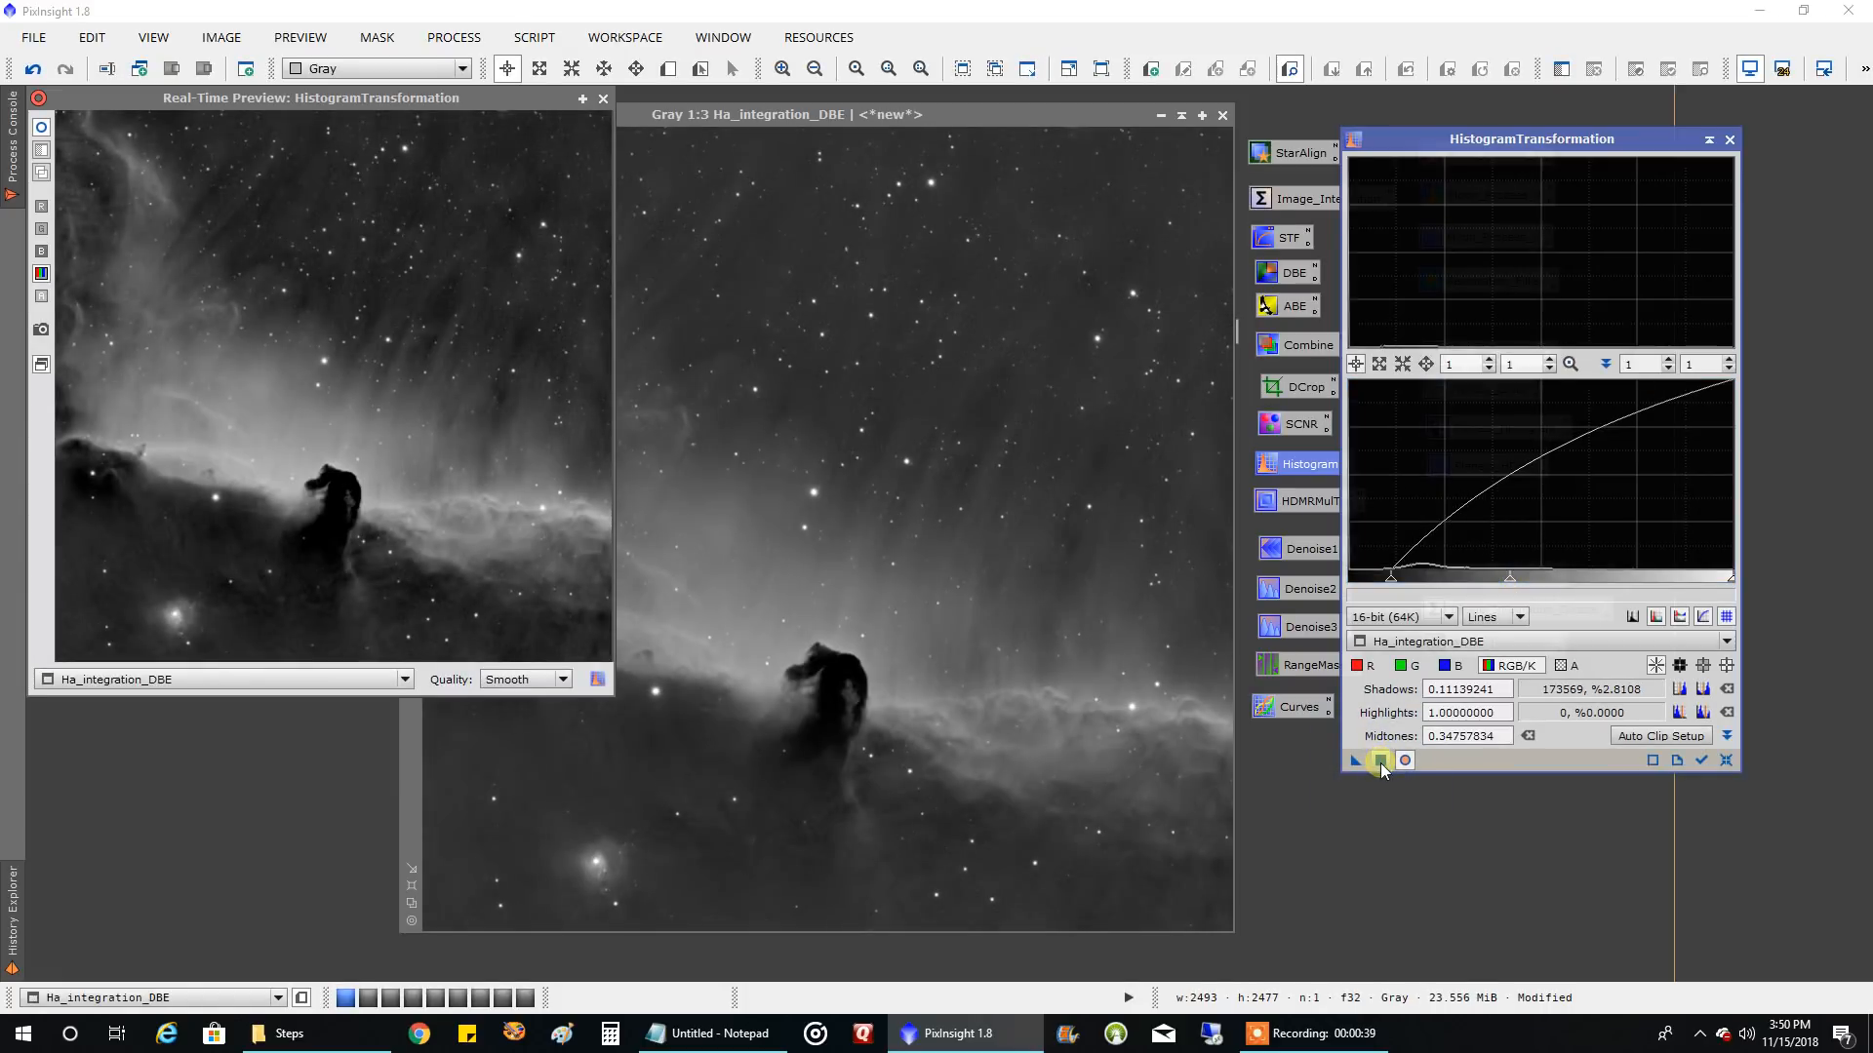
{"action": "left_click", "coordinate": [603, 98]}
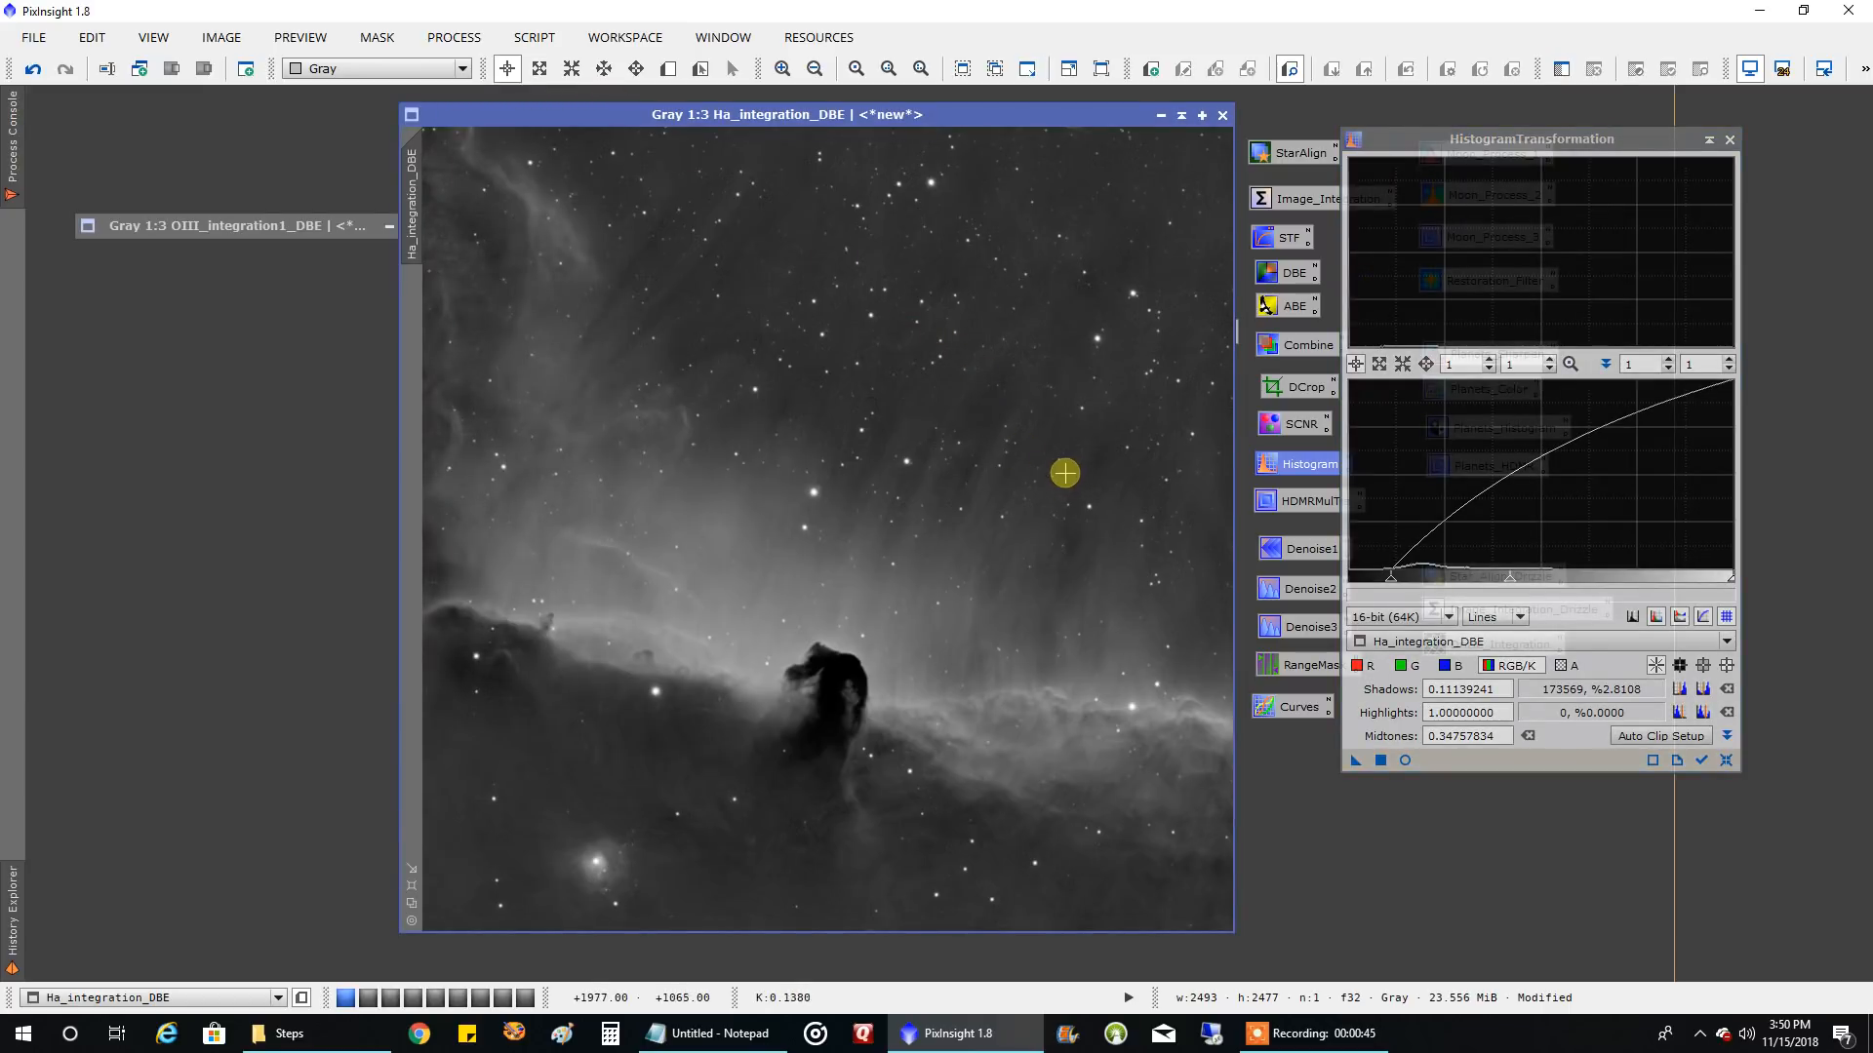
{"action": "left_click", "coordinate": [1729, 140]}
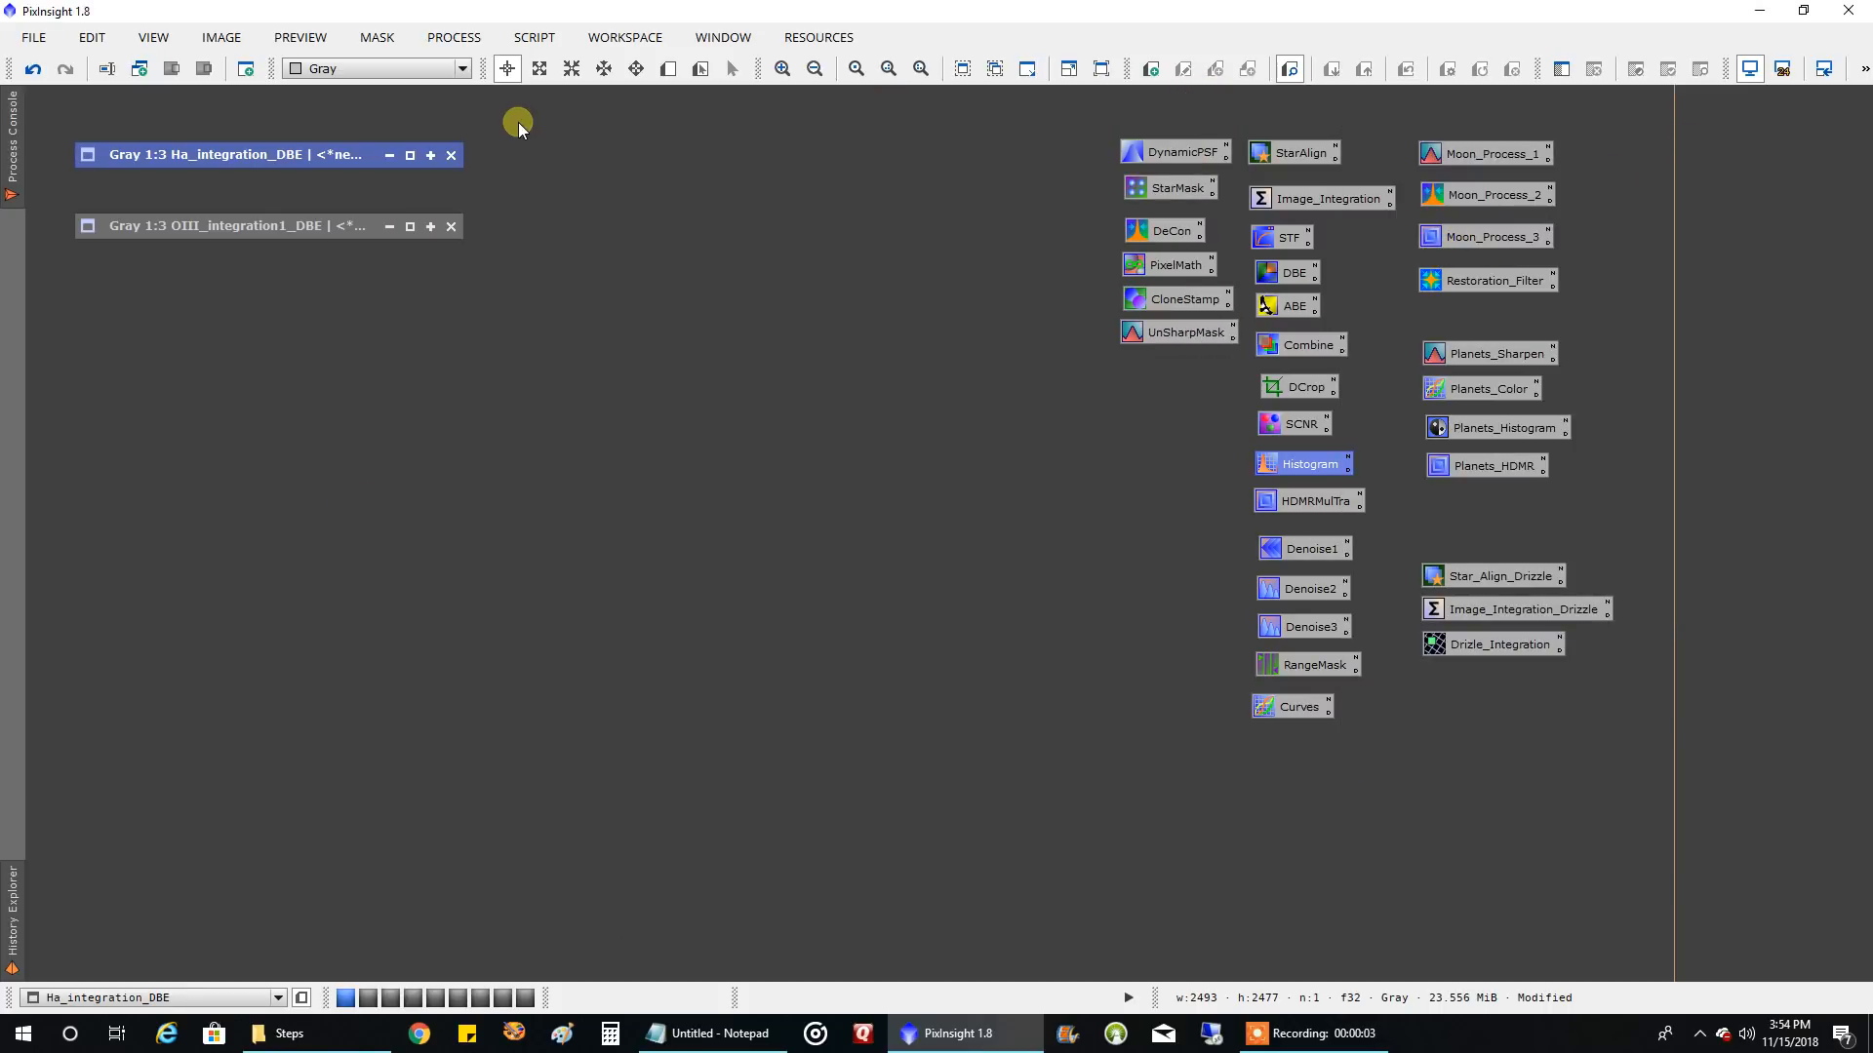
Launch the SHO-AIP multichannel synthesis script and move its dialog clear of the new MIXSHO_AIP image
{"action": "left_click", "coordinate": [523, 37]}
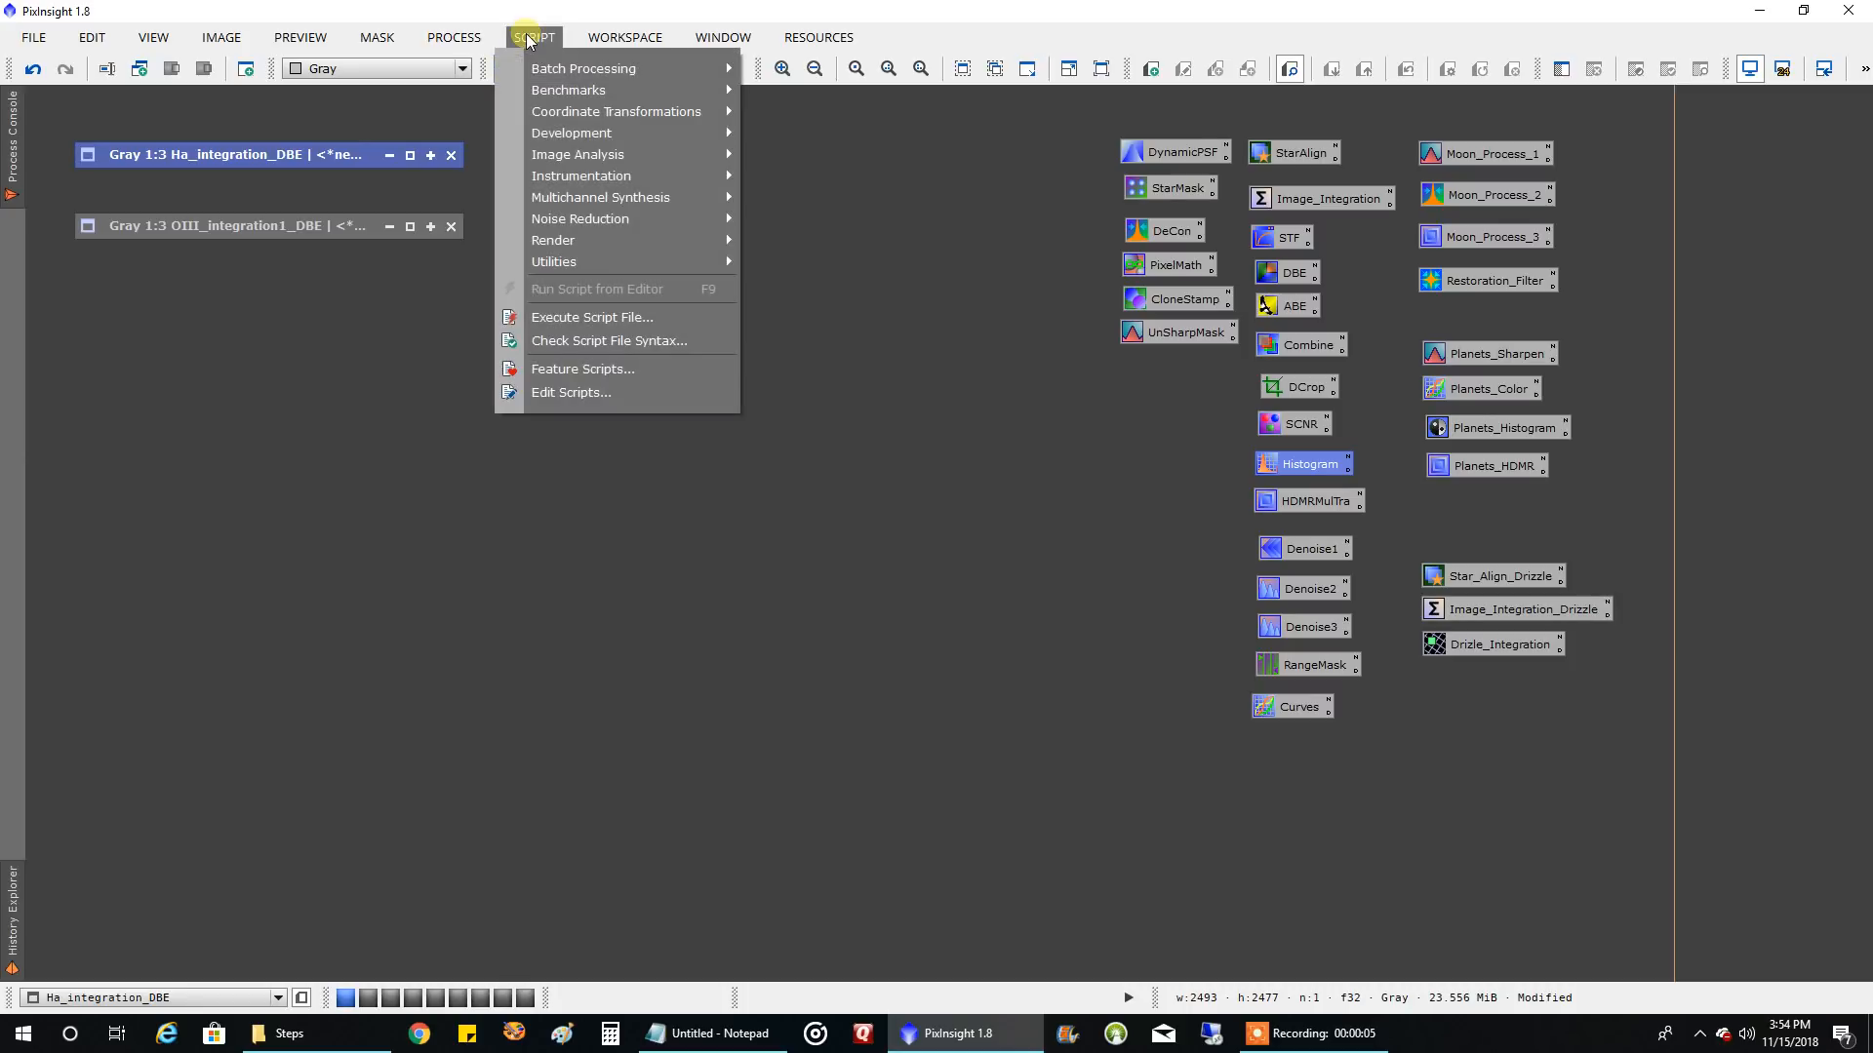
{"action": "mouse_move", "coordinate": [599, 199]}
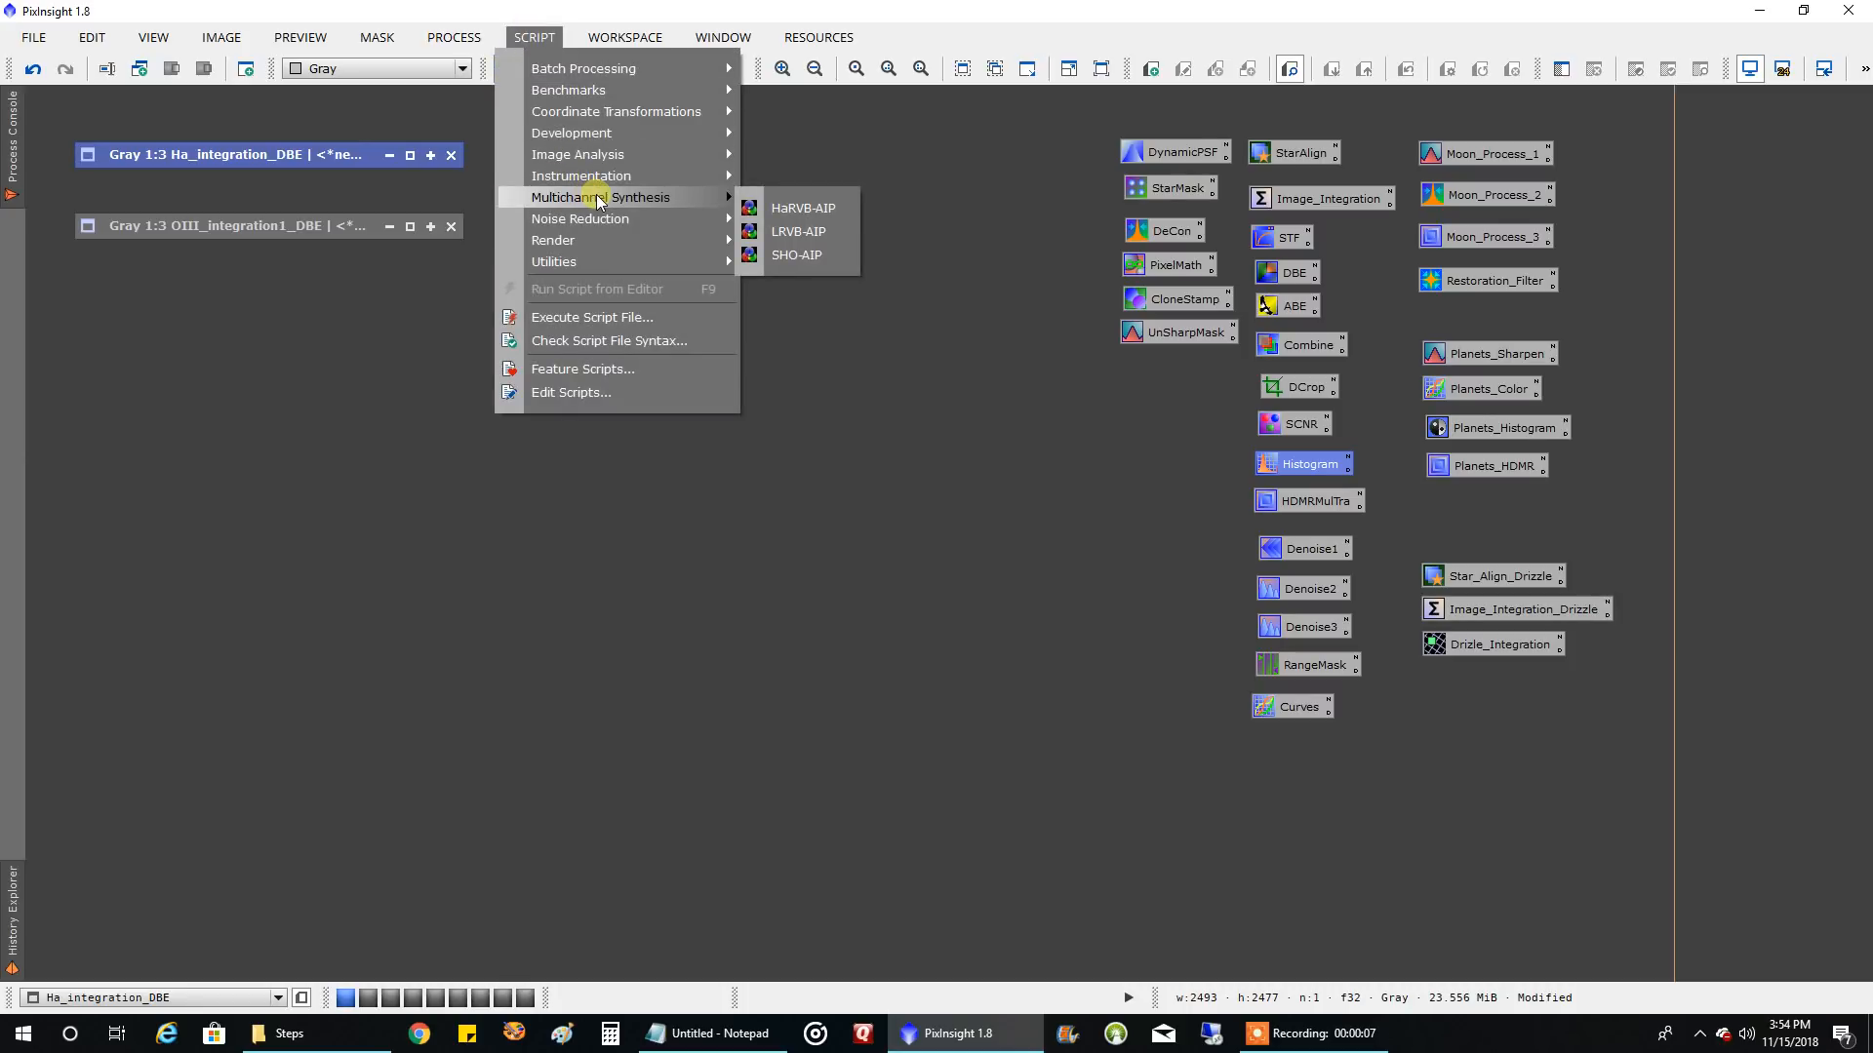
{"action": "left_click", "coordinate": [798, 254]}
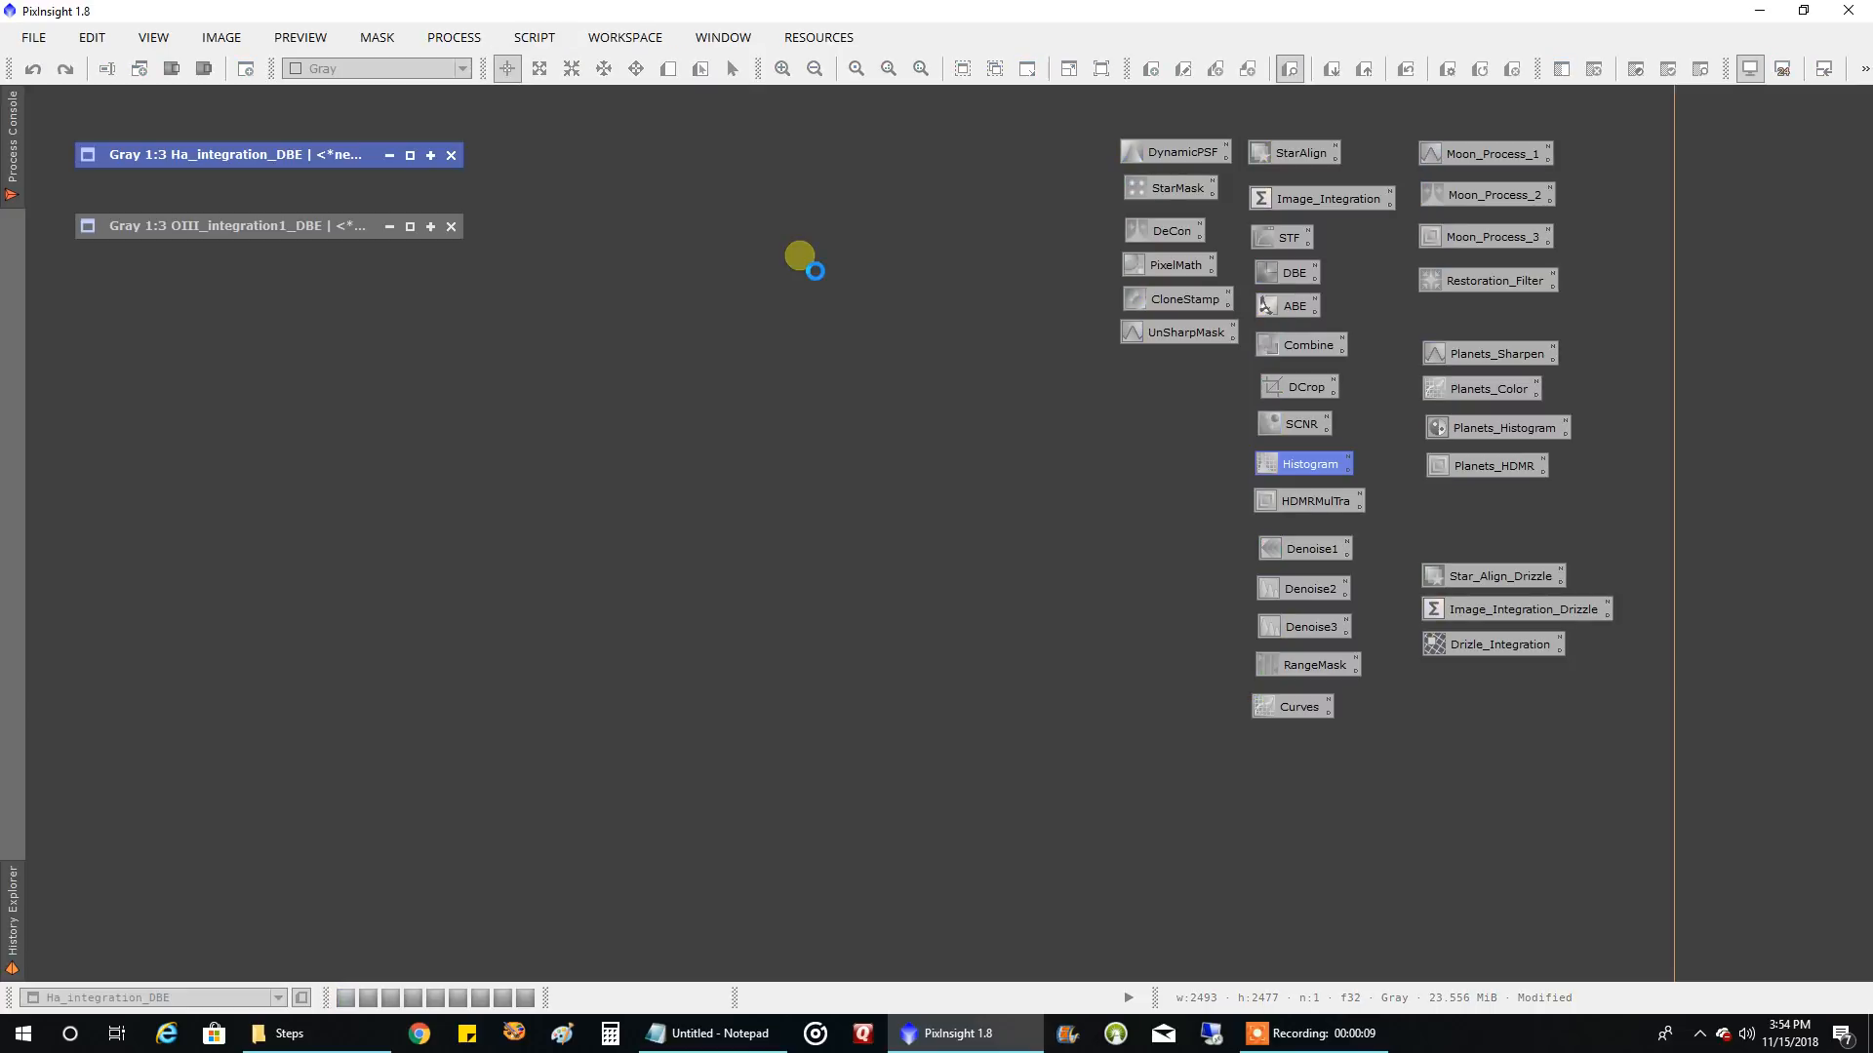
{"action": "left_click_drag", "start_coordinate": [975, 61], "coordinate": [1148, 29]}
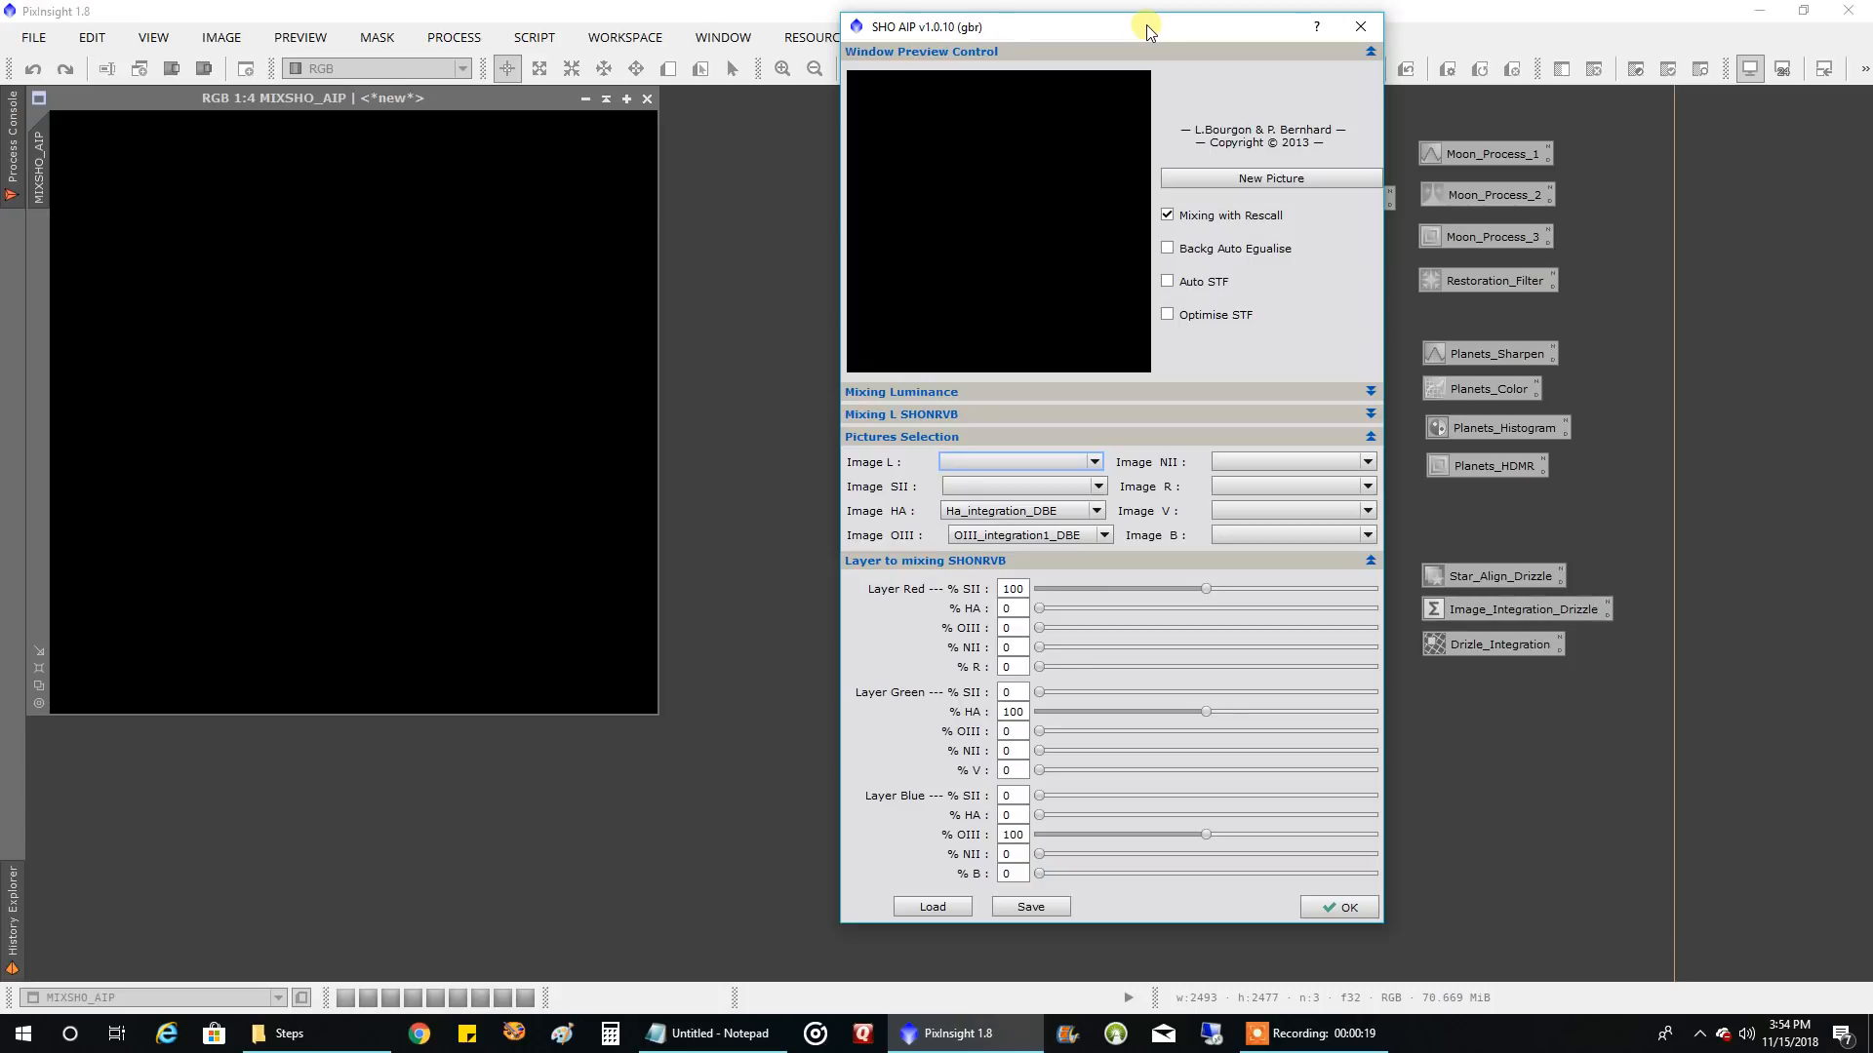
Assign Ha_integration_DBE to the L and SII images and OIII_integration1_DBE to the HA image in SHO AIP
{"action": "left_click", "coordinate": [998, 475]}
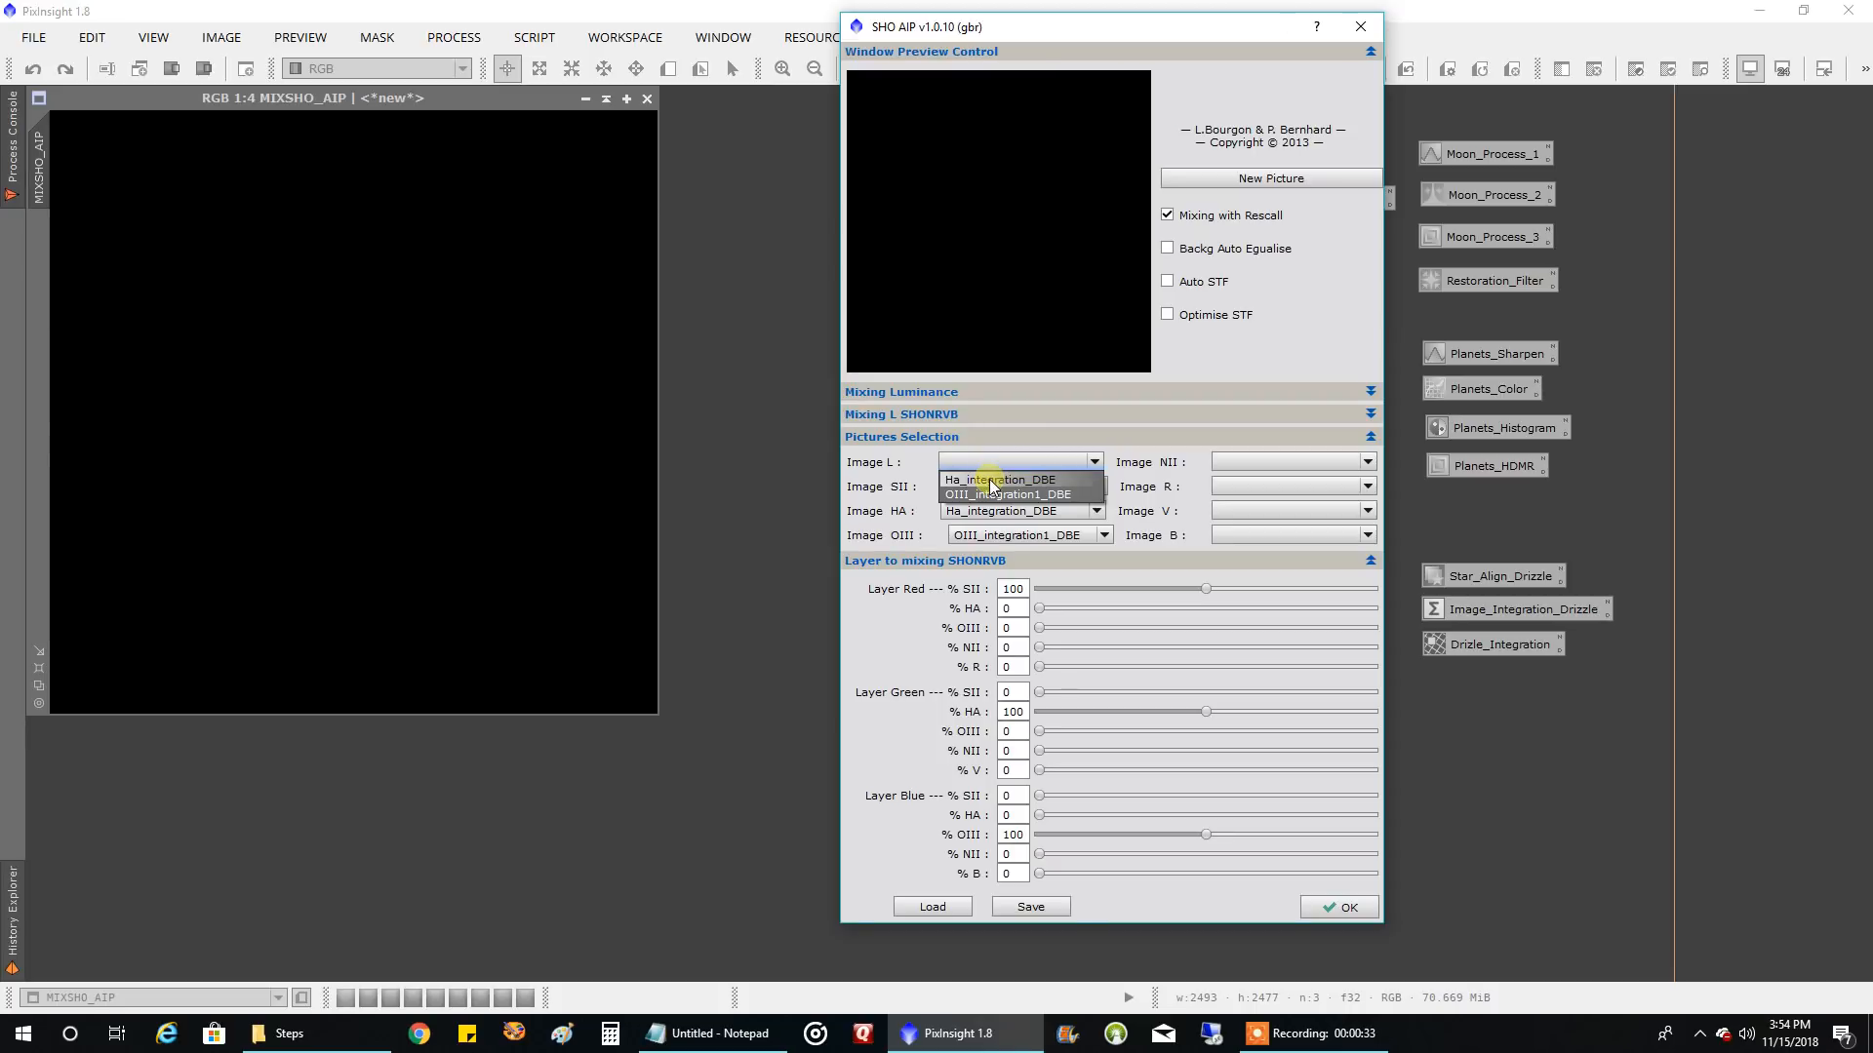
{"action": "left_click", "coordinate": [992, 479]}
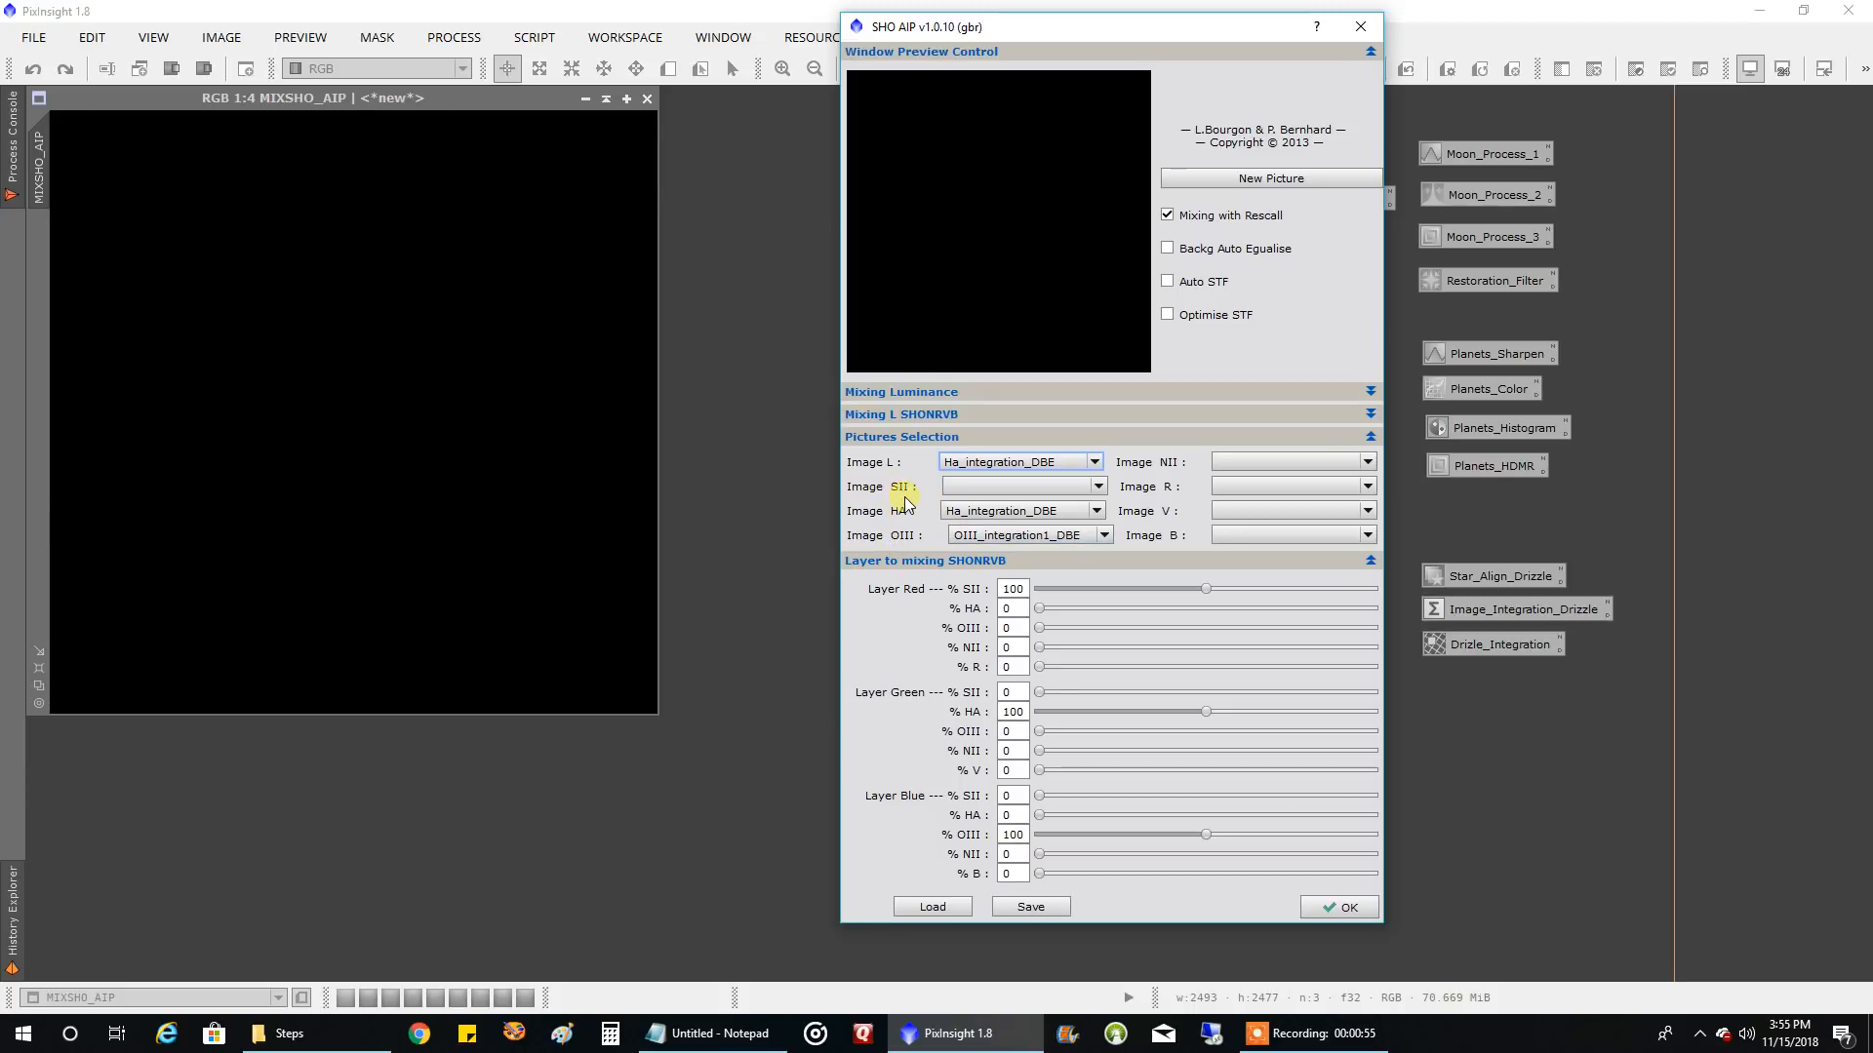
{"action": "left_click", "coordinate": [975, 490]}
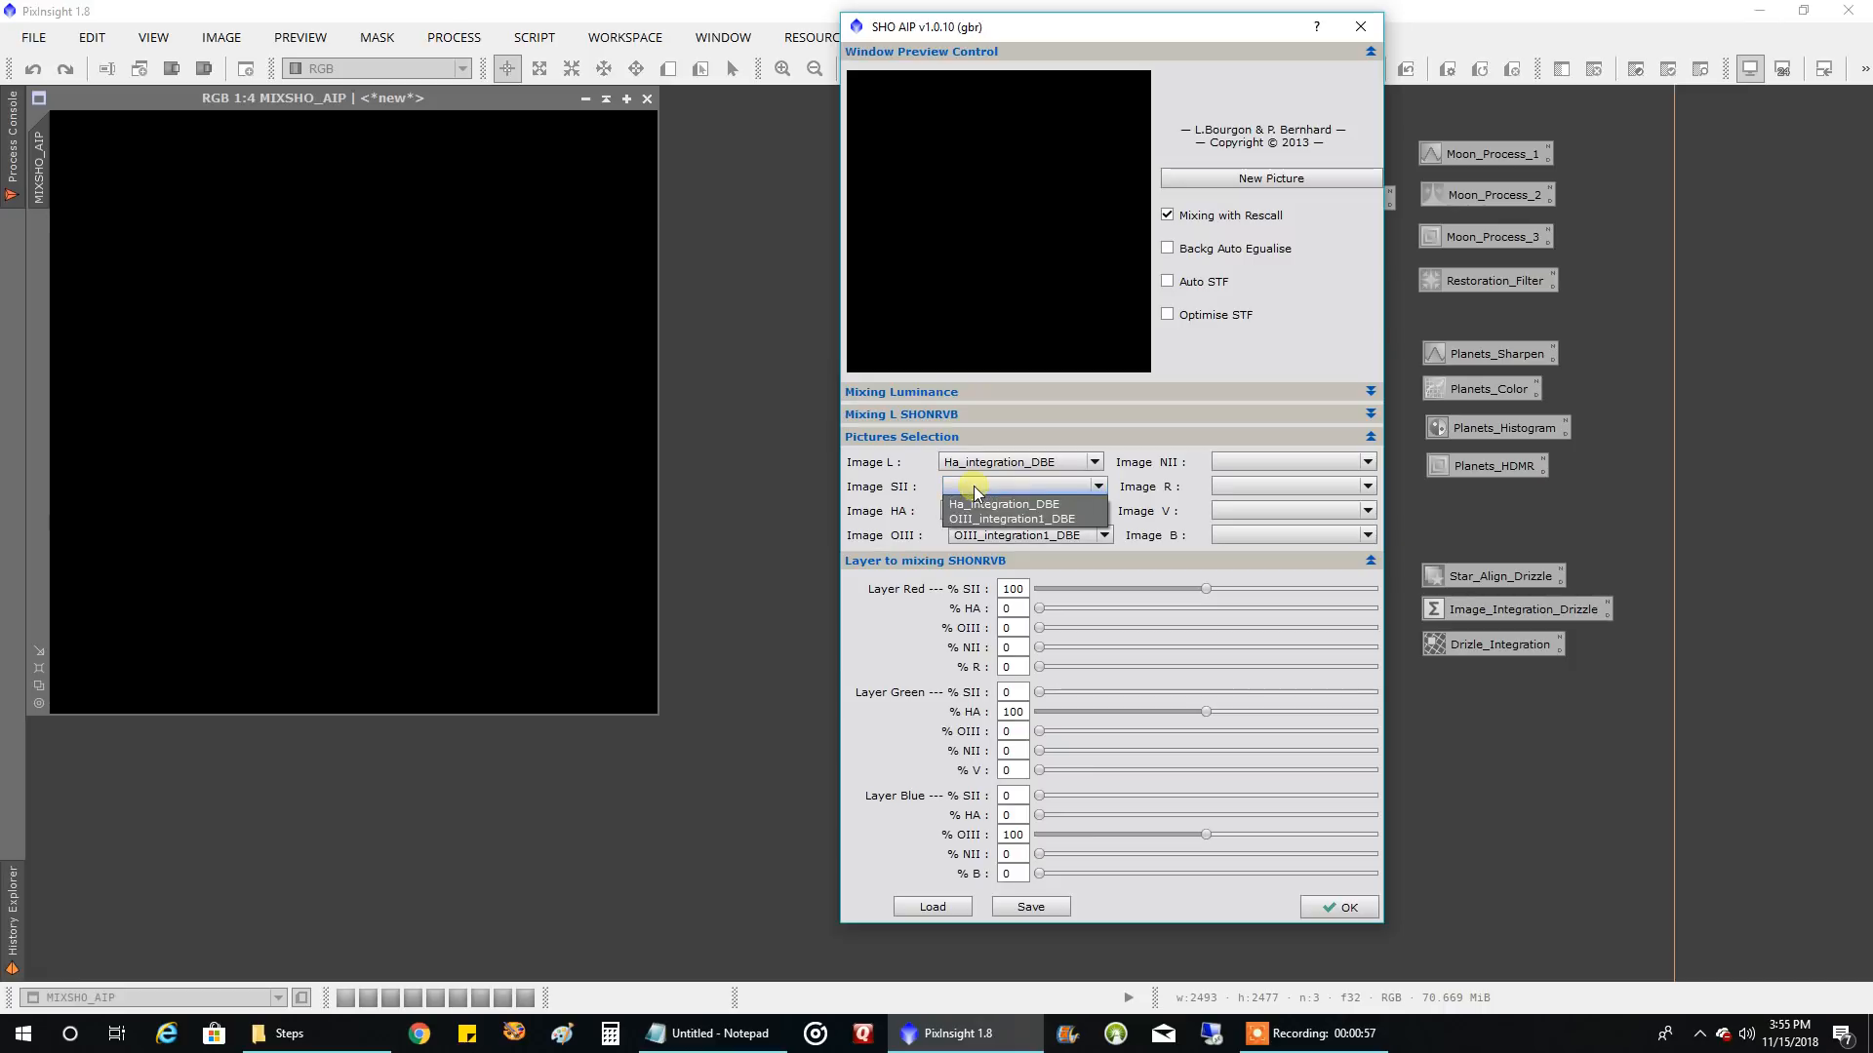
{"action": "left_click", "coordinate": [975, 502]}
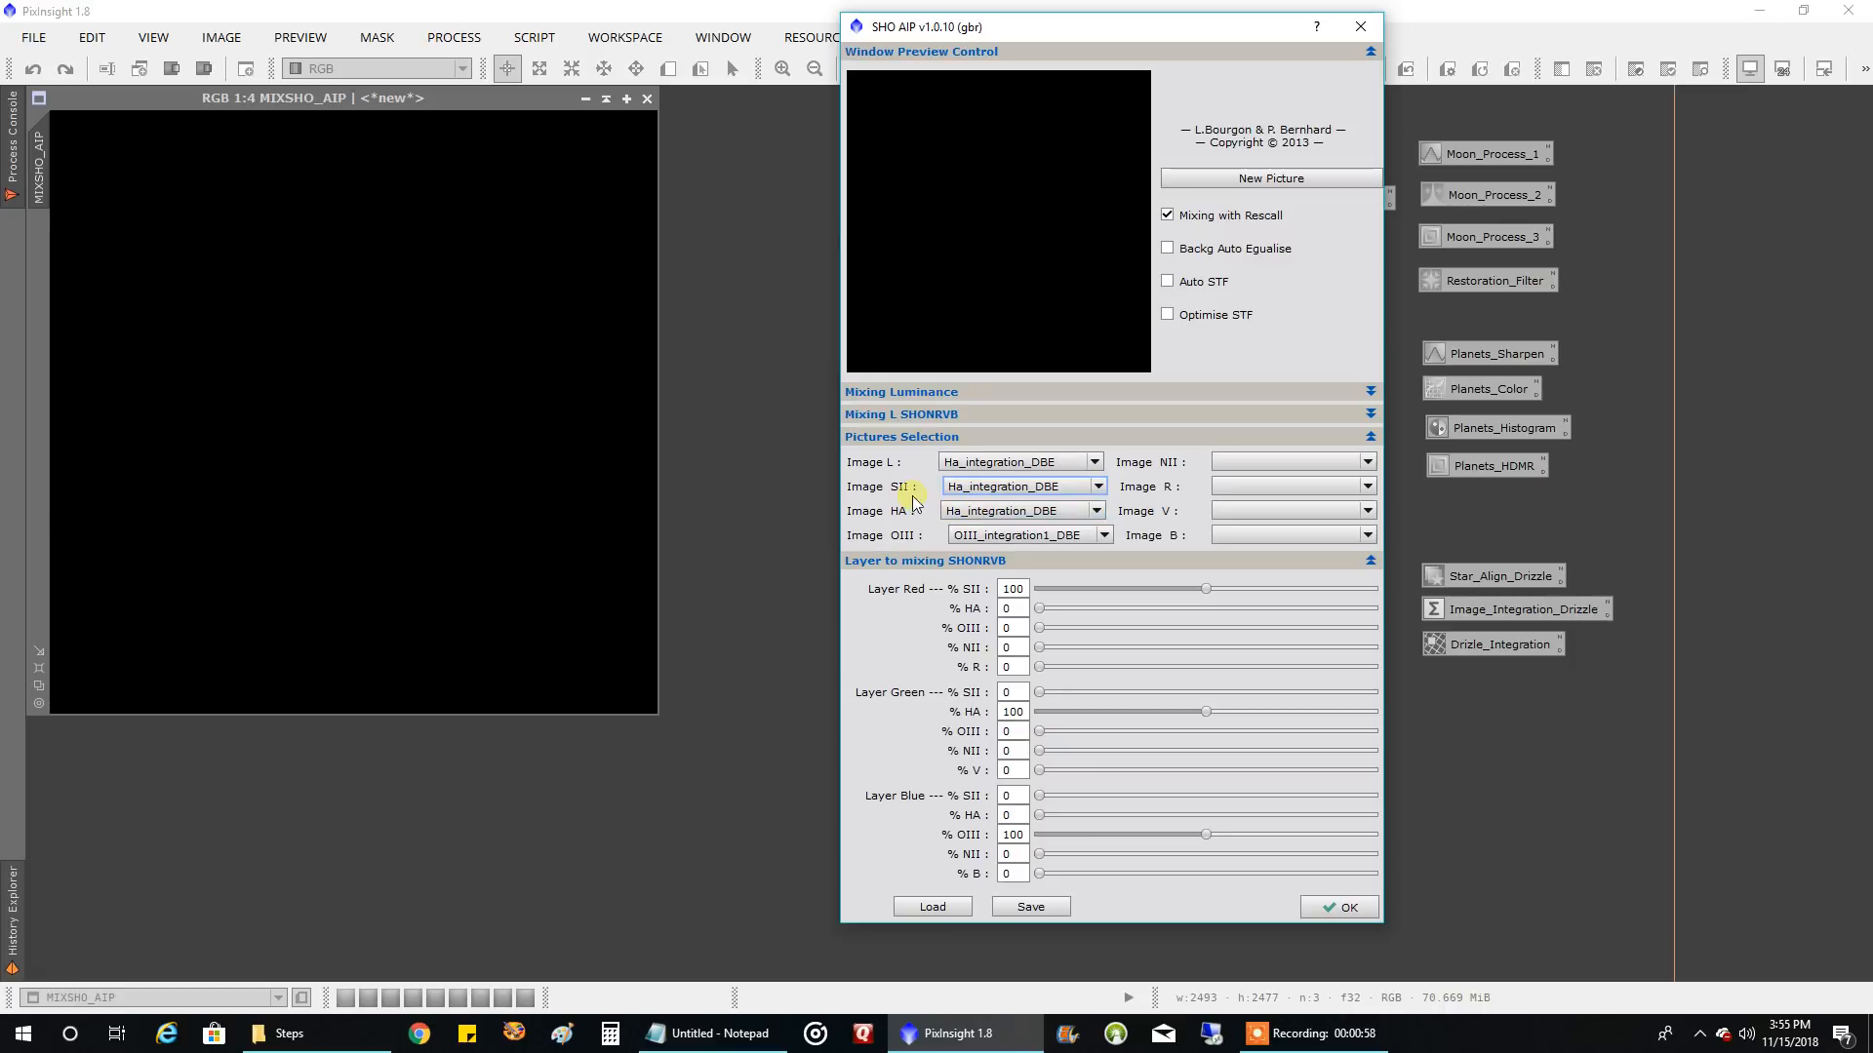
{"action": "left_click", "coordinate": [966, 510]}
{"action": "left_click", "coordinate": [969, 547]}
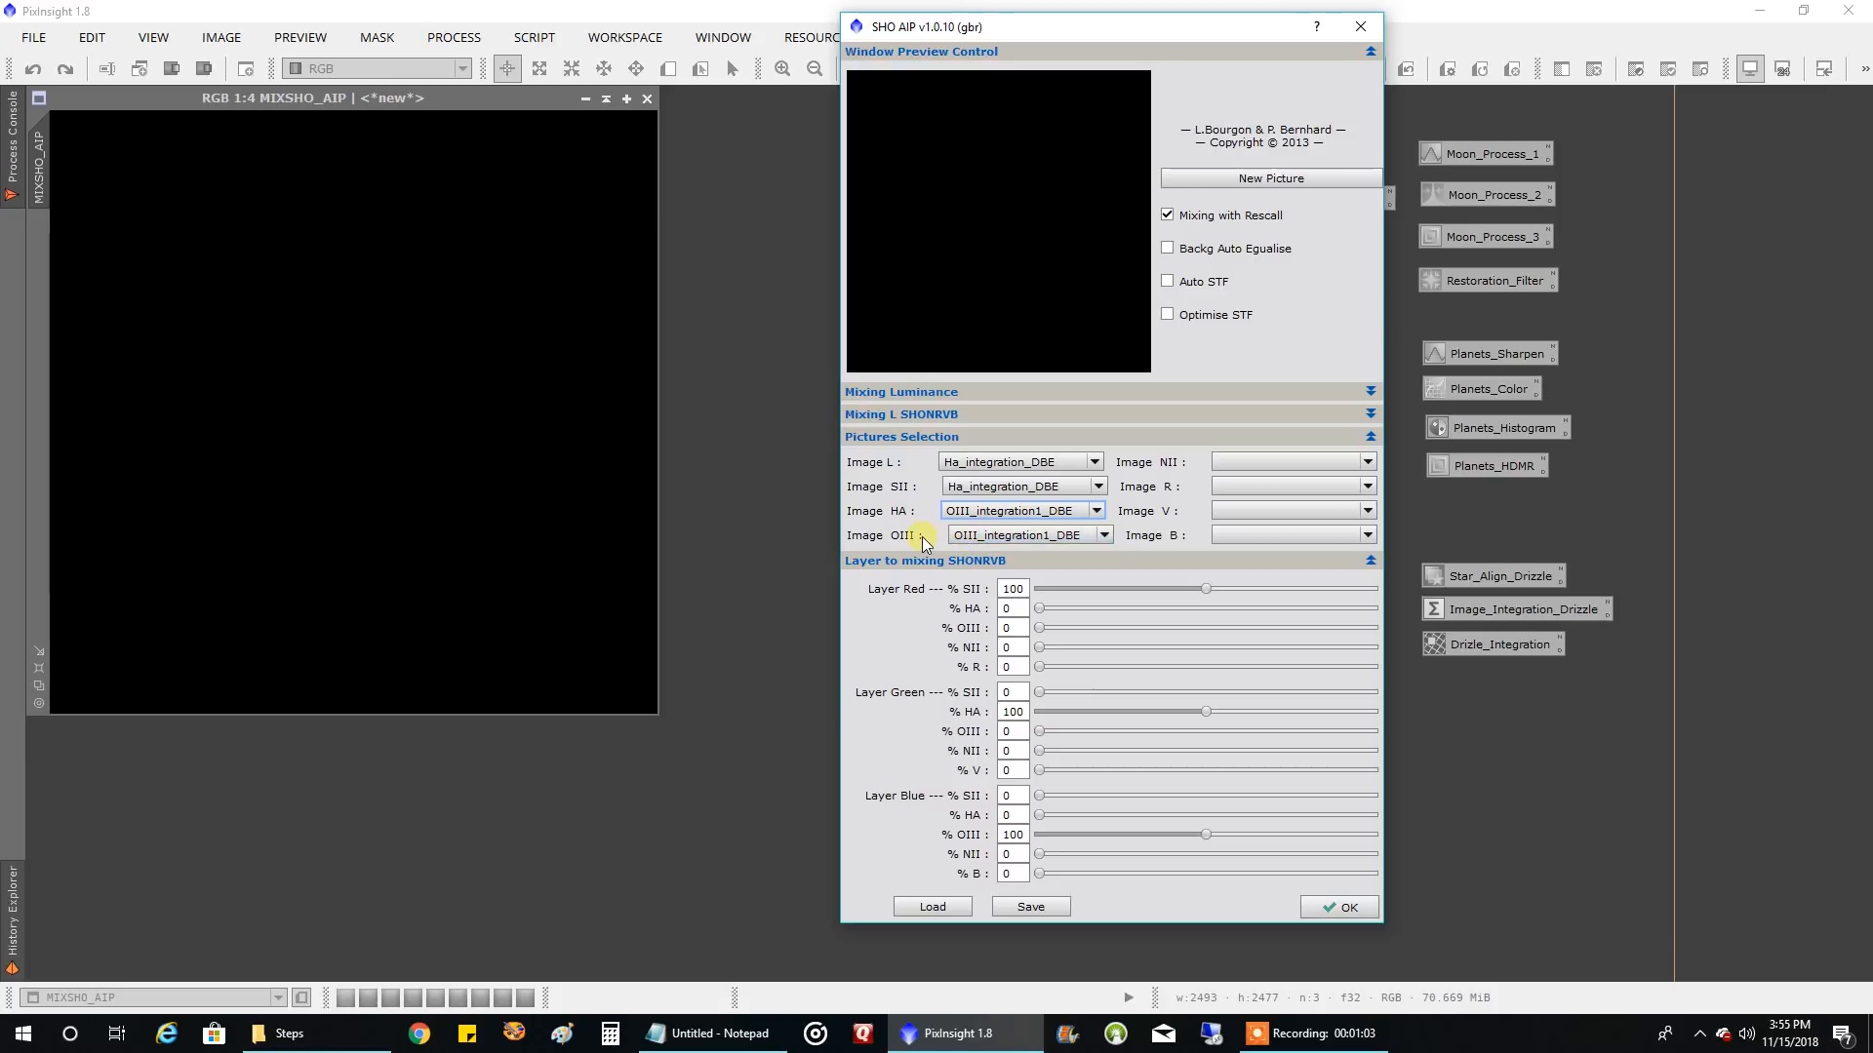
Run the L-SHONRVB mix with the AIP method to combine the assigned images into MIXSHO_AIP
{"action": "left_click", "coordinate": [1263, 415]}
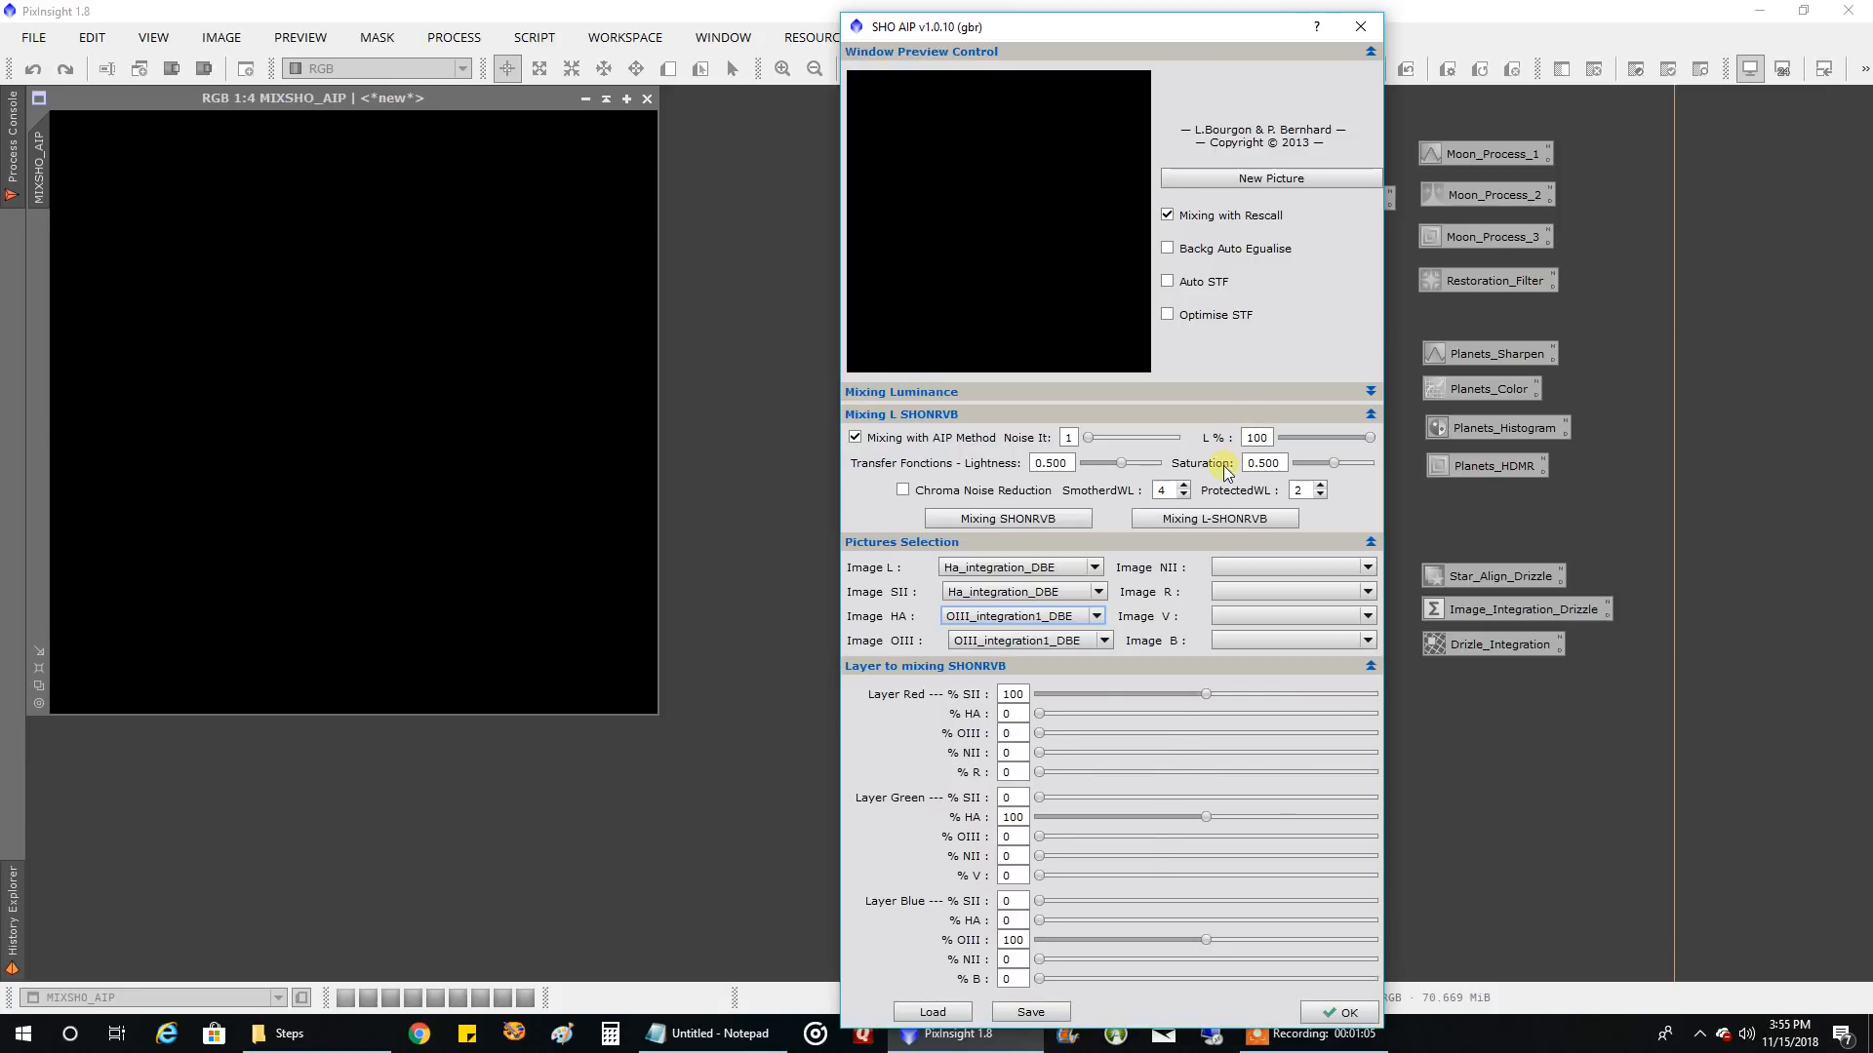
{"action": "left_click", "coordinate": [1231, 525]}
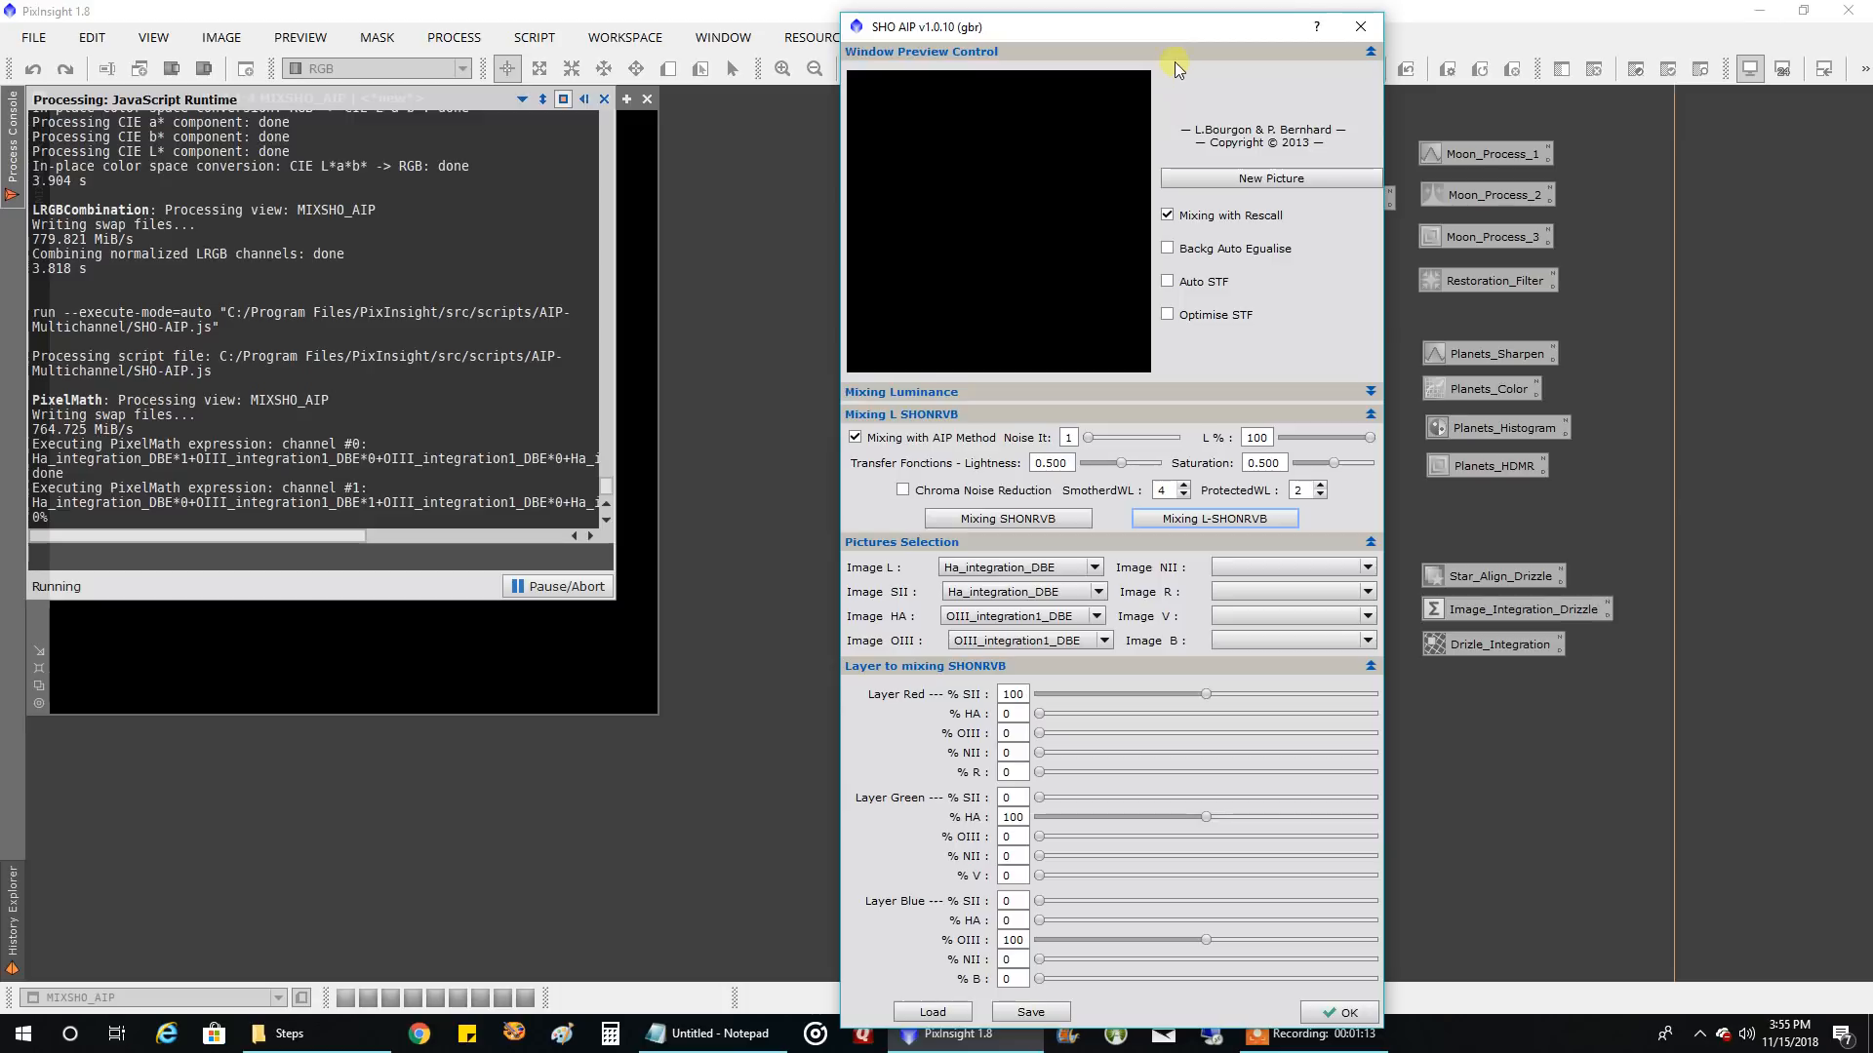
{"action": "left_click_drag", "start_coordinate": [1190, 37], "coordinate": [1203, 27]}
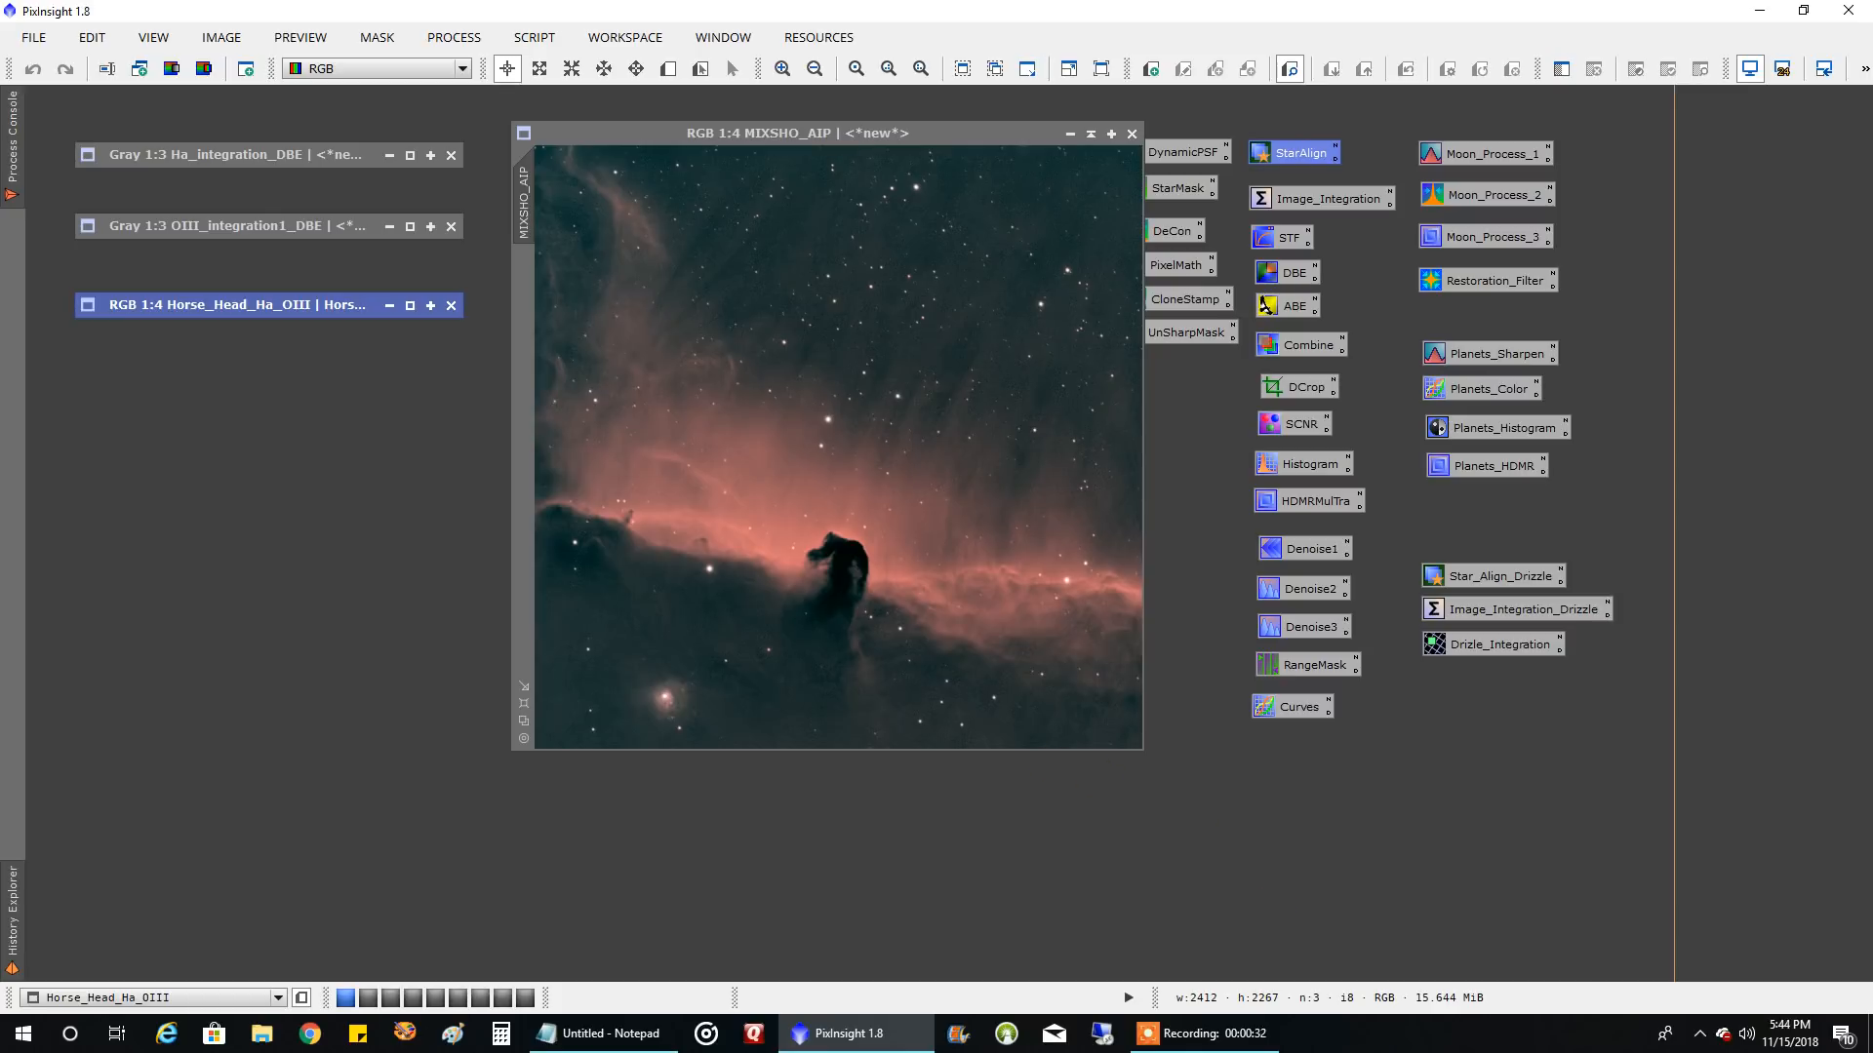
Restore Horse_Head_Ha_OIII beside MIXSHO_AIP and enlarge it to 1:3 to compare the colours of the two images
{"action": "left_click_drag", "start_coordinate": [898, 125], "coordinate": [996, 124]}
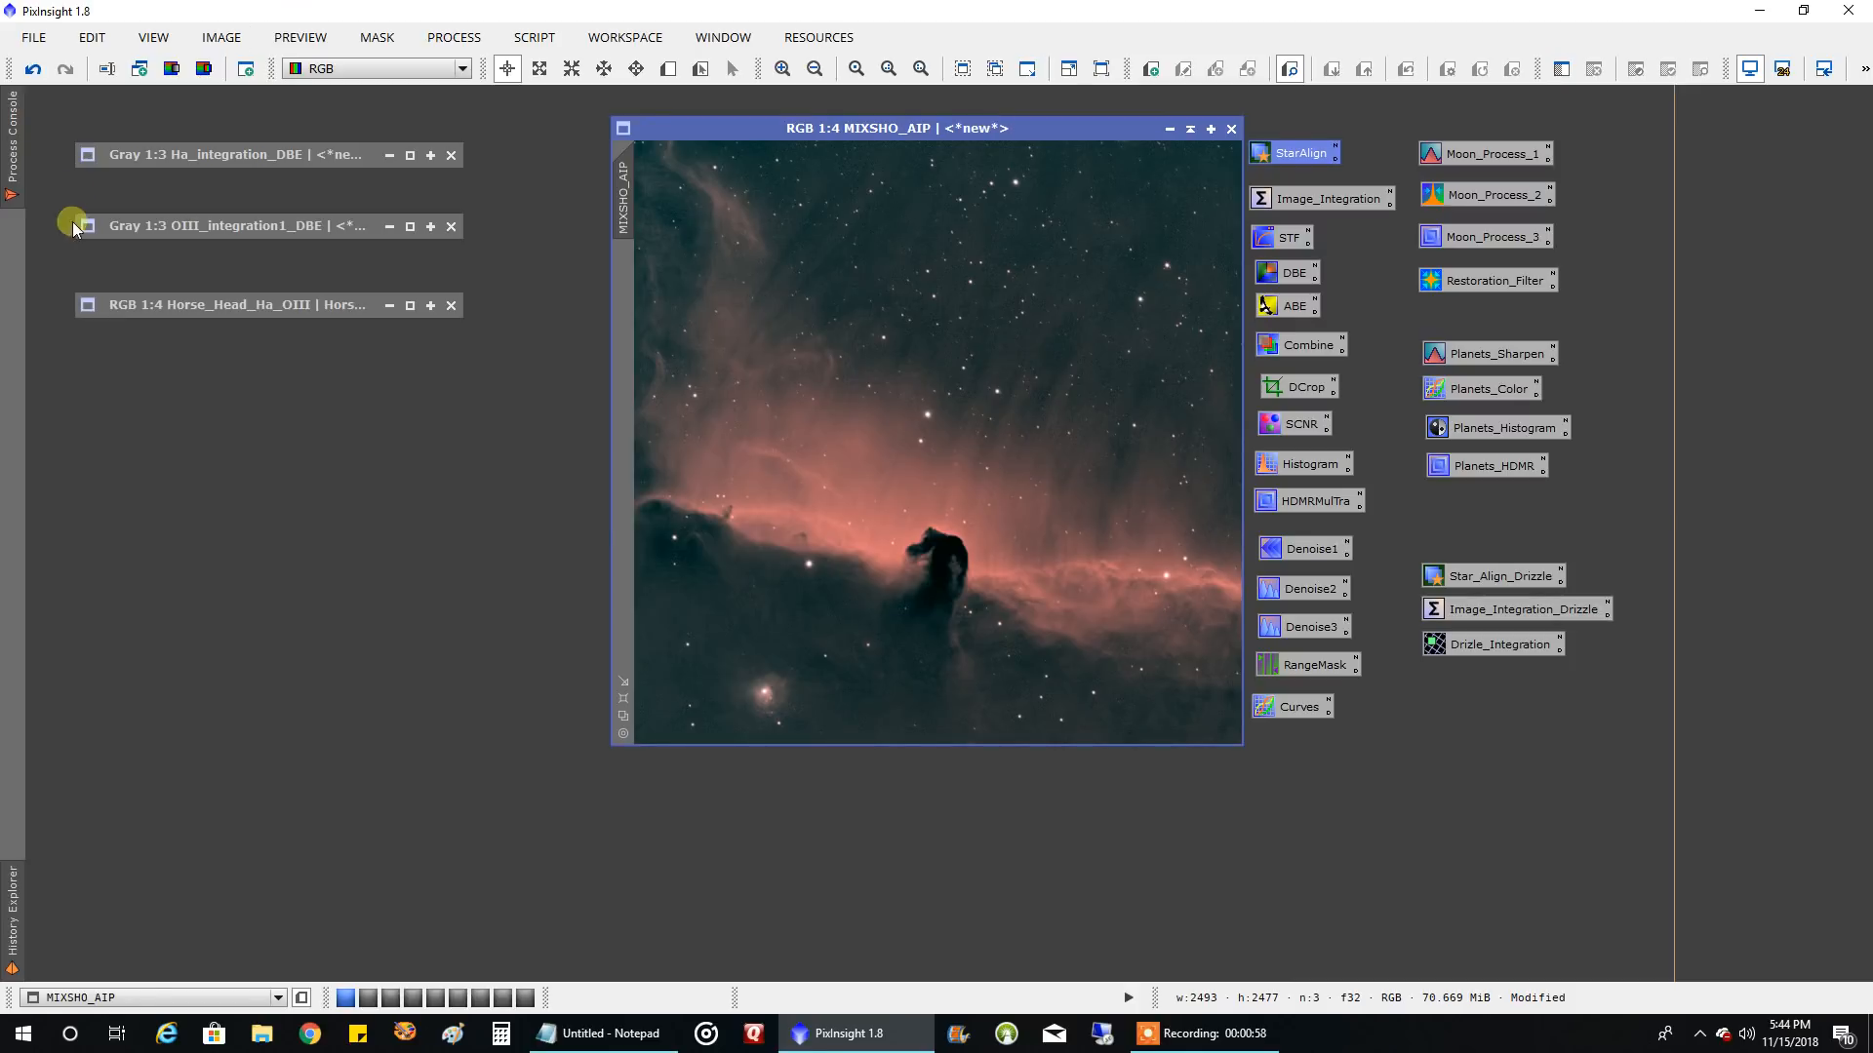
{"action": "left_click_drag", "start_coordinate": [263, 302], "coordinate": [268, 312]}
{"action": "double_click", "coordinate": [269, 312]}
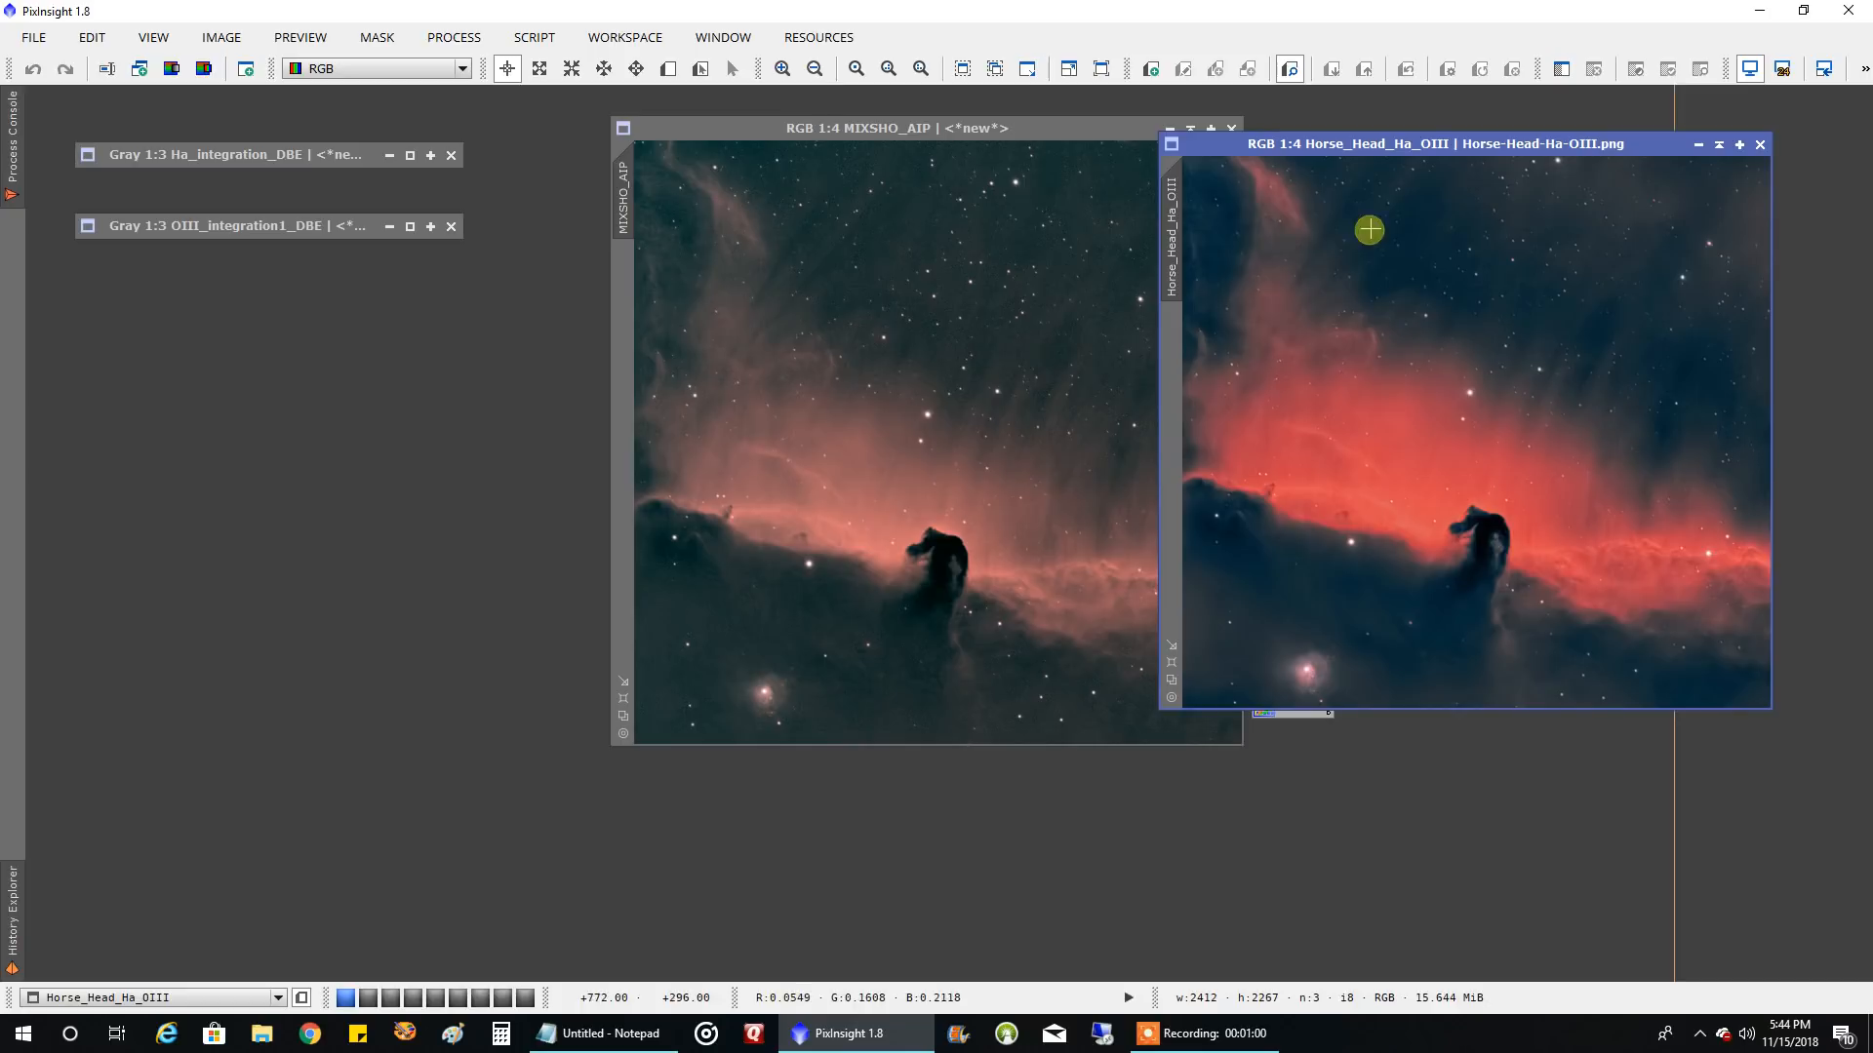
{"action": "left_click_drag", "start_coordinate": [1010, 128], "coordinate": [696, 132]}
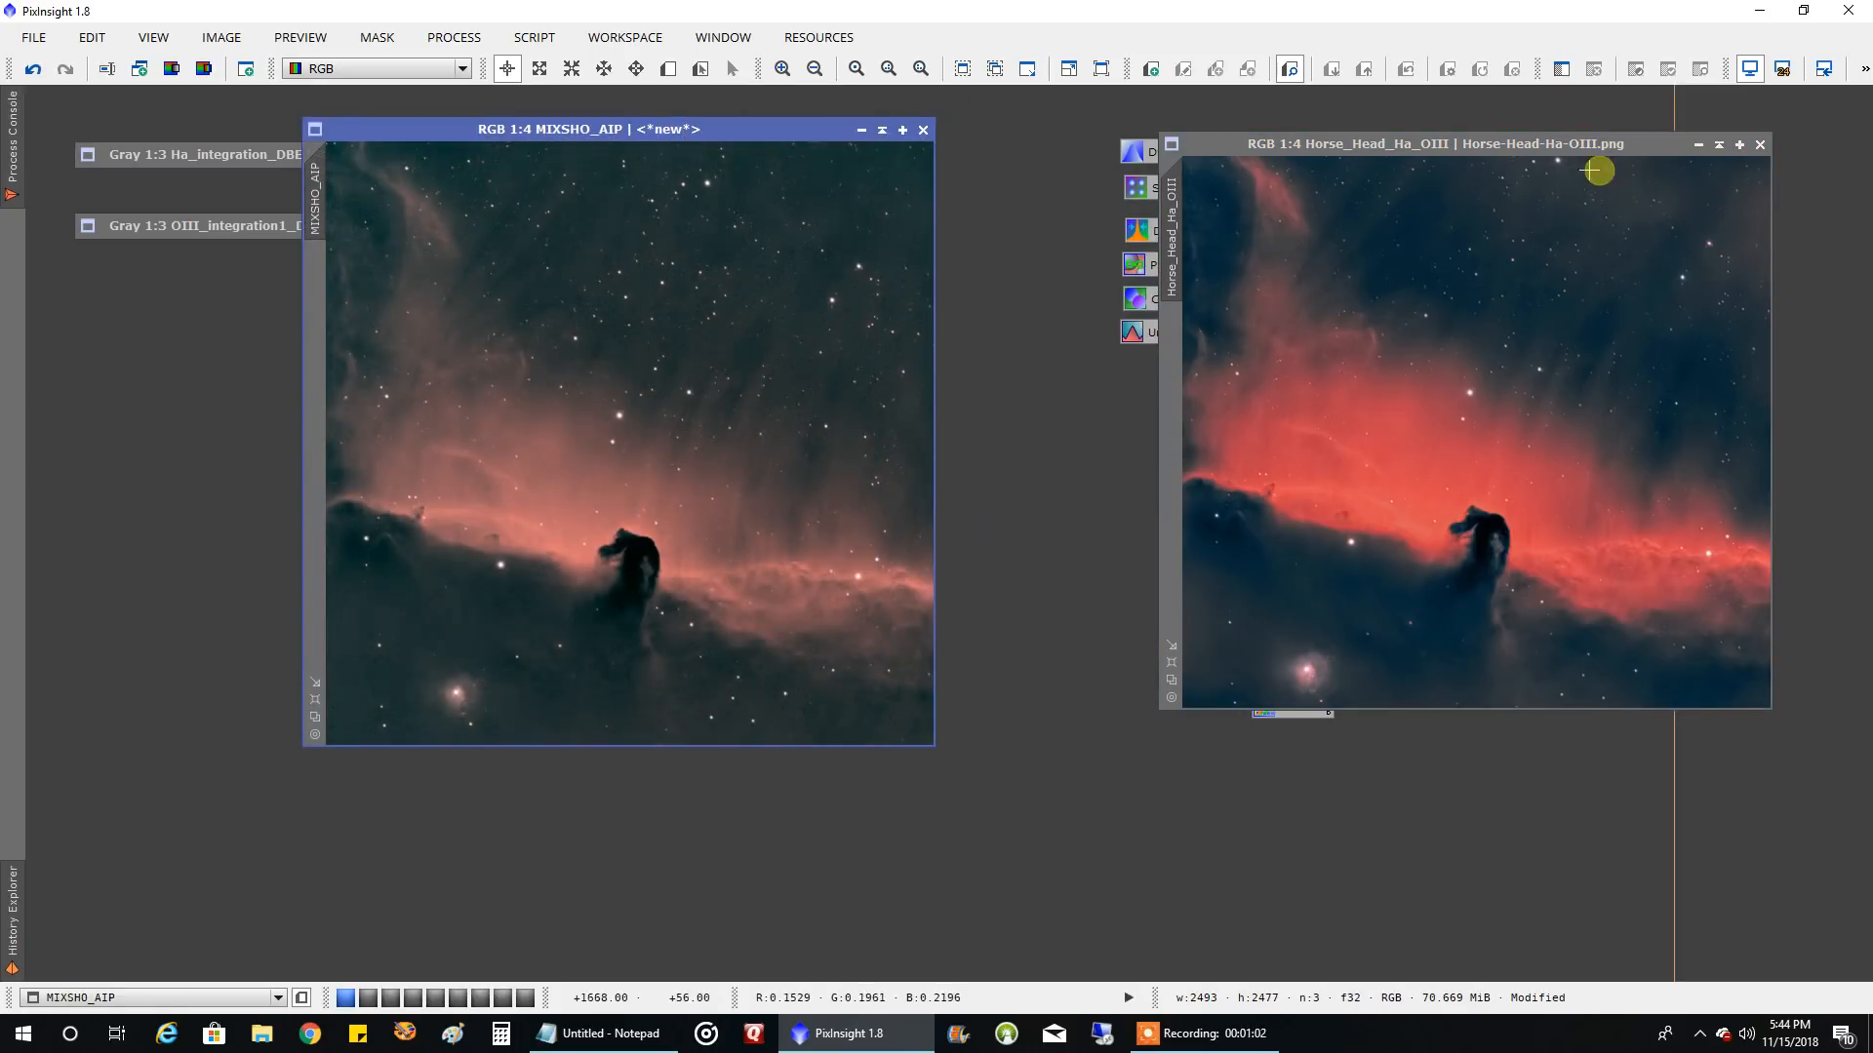
{"action": "left_click_drag", "start_coordinate": [1538, 146], "coordinate": [1329, 130]}
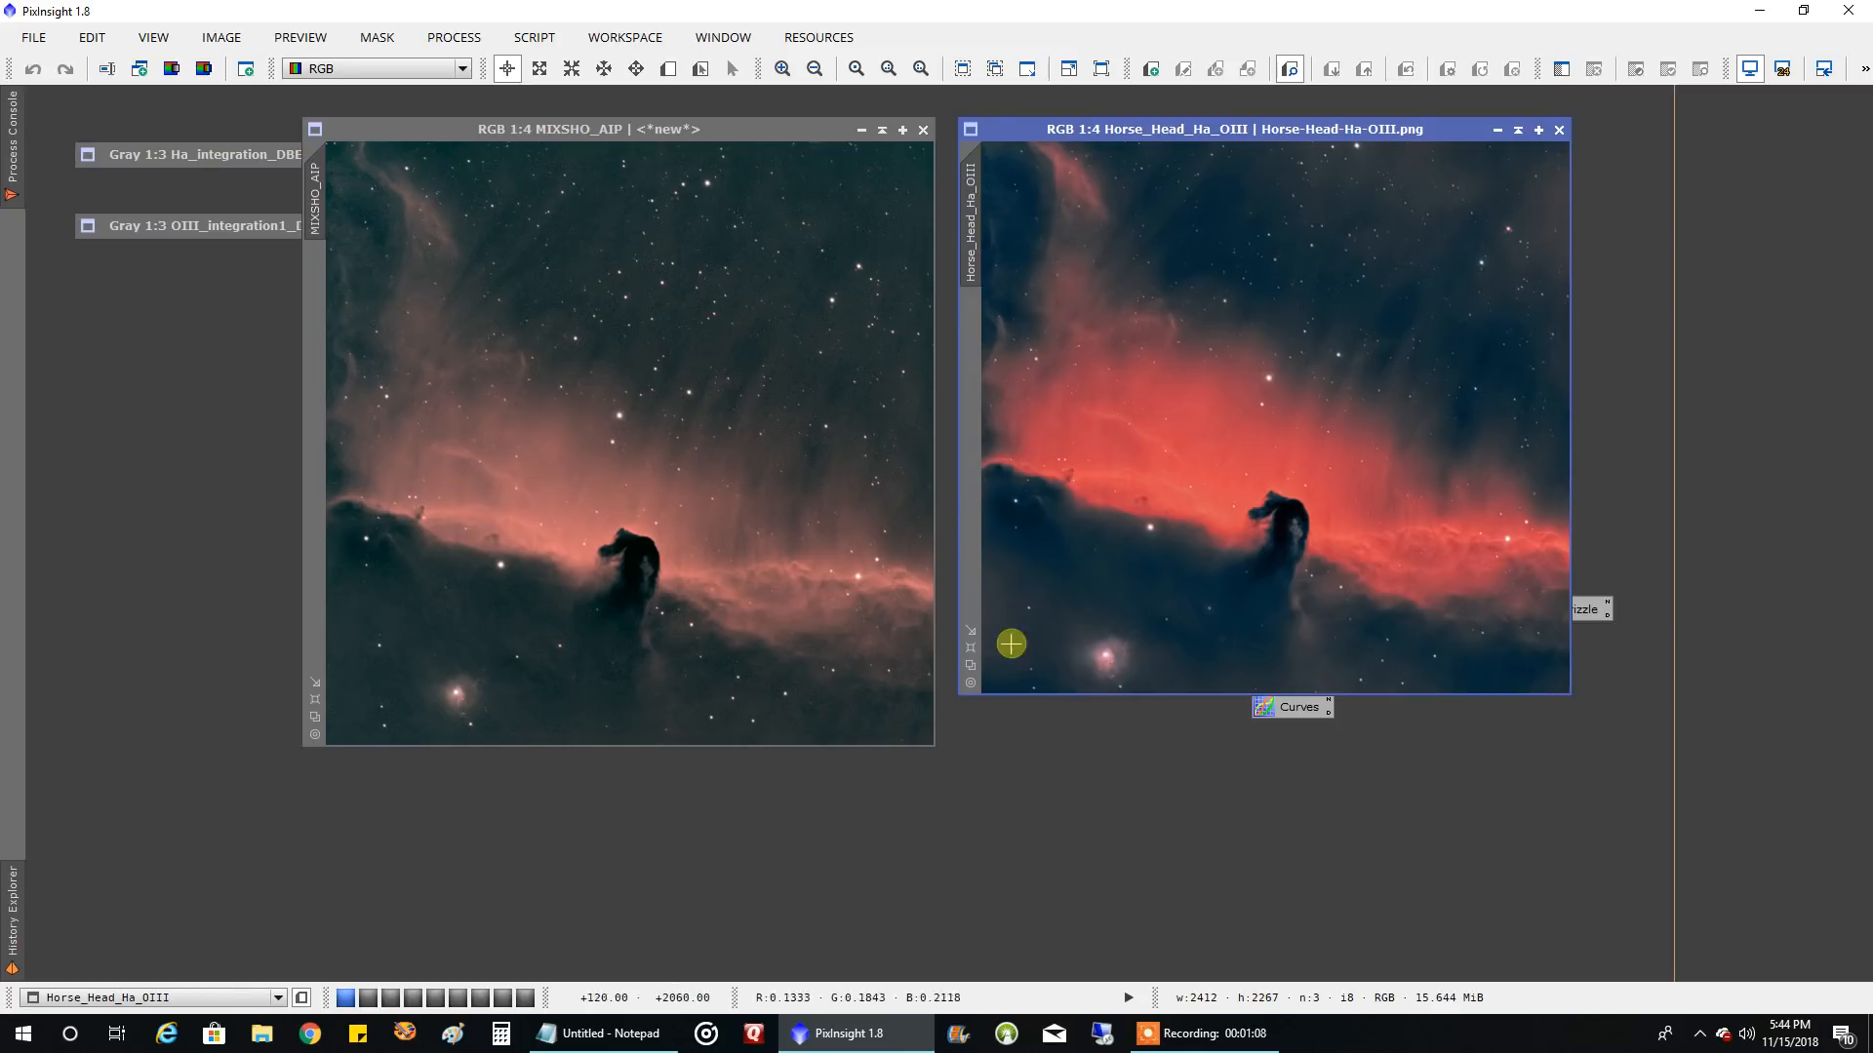
{"action": "scroll", "coordinate": [967, 646], "scroll_direction": "up", "scroll_amount": 1}
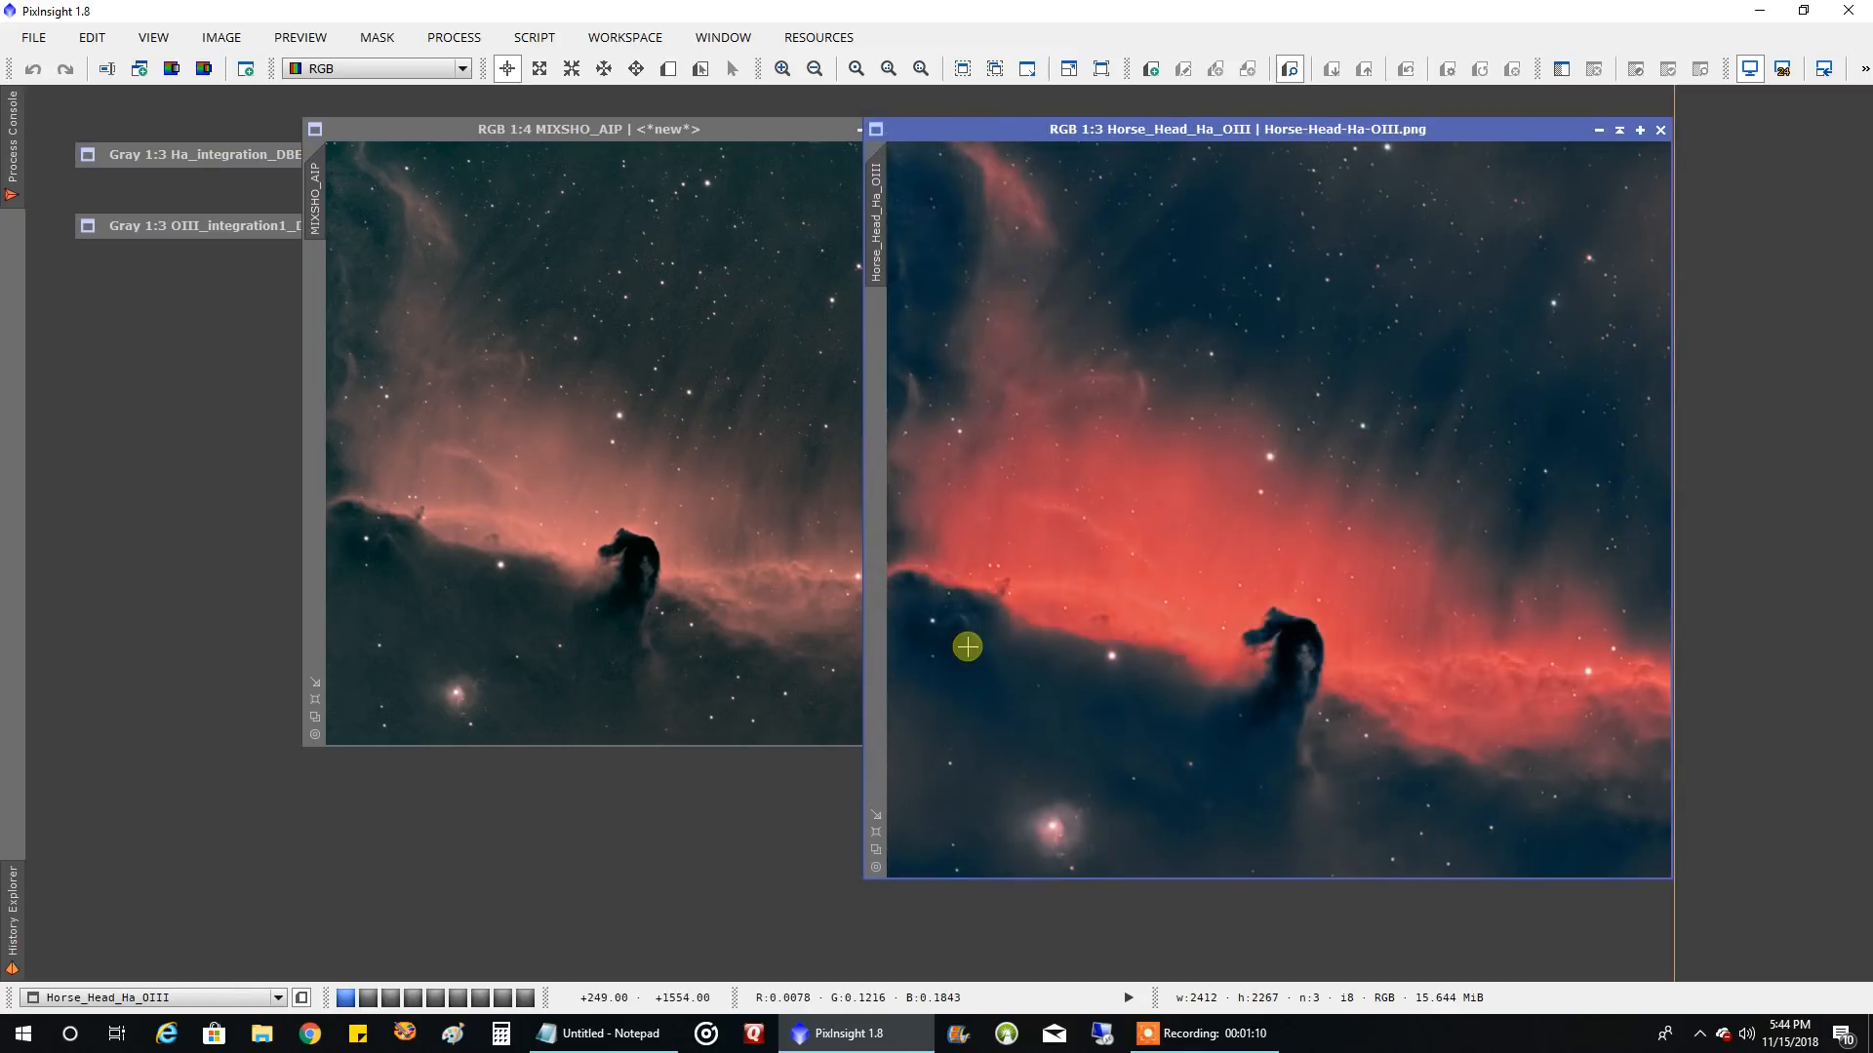